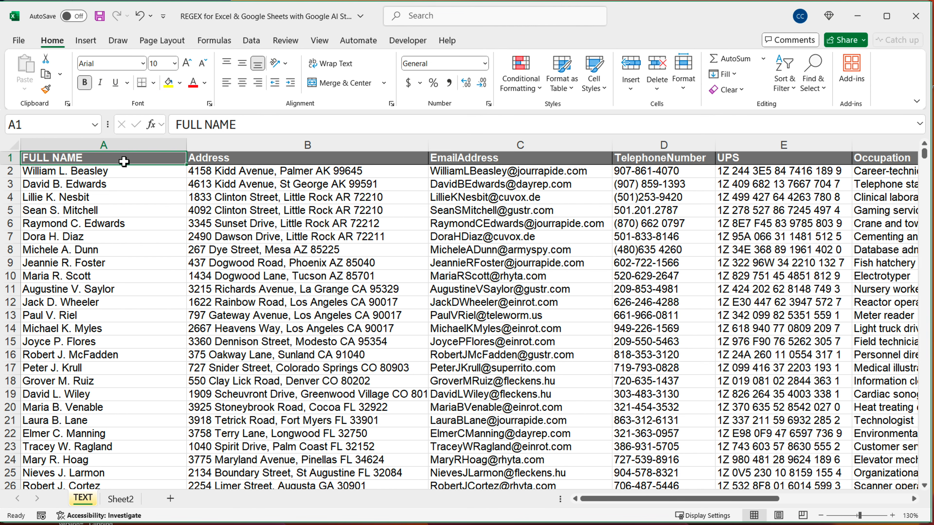
Insert an empty column between the Address and EmailAddress columns
scroll(124, 162, "up", 1, "ctrl")
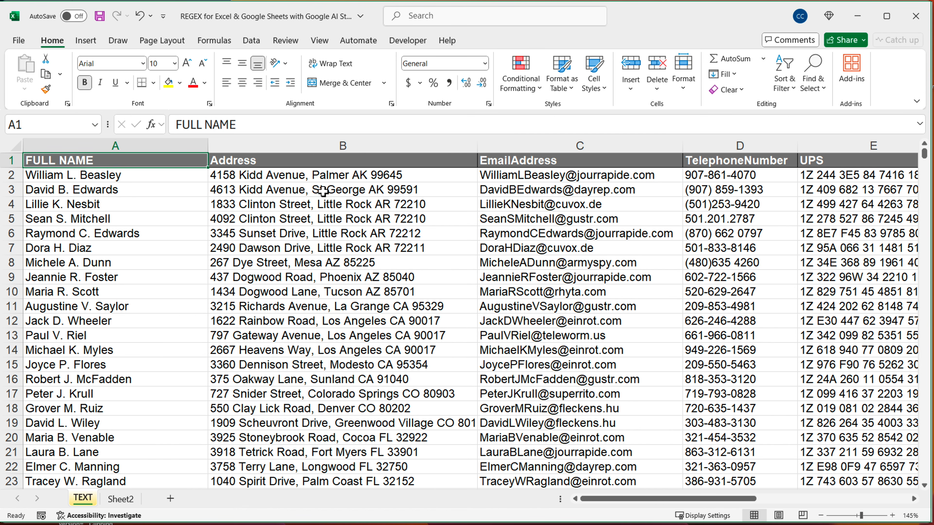
left_click_drag(311, 176, 331, 381)
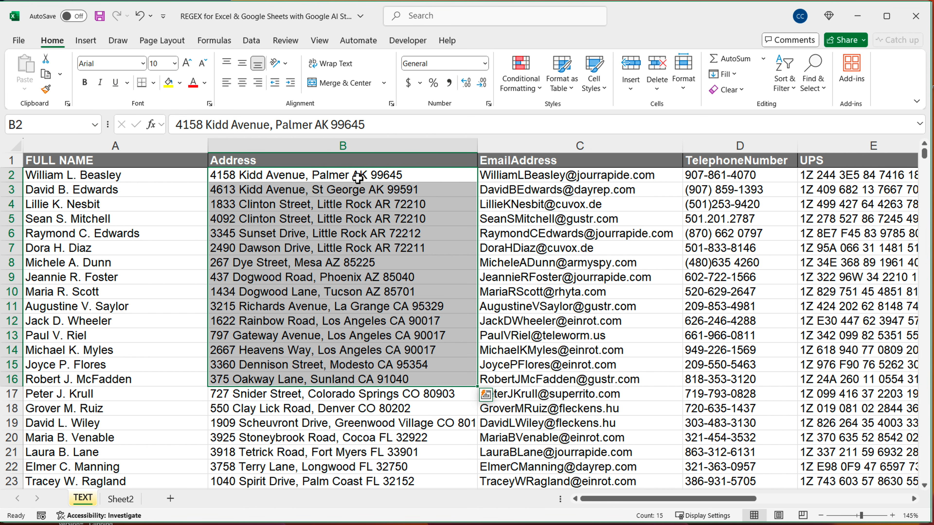
left_click(406, 179)
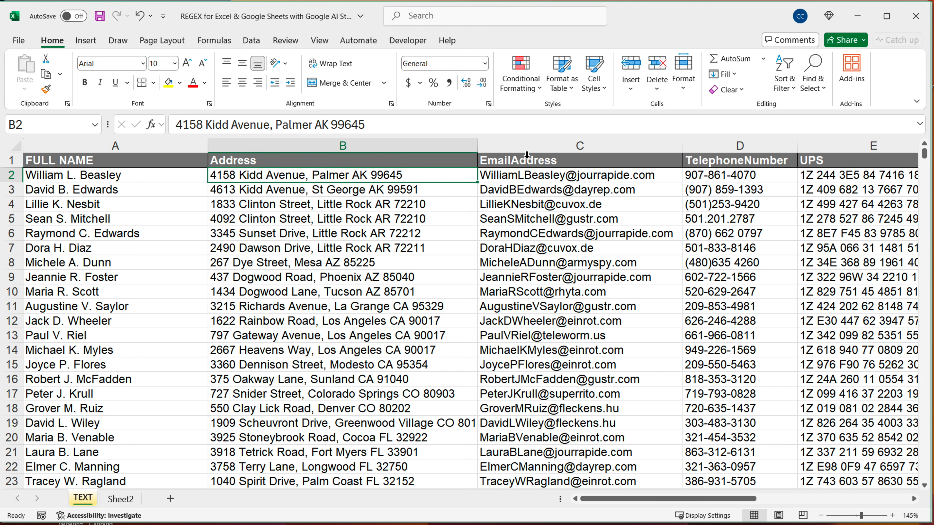
left_click(543, 151)
right_click(543, 151)
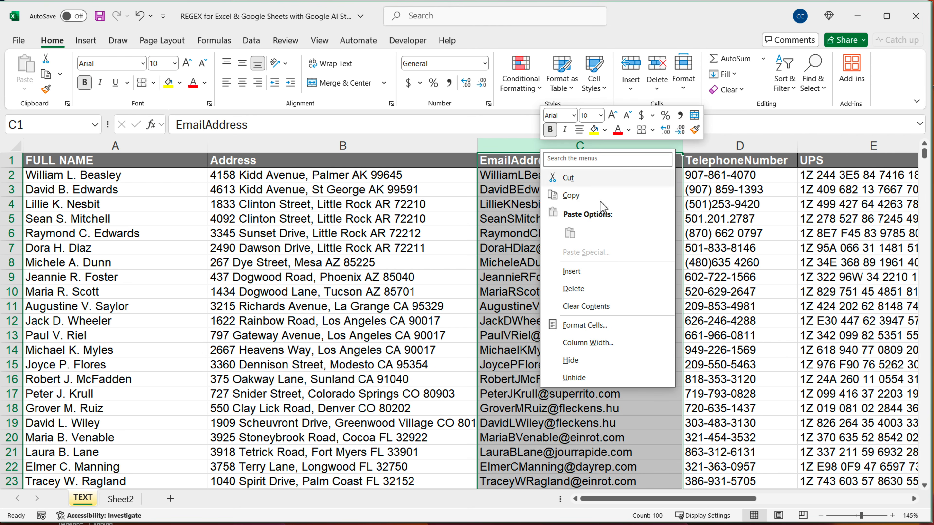
left_click(592, 276)
Enter =REGEXEXTRACT(B2,".") in C2 and fill the formula down to C16
left_click(530, 178)
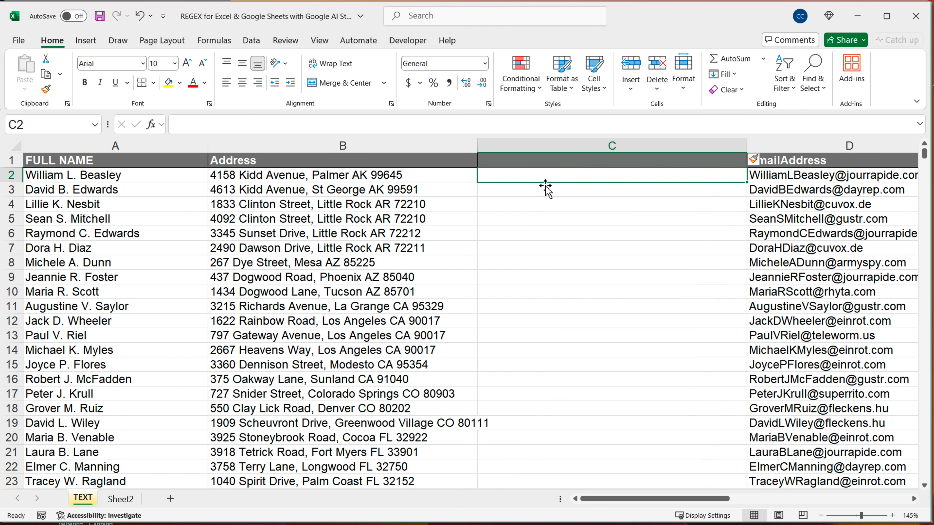
type("=")
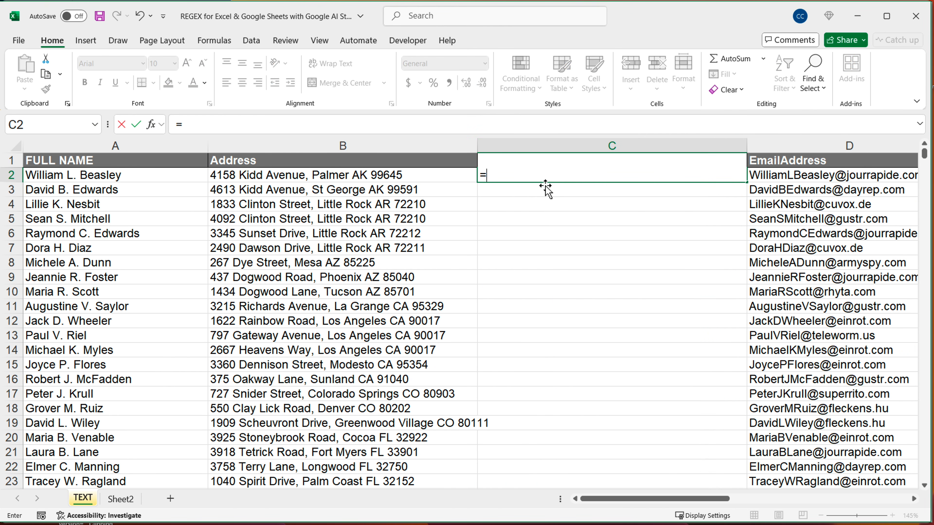
type("REGEX")
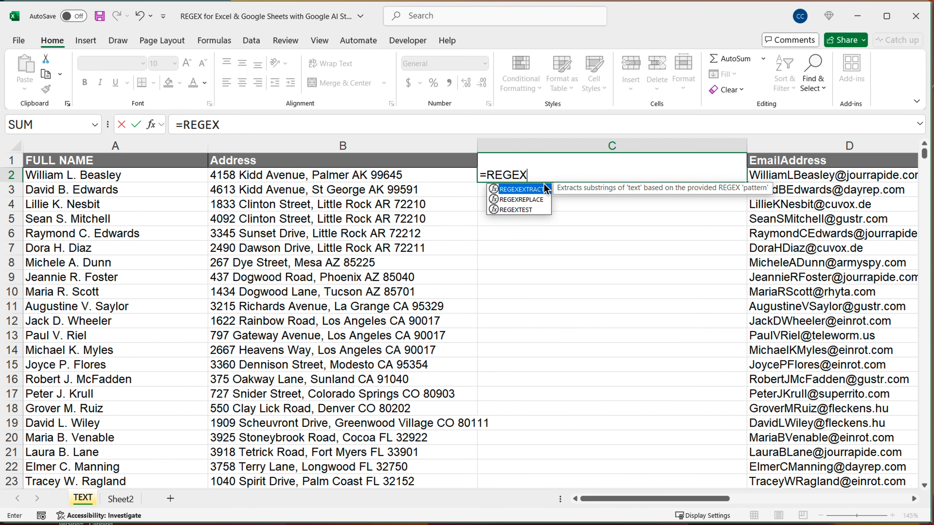
double_click(540, 189)
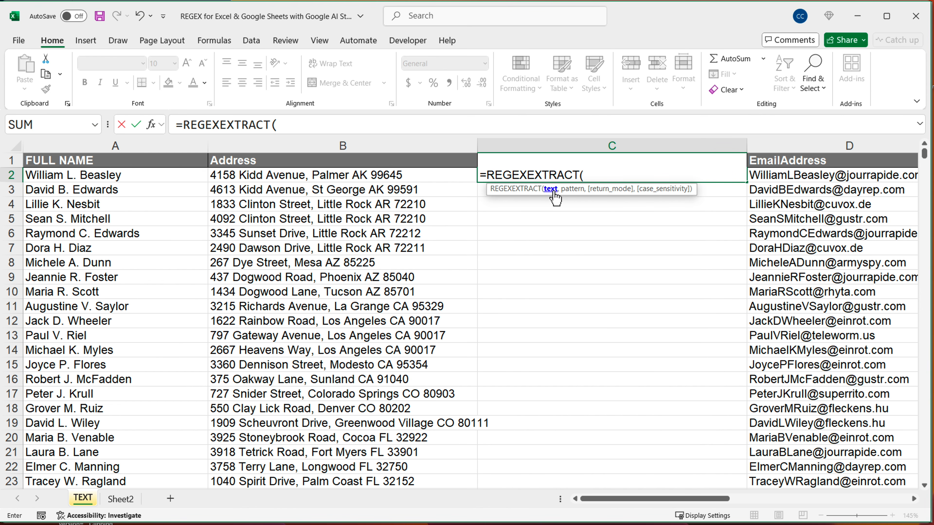
left_click(358, 180)
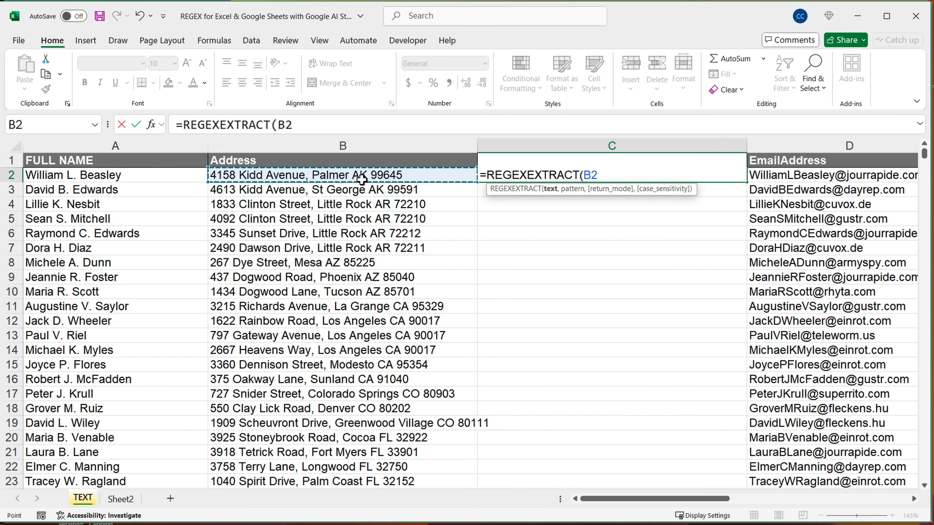
type(",")
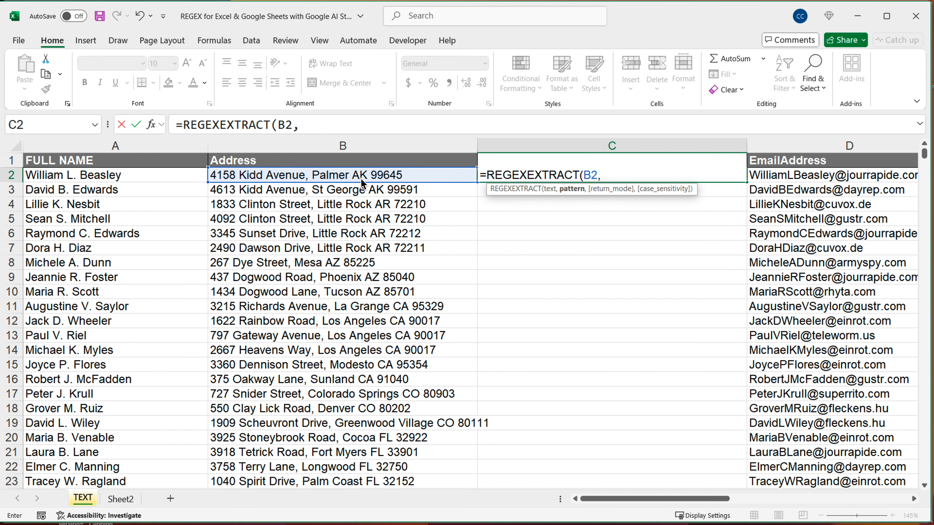
type("\"\")")
left_click(606, 176)
type(".")
key("End")
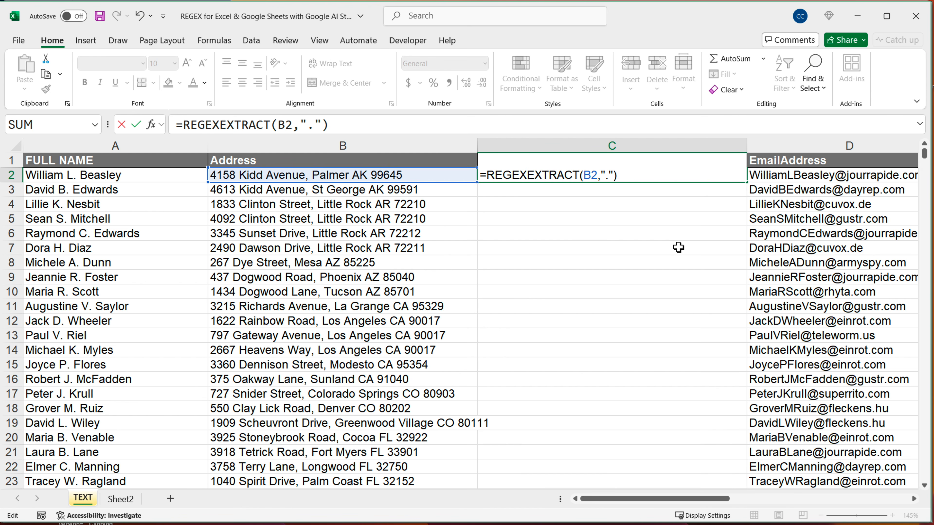
key("Return")
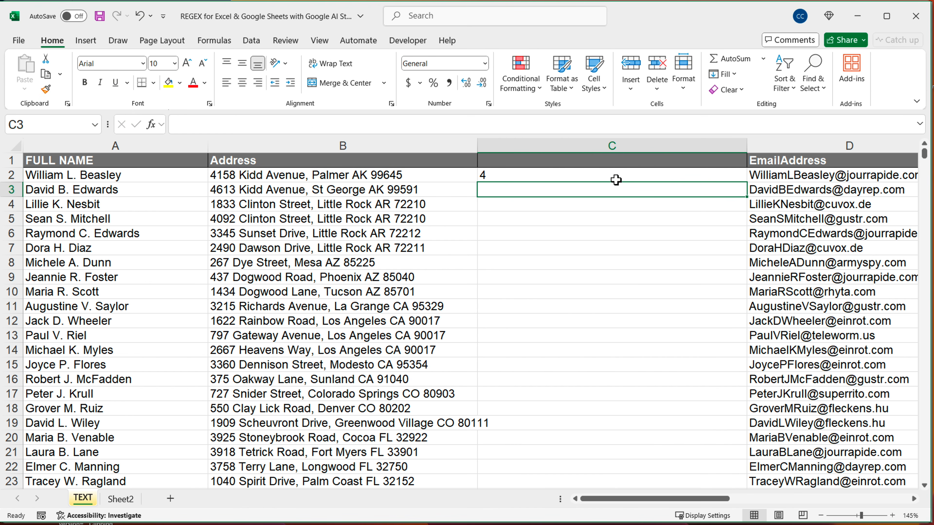
left_click(615, 179)
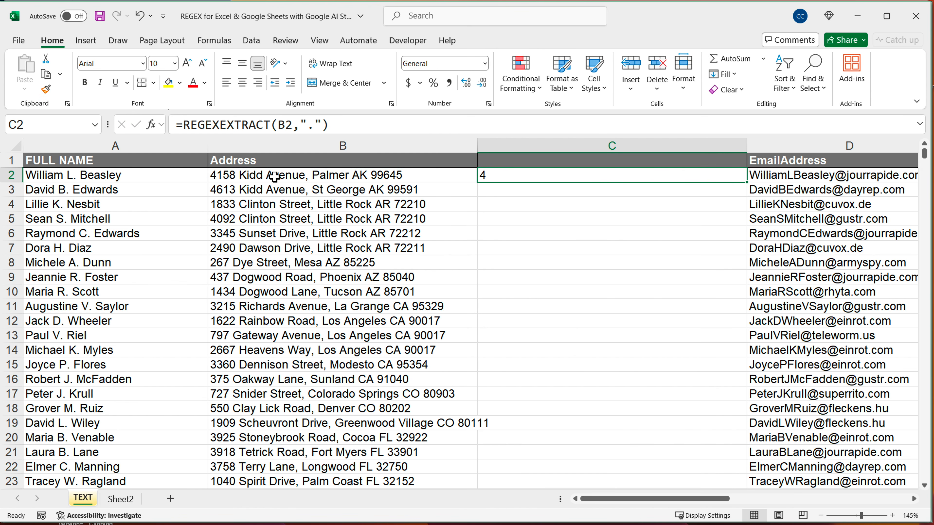
left_click_drag(749, 186, 722, 383)
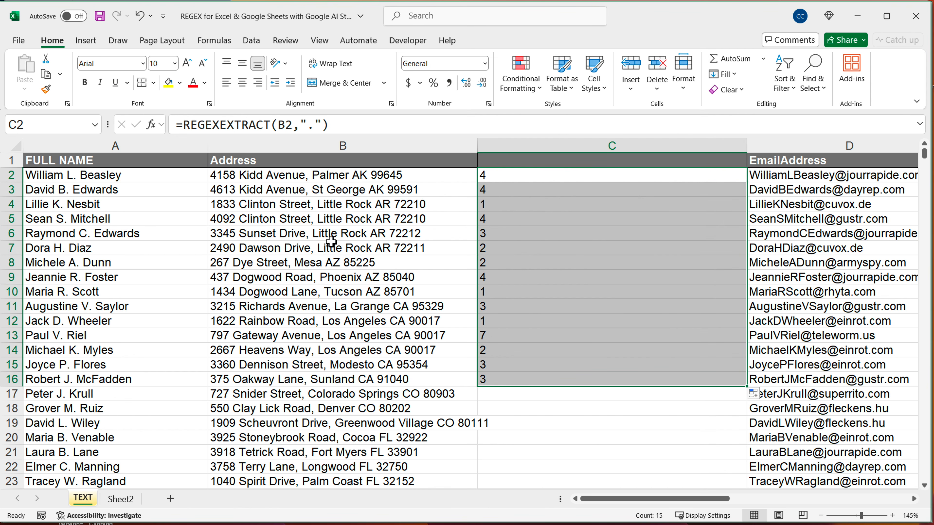
Change the REGEXEXTRACT pattern in C2 to ".." and fill the formula down to C16
double_click(500, 179)
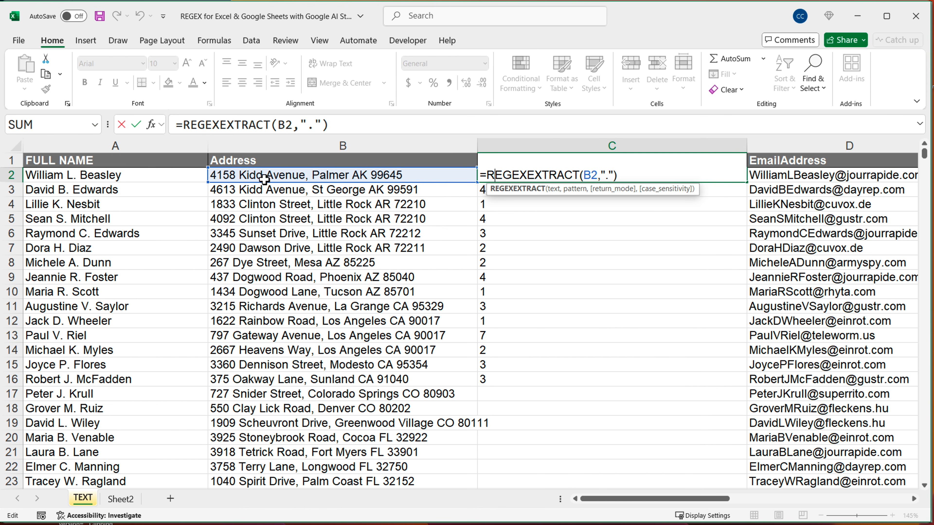
left_click(636, 181)
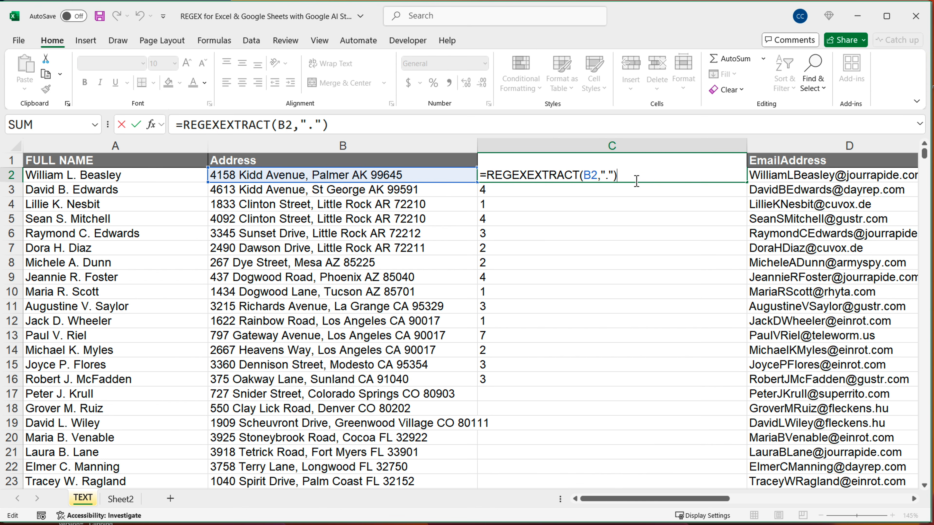
key("Left")
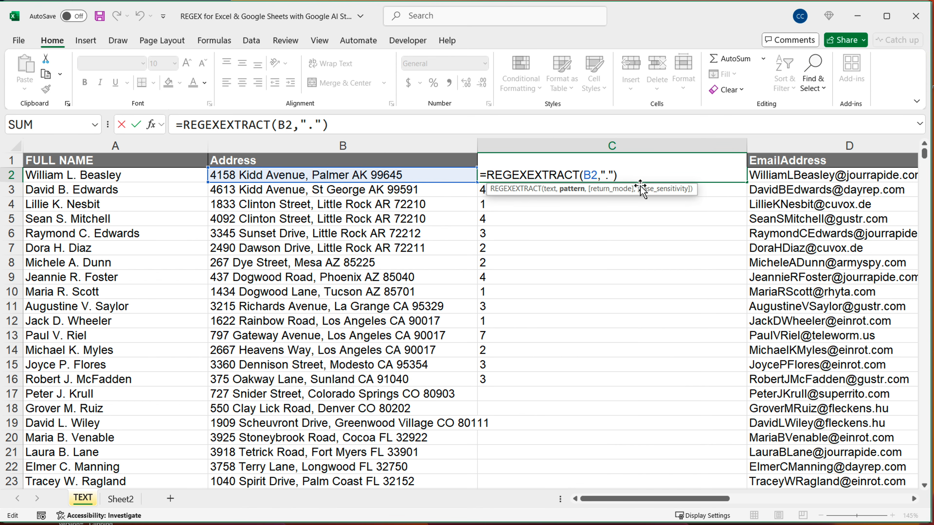
type(".")
key("Return")
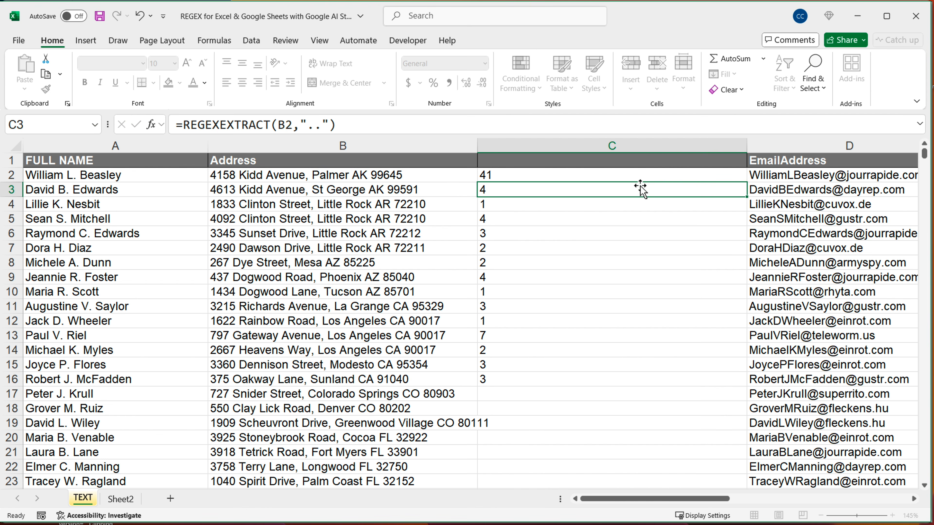
left_click(665, 176)
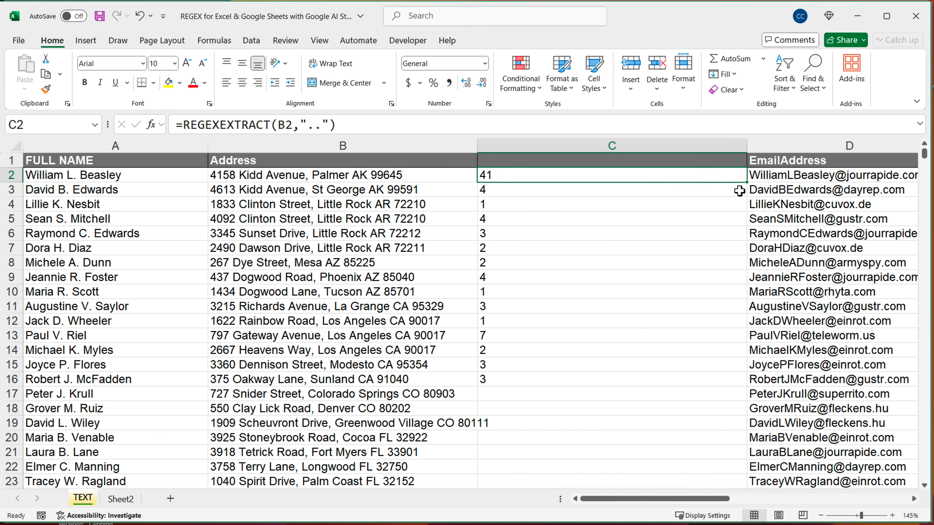
left_click_drag(746, 182, 710, 386)
Extend the REGEXEXTRACT pattern in C2 to six dots, "......", and fill the formula down to C16
double_click(542, 177)
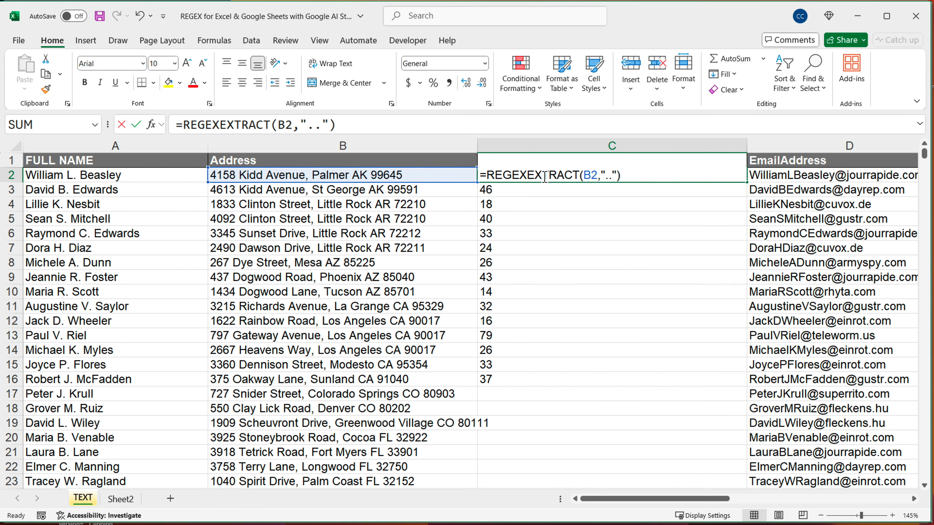
left_click(615, 175)
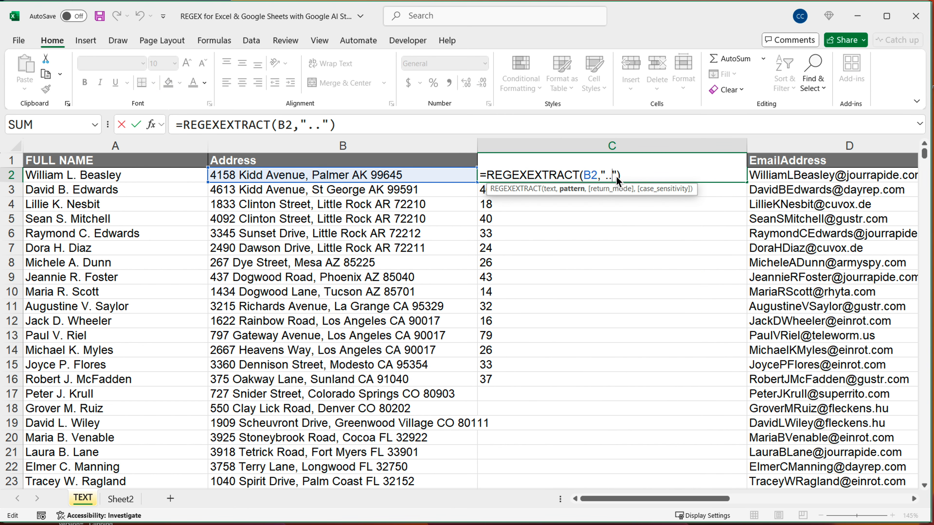
type("....")
key("Return")
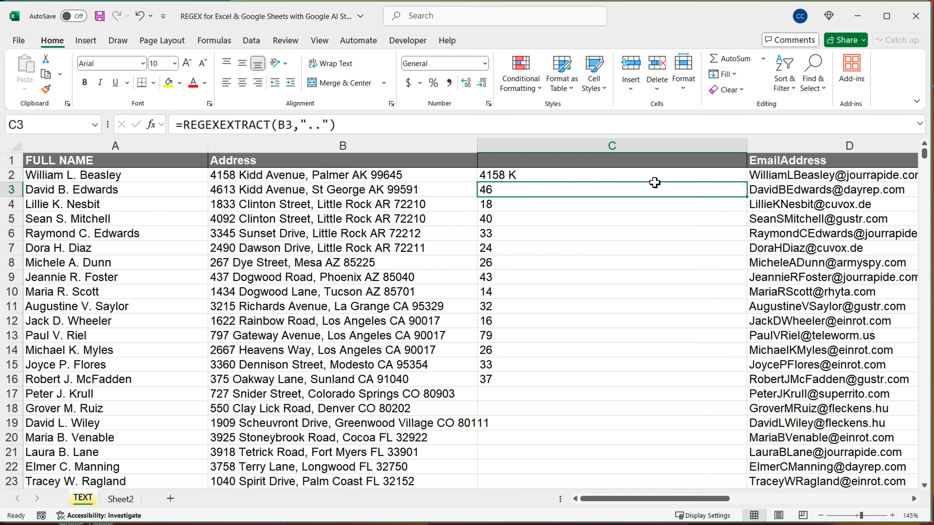
left_click(657, 179)
left_click_drag(746, 186, 712, 385)
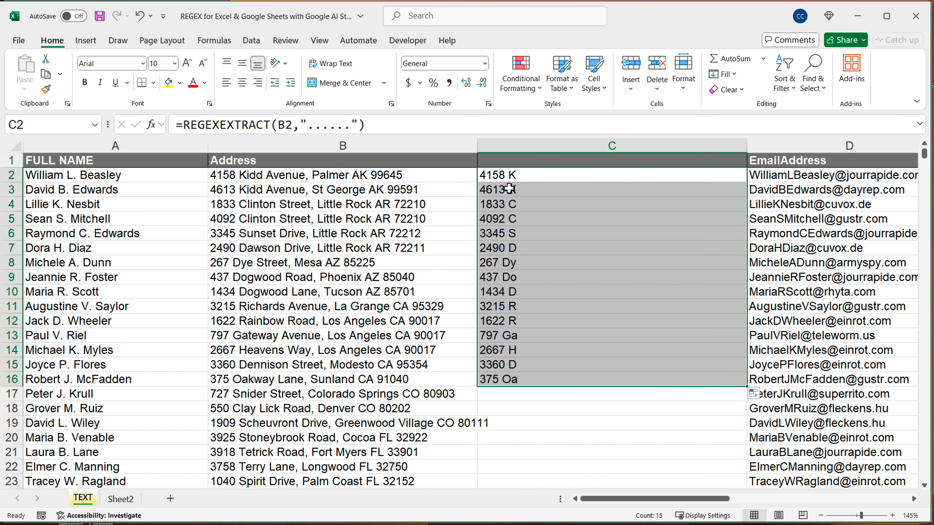
Replace the dots in the C2 pattern with the digit token "\d" and fill the formula down to C16
double_click(527, 177)
key("Left")
key("Left")
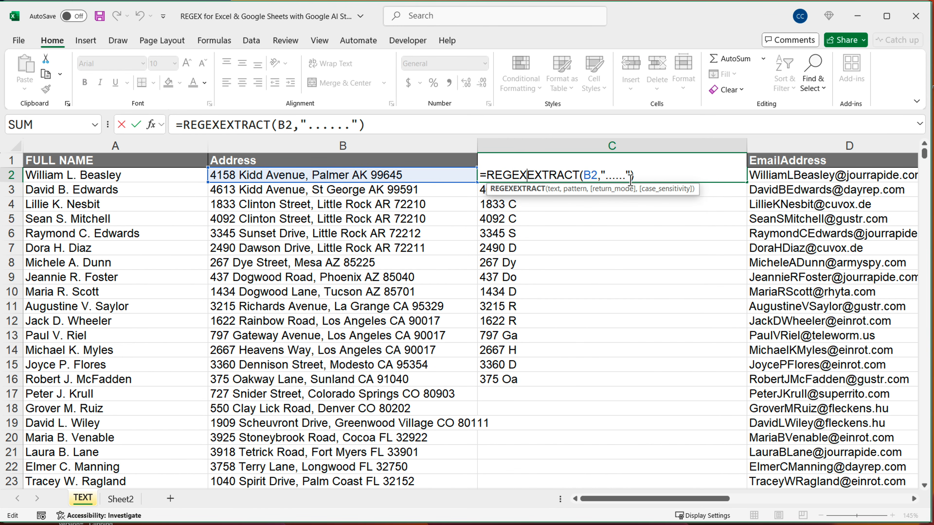
key("BackSpace")
key("BackSpace")
key("BackSpace")
key("BackSpace")
key("BackSpace")
key("BackSpace")
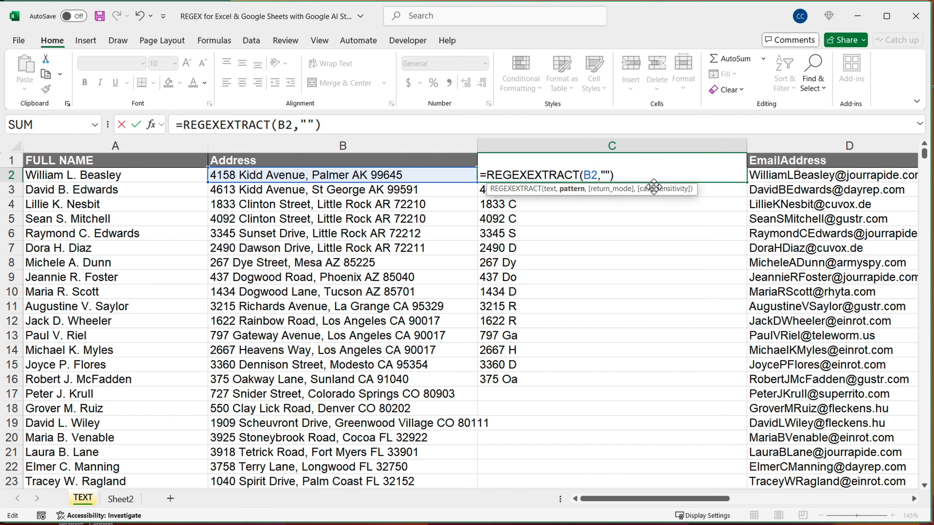
type("\\d")
key("Return")
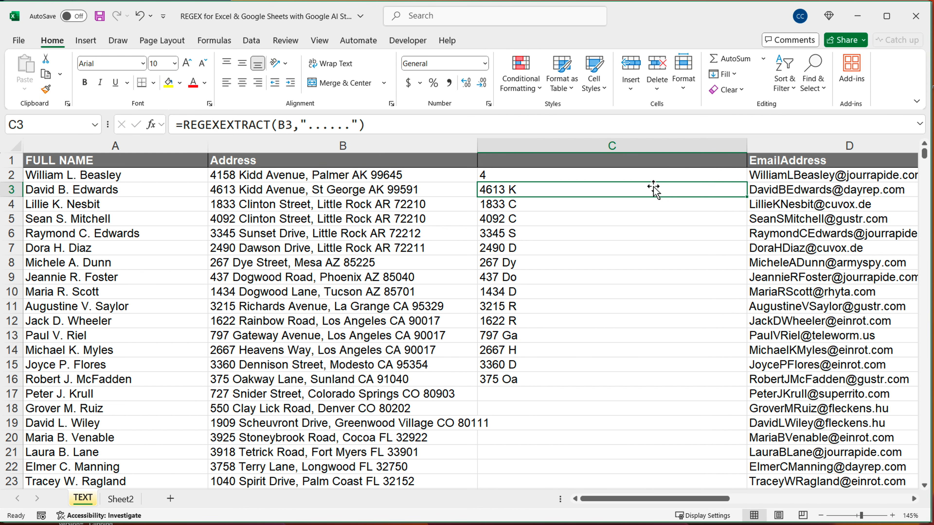
left_click(667, 180)
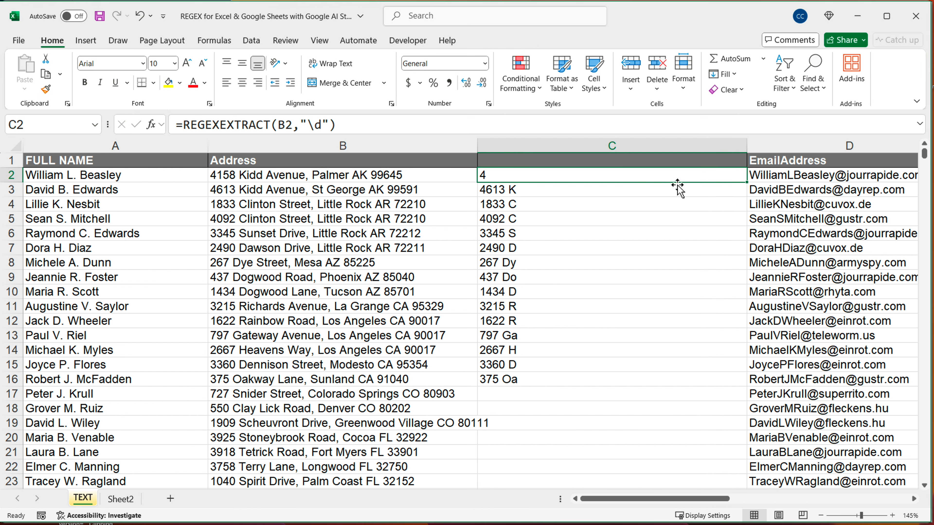
left_click_drag(747, 182, 700, 389)
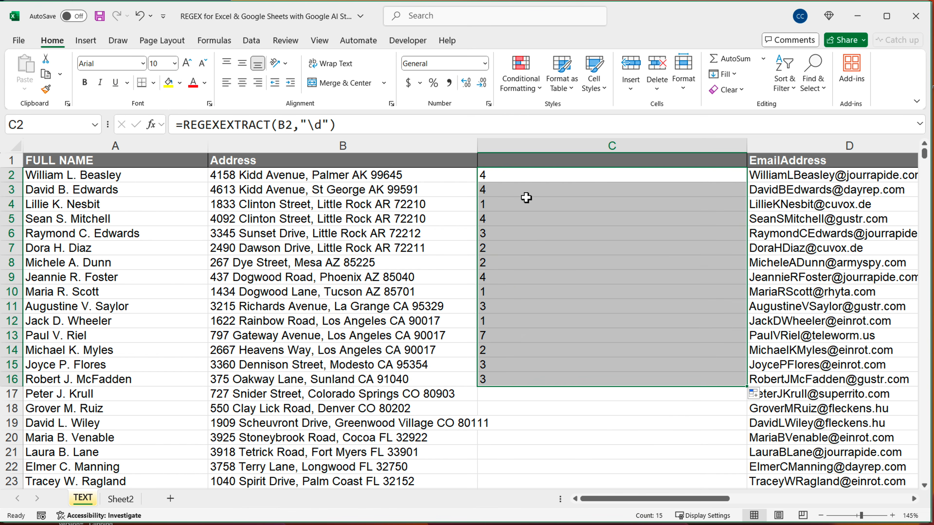
Extend the digit pattern in C2 to "\d\d" and fill the formula down to C16
double_click(522, 176)
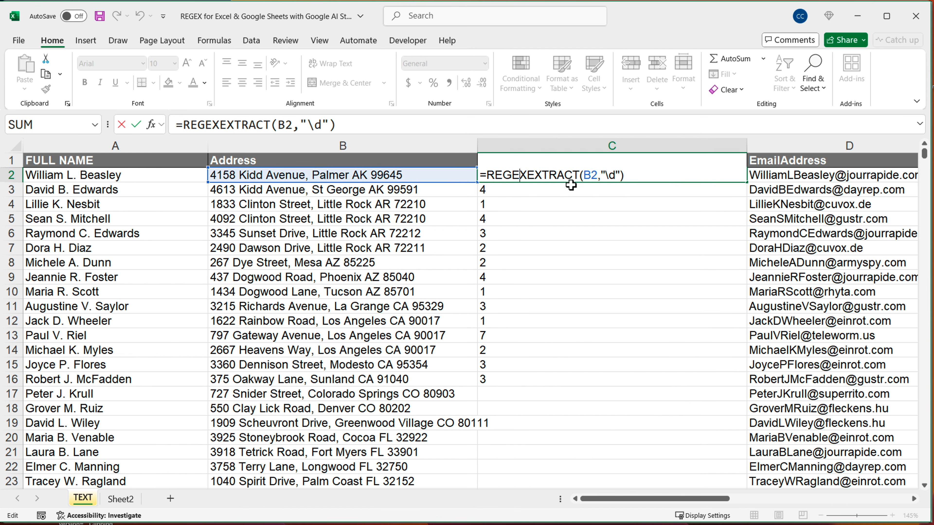
left_click(618, 177)
type("\\d")
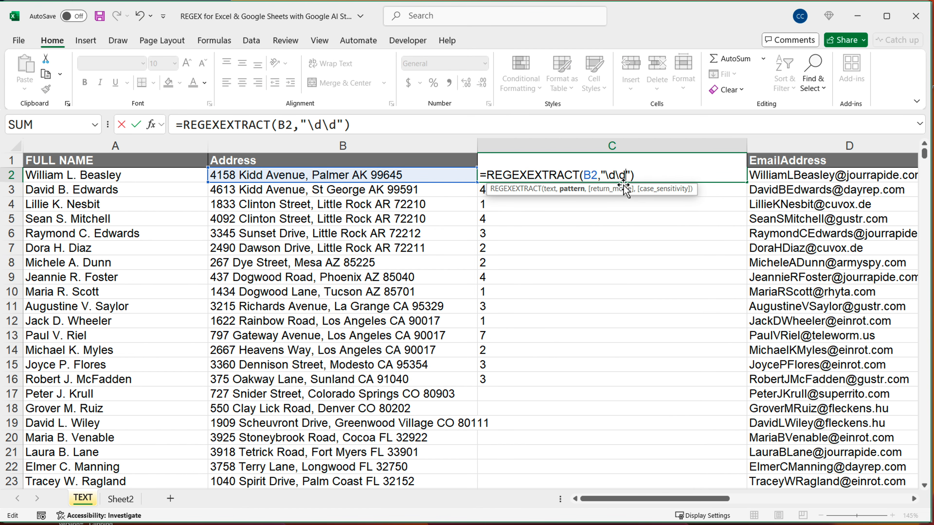
key("Return")
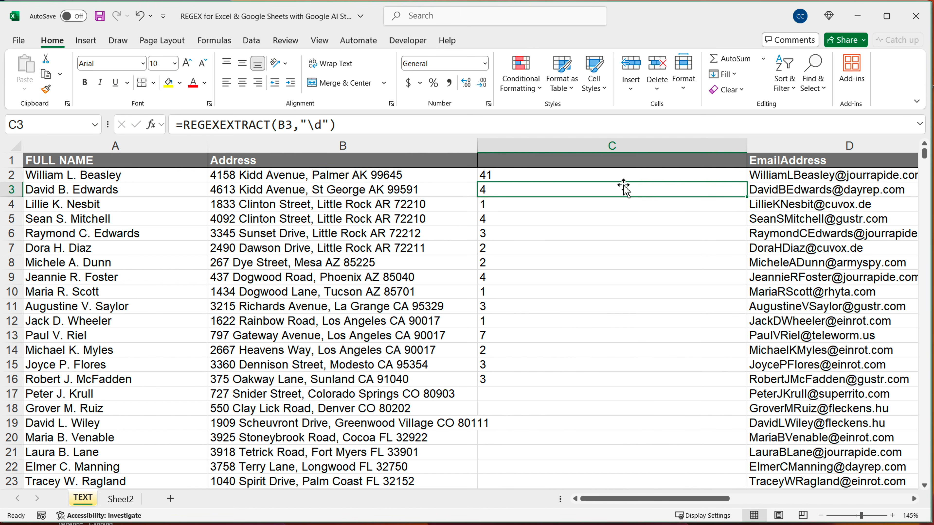
left_click(658, 179)
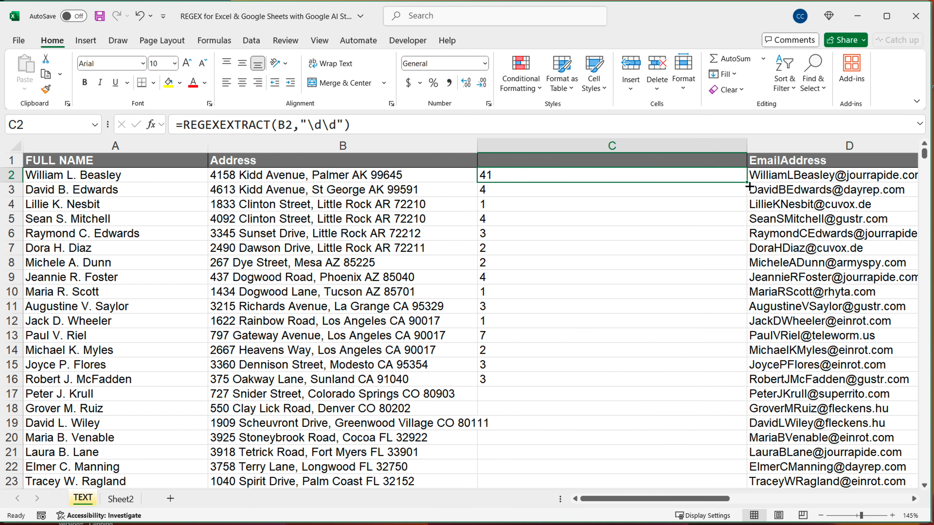
left_click_drag(747, 182, 687, 382)
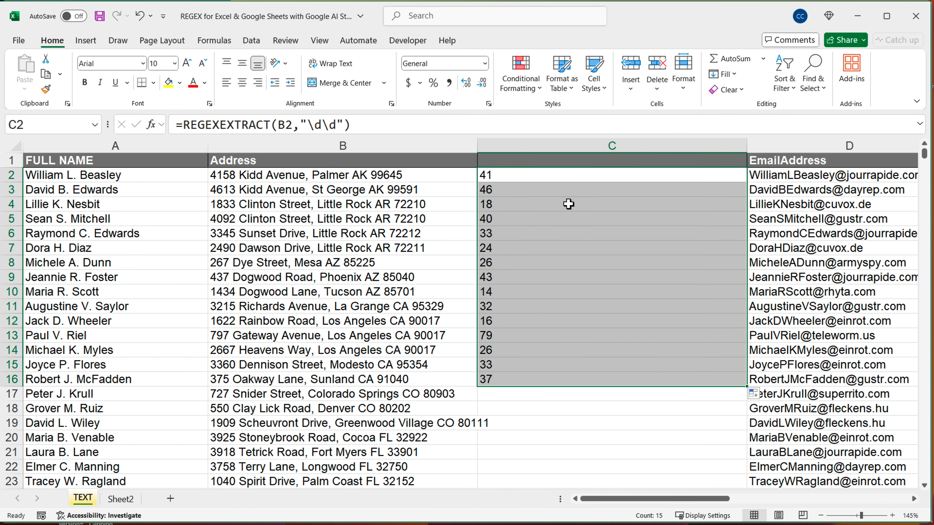
Extend the digit pattern in the C2 REGEXEXTRACT formula to five digit tokens, "\d\d\d\d\d"
double_click(536, 177)
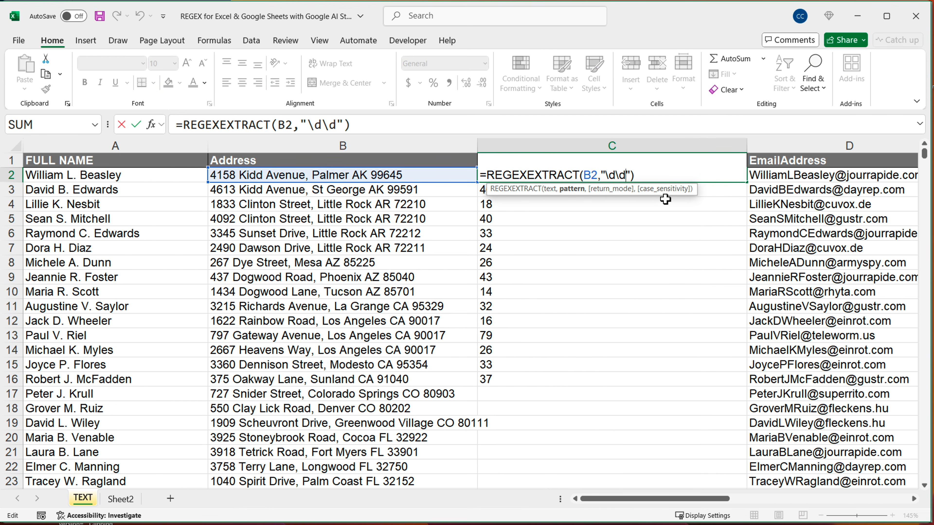
type("\\d\\d")
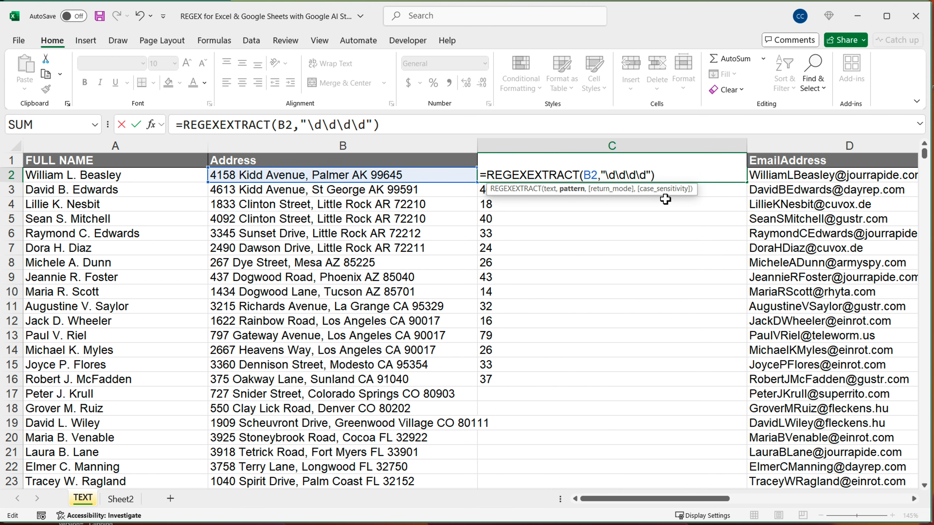
type("\\d")
key("Return")
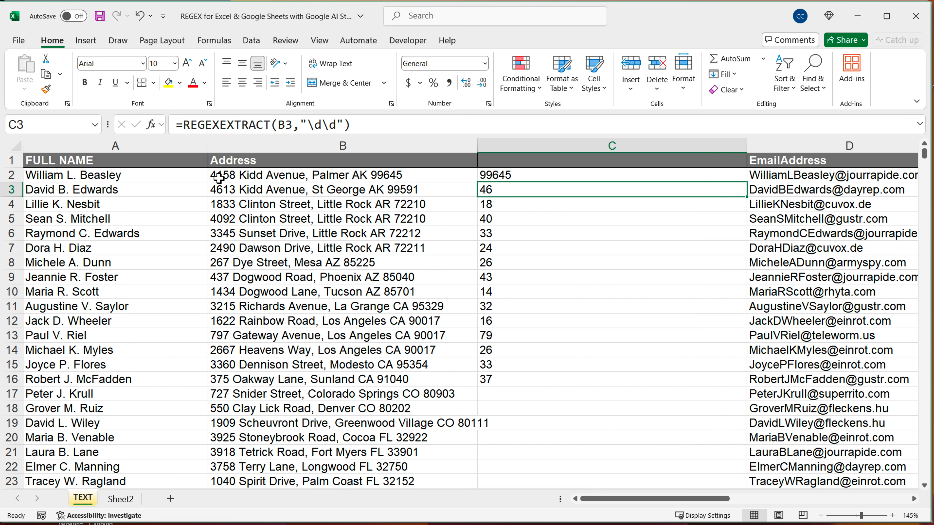
Check the street numbers in the Address column and append the digit 5 to the street number in B2
left_click(227, 176)
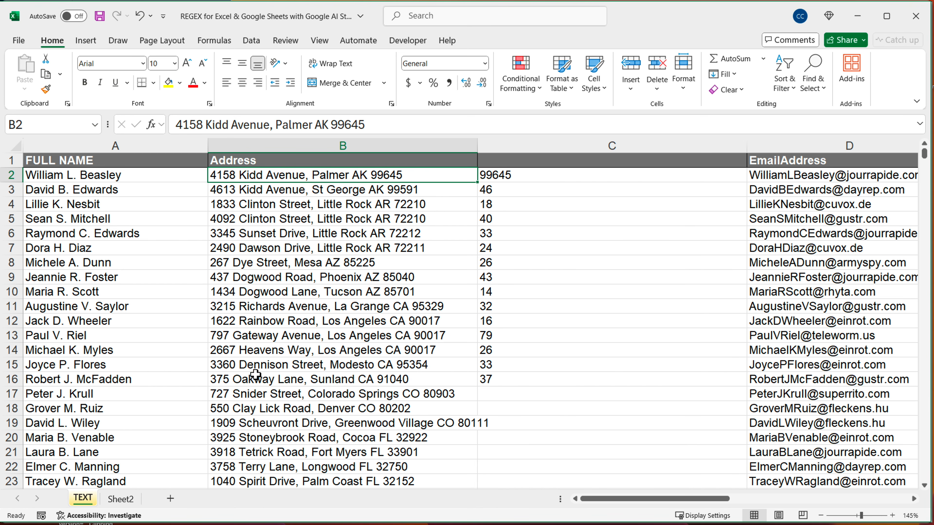
scroll(256, 374, "down", 2)
scroll(272, 387, "down", 3)
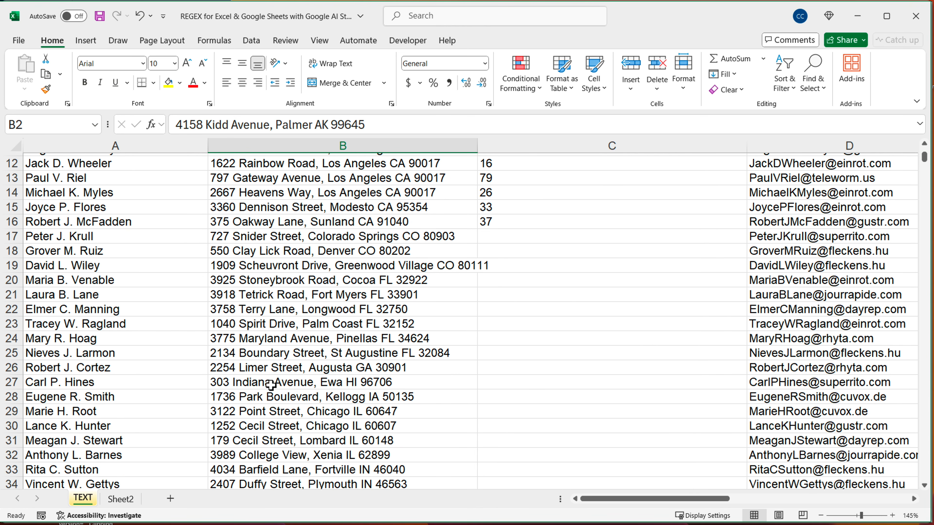
scroll(272, 386, "down", 1)
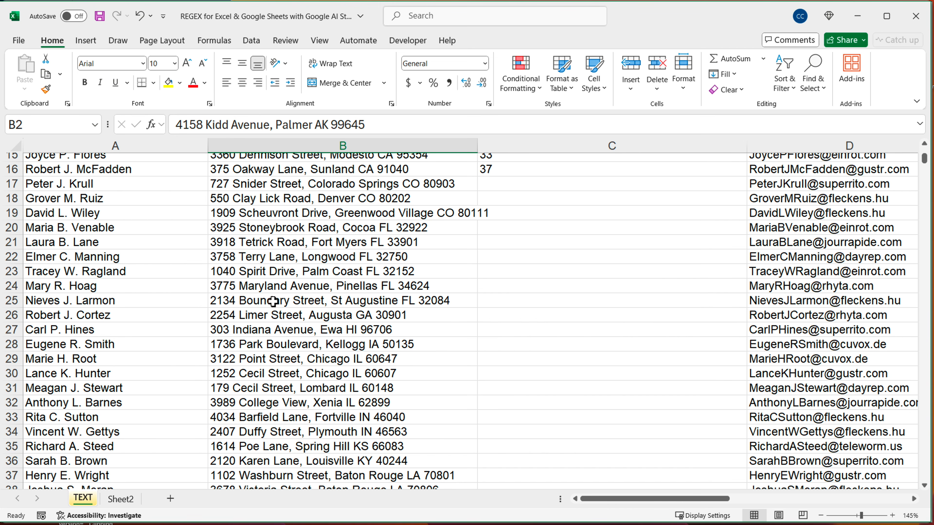
scroll(274, 305, "up", 5)
double_click(234, 176)
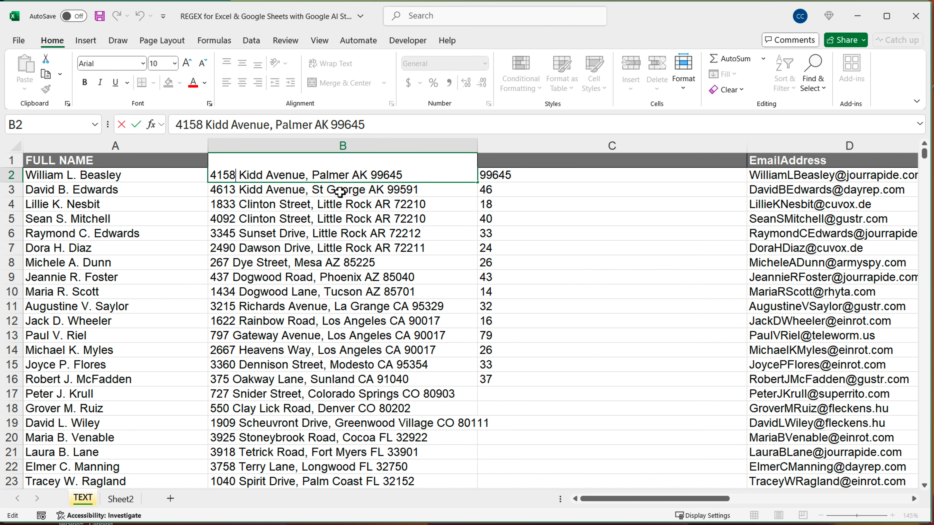
type("5")
key("Return")
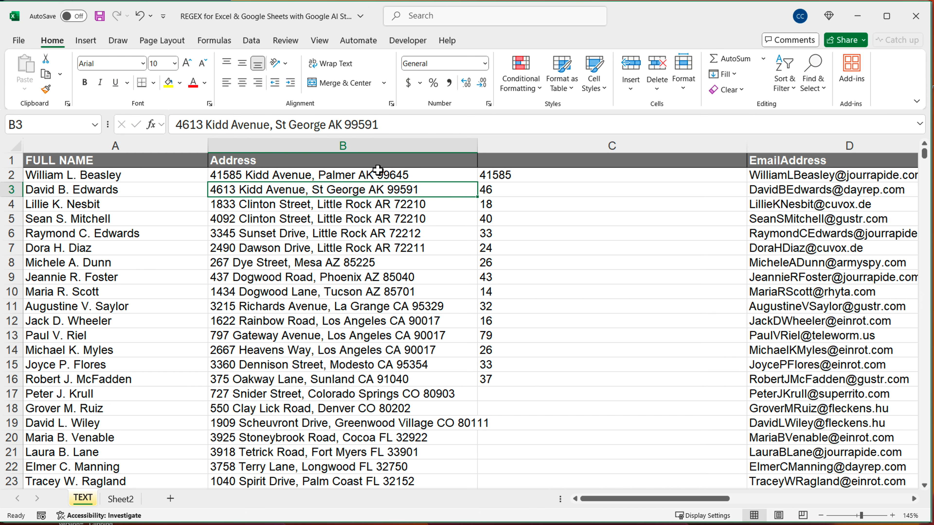
Fill the five-digit REGEXEXTRACT formula from C2 down to C16
left_click(629, 172)
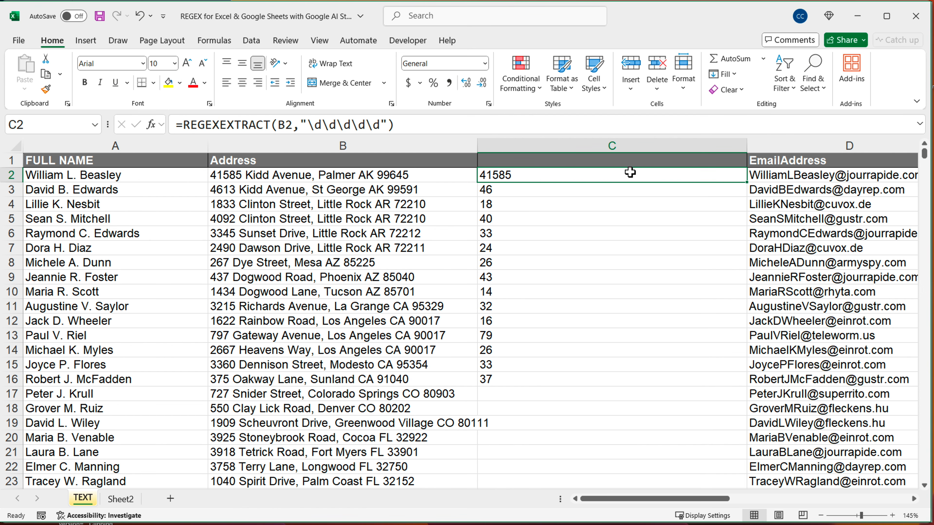
double_click(574, 181)
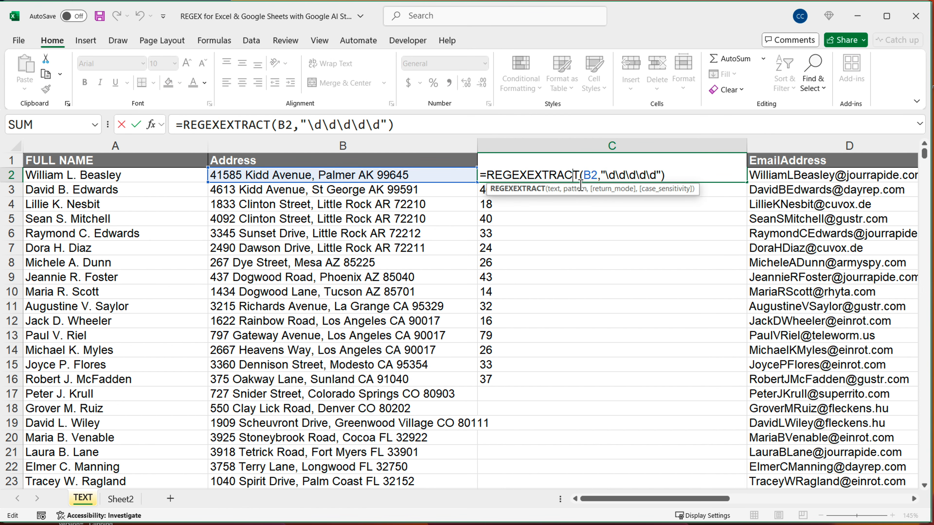
left_click(611, 176)
key("ctrl+Return")
left_click_drag(746, 182, 719, 385)
left_click(507, 176)
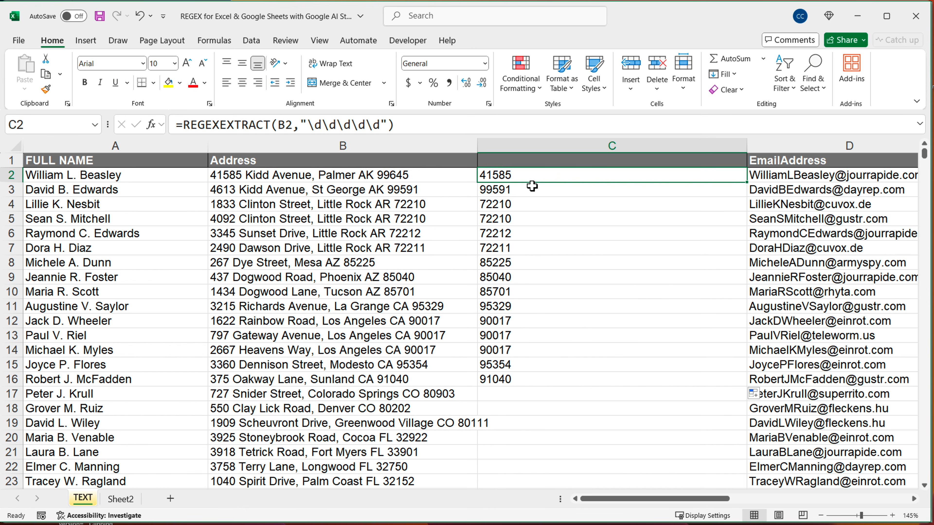
Add the start anchor "^" before the five digit tokens in the C2 pattern and fill the formula down to C16
double_click(527, 179)
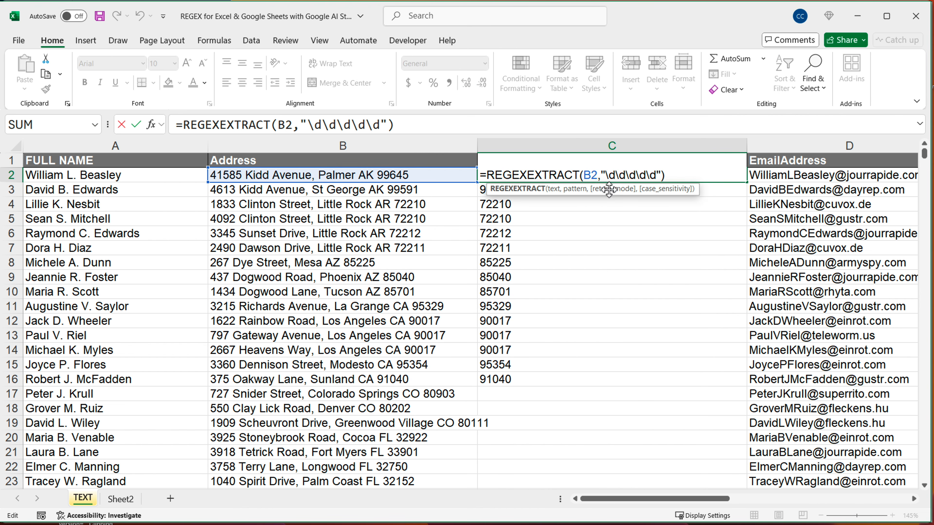
left_click(605, 175)
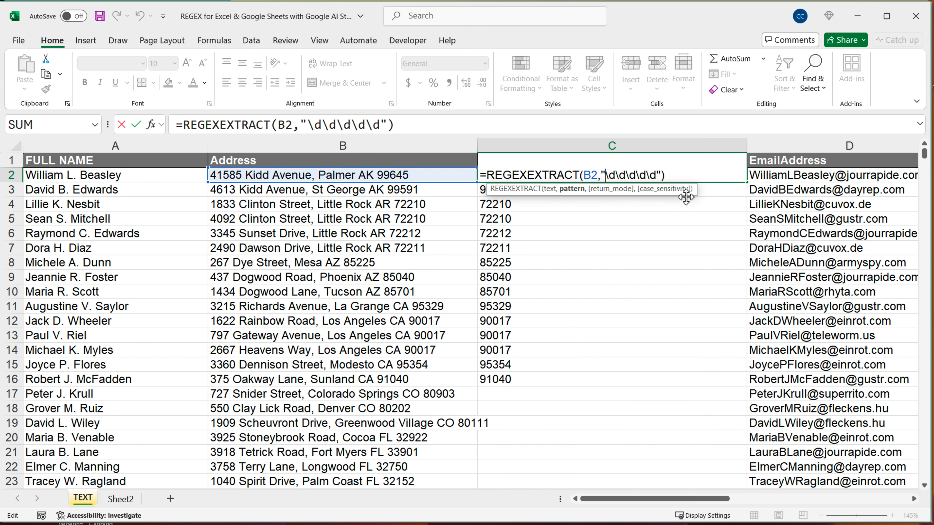
type("^")
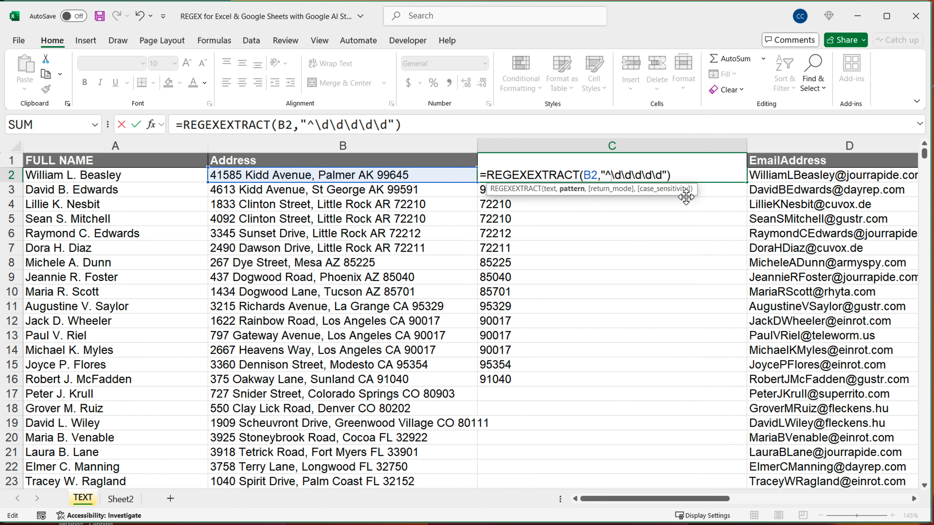
key("Return")
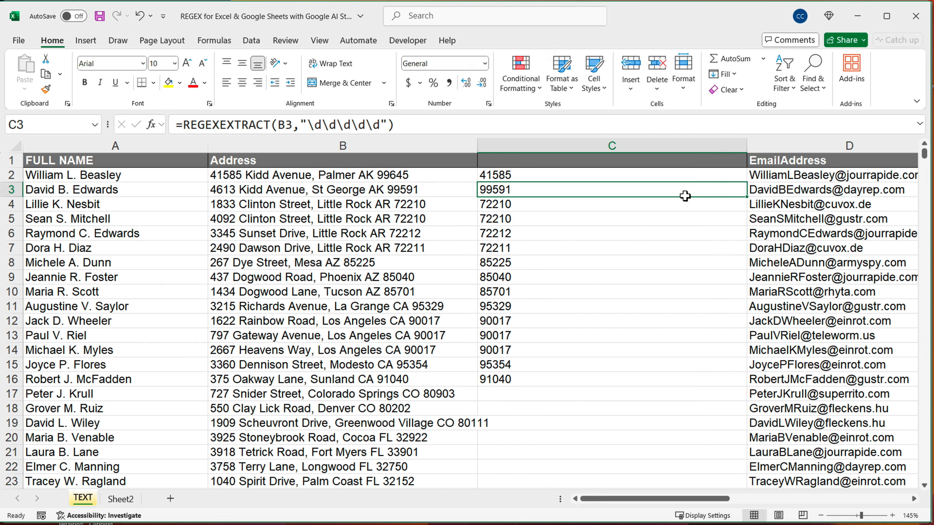
left_click(697, 175)
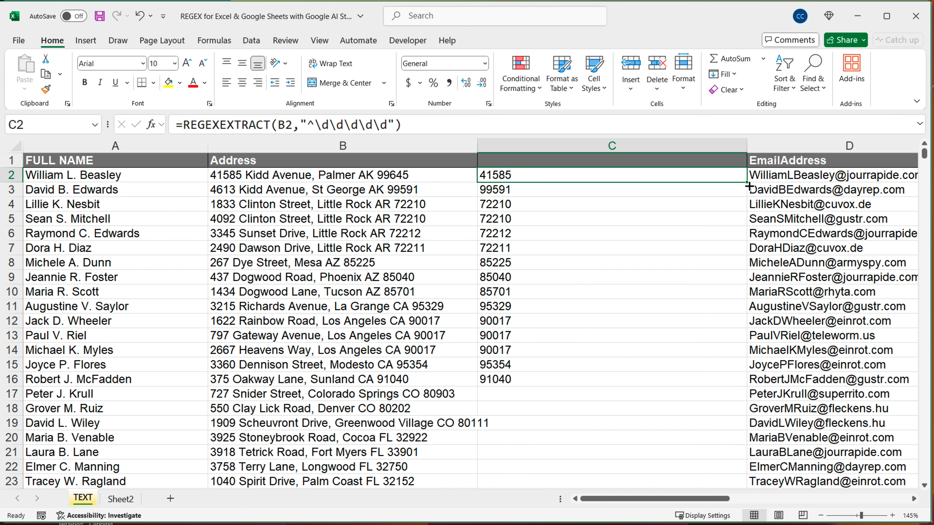
left_click_drag(748, 186, 727, 384)
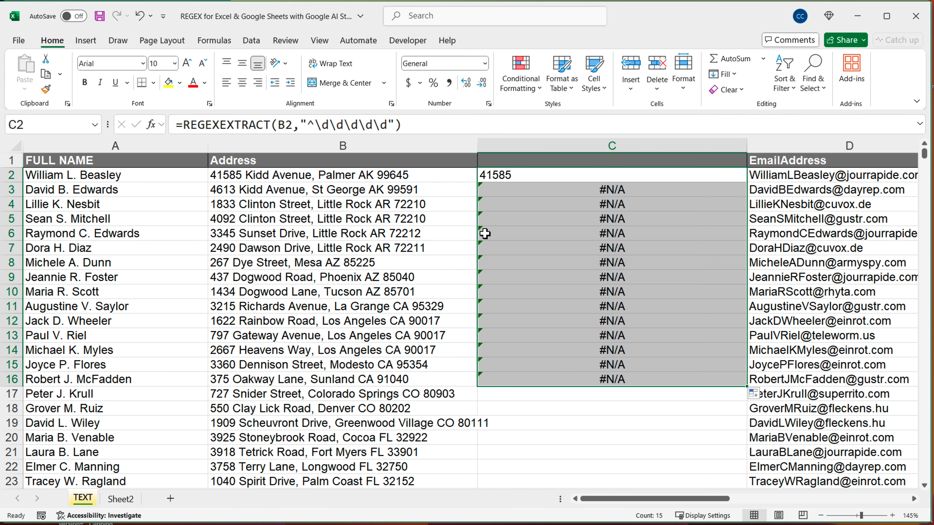
Replace the start anchor in the C2 pattern with the end anchor, "\d\d\d\d\d$", and fill the formula down to C18
double_click(508, 176)
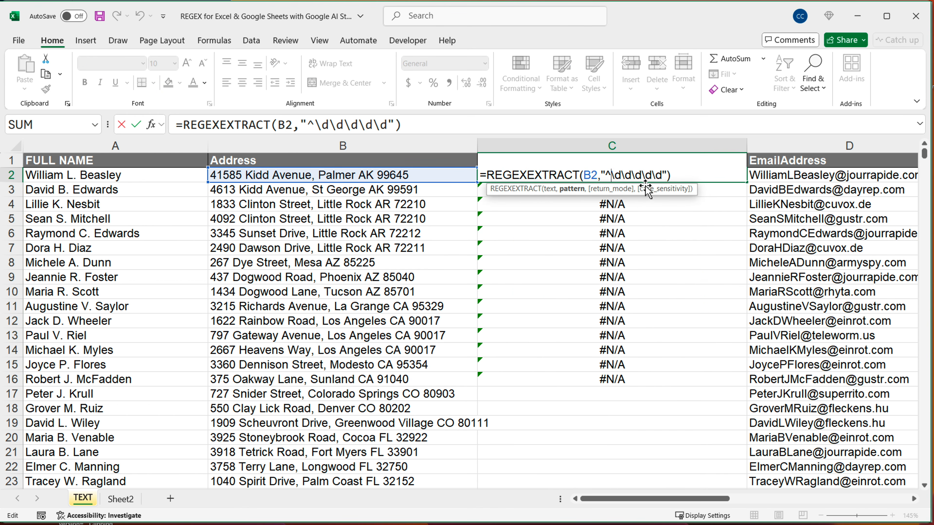
key("BackSpace")
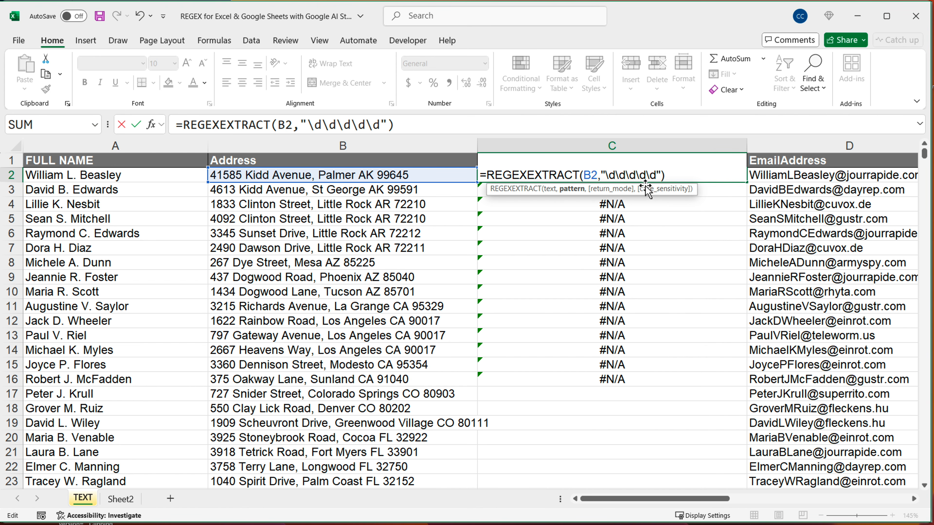
type("$")
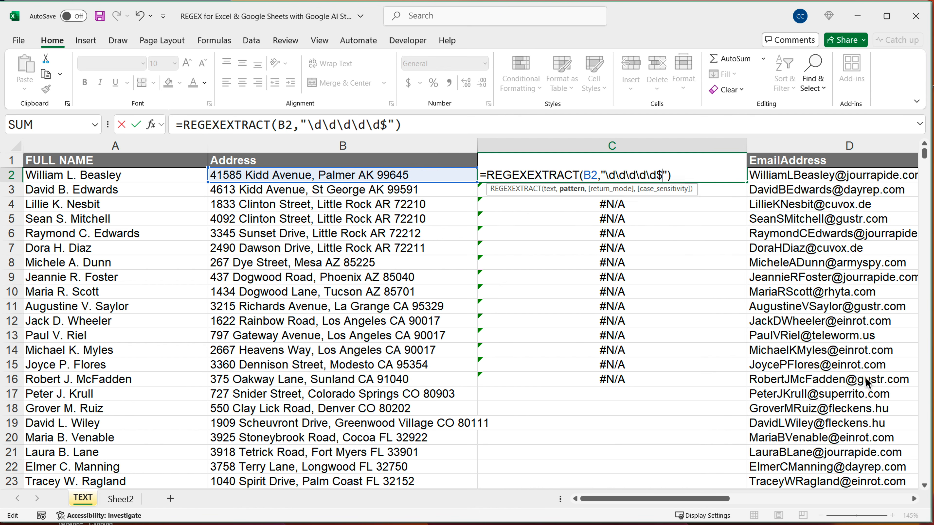
key("Return")
left_click(743, 178)
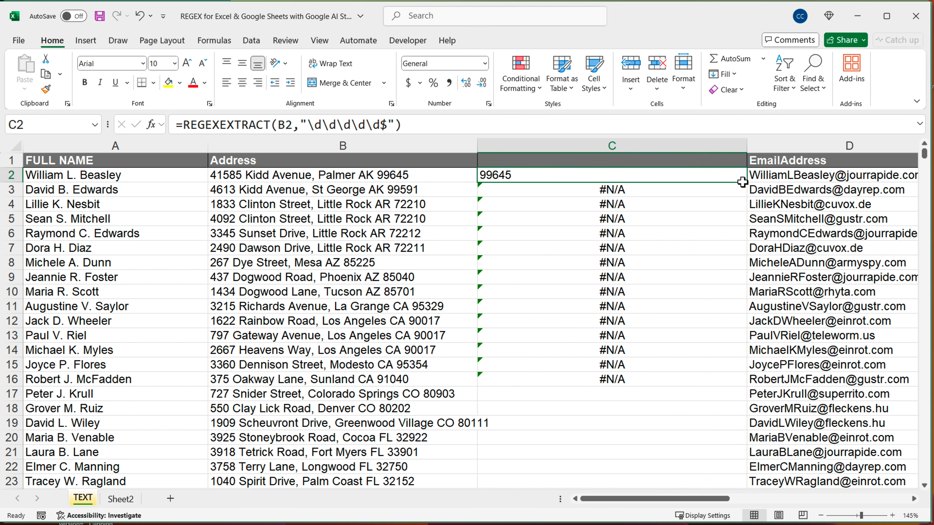
left_click_drag(747, 182, 727, 413)
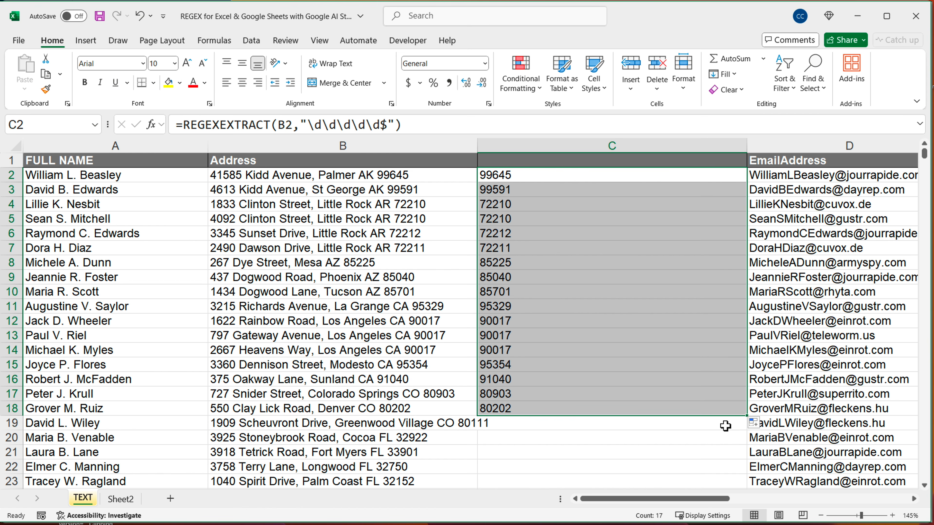
Test the end anchor by appending "df" to the address in B3, and remove the added text again
double_click(427, 187)
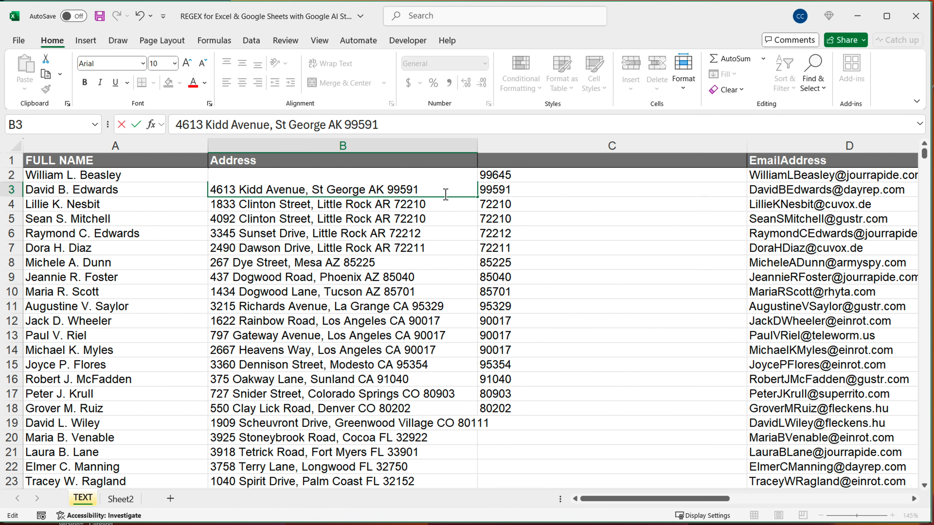
type("df")
key("Return")
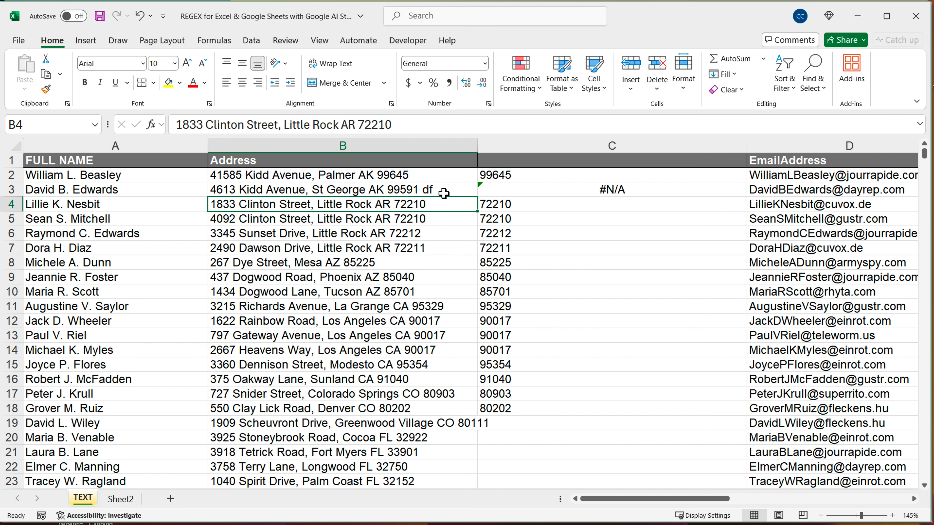
double_click(444, 193)
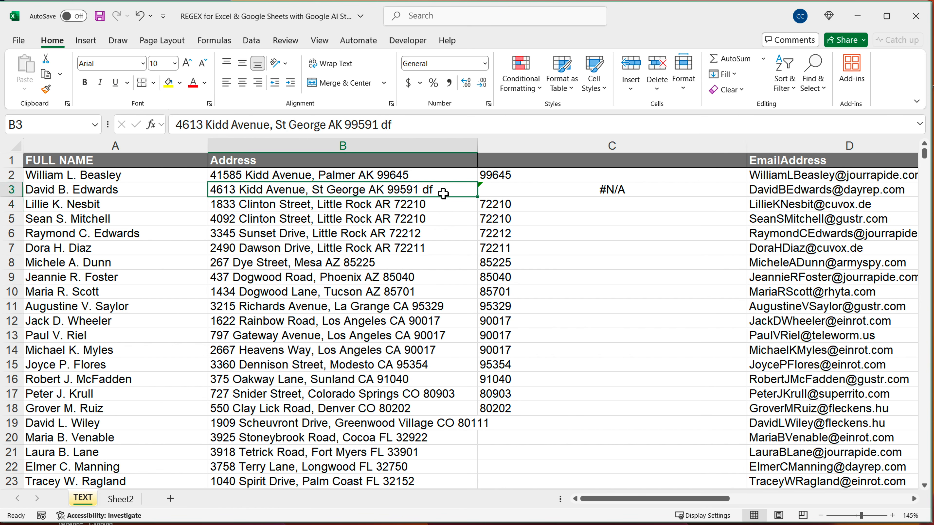
key("BackSpace")
key("BackSpace")
key("Return")
Replace the end anchor and repeated digit tokens in the C2 pattern with "\d{5}" and fill the formula down to C18
double_click(667, 181)
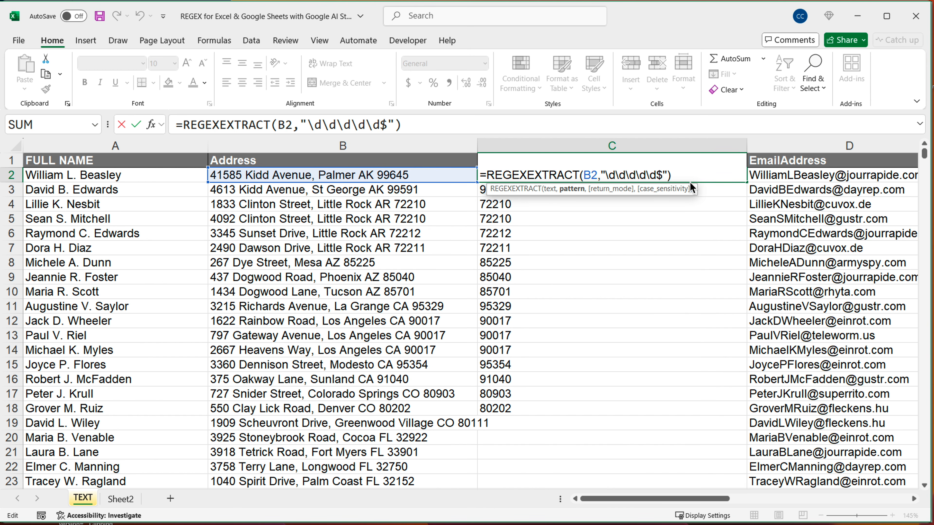
key("BackSpace")
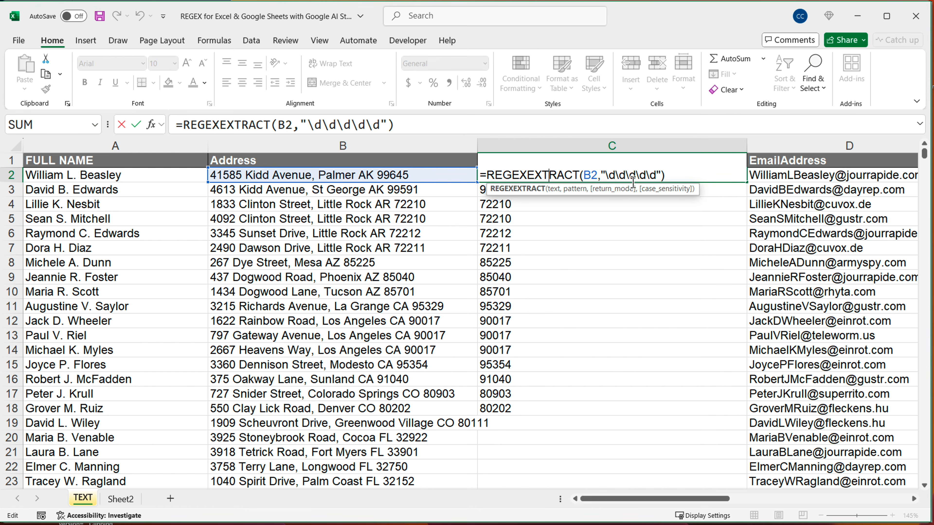
left_click_drag(657, 179, 616, 176)
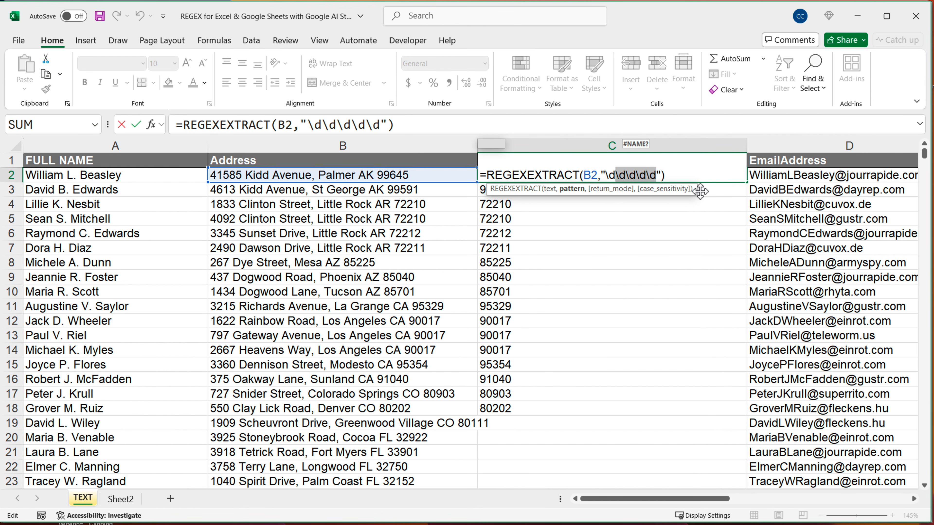
key("BackSpace")
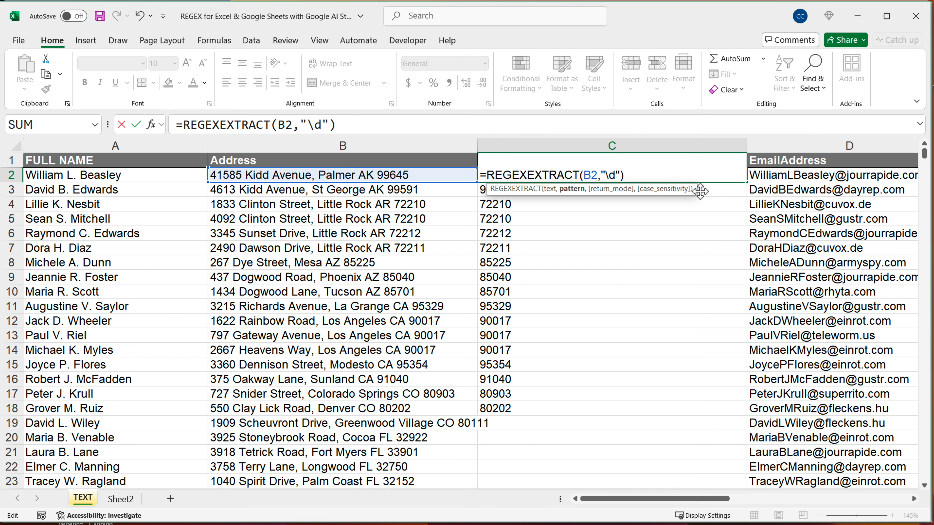
type("{5}")
key("Return")
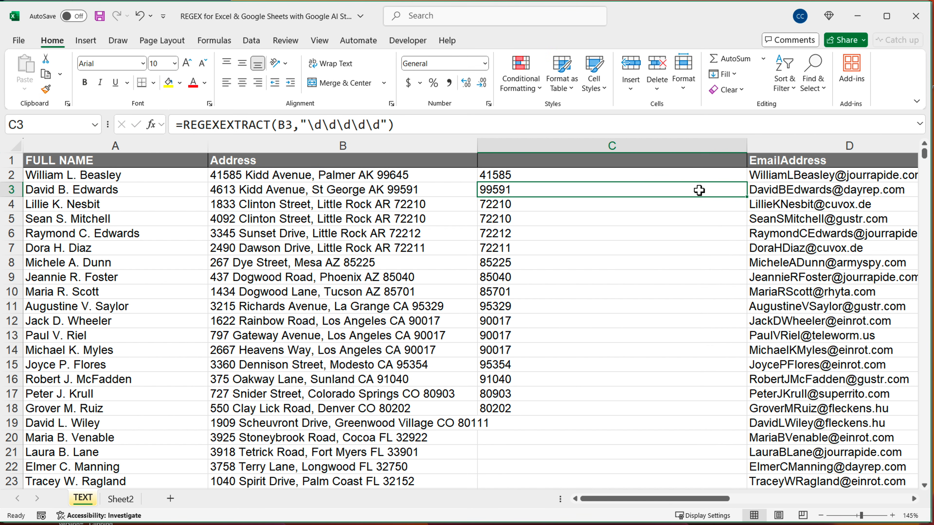
left_click(702, 179)
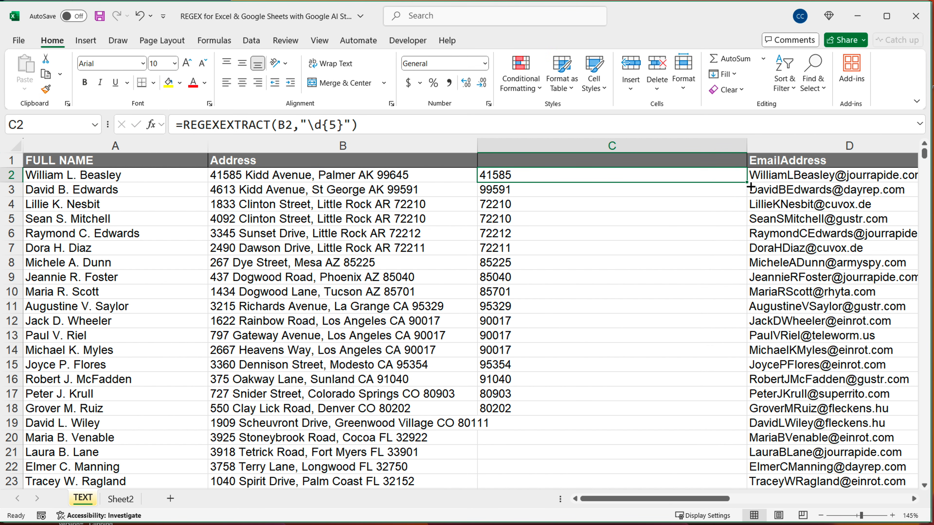
left_click_drag(747, 183, 723, 410)
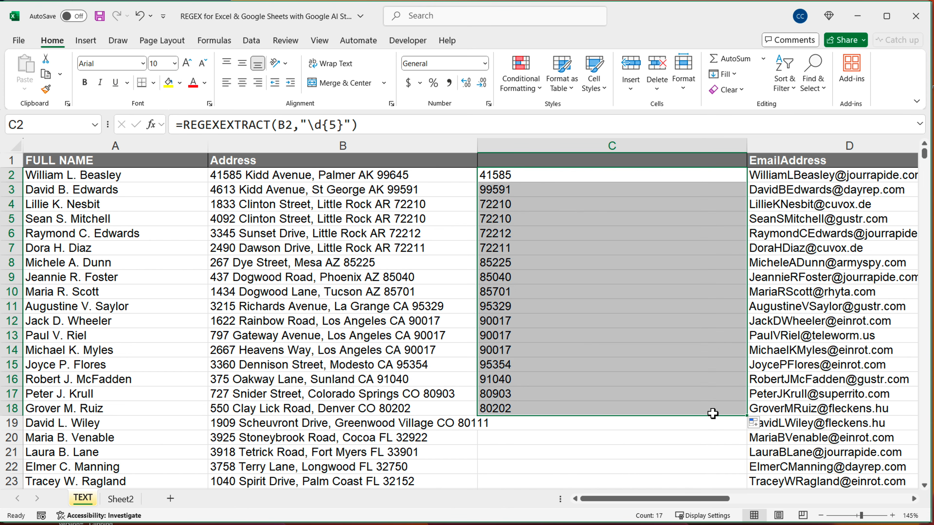
Replace the "{5}" quantifier in the C2 pattern with "+", making "\d+", and fill the formula down to C18
double_click(547, 184)
left_click_drag(618, 175, 632, 176)
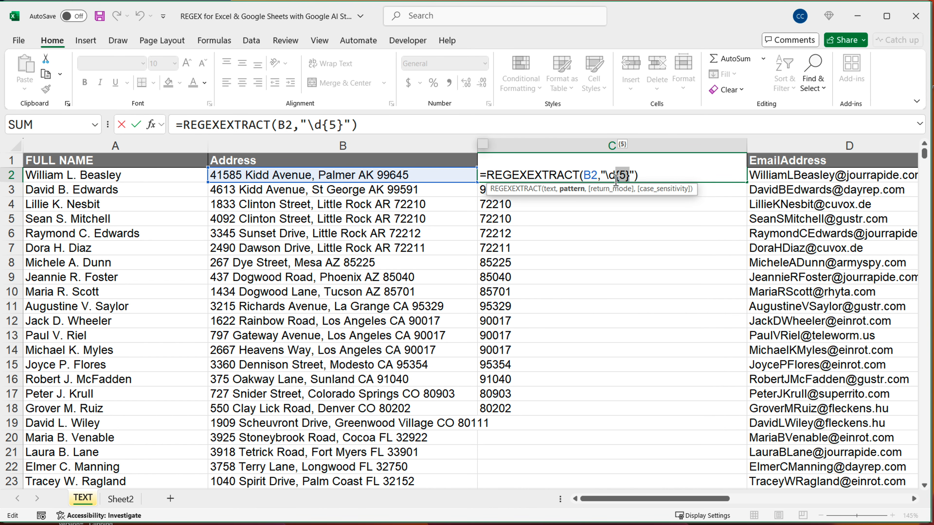
left_click_drag(616, 176, 606, 177)
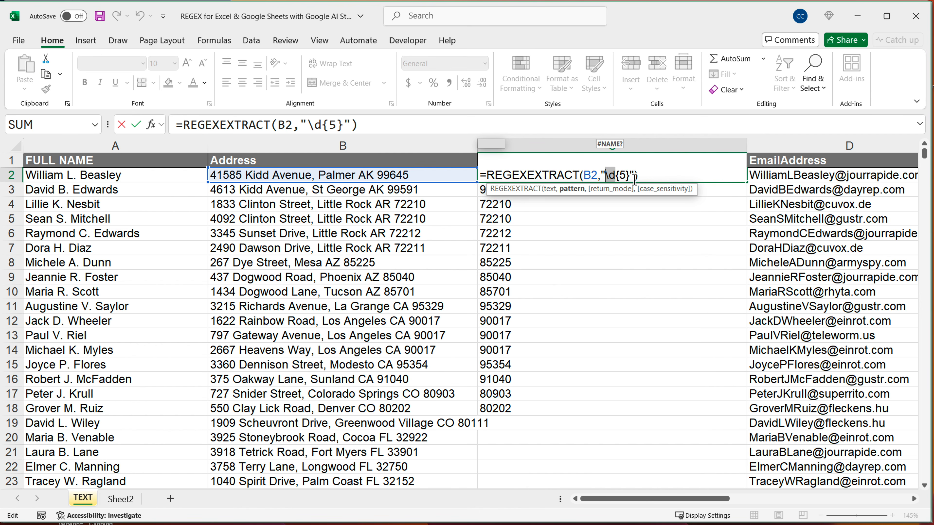
left_click(647, 179)
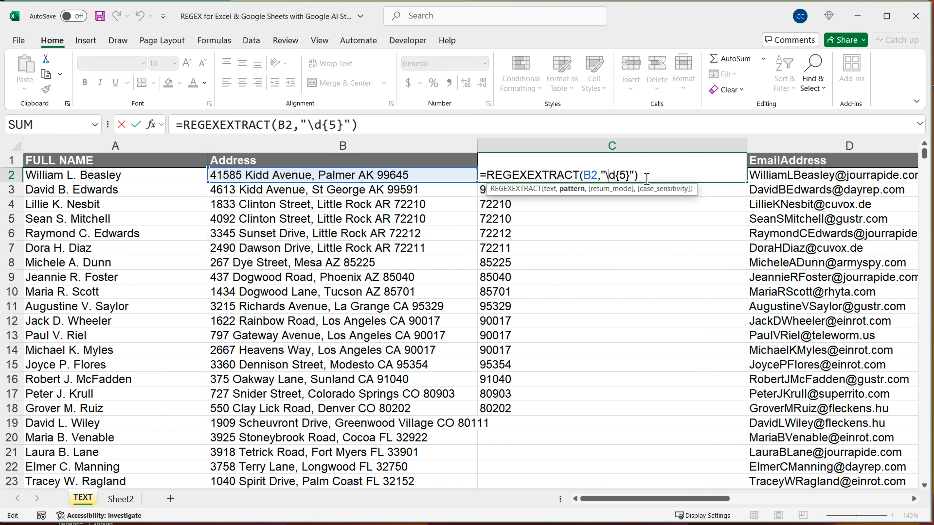
key("BackSpace")
key("BackSpace")
key("BackSpace")
type("+")
key("Return")
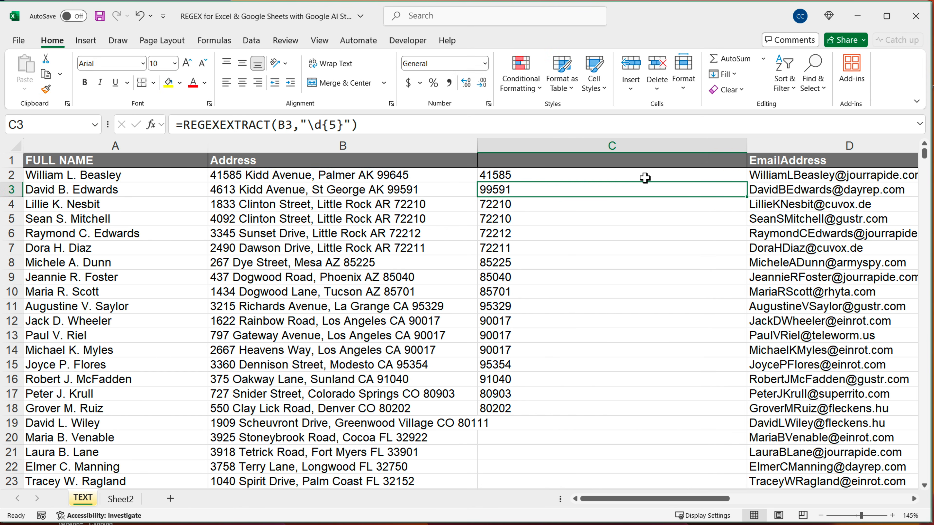
left_click(645, 178)
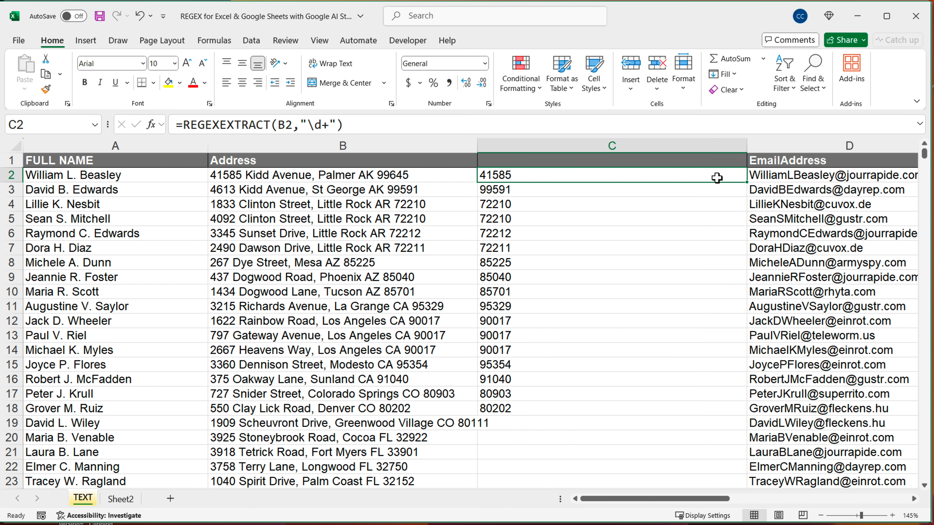
double_click(751, 183)
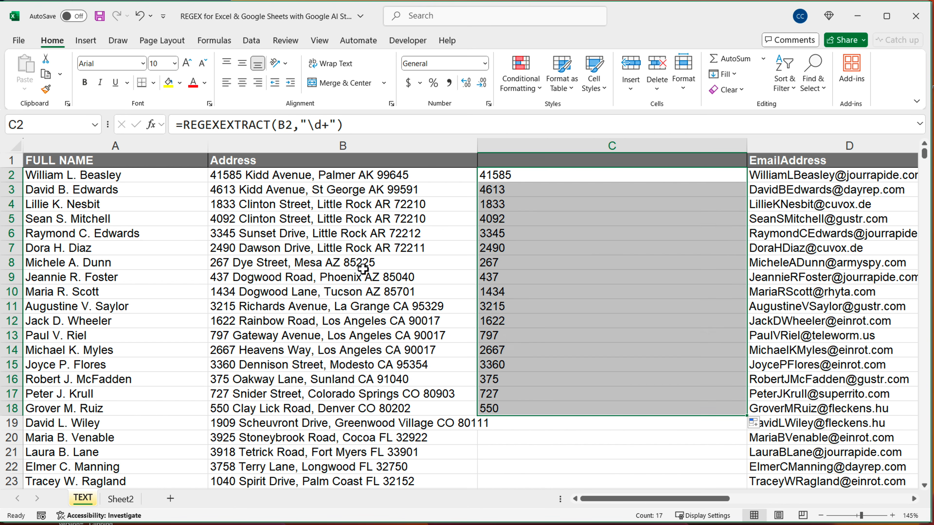
left_click(223, 281)
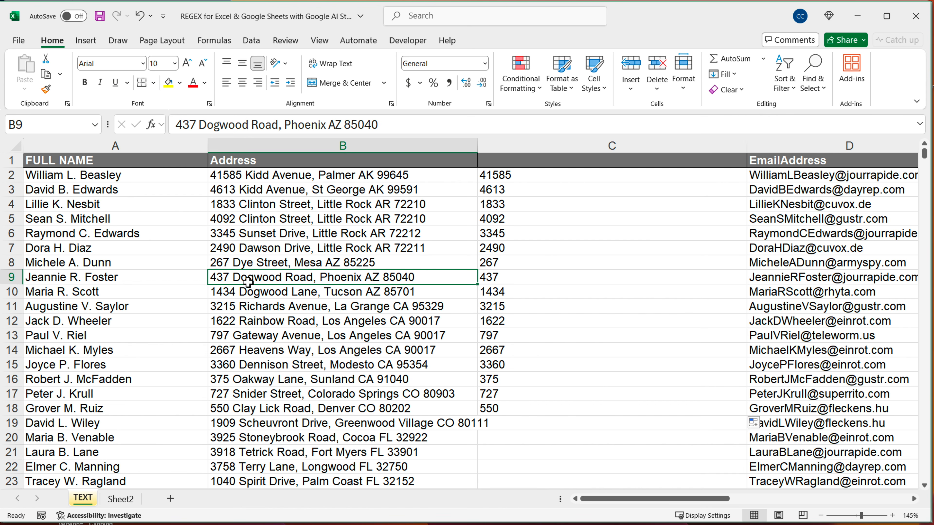
Add the start anchor to the C2 pattern, making "^\d+", and fill the formula down to C18
double_click(501, 179)
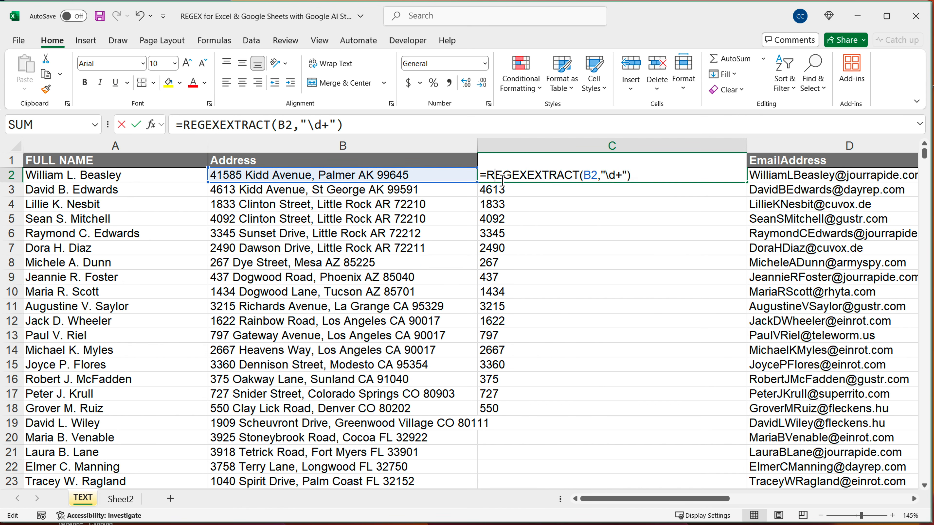
left_click(607, 176)
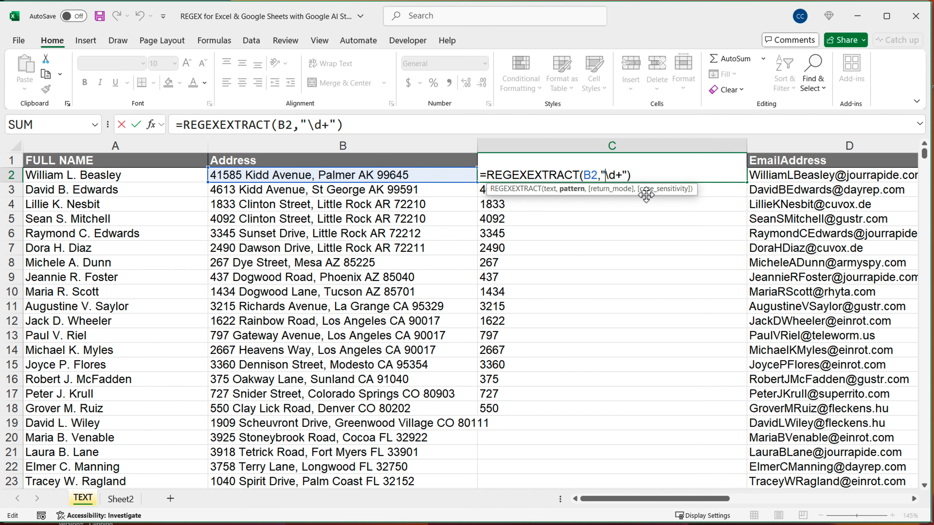
type("^")
key("Return")
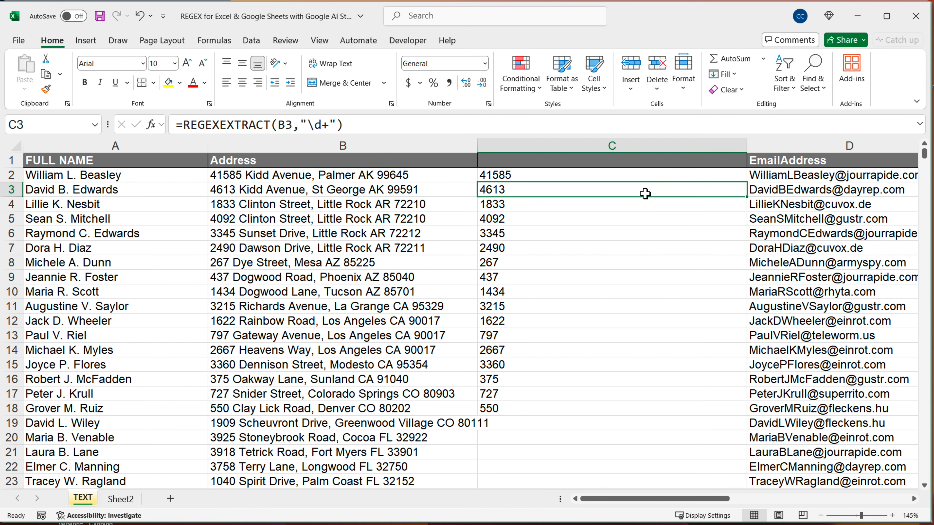
left_click(681, 178)
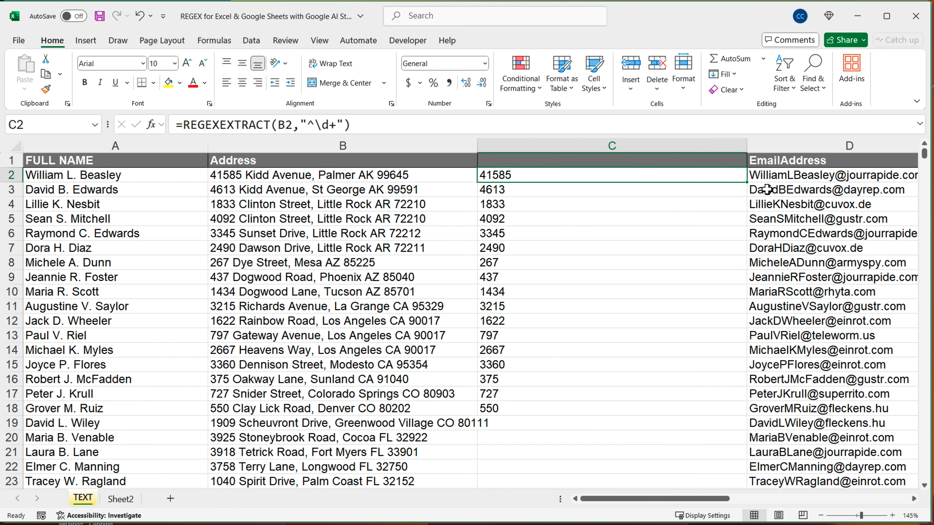
double_click(754, 183)
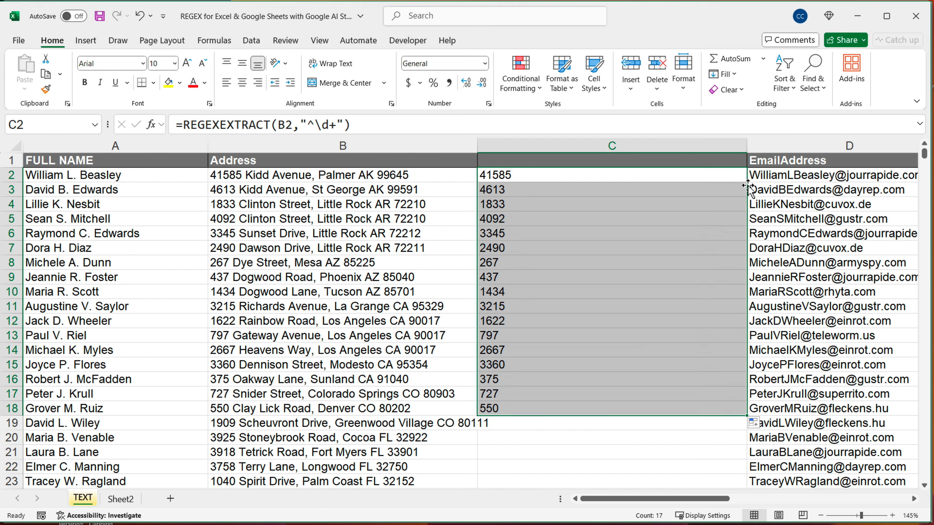
Remove the start anchor and change the quantifier in C2 so the pattern is "\d*", and fill the formula down to C18
double_click(614, 181)
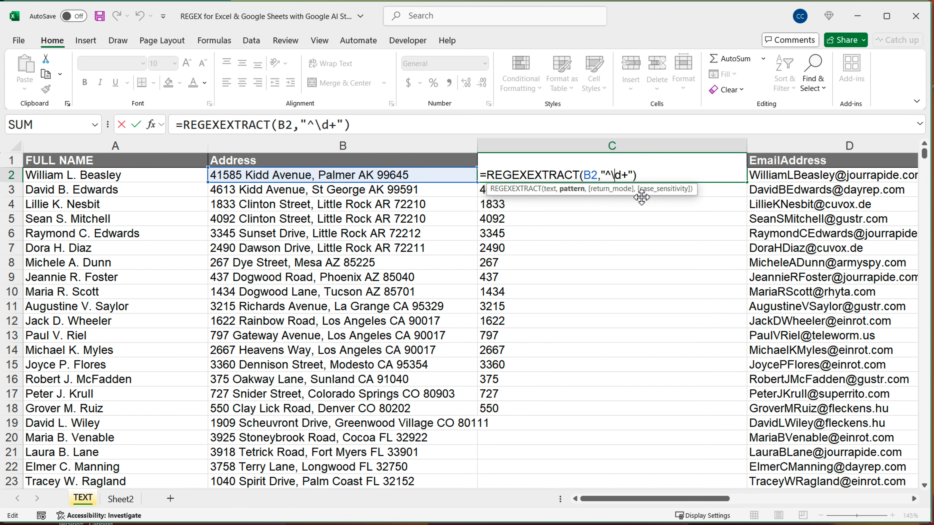
key("BackSpace")
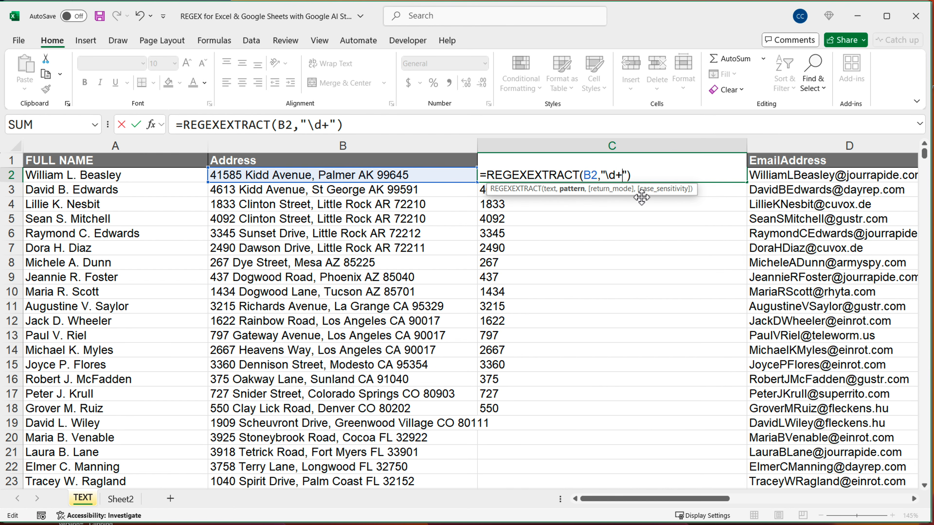
key("BackSpace")
type("*")
key("Return")
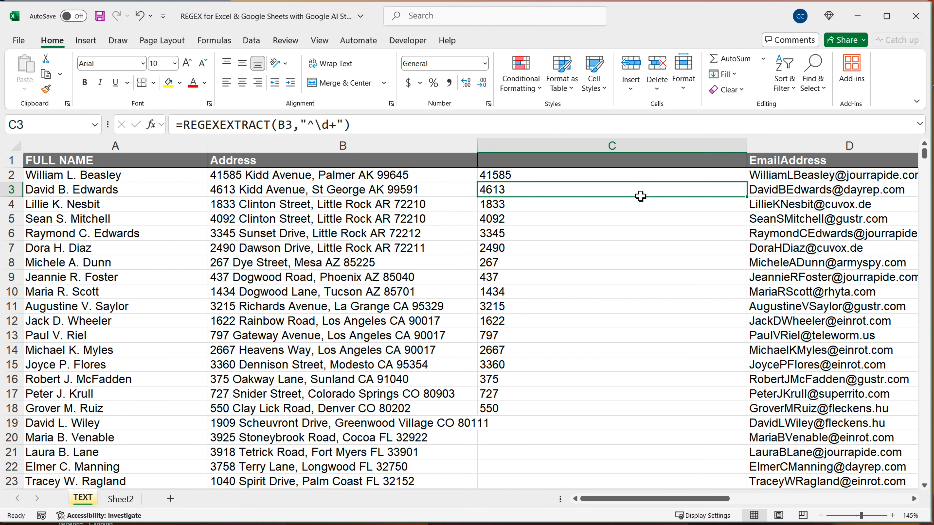
left_click(695, 178)
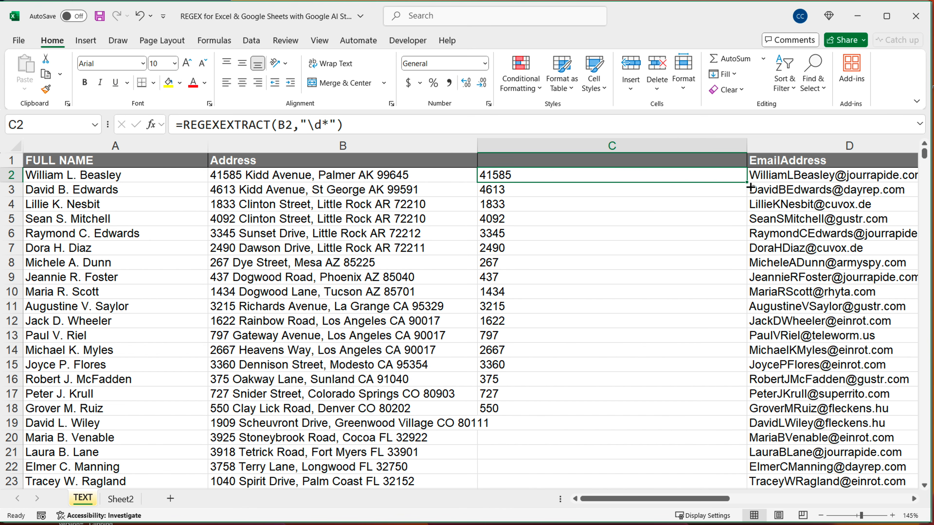
left_click_drag(750, 186, 701, 424)
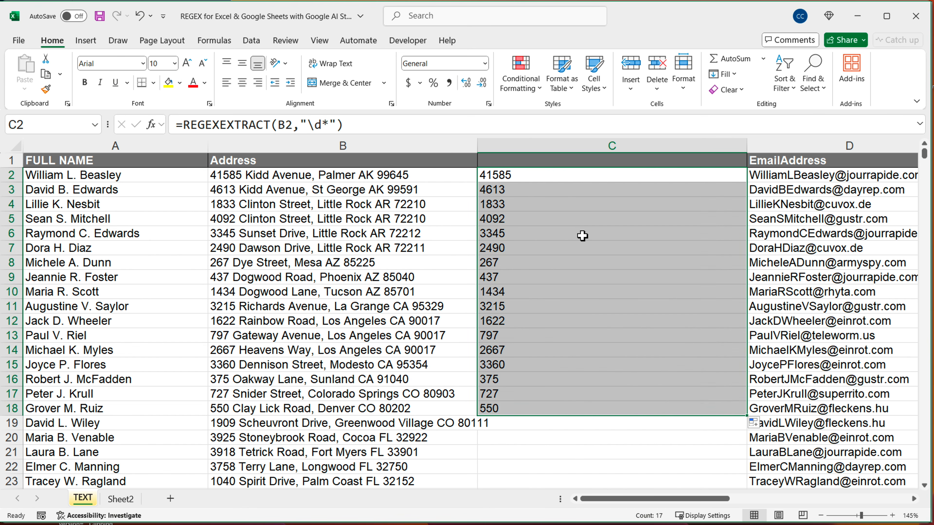
Replace the "*" quantifier in the C2 formula with "+" so the pattern reads "\d+"
double_click(549, 176)
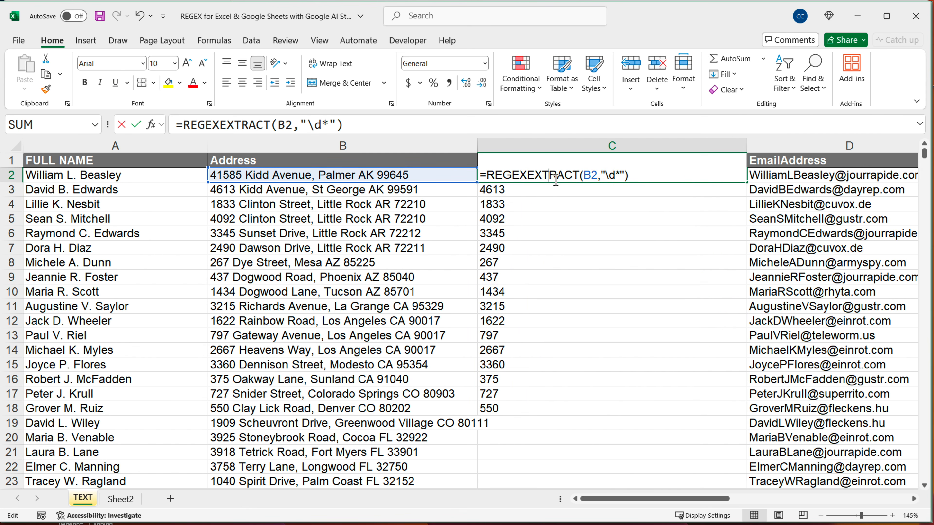
left_click(612, 176)
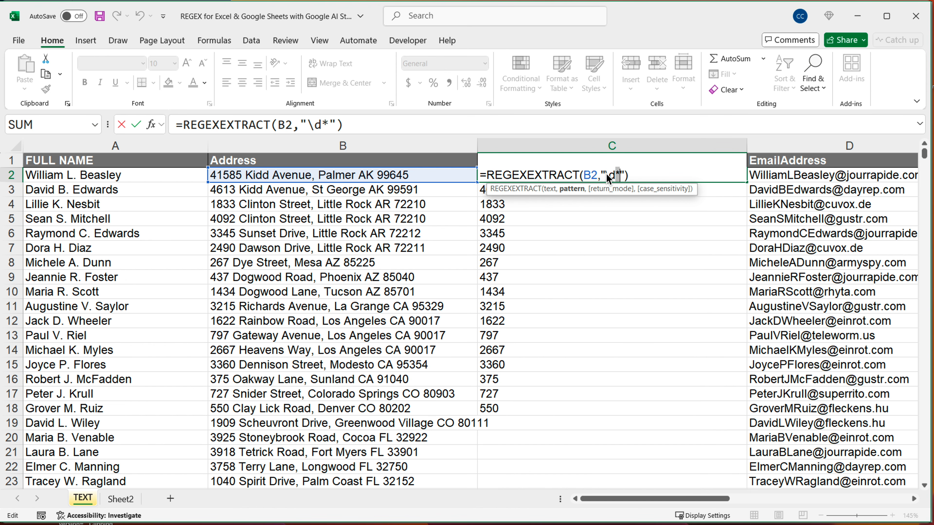
left_click_drag(605, 176, 616, 175)
key("Delete")
type("+")
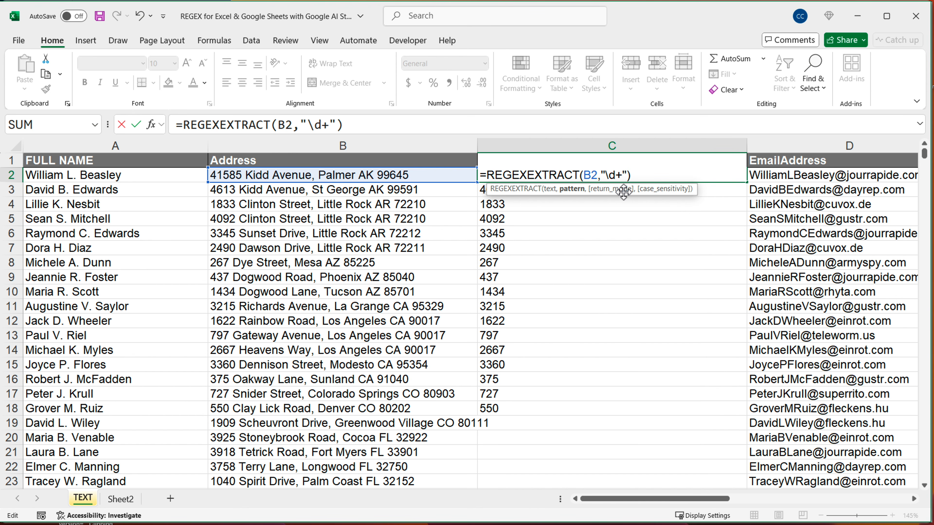
key("Return")
left_click(624, 177)
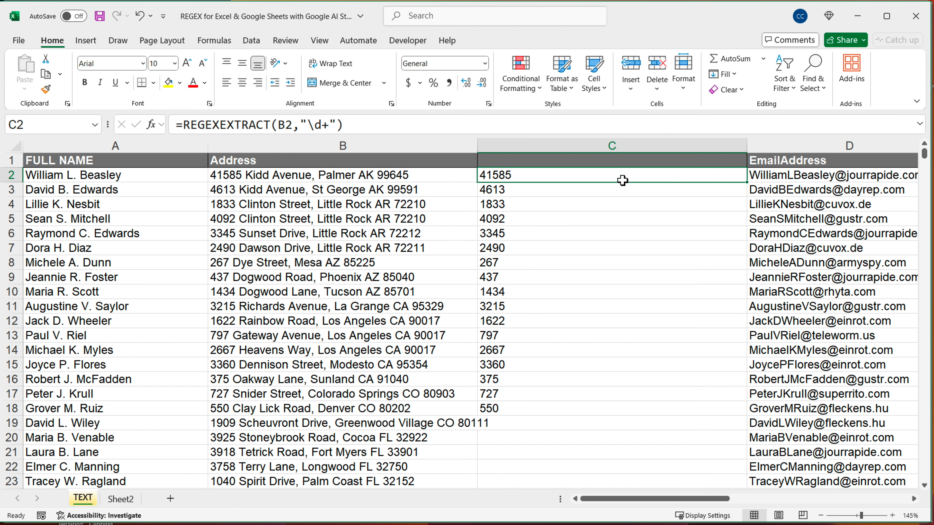
Change the digit token in C2 to the word-character token, making "\w+", and fill the formula down to C18
double_click(624, 179)
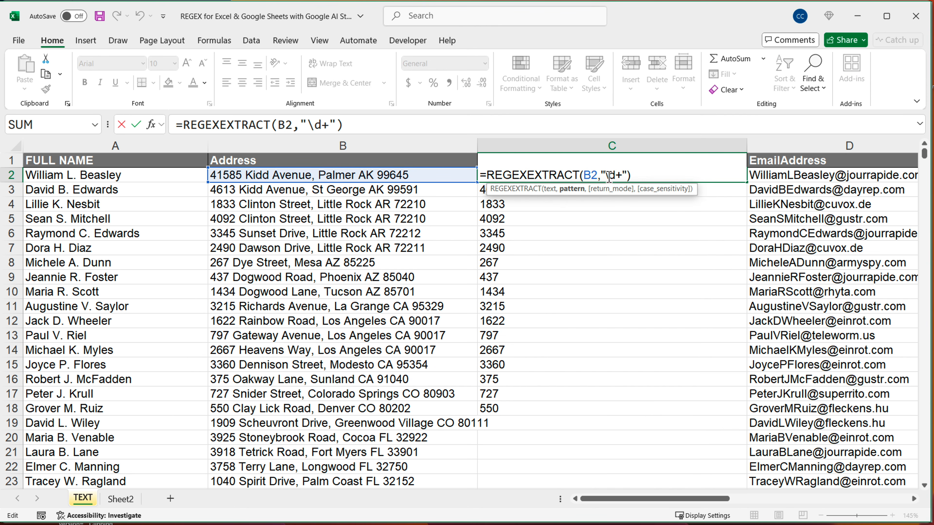
left_click_drag(606, 176, 617, 176)
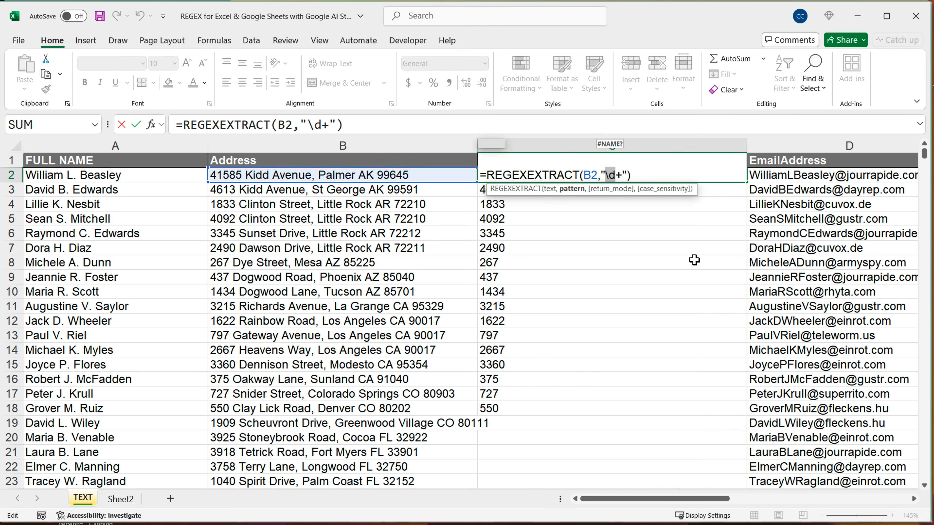
key("Right")
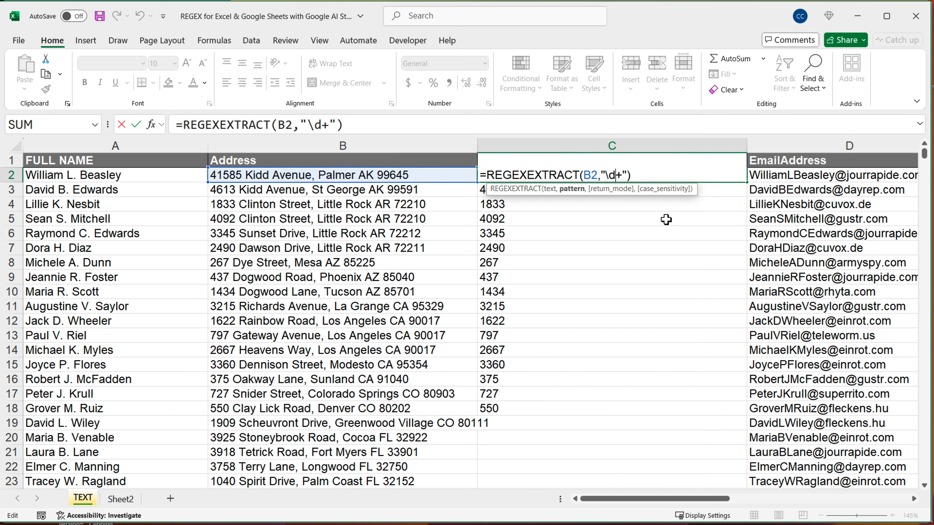
key("BackSpace")
type("w")
key("Return")
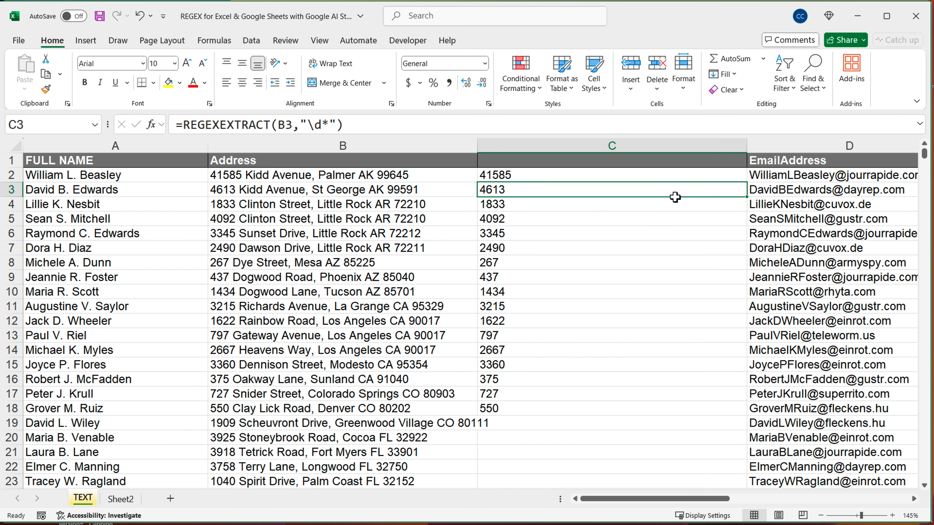
left_click(686, 179)
left_click(751, 187)
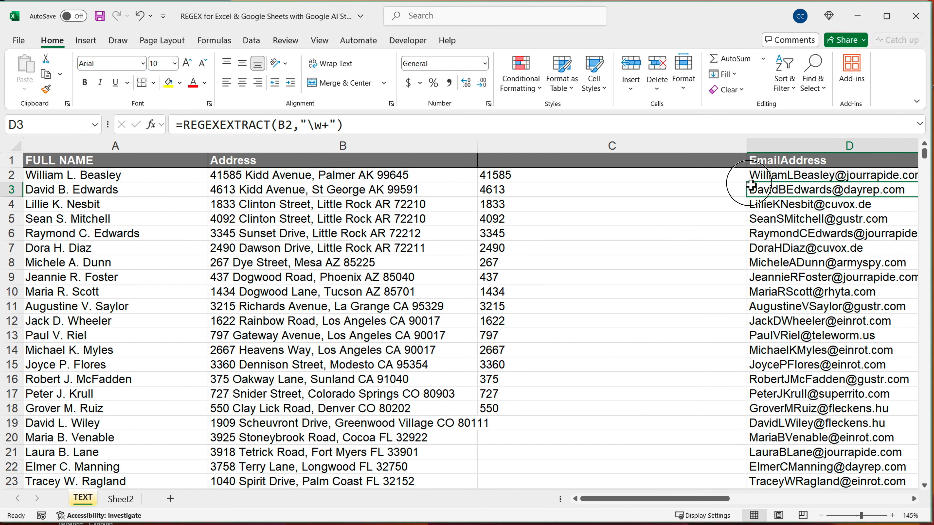
left_click(743, 180)
left_click_drag(746, 183, 690, 407)
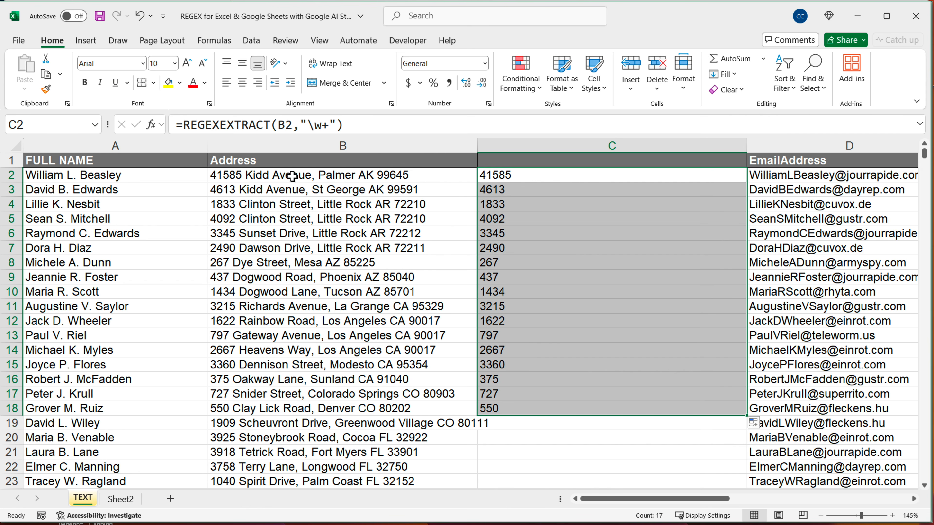
Append the whitespace token to the C2 pattern, making "\w+\s", and fill the formula down to C18
left_click(547, 177)
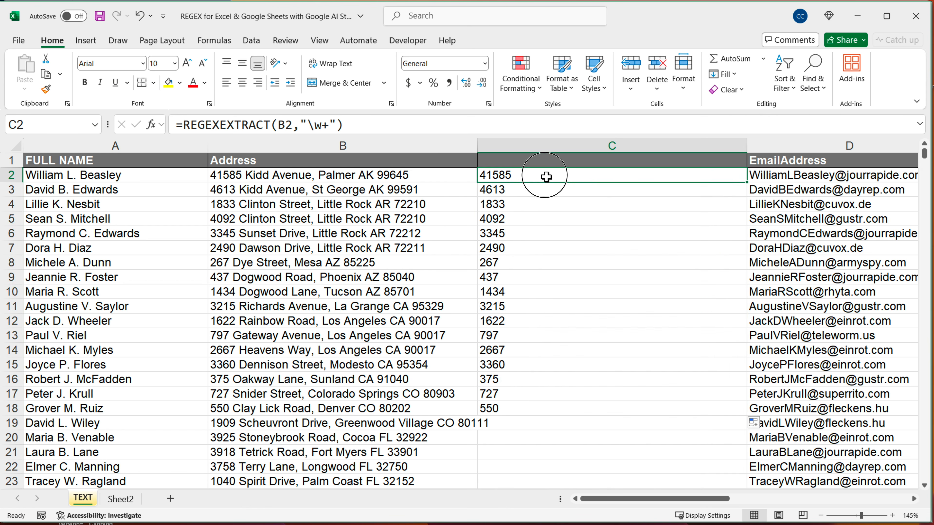
double_click(547, 177)
left_click(624, 178)
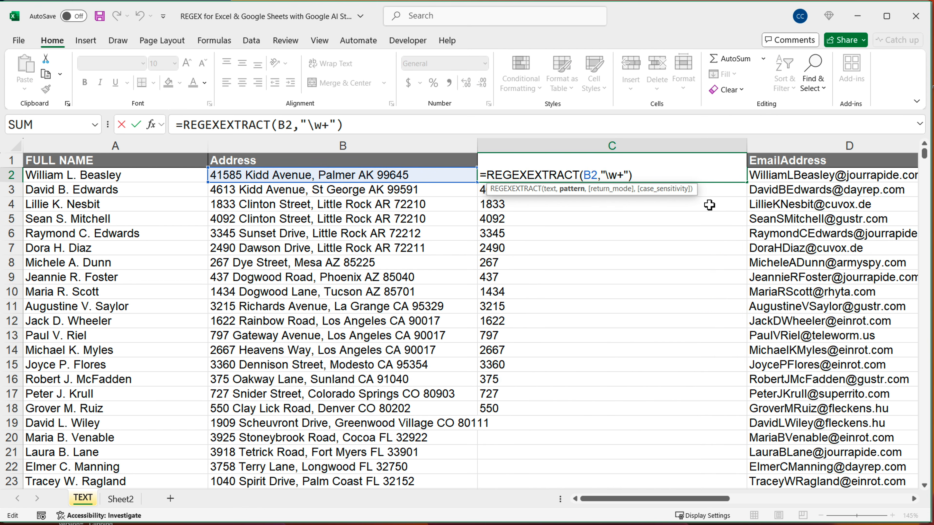
type("\\s")
key("shift+Left")
key("shift+Left")
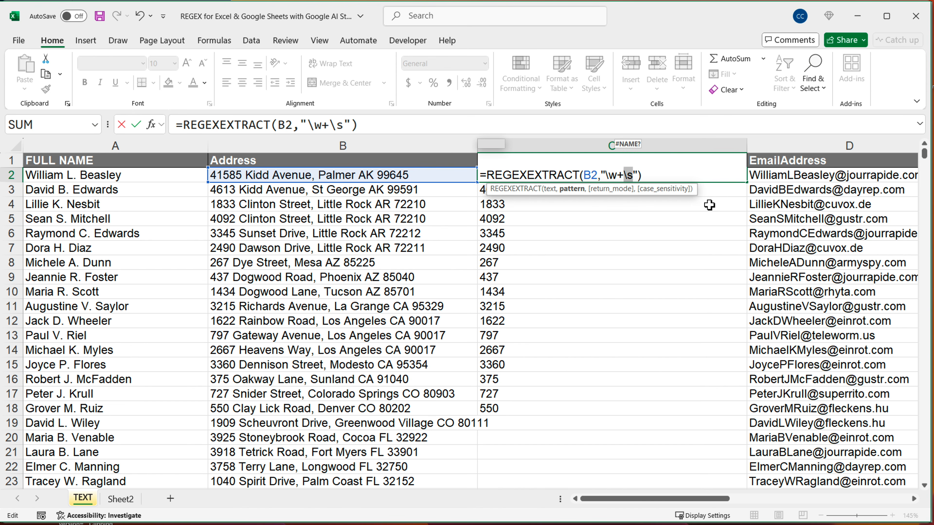
key("Right")
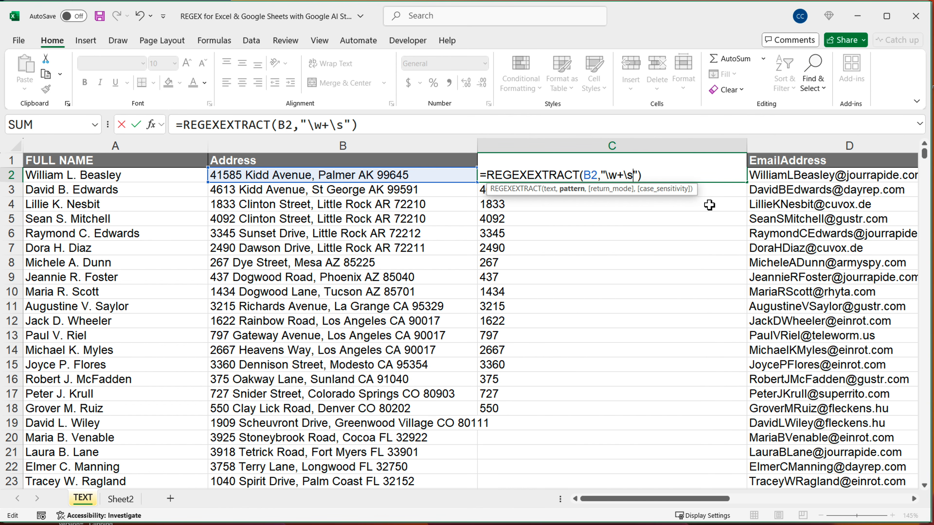
key("Return")
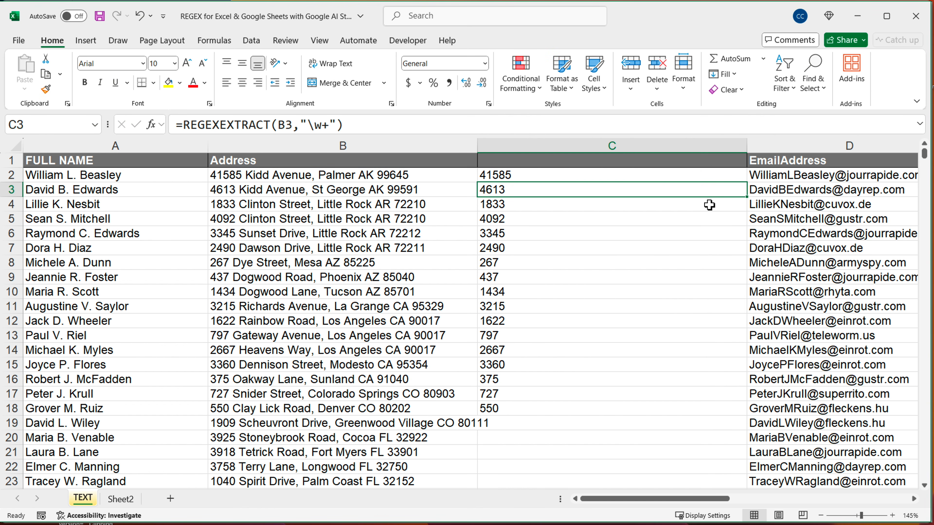
left_click(719, 178)
left_click_drag(748, 184, 776, 411)
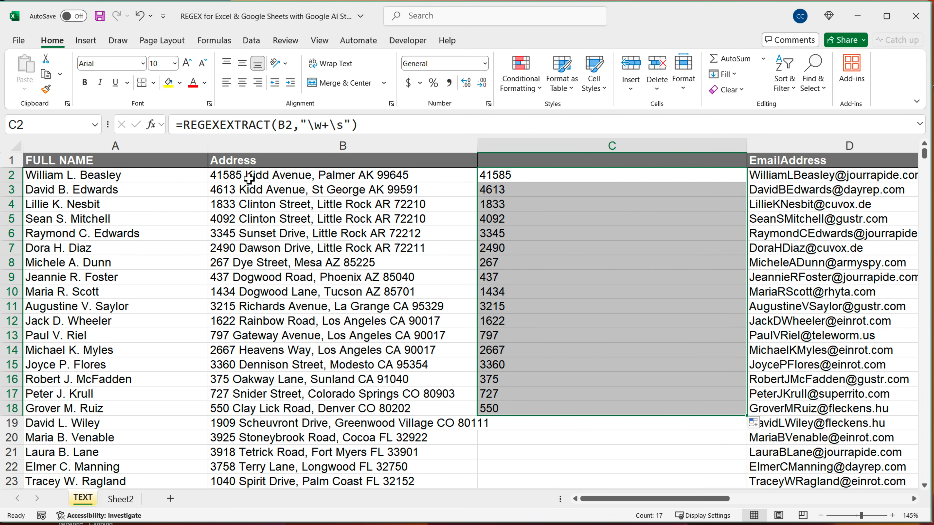
Append the word-character token with "+" to the C2 pattern, making "\w+\s\w+", and fill the formula down to C18
left_click(527, 176)
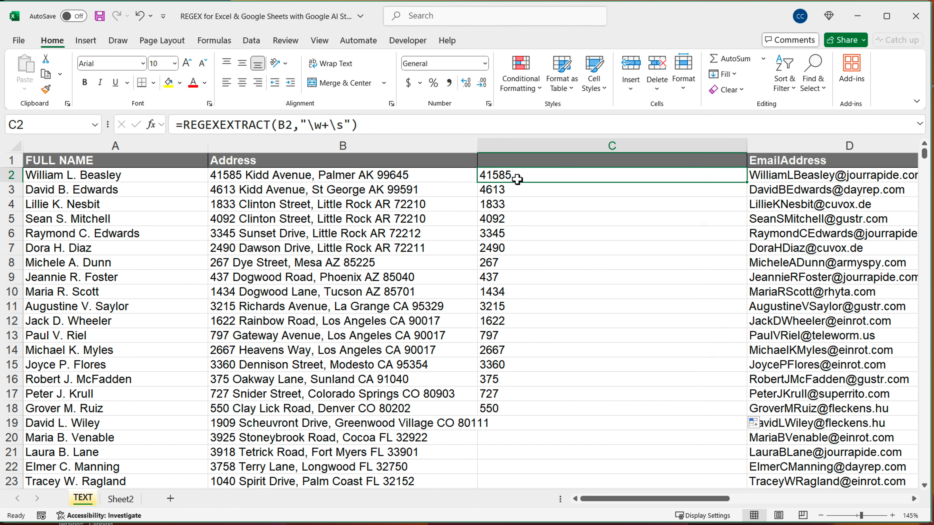
double_click(529, 179)
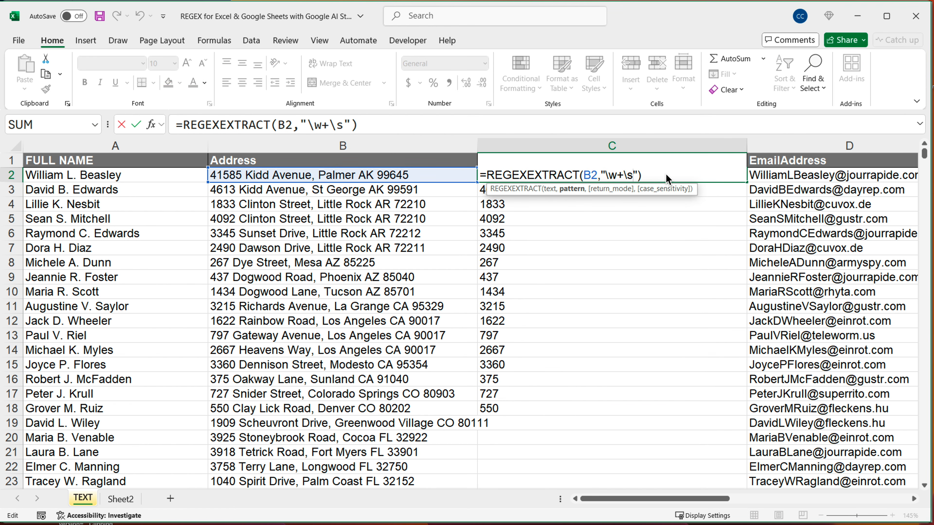
type("\\w+")
key("Return")
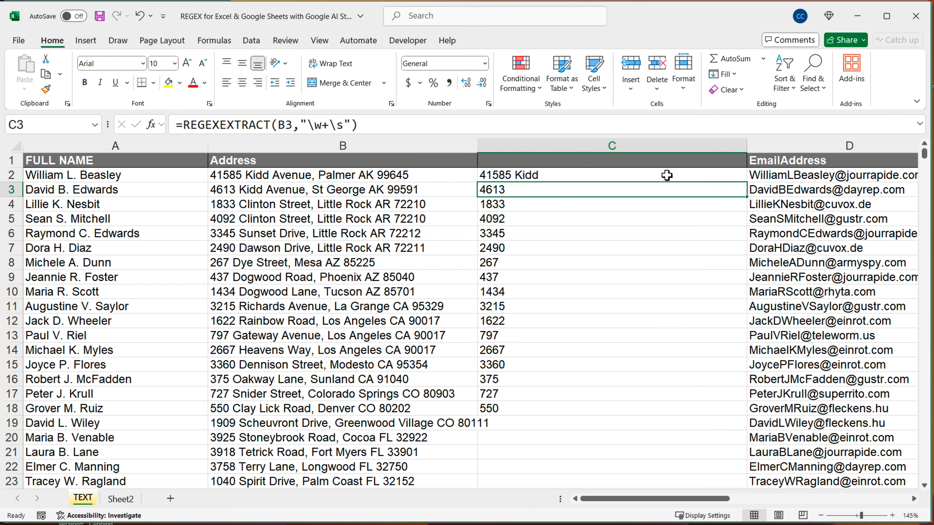
left_click(684, 173)
left_click_drag(740, 179, 704, 423)
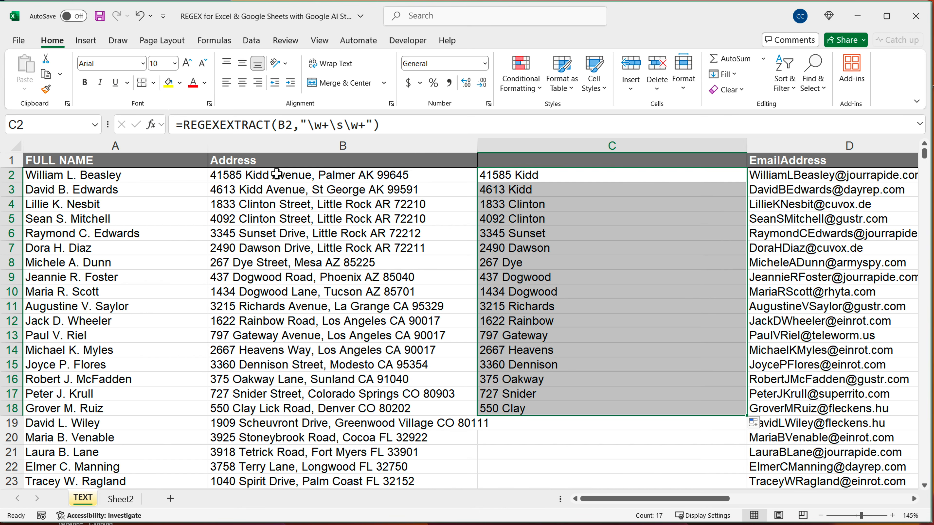
Replace both word-character tokens in the C2 pattern with square brackets and enter a-zA-Z in the first pair
double_click(568, 178)
left_click(683, 175)
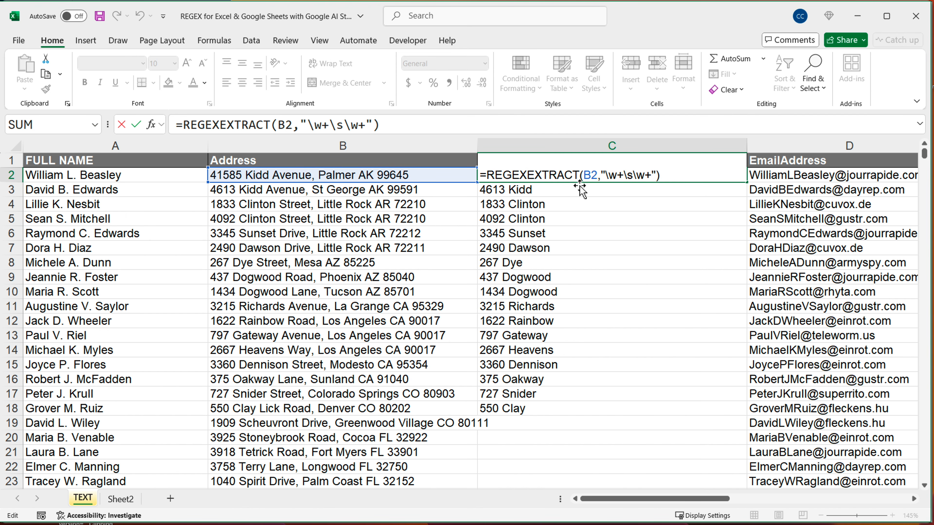
left_click(618, 176)
key("BackSpace")
key("BackSpace")
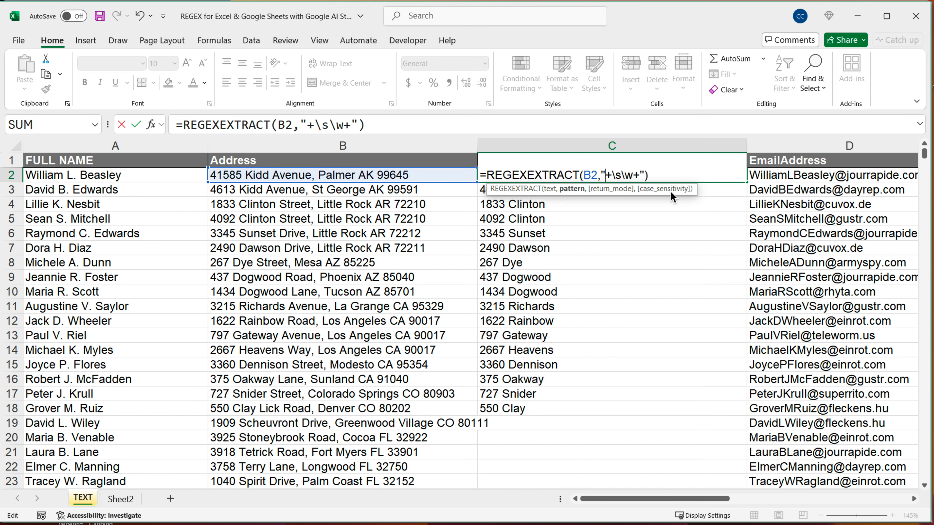
type("[]")
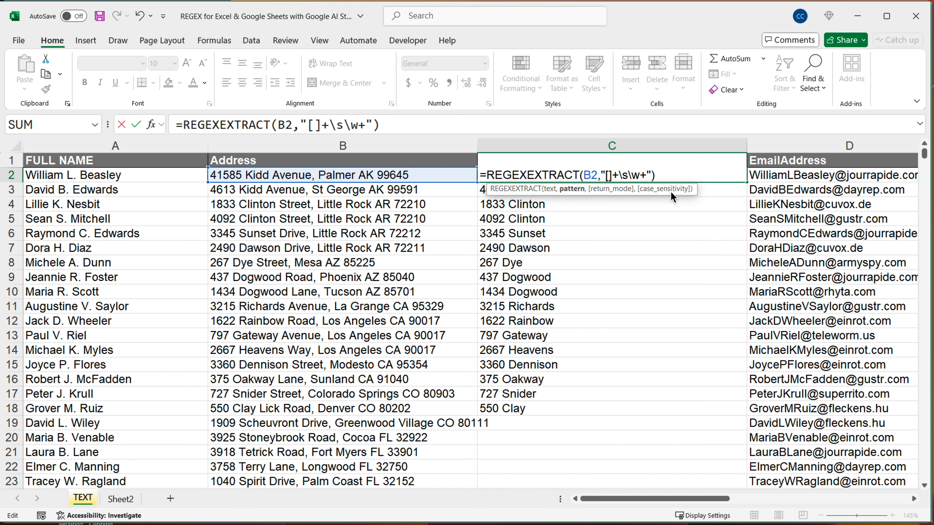
key("BackSpace")
key("BackSpace")
type("[]")
type("a-z")
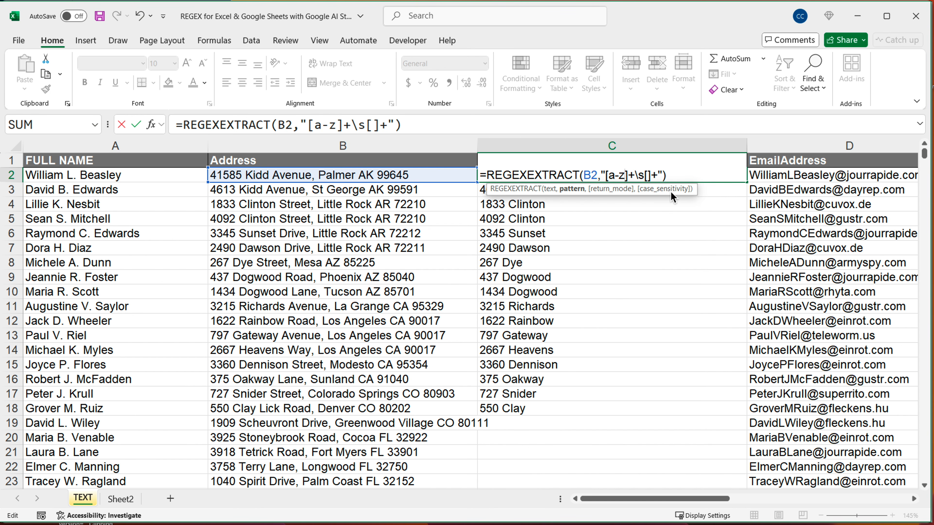
type("A-Z")
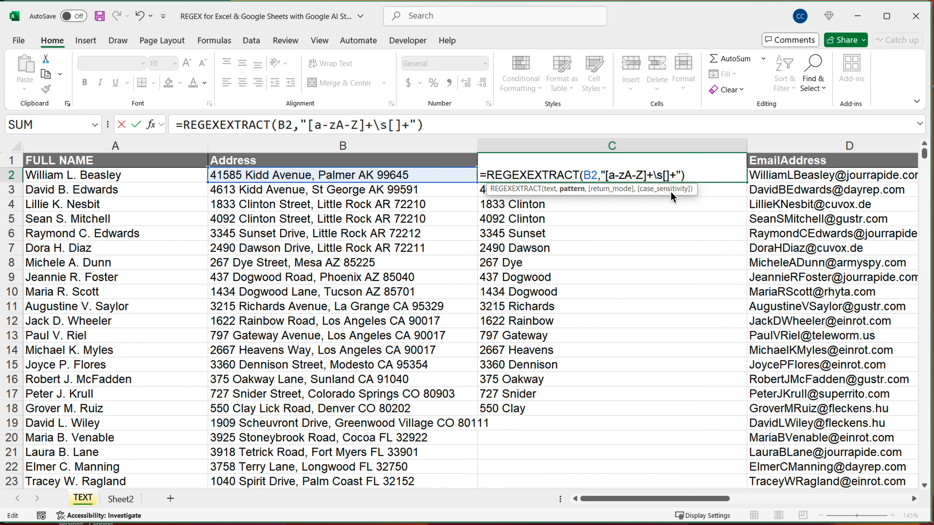
Enter a-zA-Z in the second brackets, making "[a-zA-Z]+\s[a-zA-Z]+" in C2, and fill the formula down to C18
key("Right")
key("Right")
type("a-a")
key("BackSpace")
type("zA-Z")
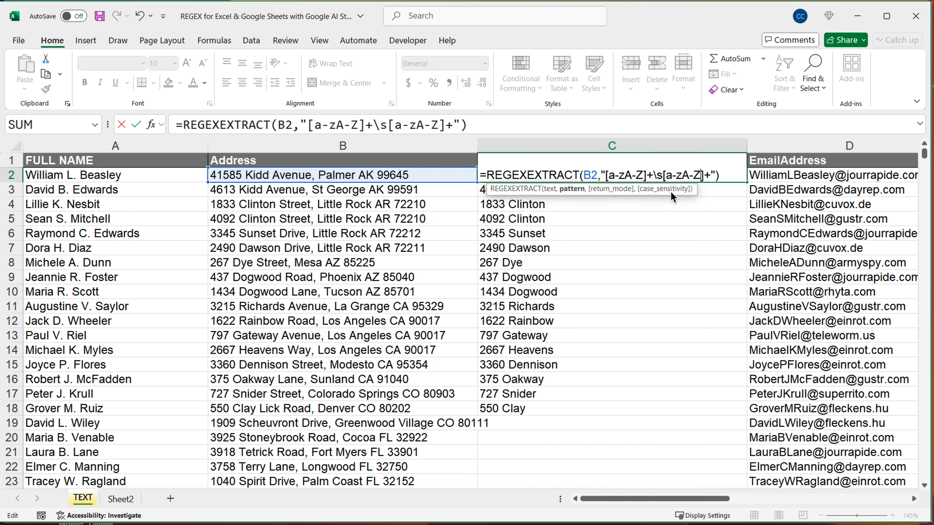
key("Return")
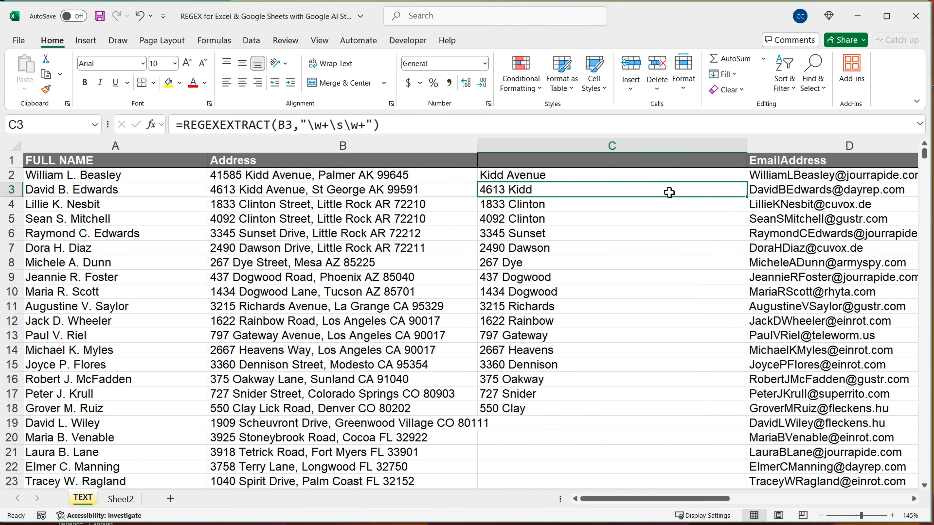
left_click(691, 176)
left_click_drag(750, 184, 728, 414)
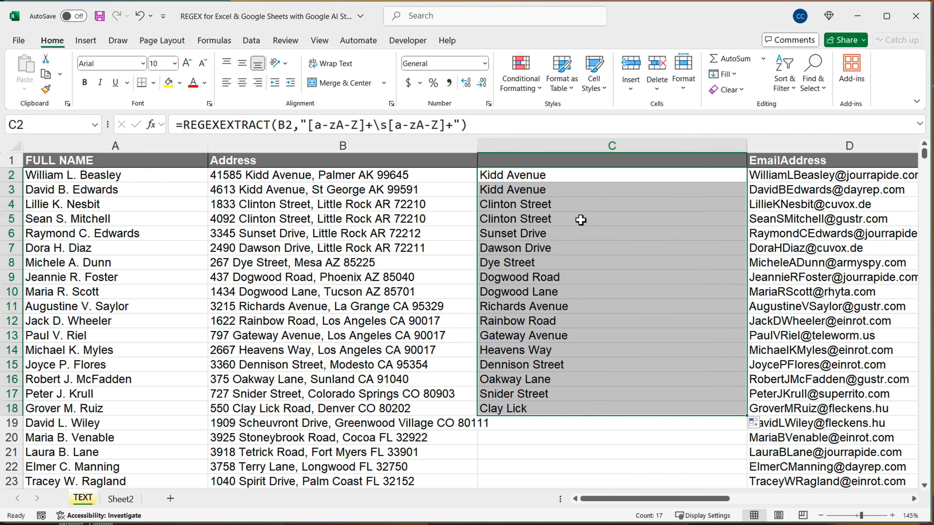
Compare the address in B2 with the C2 formula and narrow the pattern's first character class to [a-nA-N]
left_click(257, 218)
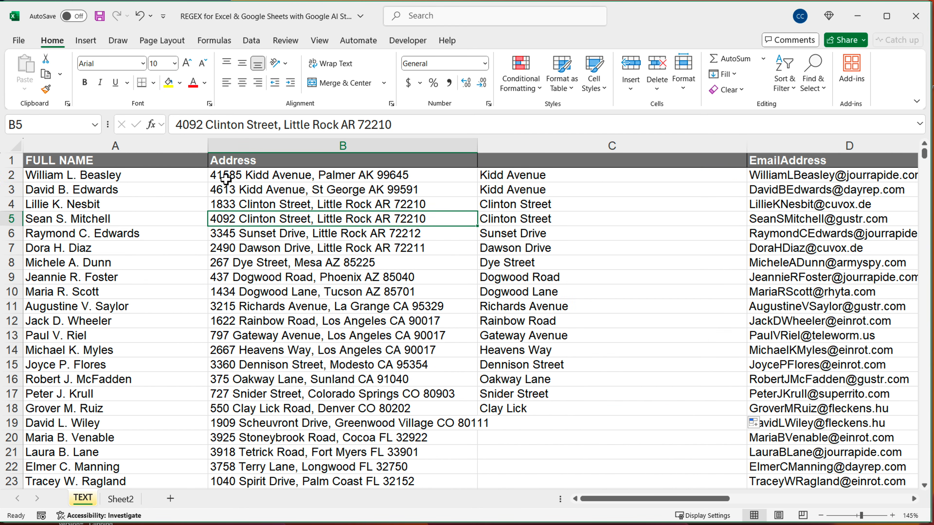
left_click(225, 178)
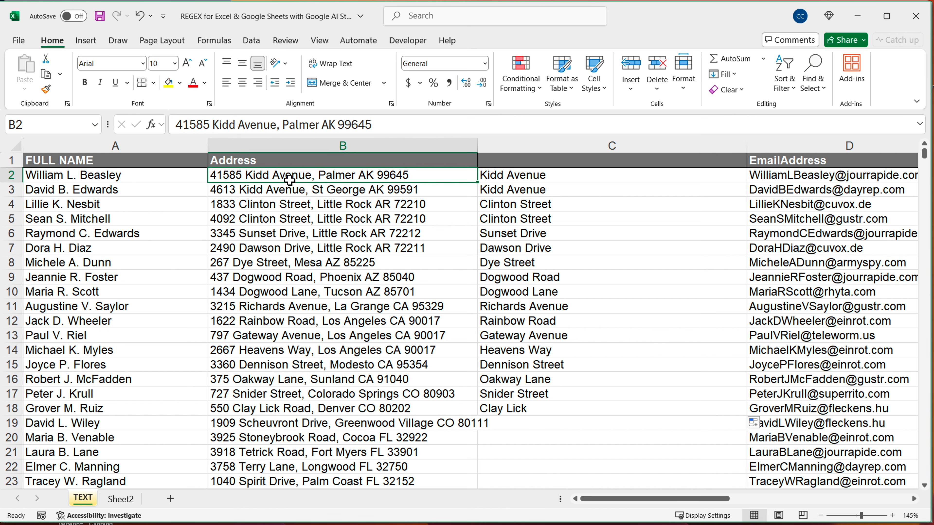
left_click(542, 180)
double_click(542, 179)
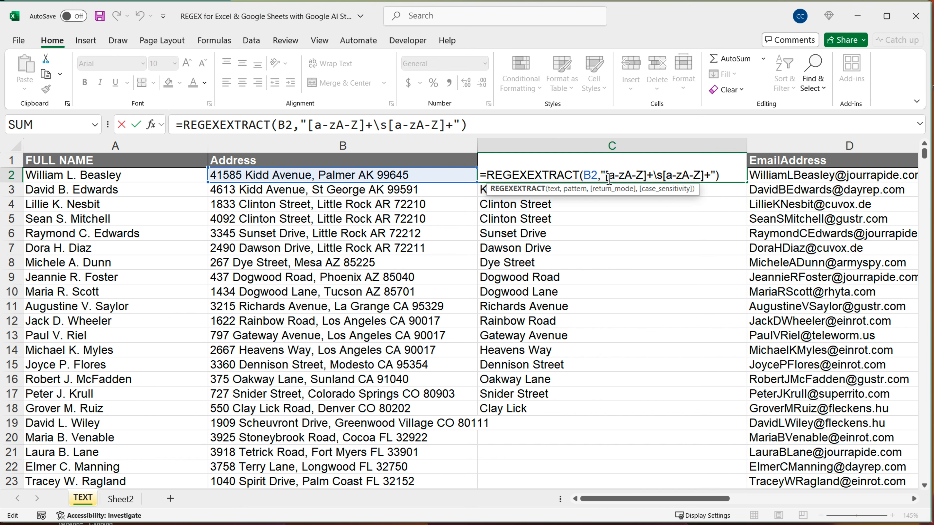
left_click_drag(609, 179, 646, 177)
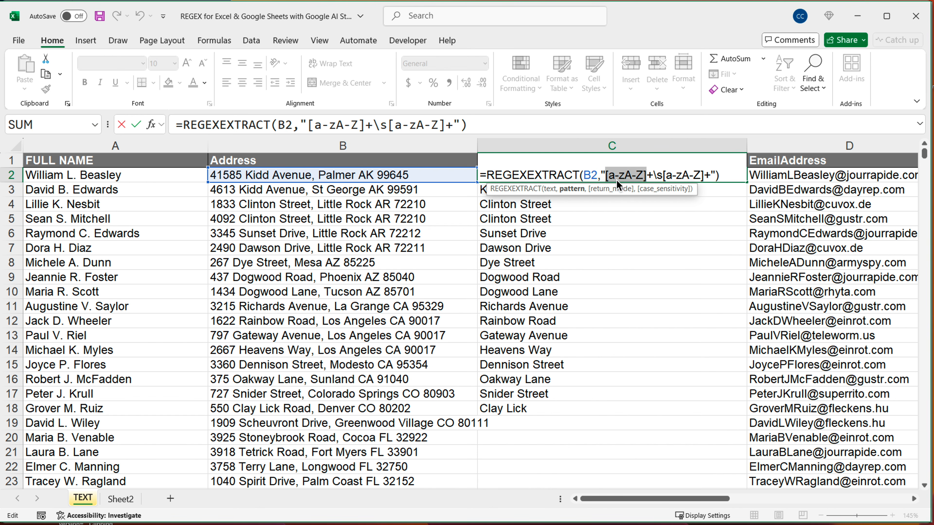
left_click(654, 177)
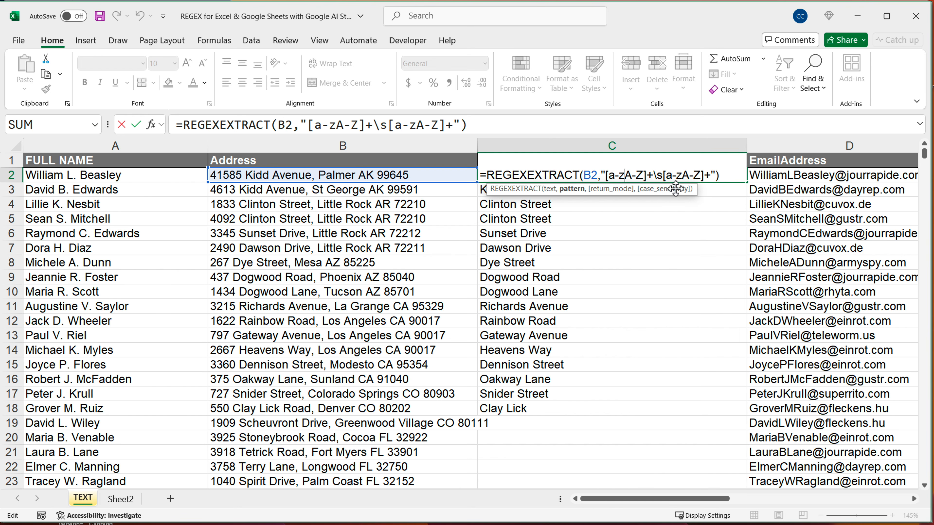
key("BackSpace")
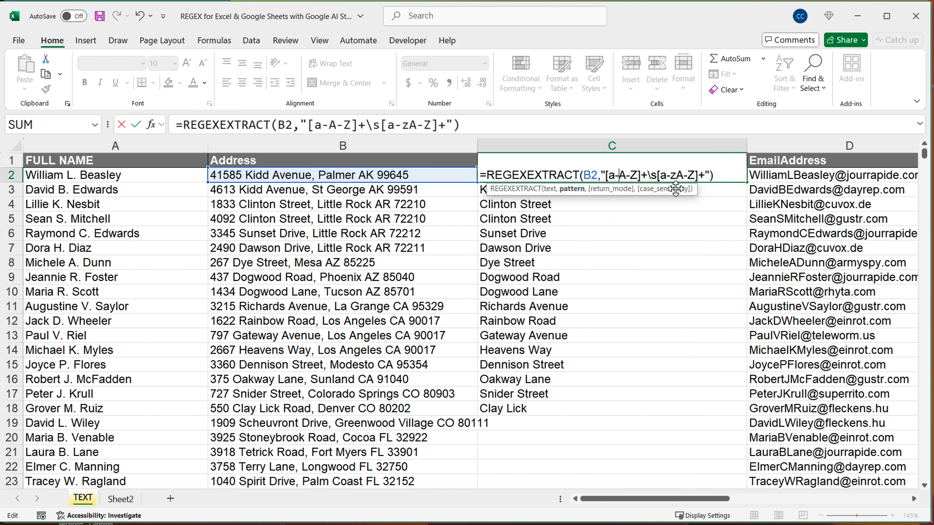
type("n")
key("BackSpace")
type("N")
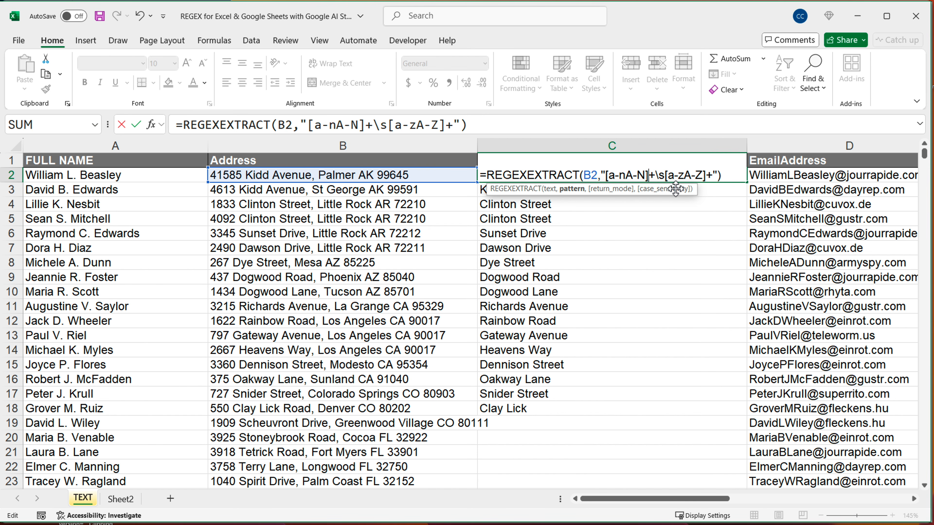
Narrow the second character class in C2 to [a-nA-N] and fill the formula down to C19
key("Right")
key("BackSpace")
type("n")
key("BackSpace")
type("N")
key("Return")
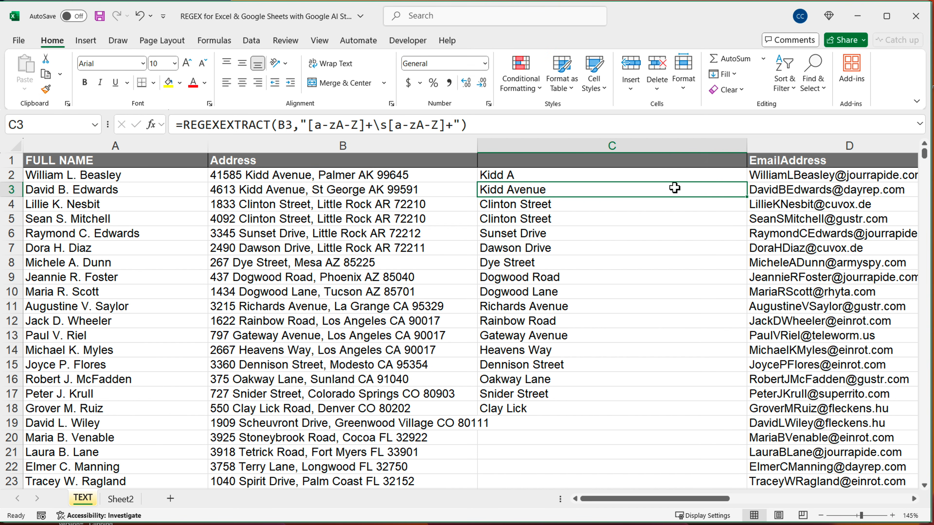
left_click(721, 177)
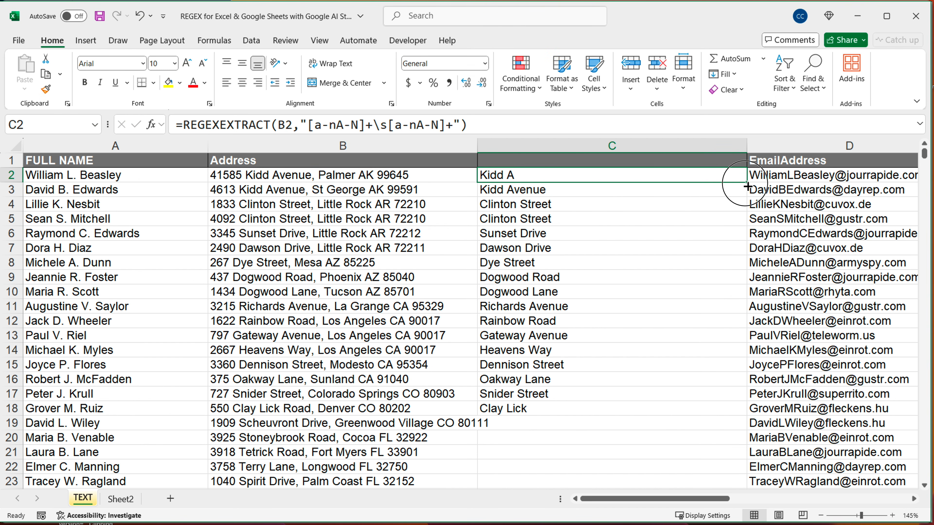
left_click_drag(746, 182, 680, 423)
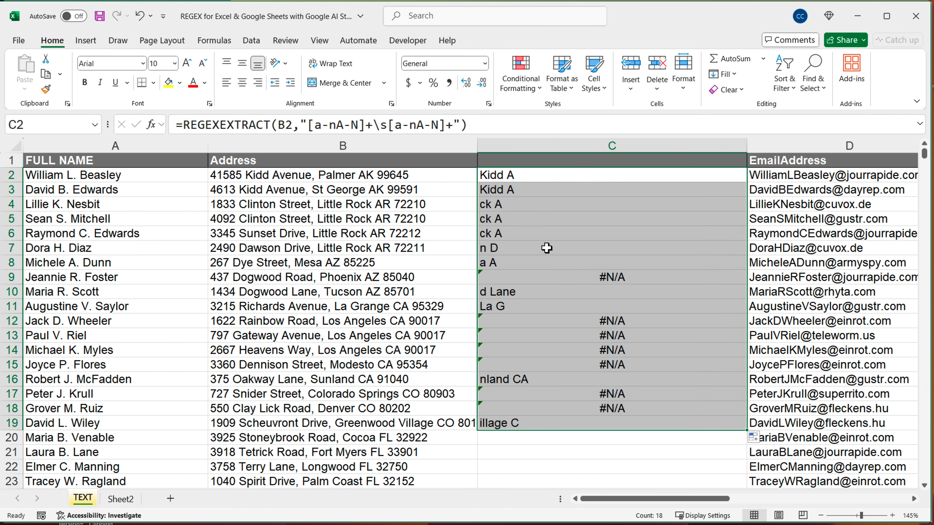
Change the first character class in the C2 pattern back to [a-zA-Z]
double_click(509, 178)
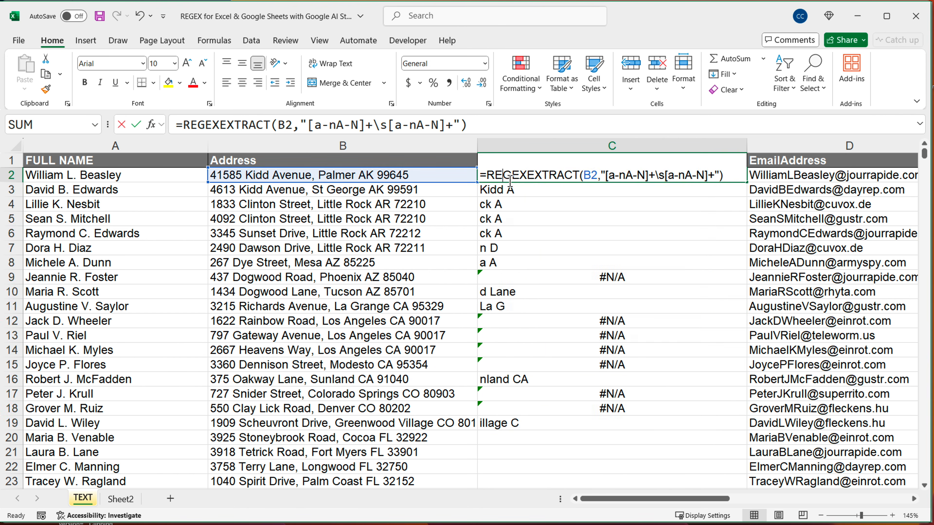
left_click_drag(608, 175, 626, 176)
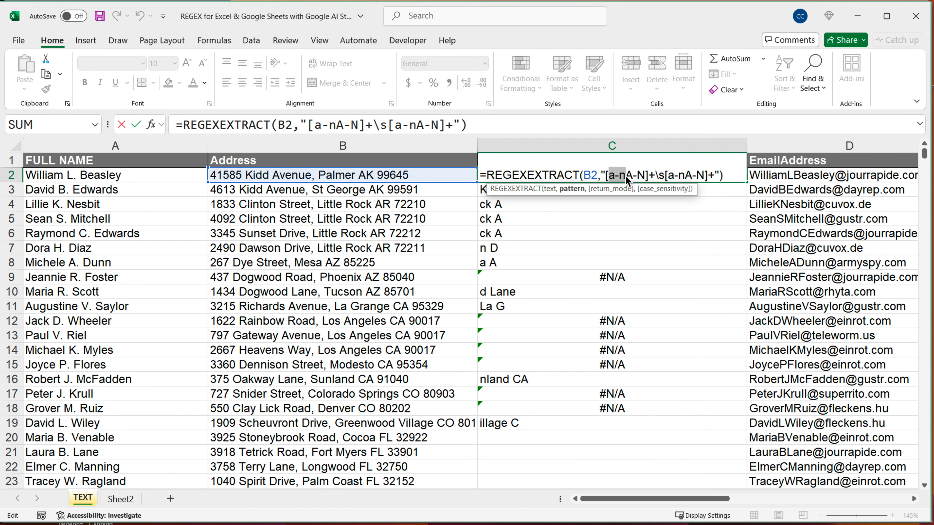
left_click(626, 176)
key("BackSpace")
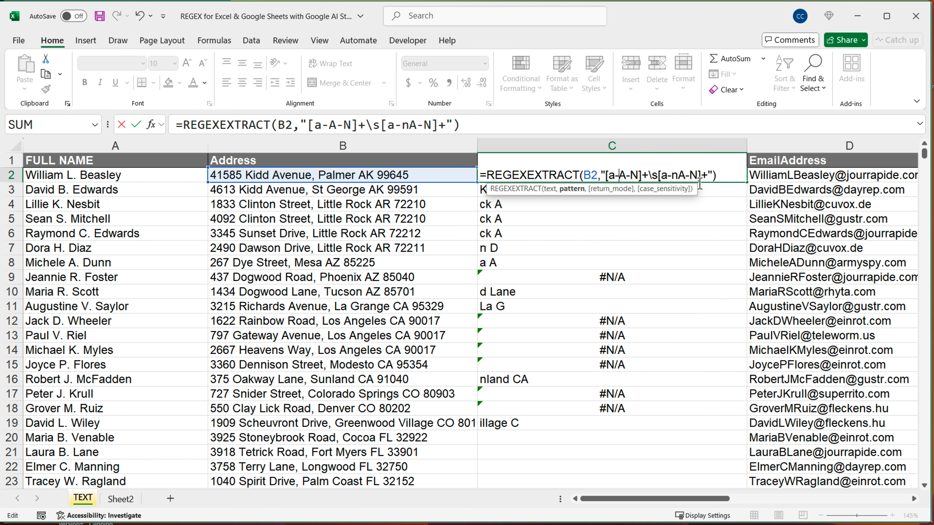
type("z")
key("BackSpace")
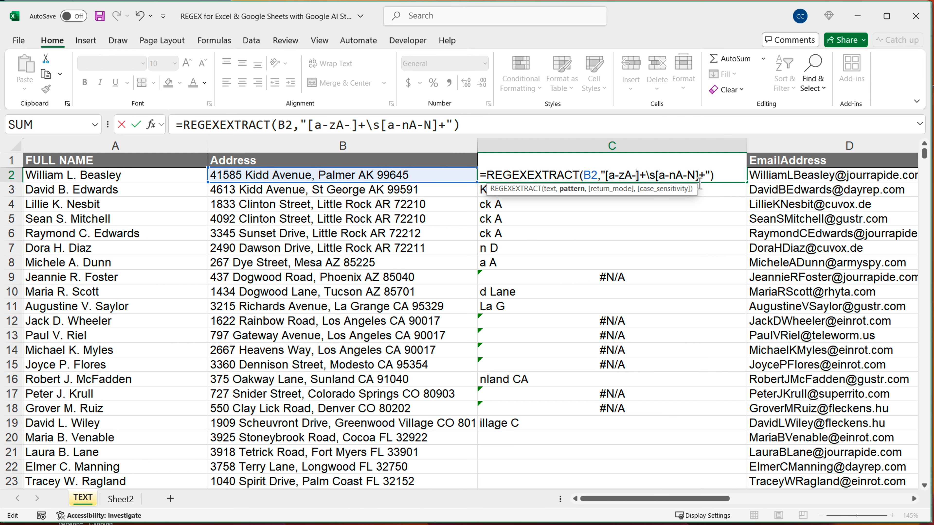
type("Z")
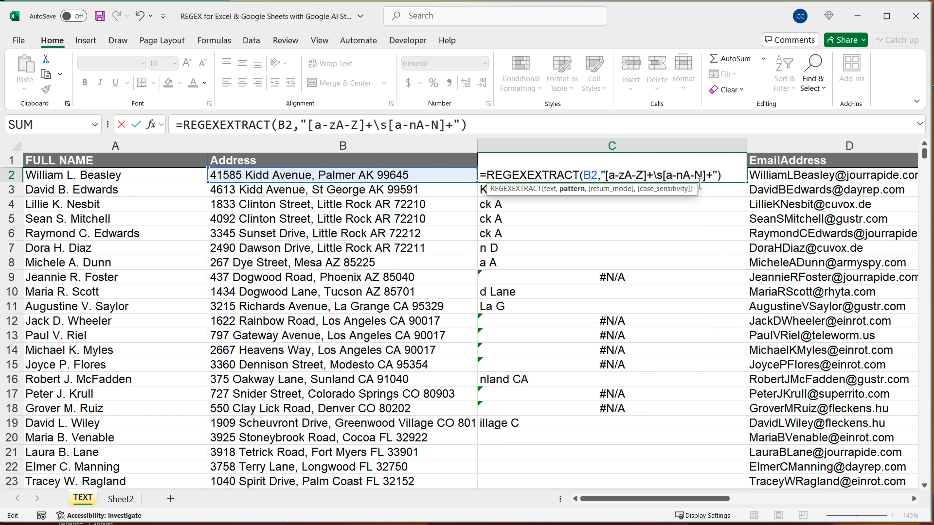
Change the second character class in C2 back to [a-zA-Z] and fill the formula down to C24
key("Delete")
type("z")
key("BackSpace")
type("Z")
key("Return")
left_click(703, 179)
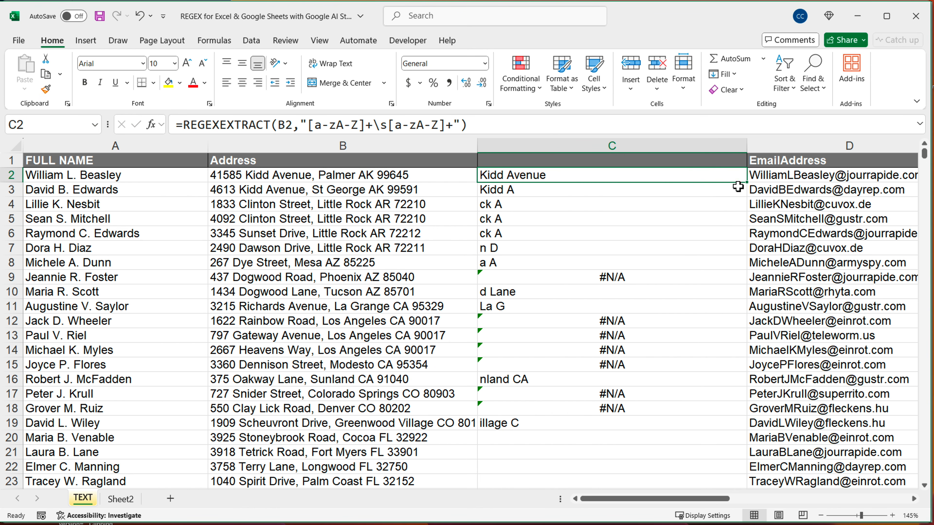
left_click_drag(747, 184, 704, 469)
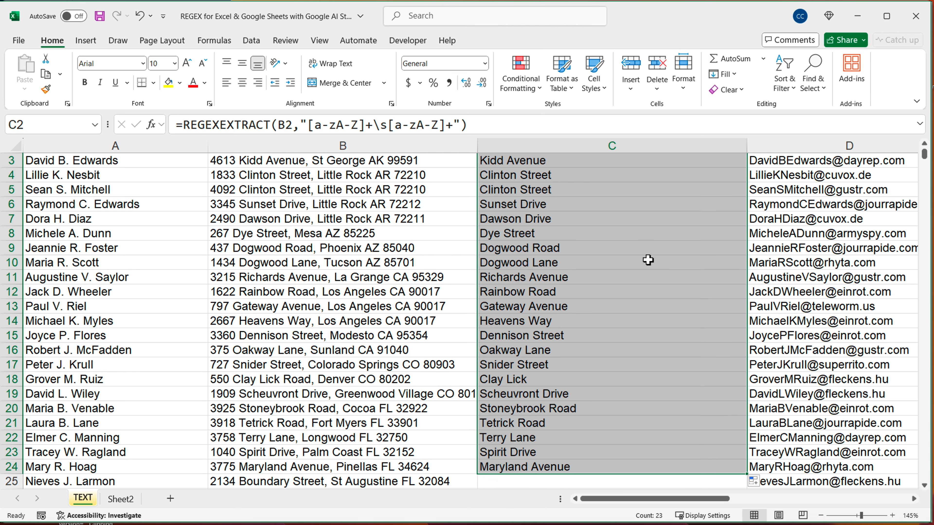
Add the whitespace token inside the first character class in C2 and delete the rest of the pattern, leaving "[a-zA-Z\s]+"
scroll(648, 270, "up", 1)
double_click(573, 181)
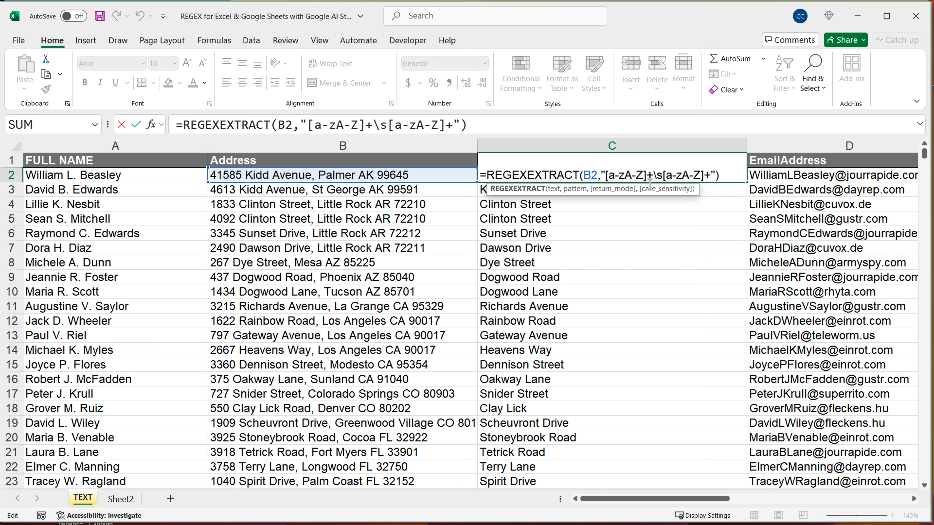
left_click(648, 176)
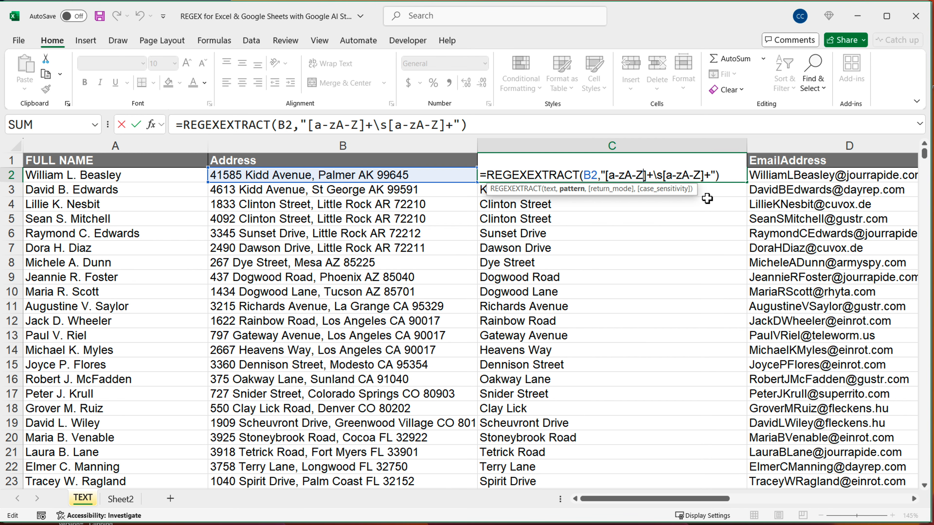
type("\\s")
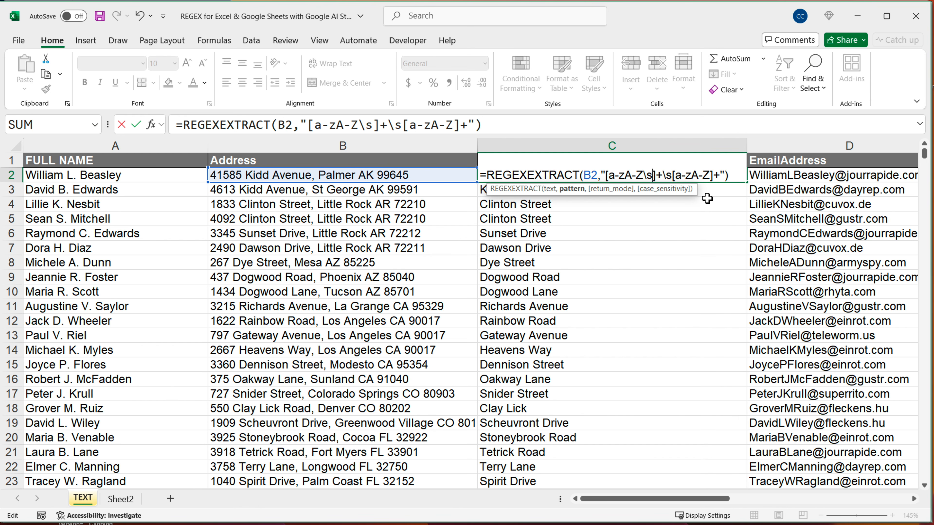
key("Return")
double_click(658, 180)
left_click(665, 176)
left_click_drag(665, 177, 721, 176)
key("BackSpace")
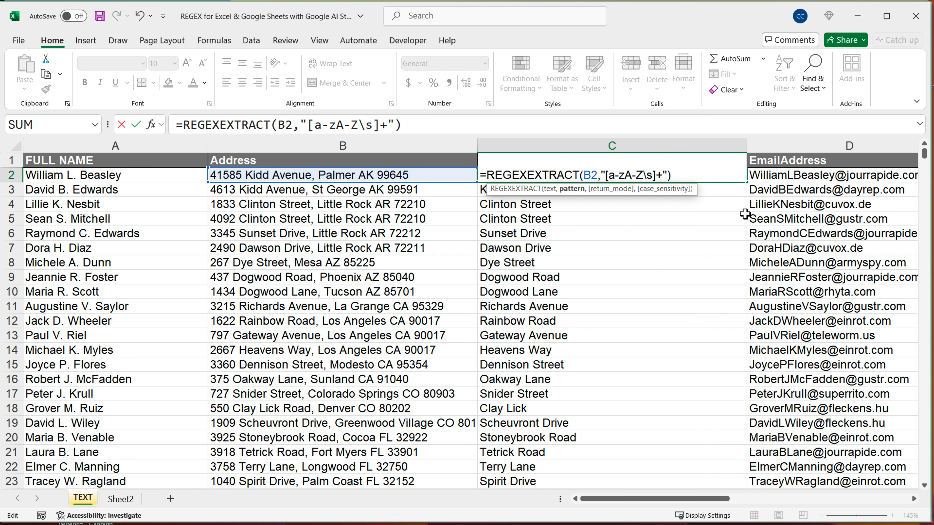
Examine the a-z, A-Z, \s and + parts of the C2 pattern one by one and commit the formula
key("shift+Right")
key("shift+Right")
key("shift+Right")
key("Right")
key("shift+Right")
key("shift+Right")
key("shift+Right")
key("Right")
key("shift+Right")
key("shift+Right")
key("Right")
key("Right")
key("shift+Right")
key("Right")
key("Return")
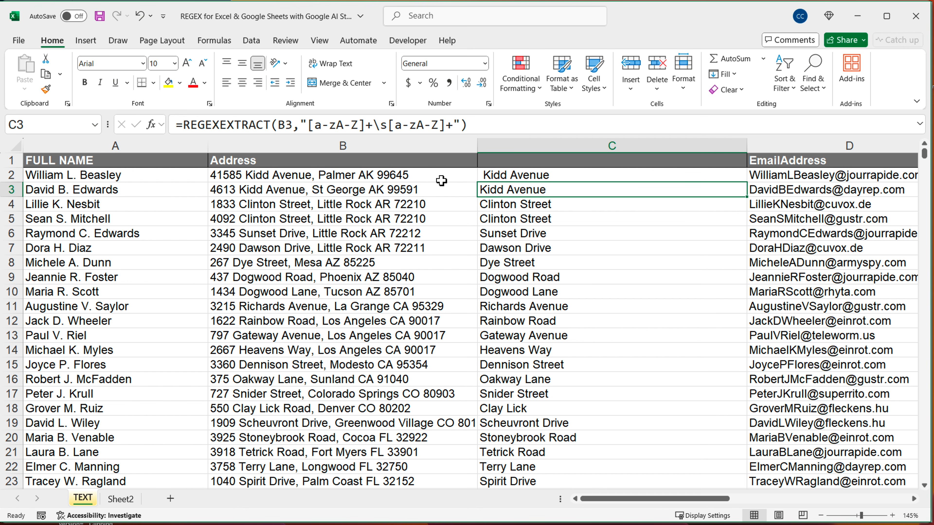
Add 0-9 before \s inside the character class in the C2 pattern and fill the formula down to C19
double_click(486, 177)
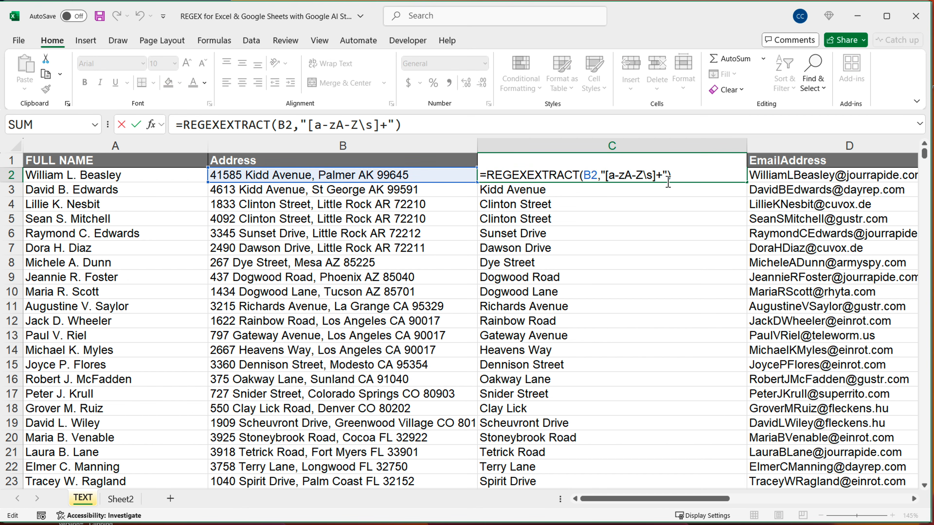
left_click(645, 177)
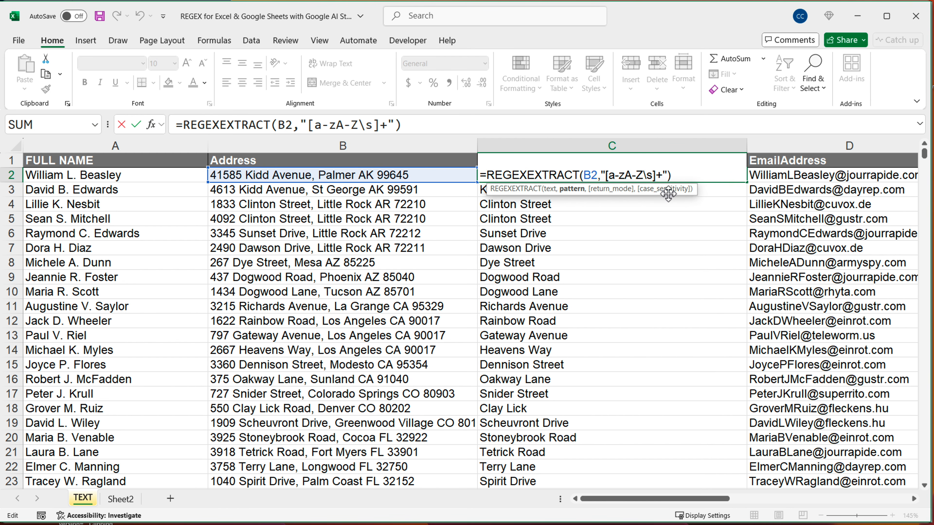
type("0-9")
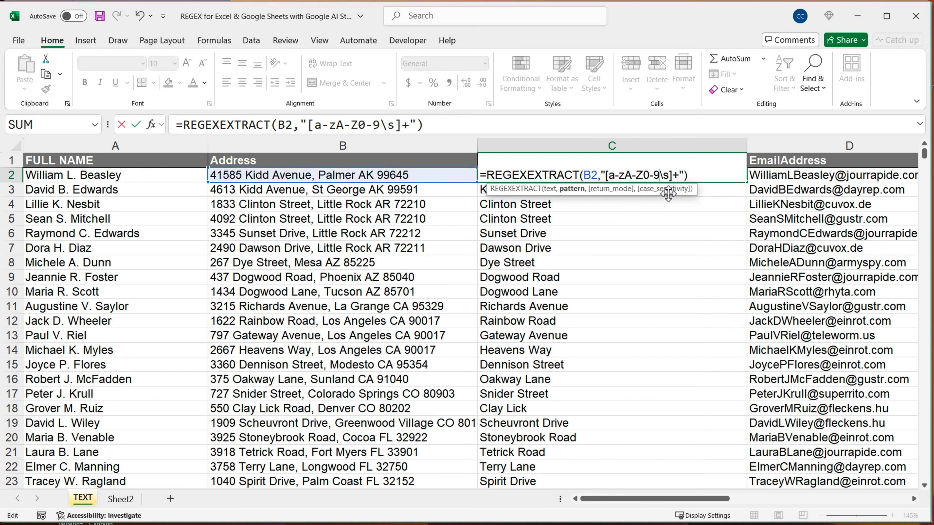
key("Return")
left_click(699, 179)
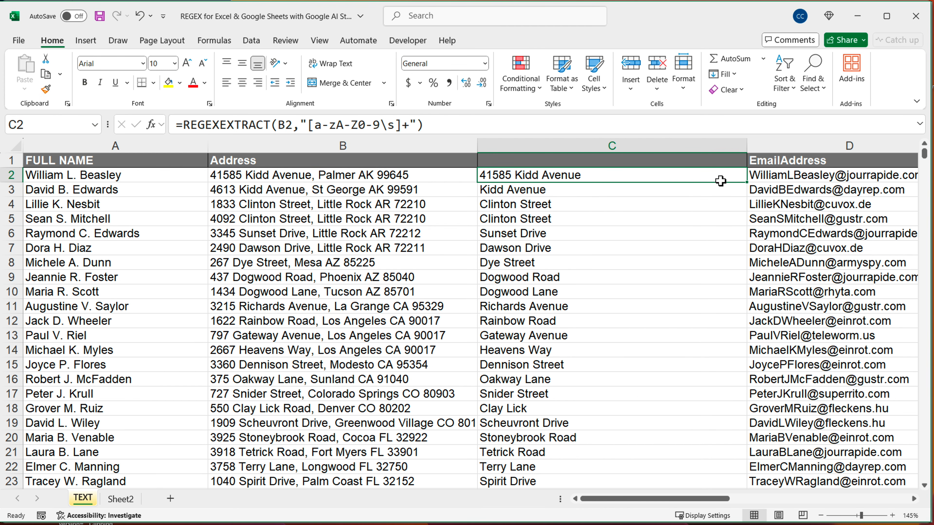
left_click_drag(746, 181, 710, 424)
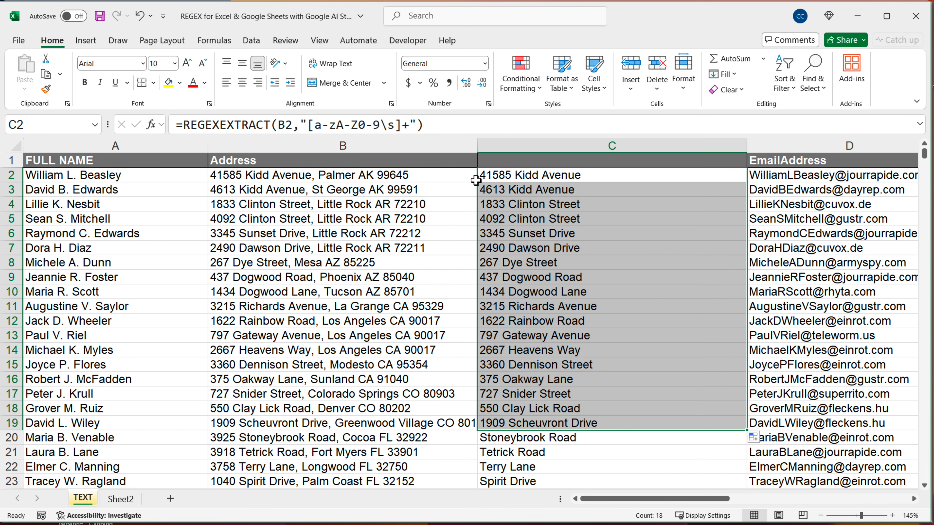
Replace the whole pattern in the C2 formula with the single digit token \d
left_click(502, 175)
double_click(503, 176)
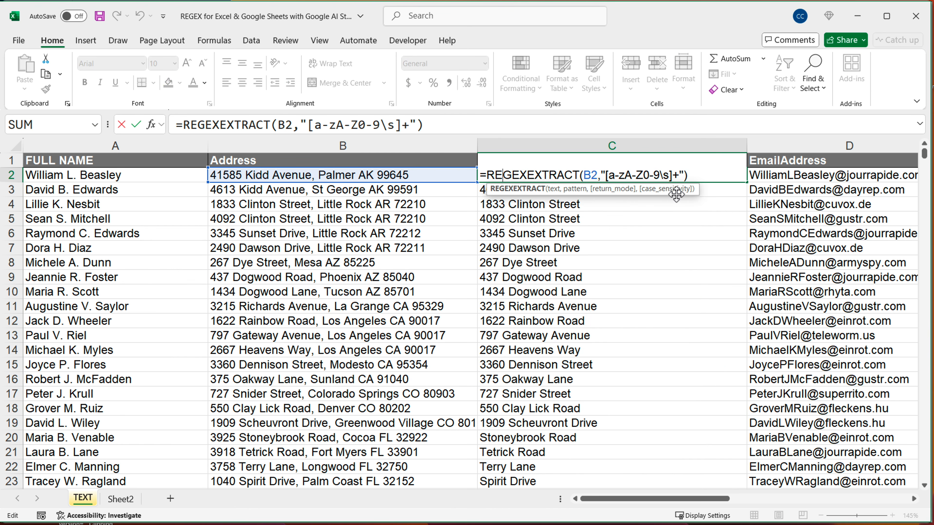
left_click_drag(678, 176, 607, 176)
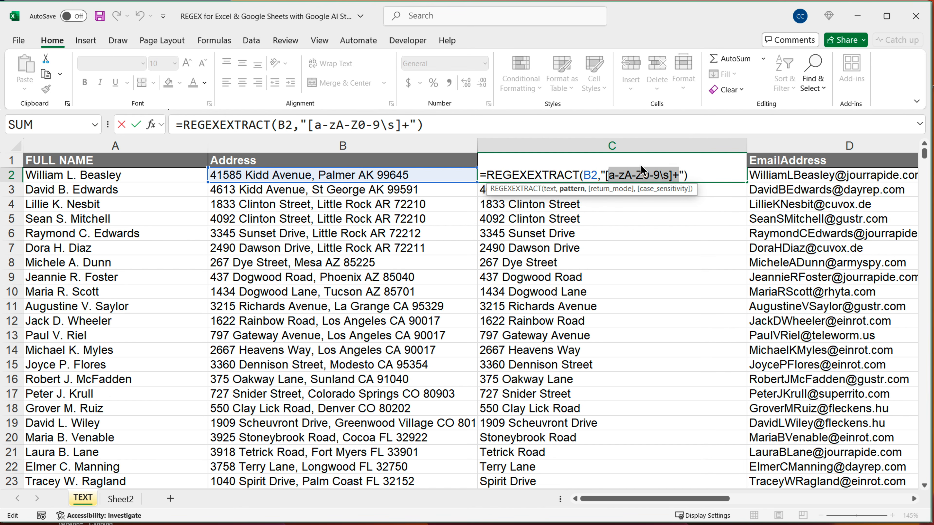
key("BackSpace")
key("BackSpace")
type("\\d")
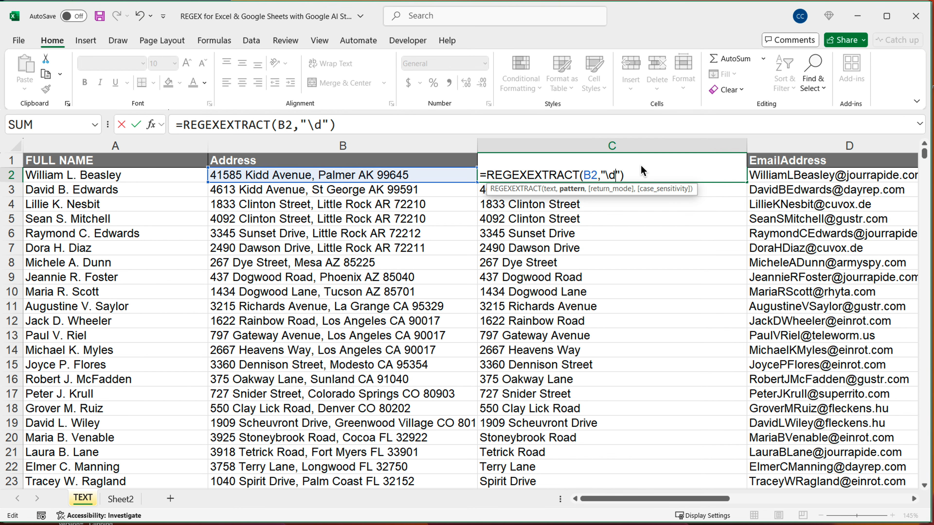
key("Return")
Add the + quantifier after \d in the C2 pattern
double_click(648, 176)
type("+")
key("Return")
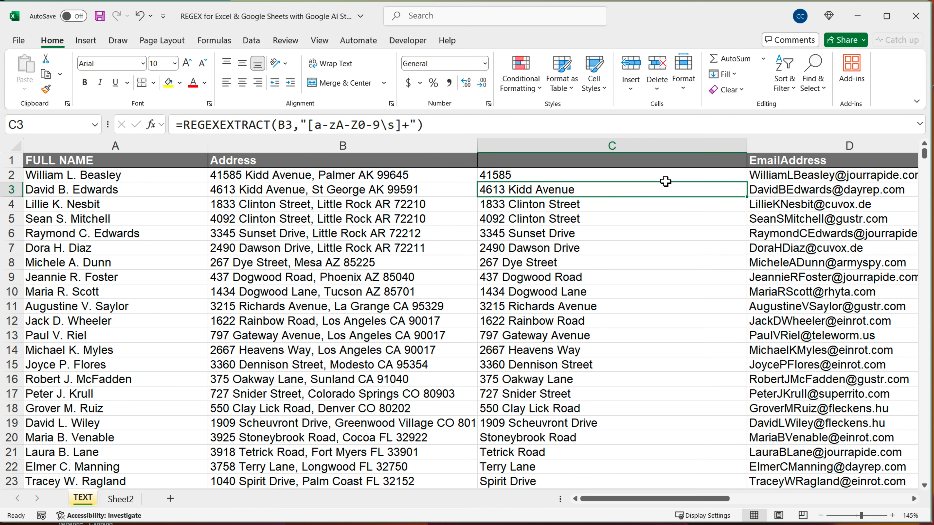
Change the digit token in C2 to the non-digit token \D, keeping the + quantifier, and commit the formula
double_click(668, 176)
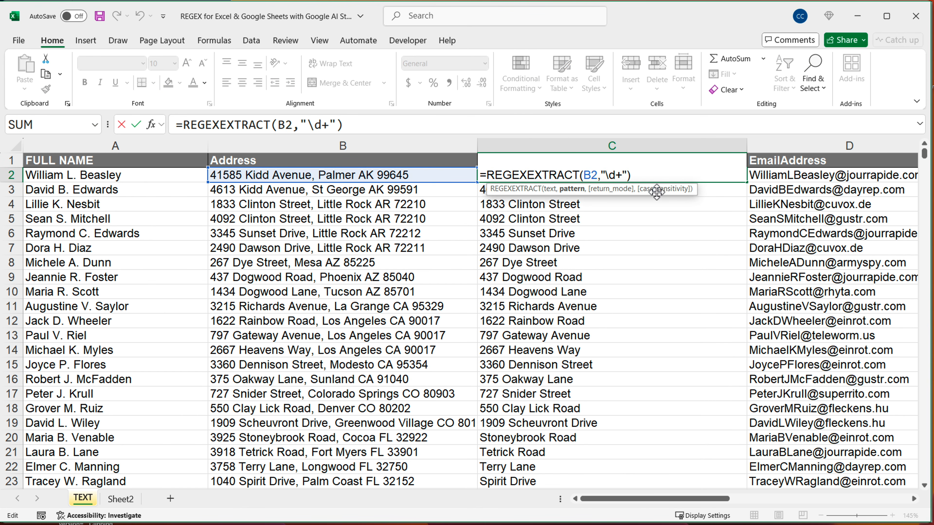
key("BackSpace")
type("D")
key("shift+Left")
key("shift+Left")
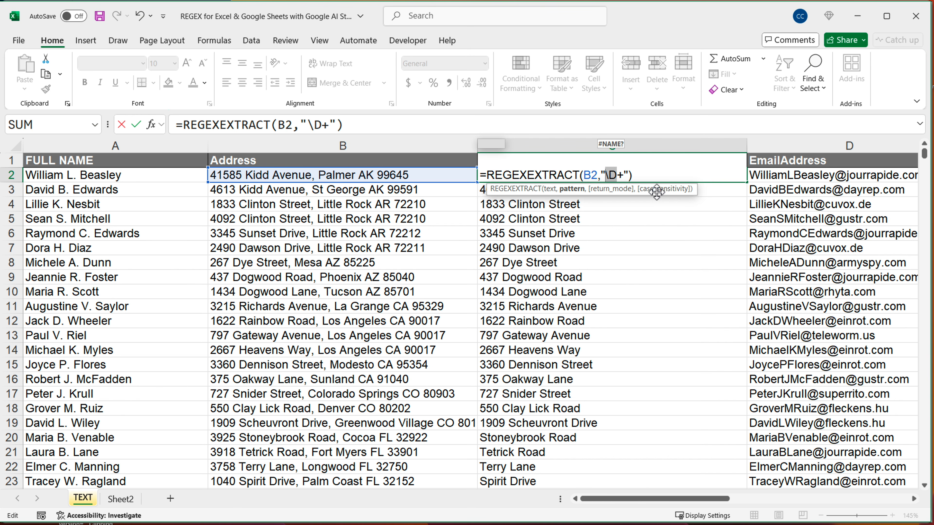
key("Right")
key("Right")
key("shift+Left")
key("shift+Left")
key("shift+Left")
key("Right")
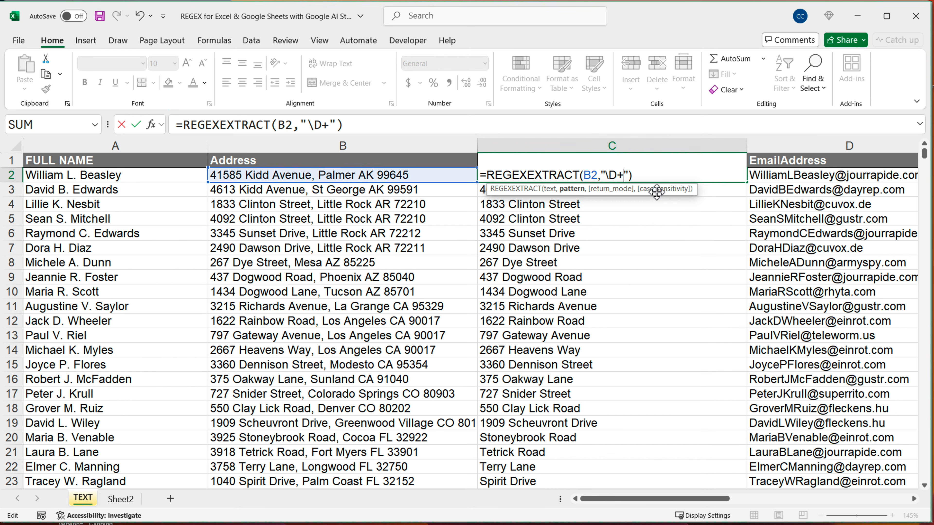
key("Return")
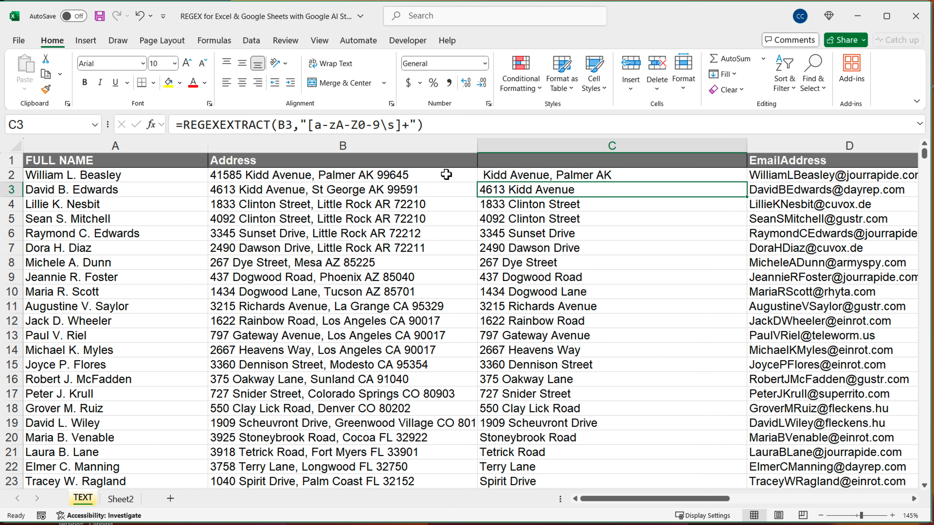
Replace the \D token in the C2 pattern with the character class [0-9], keeping the + quantifier
double_click(509, 176)
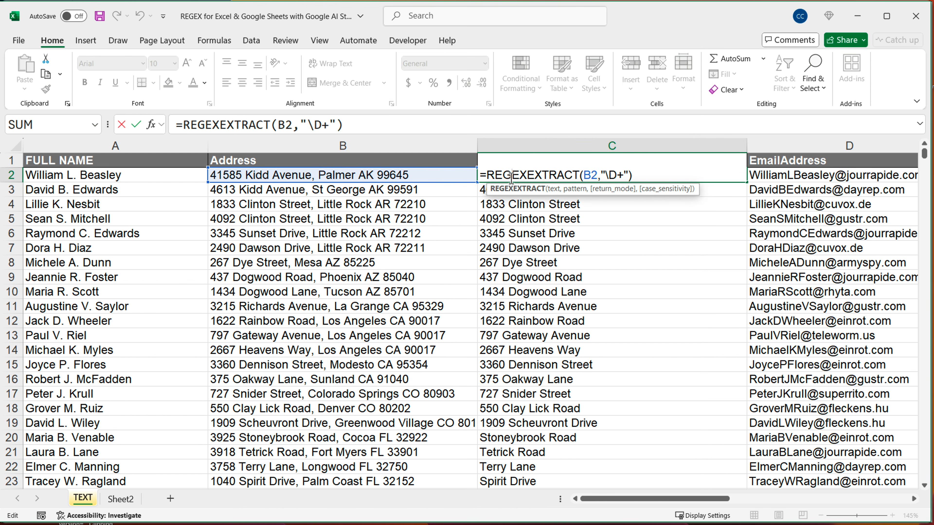
double_click(614, 176)
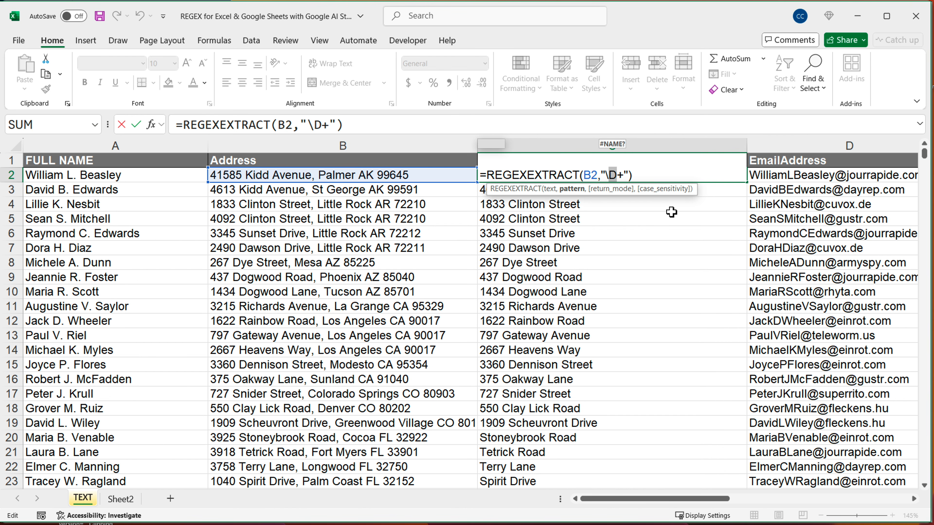
key("Right")
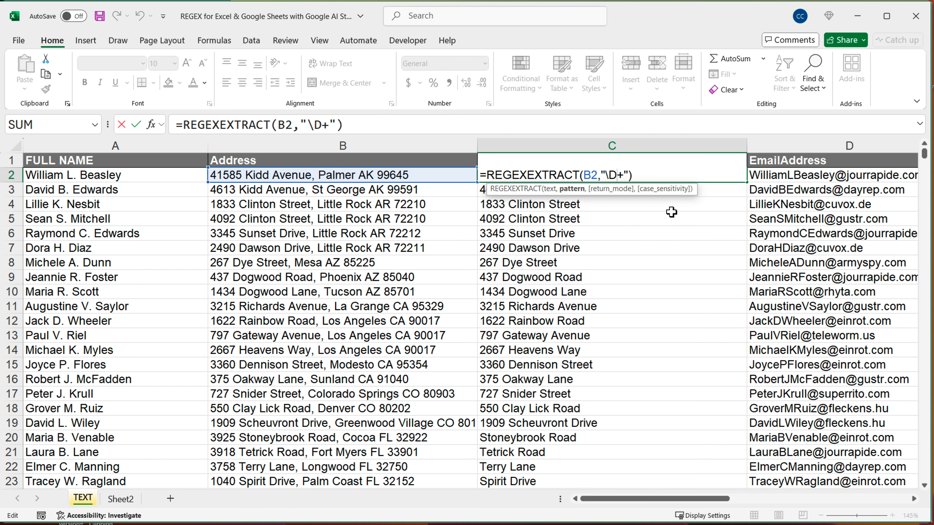
key("BackSpace")
key("BackSpace")
type("]\\")
key("BackSpace")
key("BackSpace")
type("[]")
type("0")
type("-")
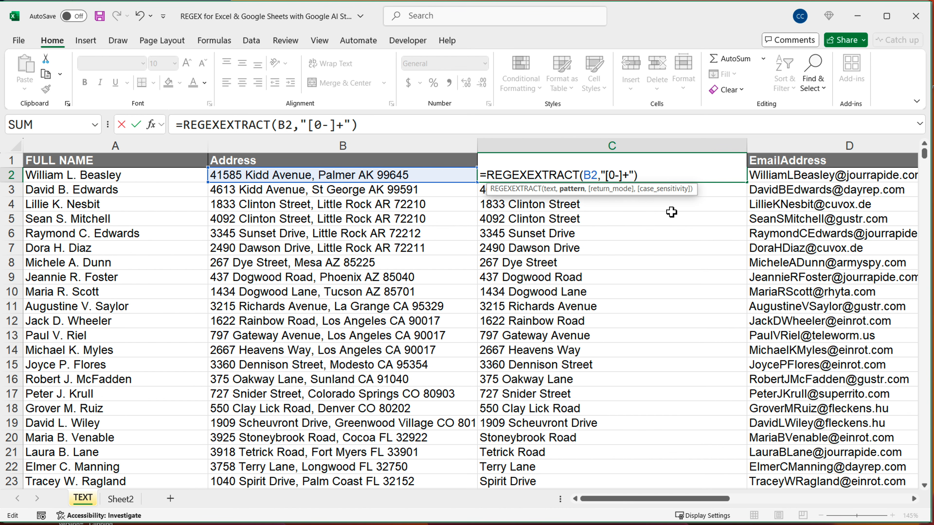
type("9")
key("Return")
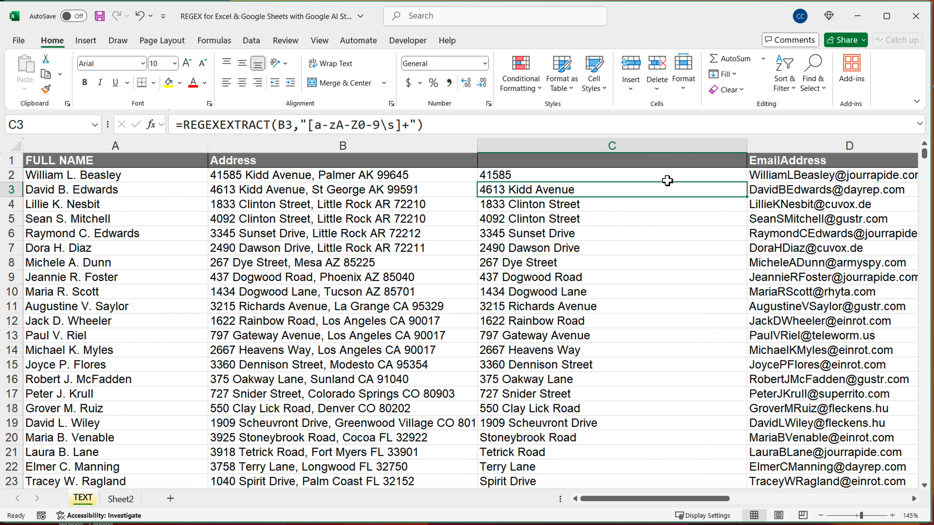
Negate the C2 character class with a caret, making the pattern [^0-9]+, and fill the formula down to C17
double_click(665, 178)
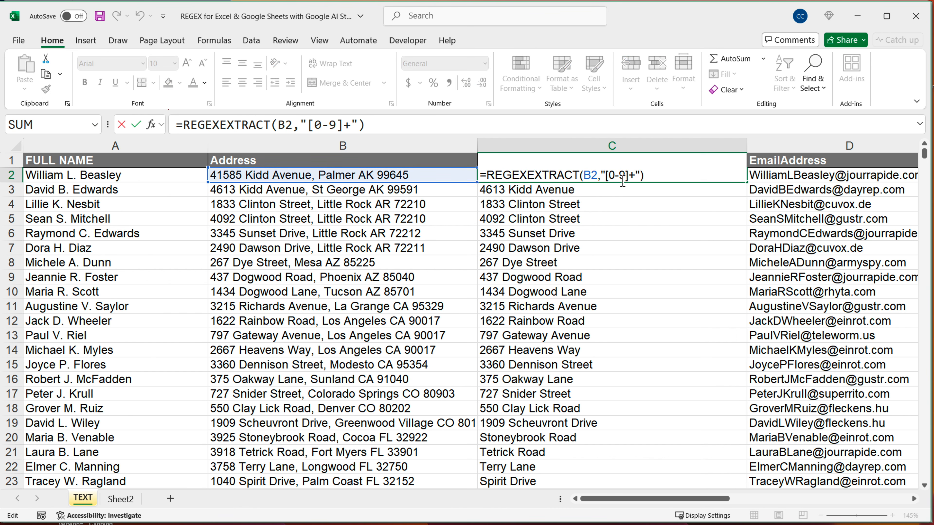
left_click(613, 178)
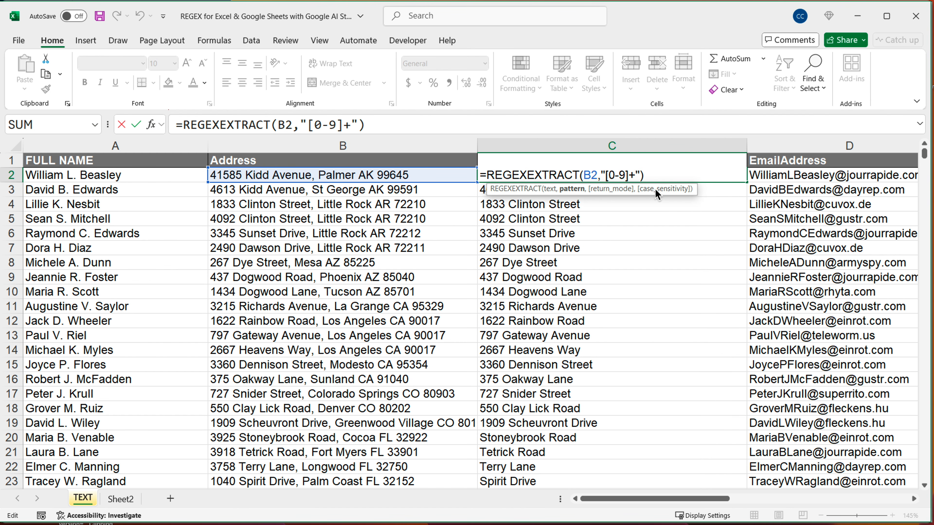
type("^")
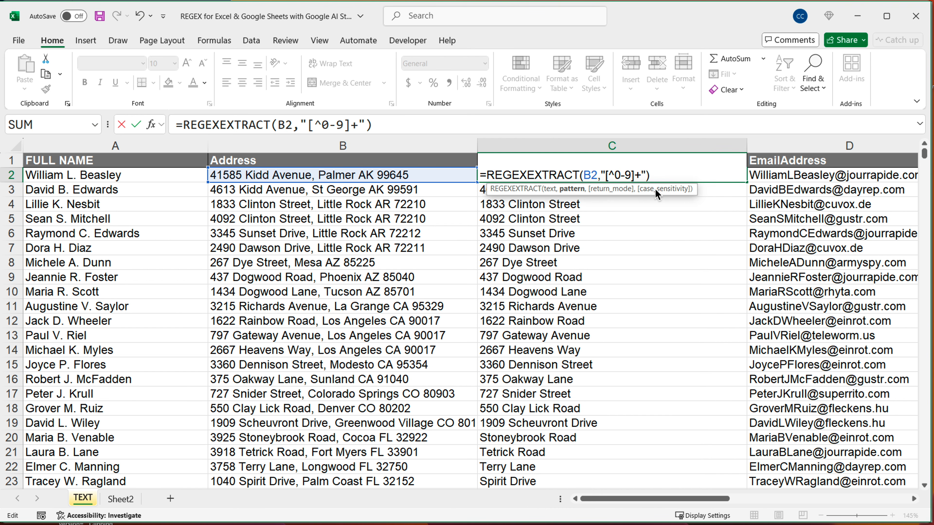
key("Return")
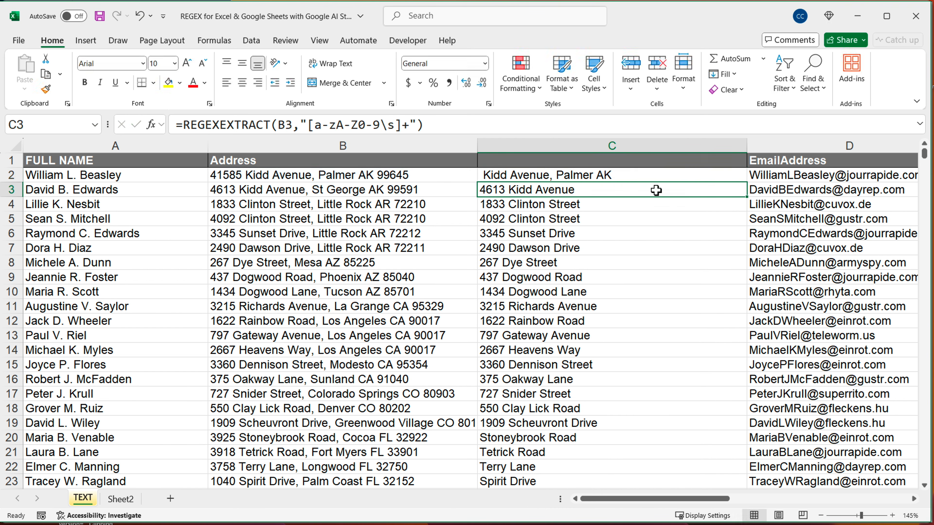
left_click(698, 179)
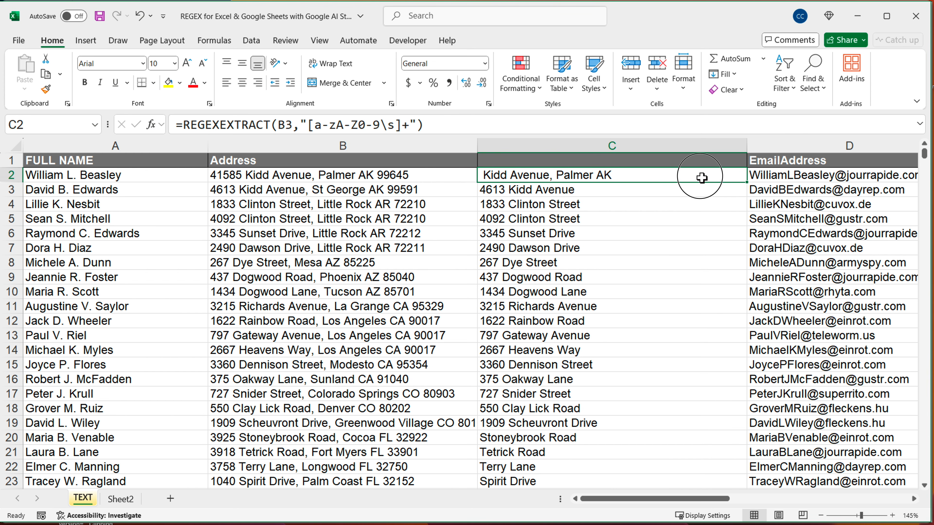
left_click_drag(749, 185, 750, 400)
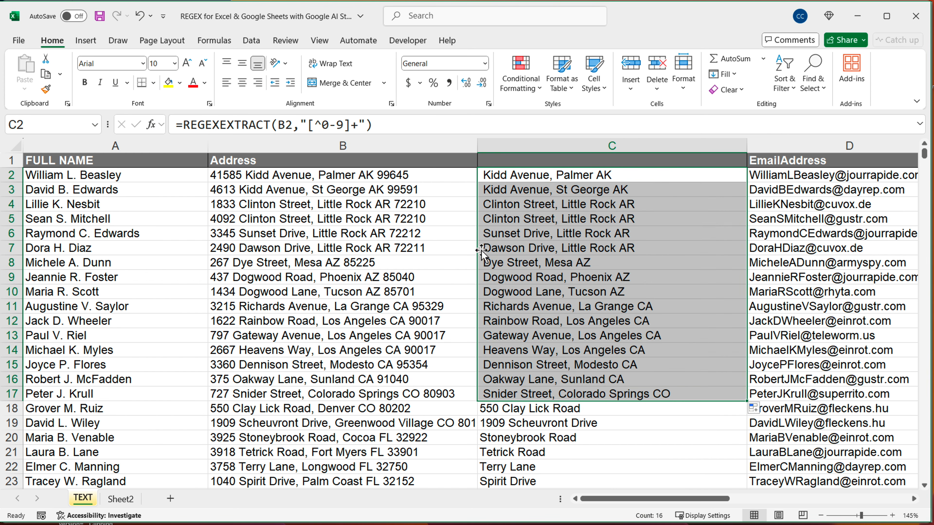
Replace 0-9 with a comma inside the negated class in C2, making the pattern [^,]+, and commit the formula
left_click(525, 175)
double_click(525, 176)
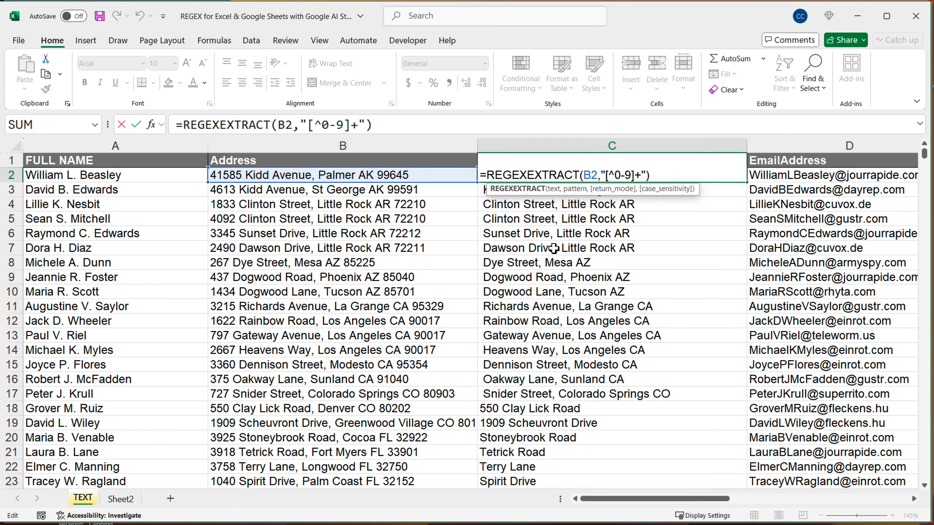
left_click(633, 175)
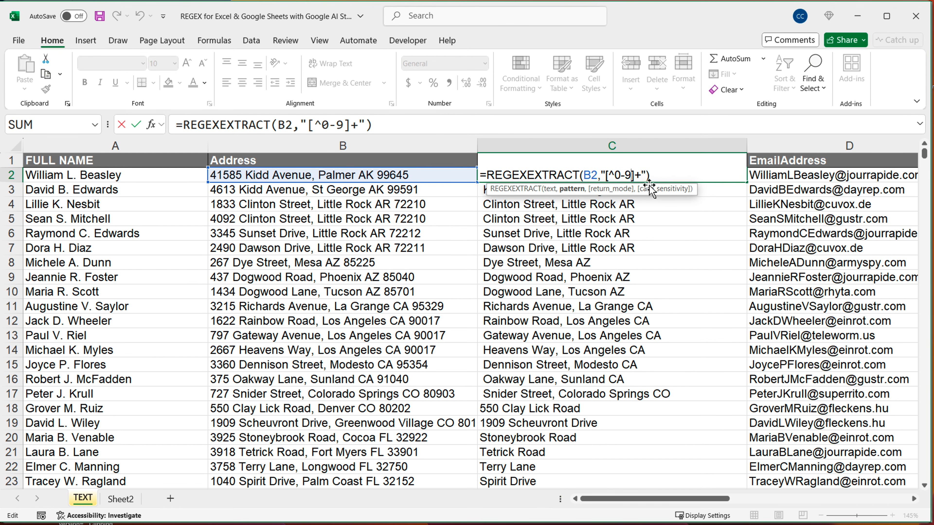
key("BackSpace")
key("BackSpace")
key("BackSpace")
type(",")
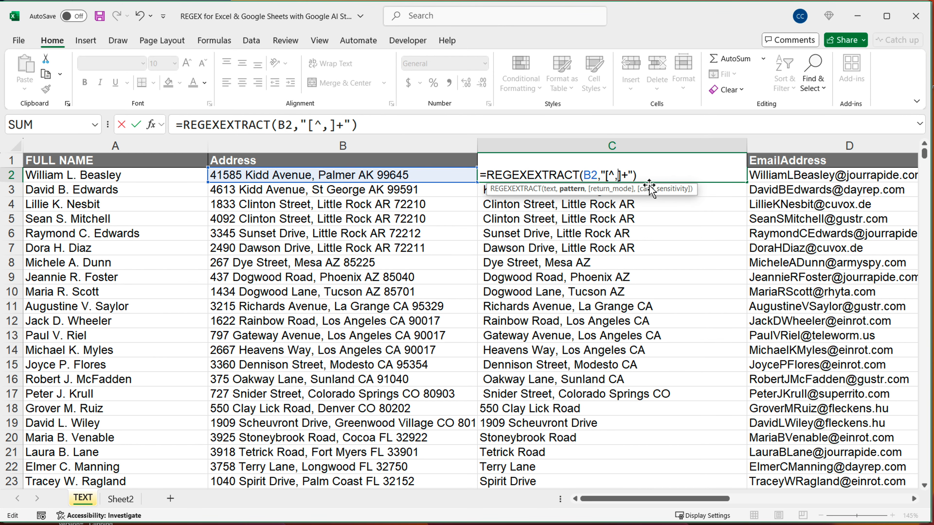
key("Left")
key("shift+Left")
key("Right")
key("Return")
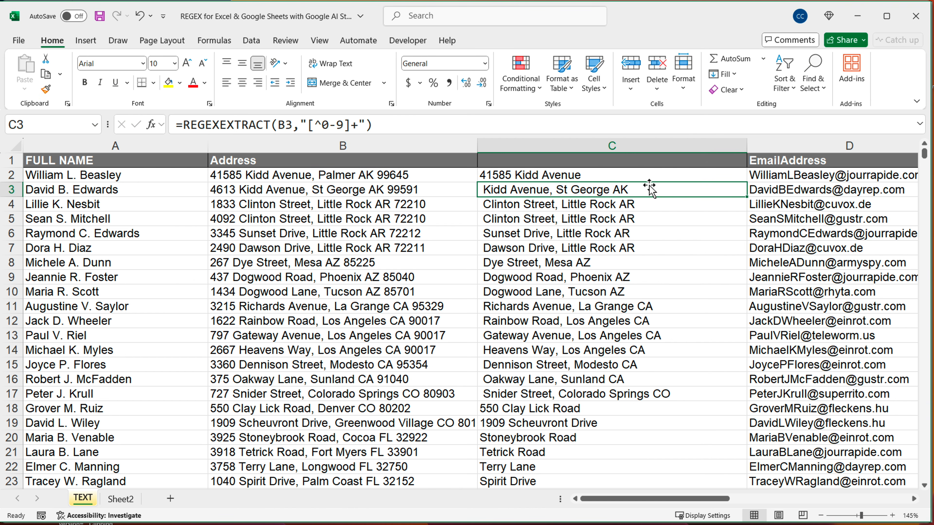
Fill the C2 formula down column C to the last row of address data
key("Up")
left_click_drag(746, 182, 720, 443)
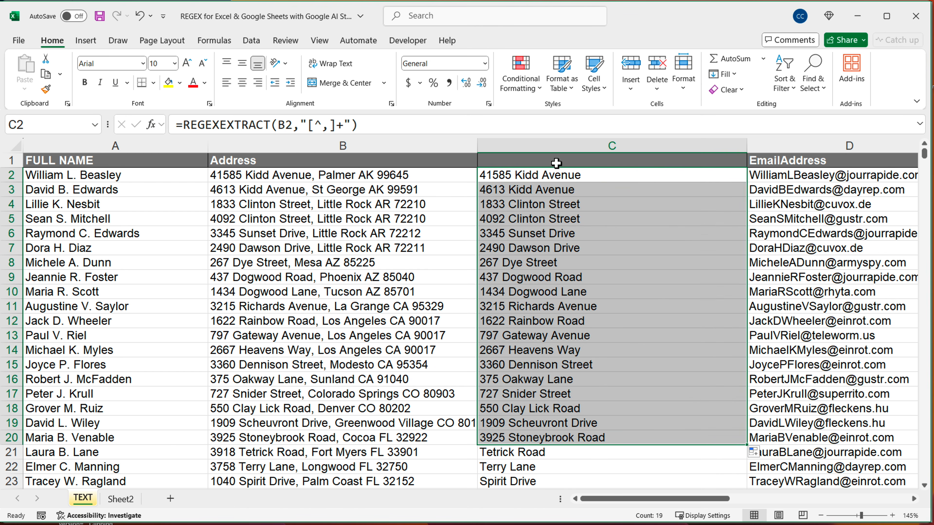
double_click(605, 176)
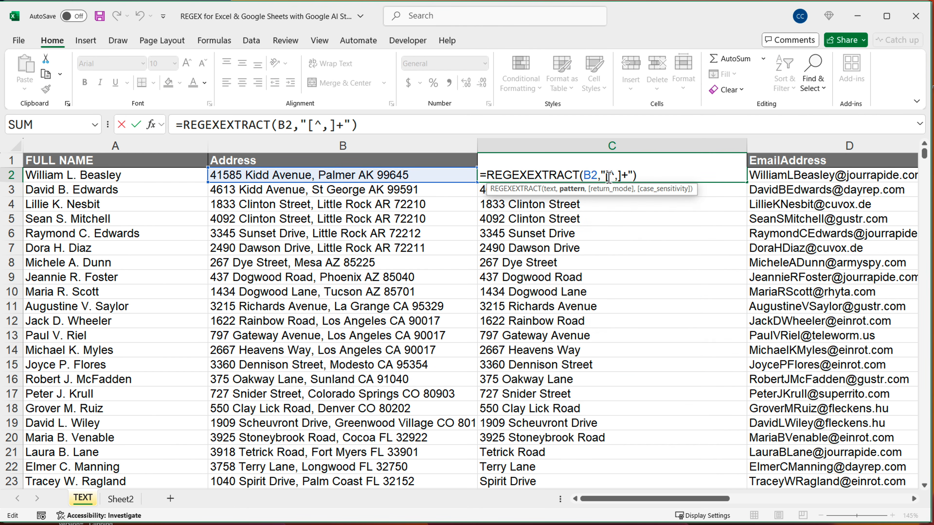
key("Escape")
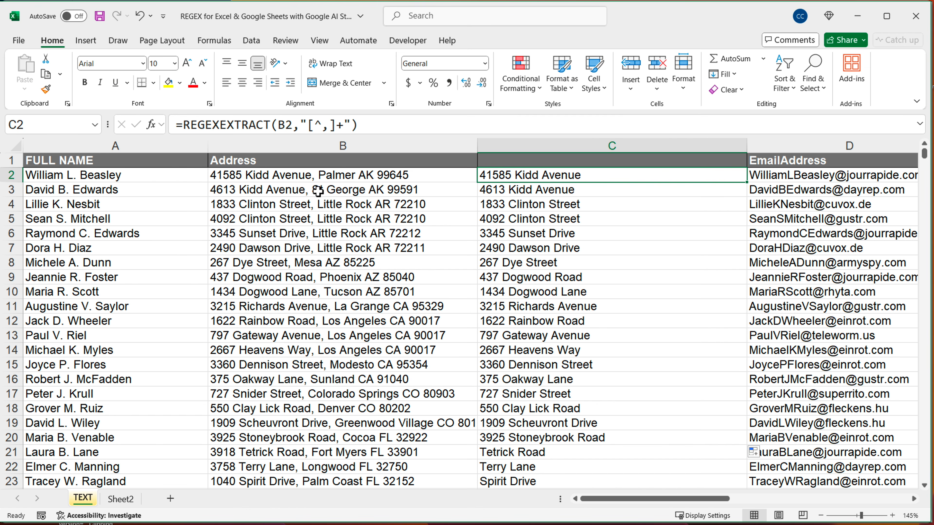
double_click(750, 187)
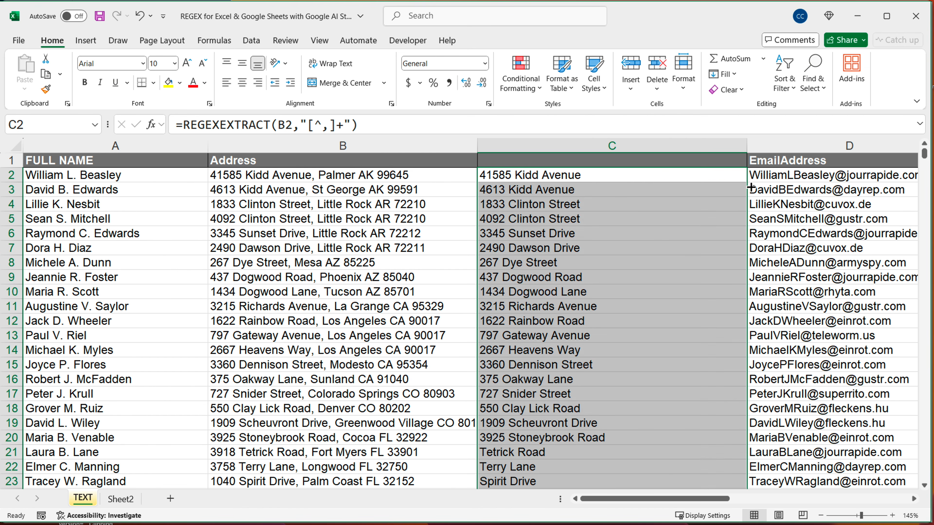
Check the C2 formula without editing it and clear all contents of column C
double_click(652, 182)
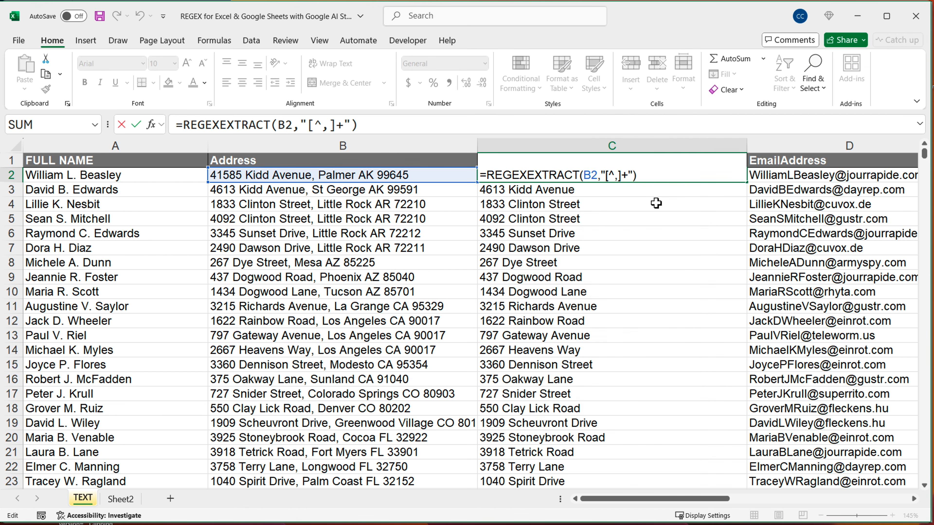
key("Escape")
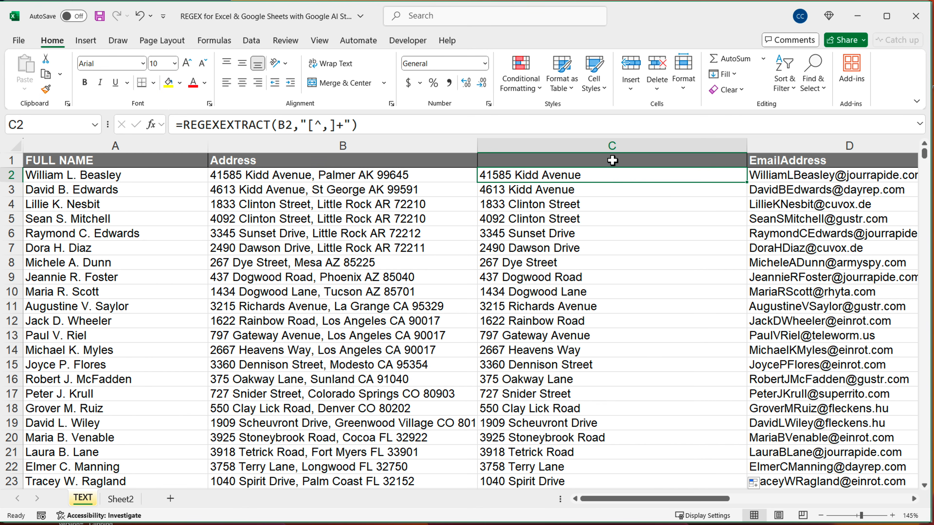
left_click(613, 147)
key("Delete")
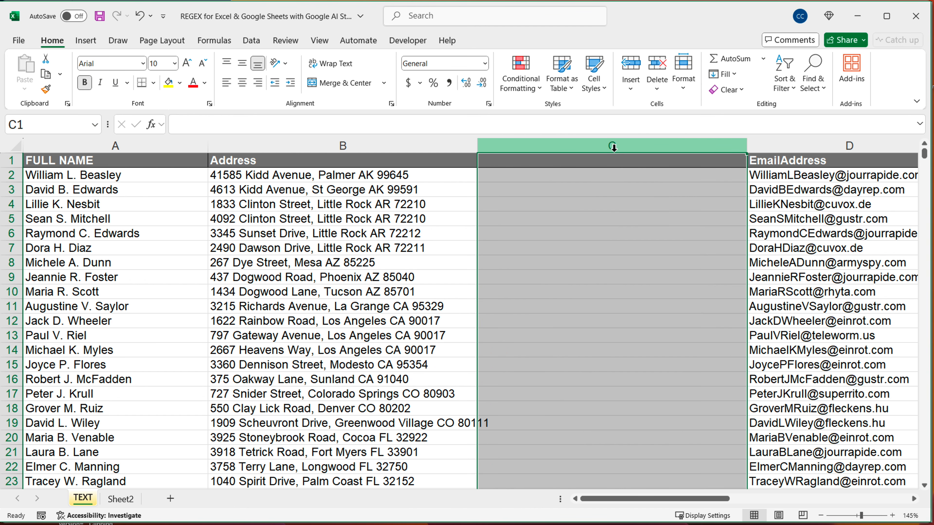
Enter =REGEXEXTRACT(B2,"^\d+") in C2 and fill the formula down column C to the last address row
left_click_drag(392, 177, 323, 335)
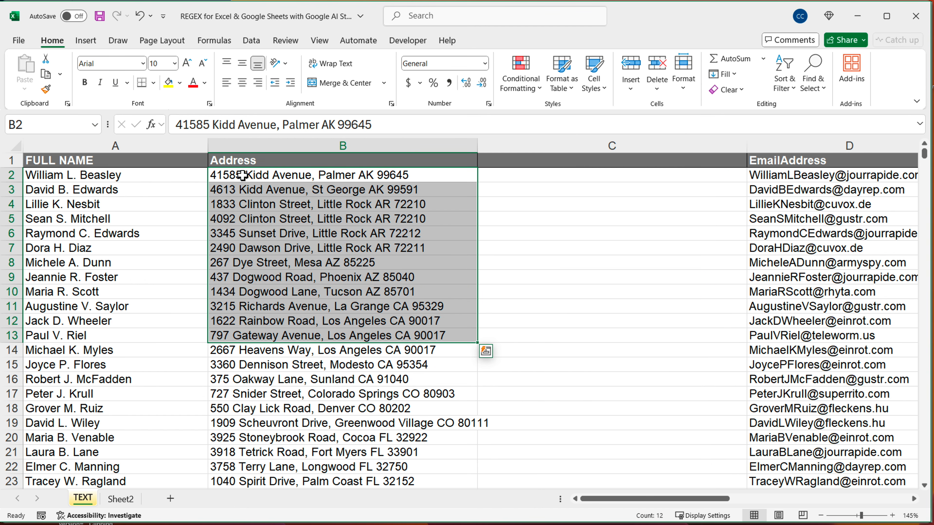
left_click(570, 180)
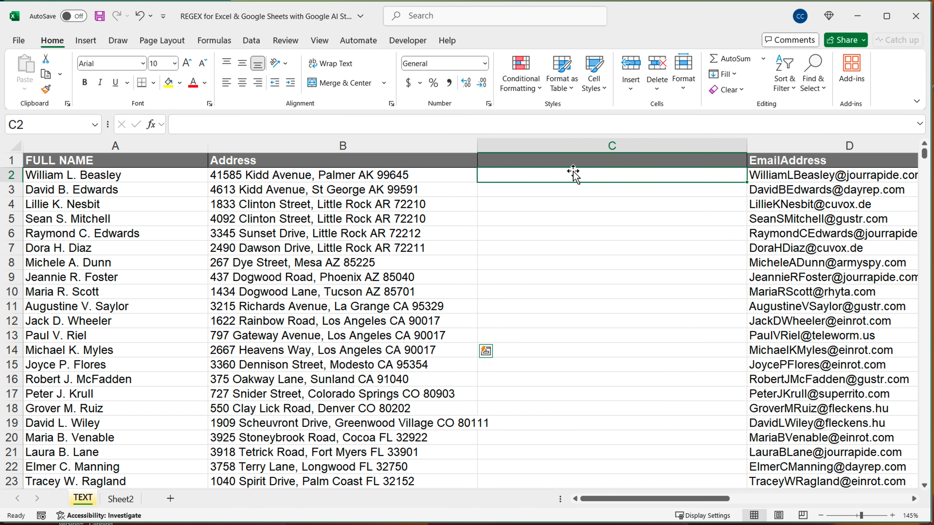
type("=REGE")
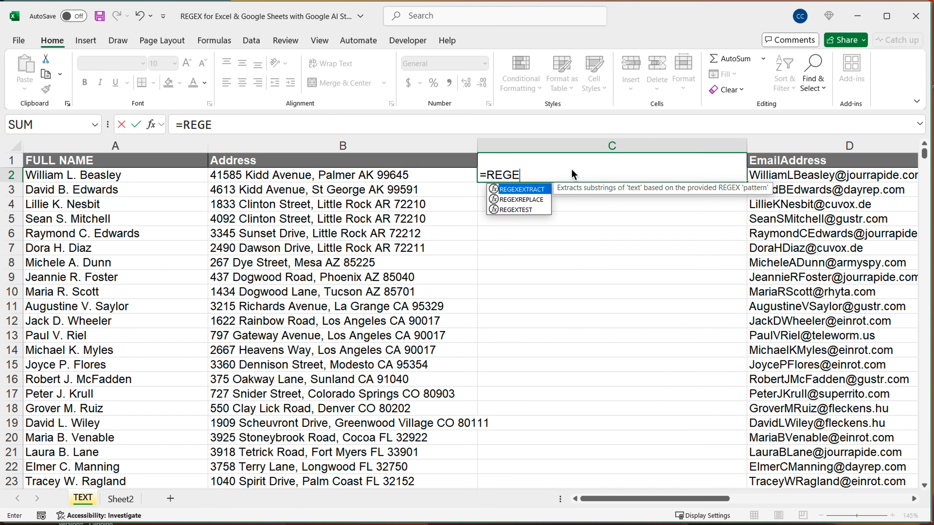
key("Tab")
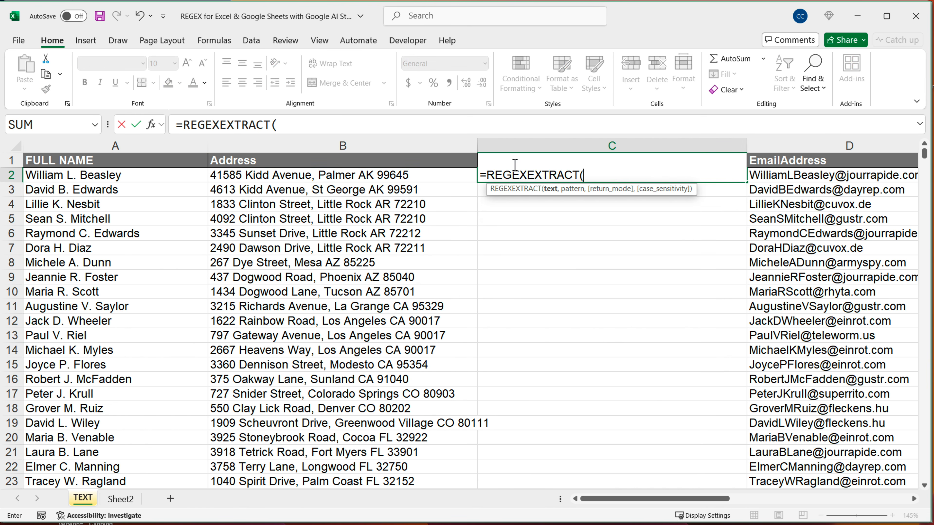
left_click(366, 179)
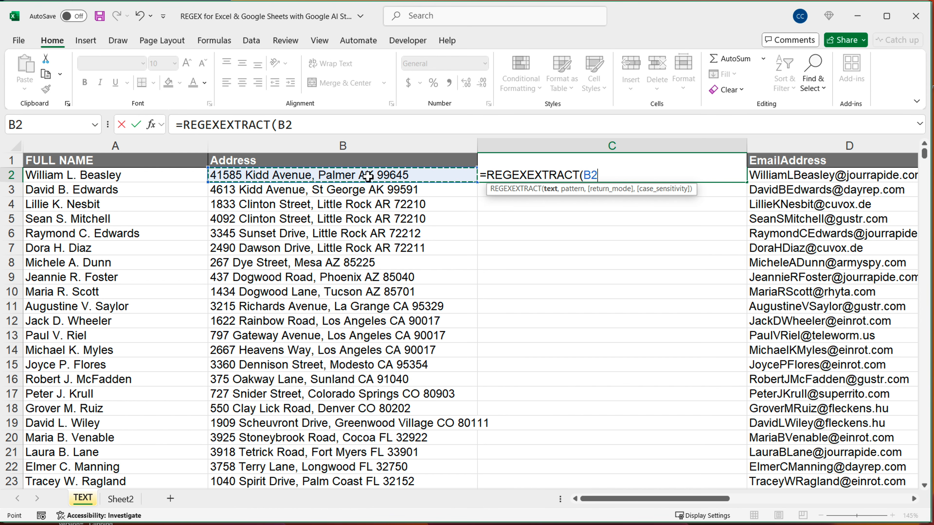
type(",\"")
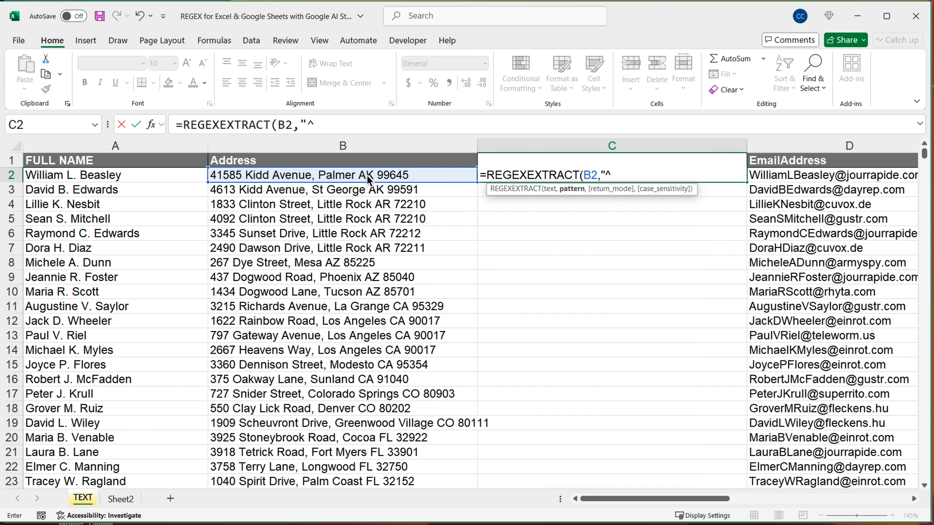
type("^\\d+\"")
key("Return")
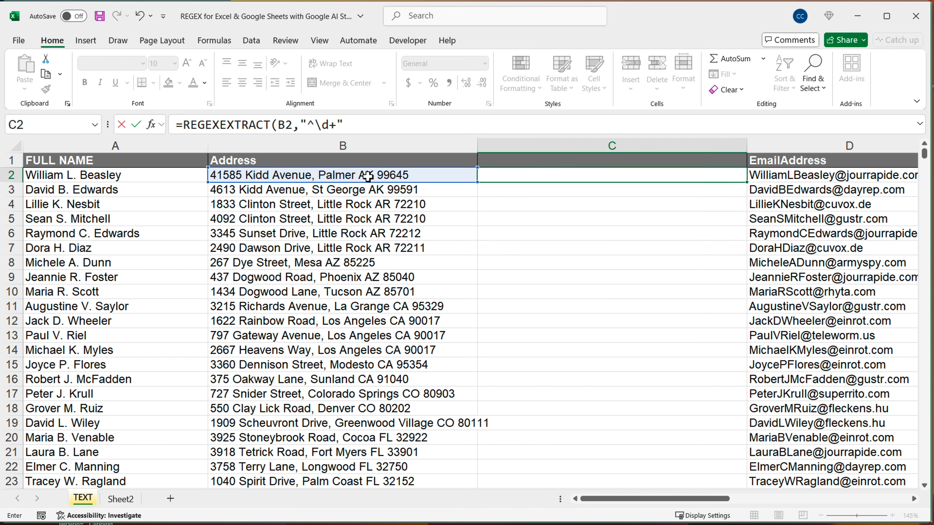
left_click(714, 176)
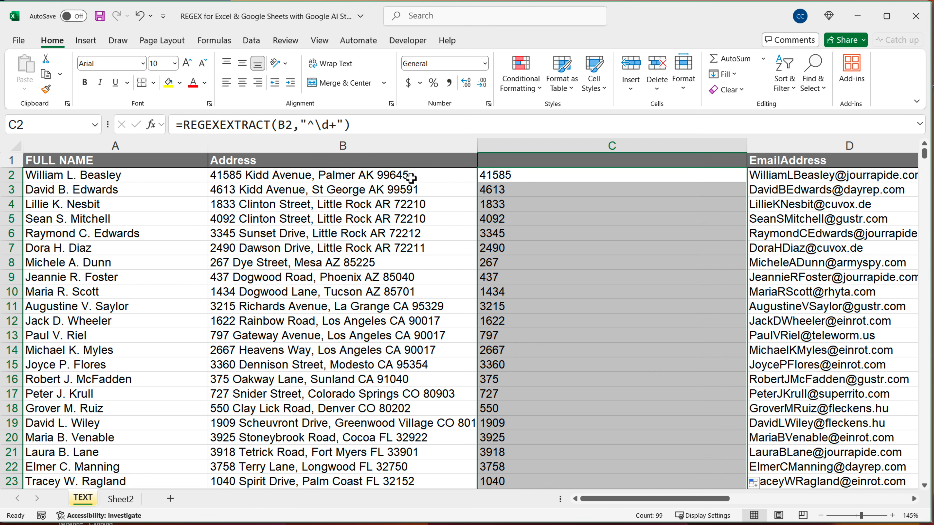
Replace the caret anchor in C2 with an end anchor, making the pattern \d+$, and fill the formula down to C23
left_click(518, 177)
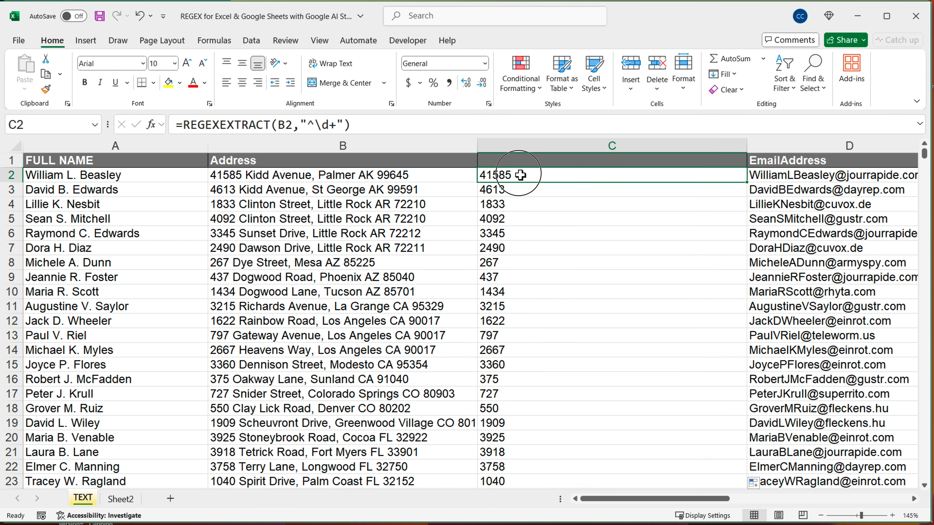
double_click(518, 176)
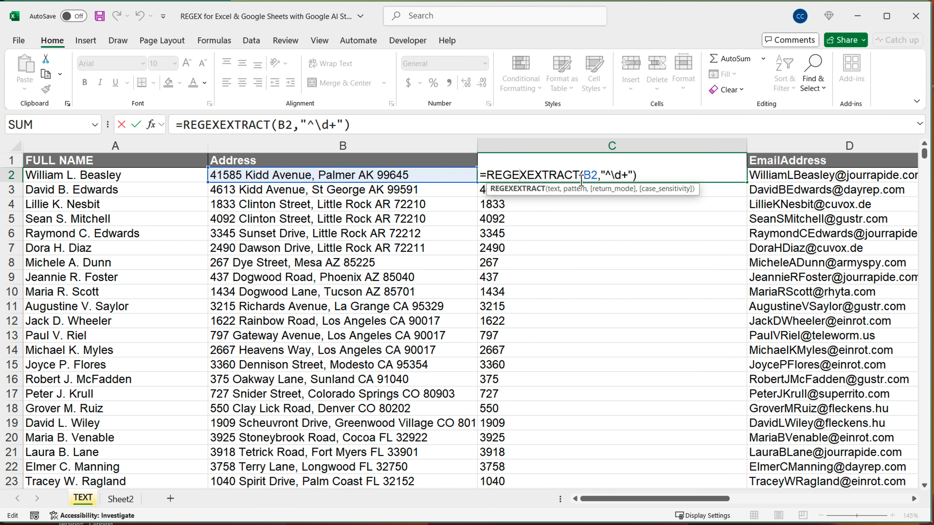
left_click(633, 177)
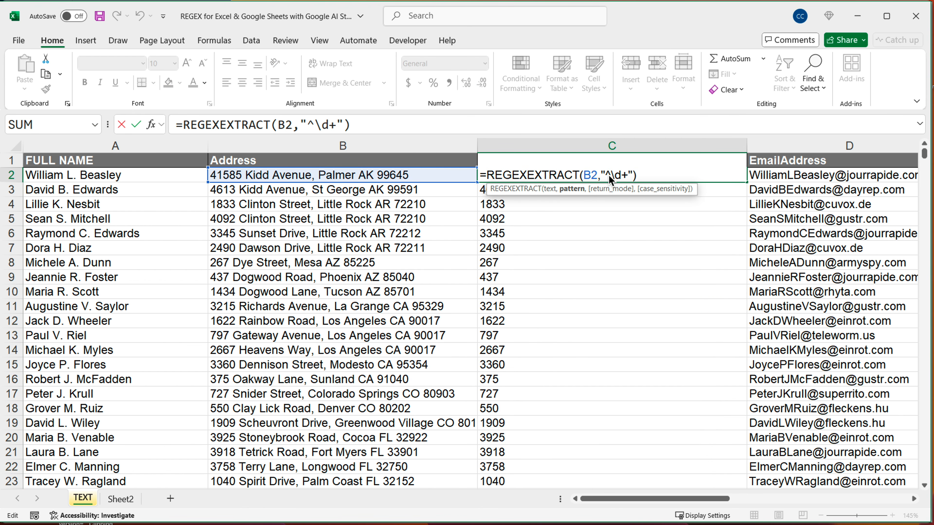
key("BackSpace")
key("Return")
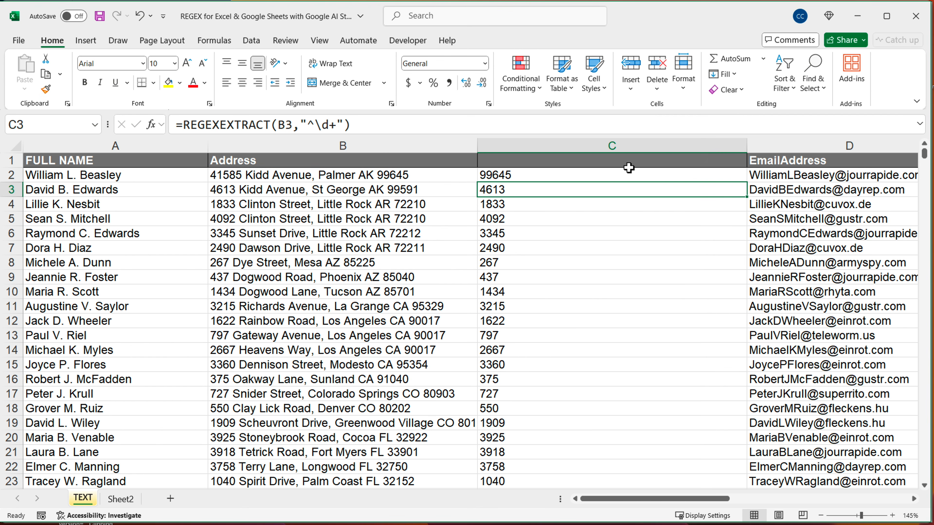
left_click(692, 175)
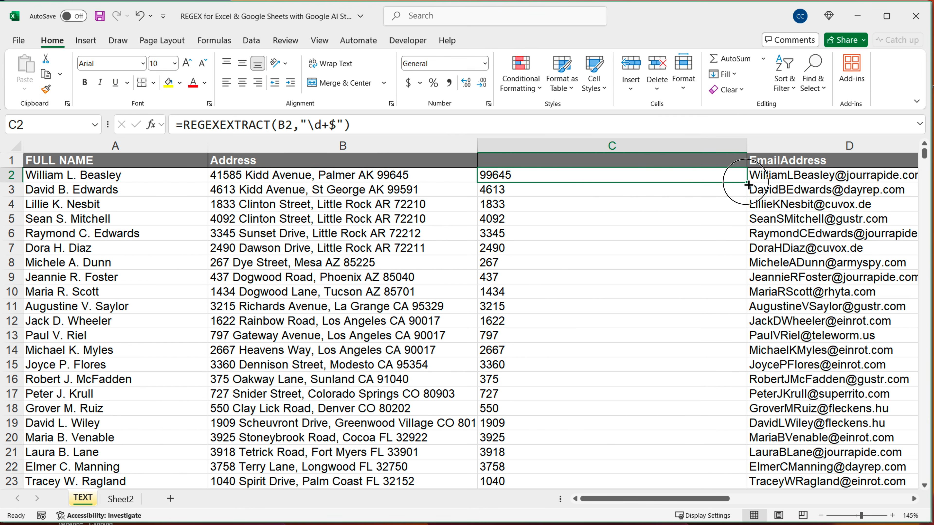
left_click_drag(747, 183, 711, 485)
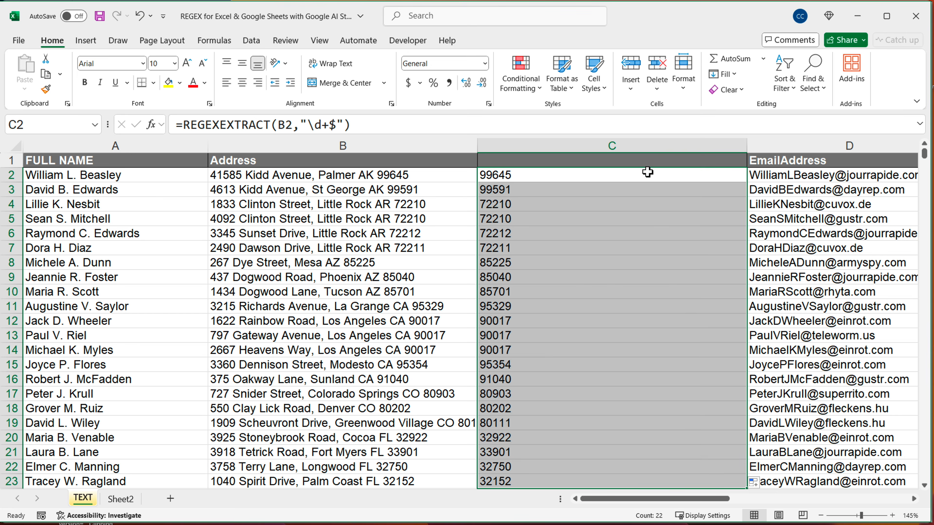
Replace the plus quantifier in C2 with {5}, making the pattern \d{5}$, and fill the formula down to the last address row
left_click(658, 173)
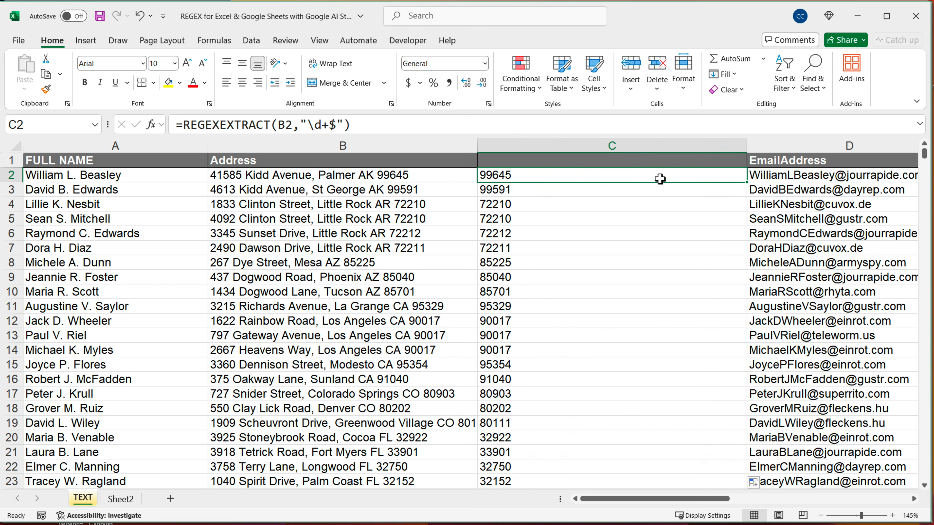
double_click(586, 180)
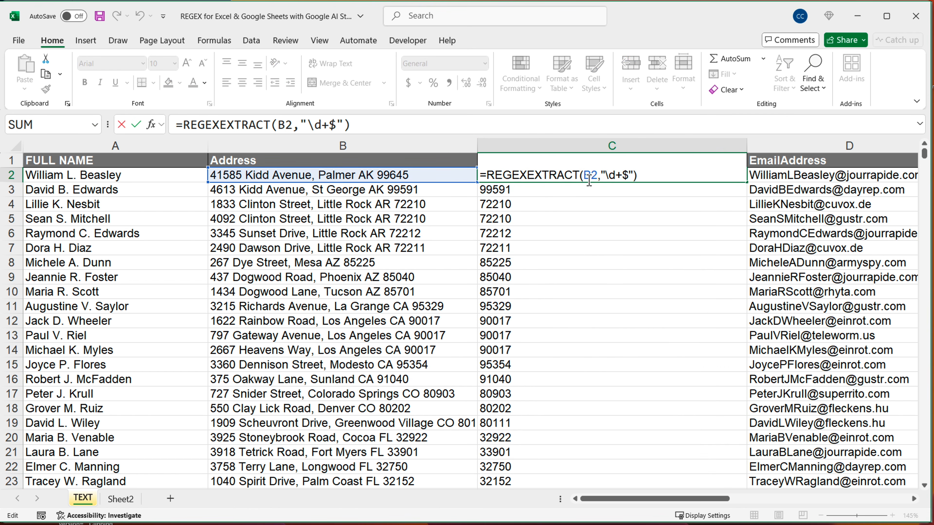
left_click(625, 177)
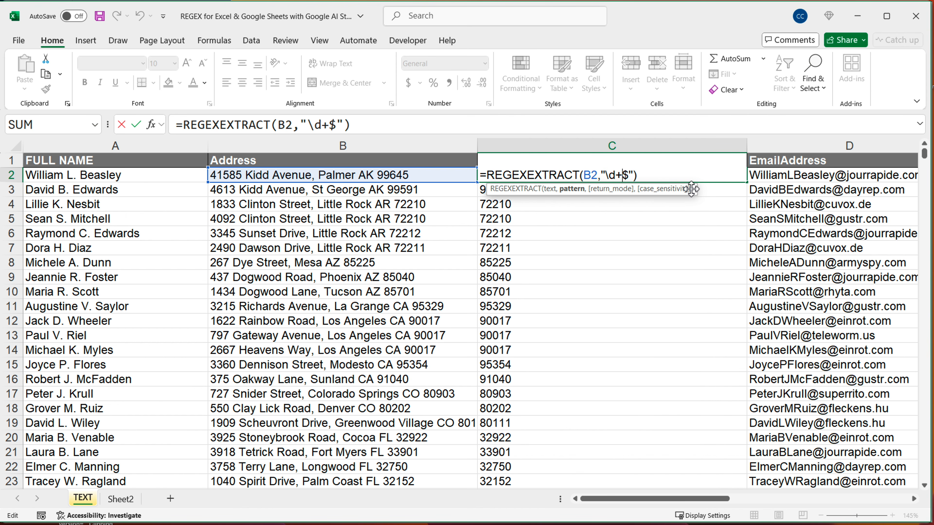
key("BackSpace")
type("{5")
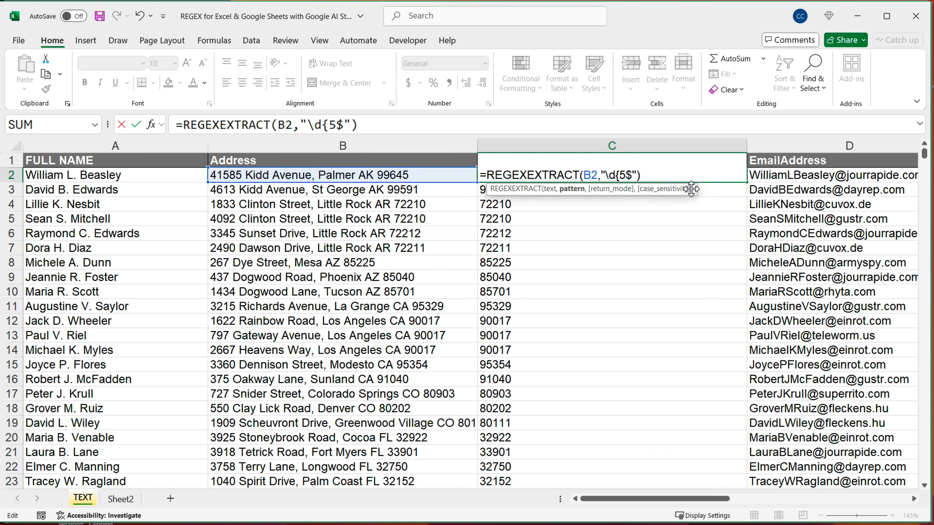
type("}")
key("Return")
left_click(712, 175)
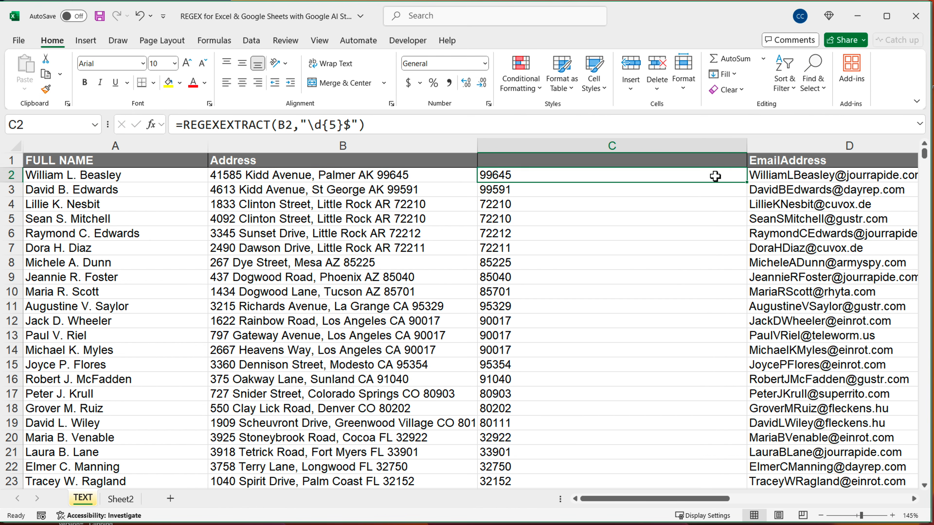
double_click(747, 187)
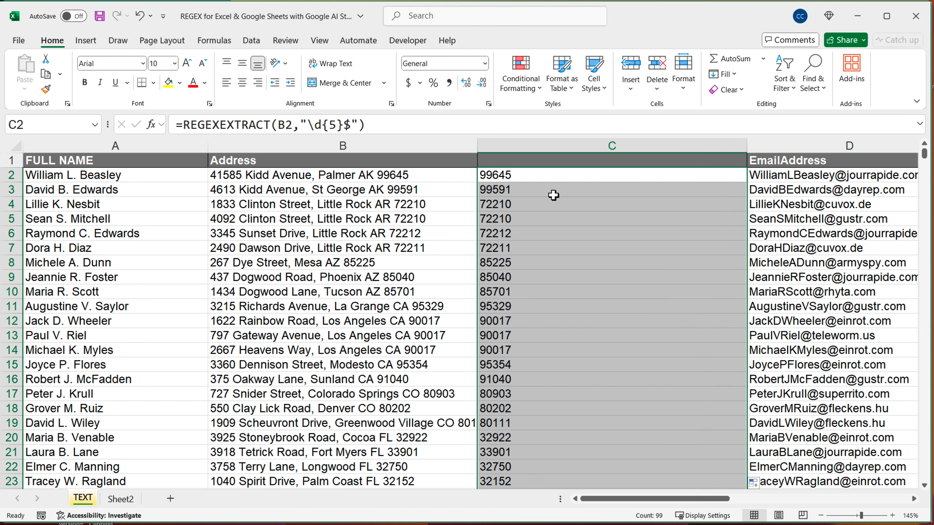
Insert an empty pair of square brackets followed by \s before \d{5}$ in the C2 pattern
double_click(543, 176)
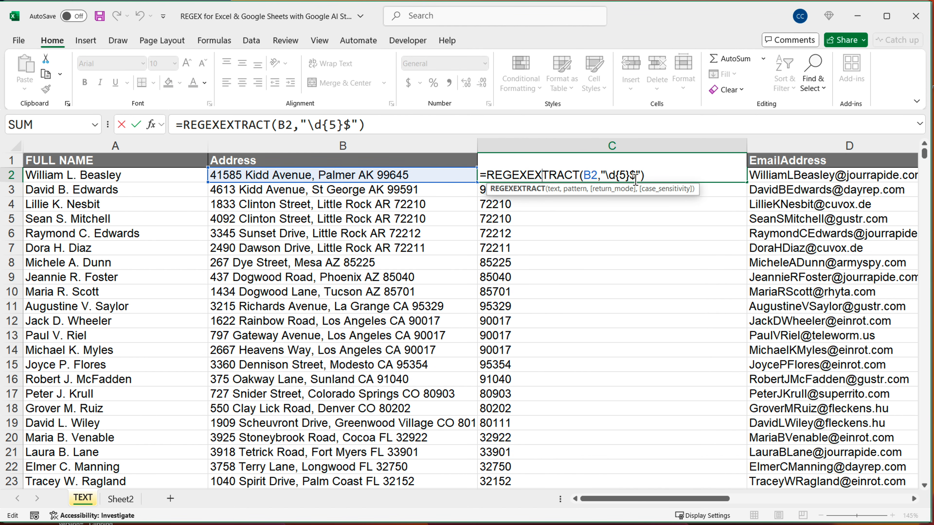
left_click_drag(607, 176, 629, 176)
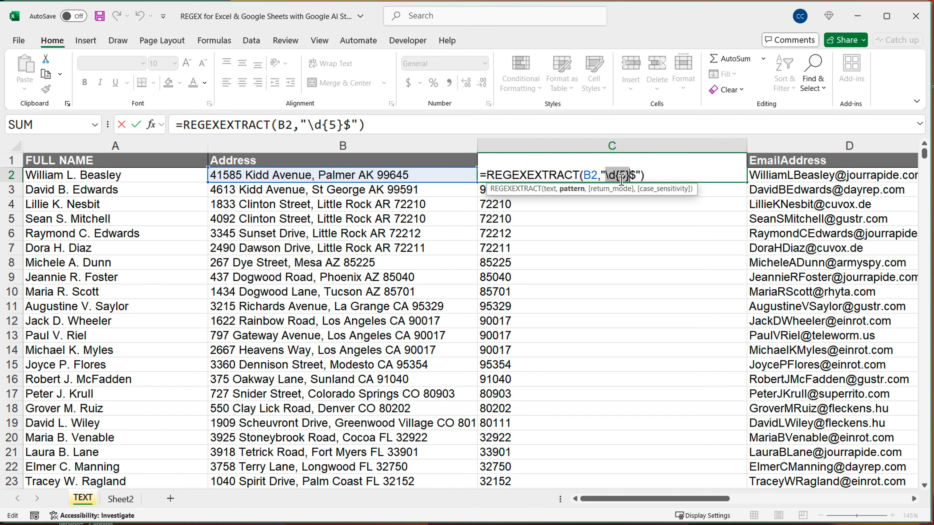
left_click(609, 175)
type("\\s")
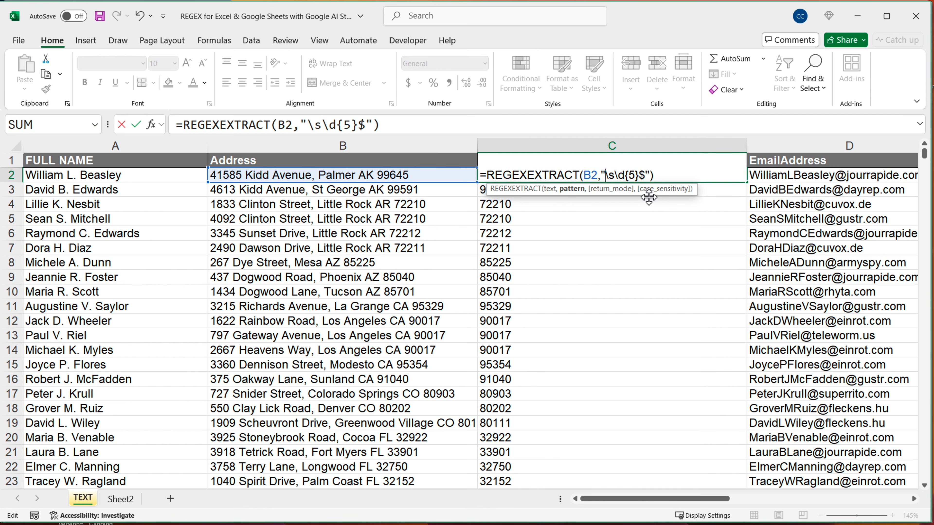
type("[]")
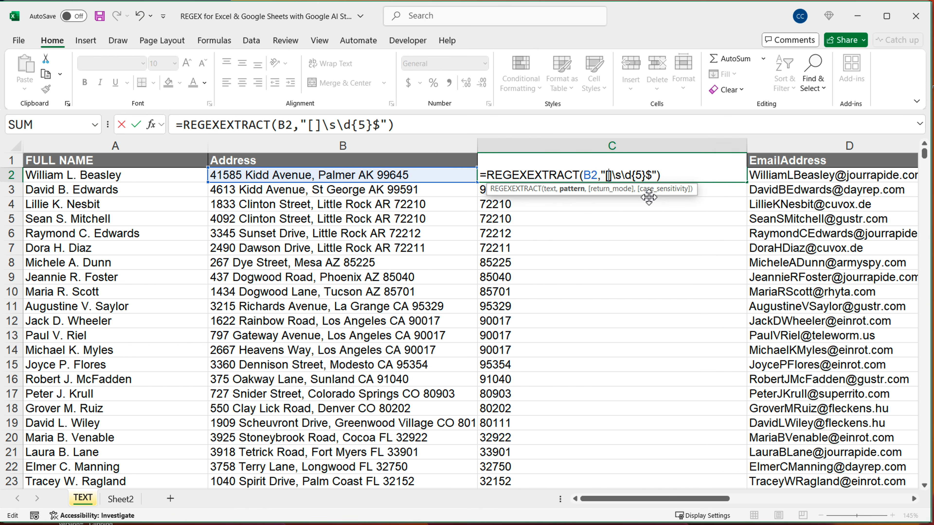
type("a-z")
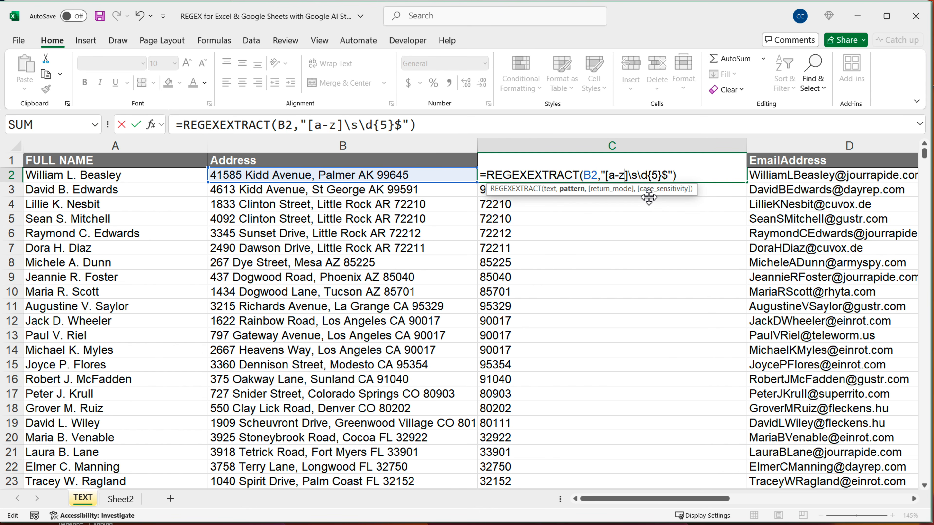
type("A")
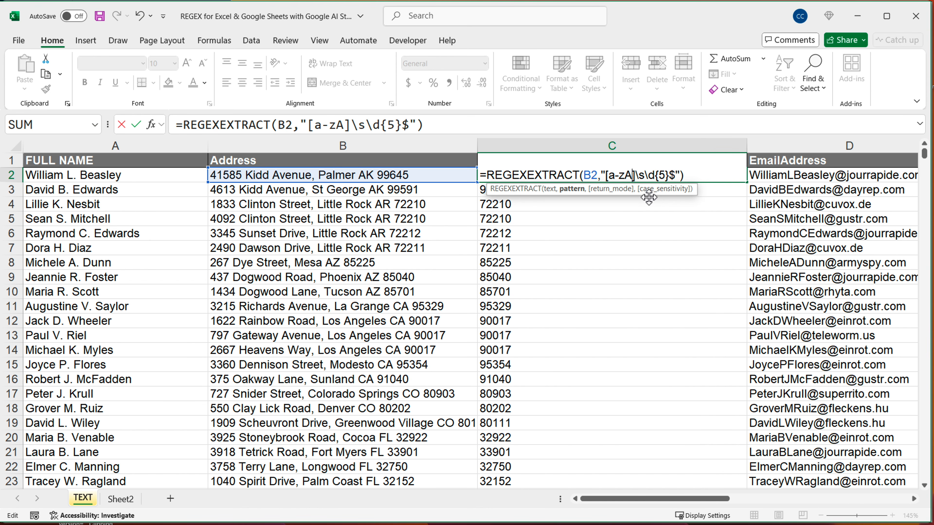
key("BackSpace")
key("BackSpace")
key("BackSpace")
key("BackSpace")
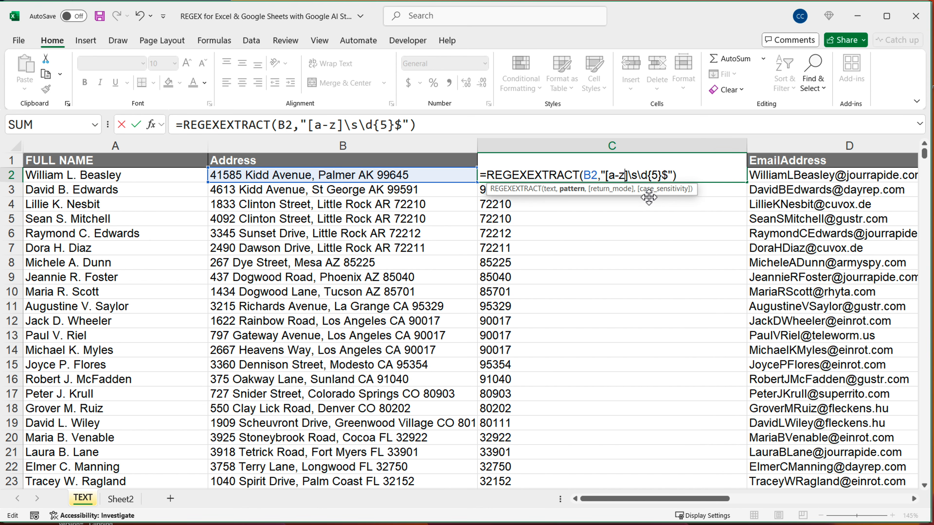
Enter A-Za-z inside the brackets and add the quantifier {2} after them, making the C2 pattern [A-Za-z]{2}\s\d{5}$
type("A-Z")
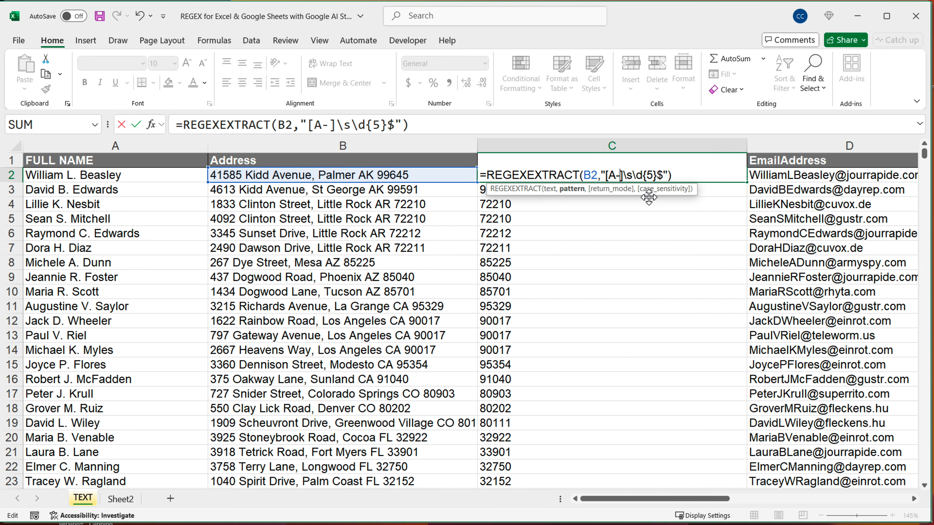
type("a-z]")
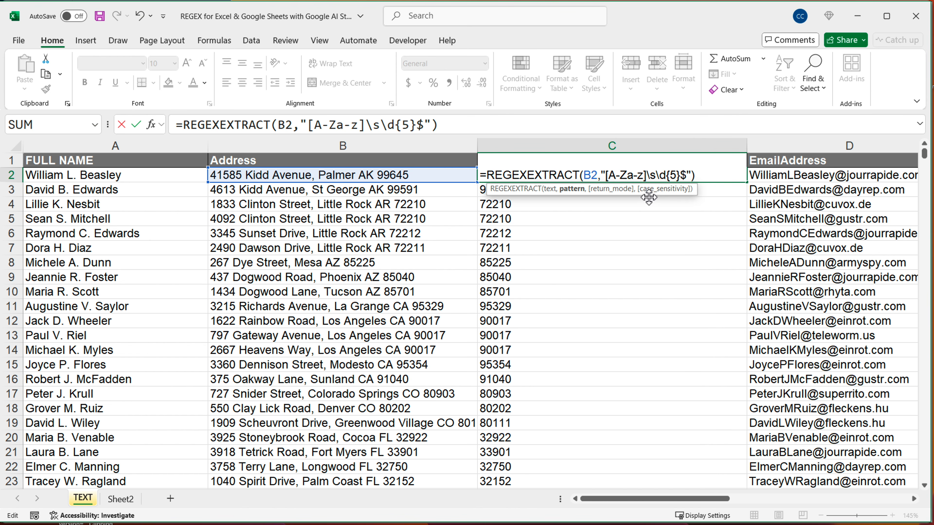
type("{}")
key("Left")
type("2")
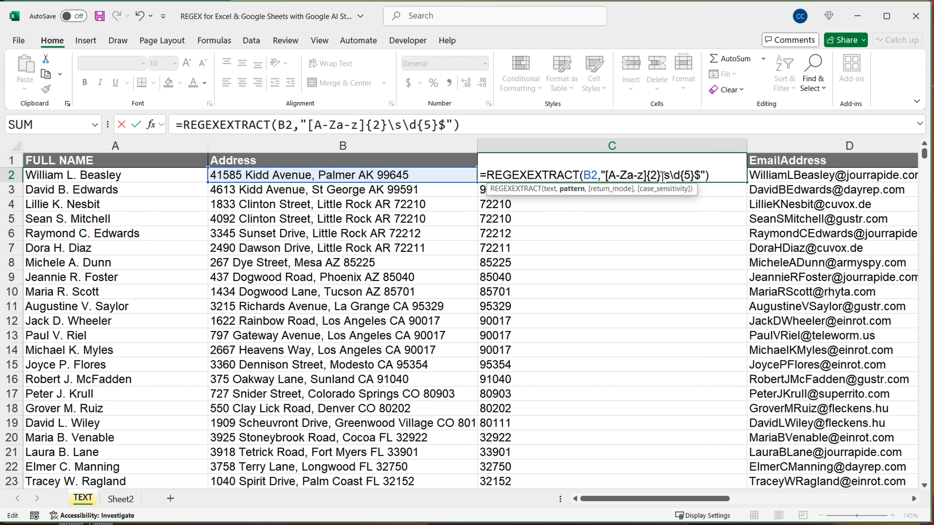
Review the parts of the C2 pattern, commit the formula and fill it down column C to the last address row
left_click_drag(660, 175, 607, 182)
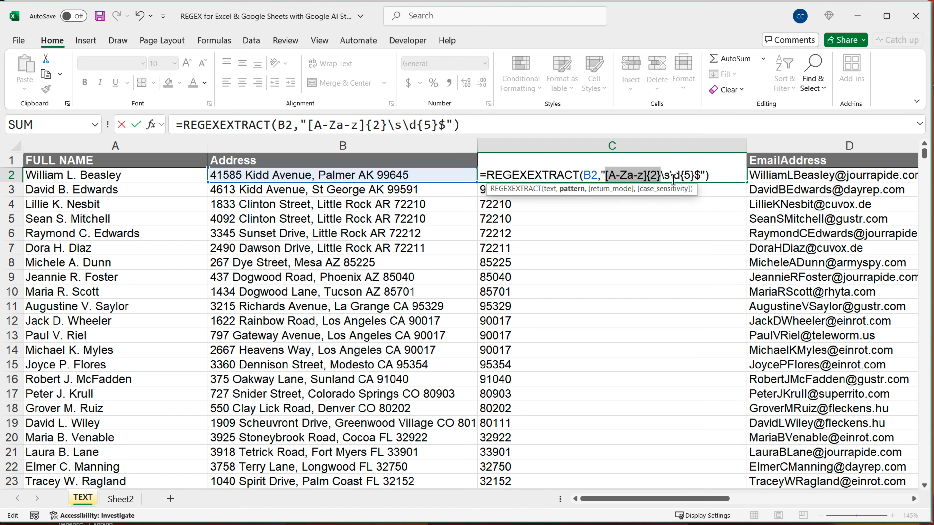
mouse_move(670, 182)
left_mouse_down()
mouse_move(686, 177)
mouse_move(677, 179)
left_mouse_up()
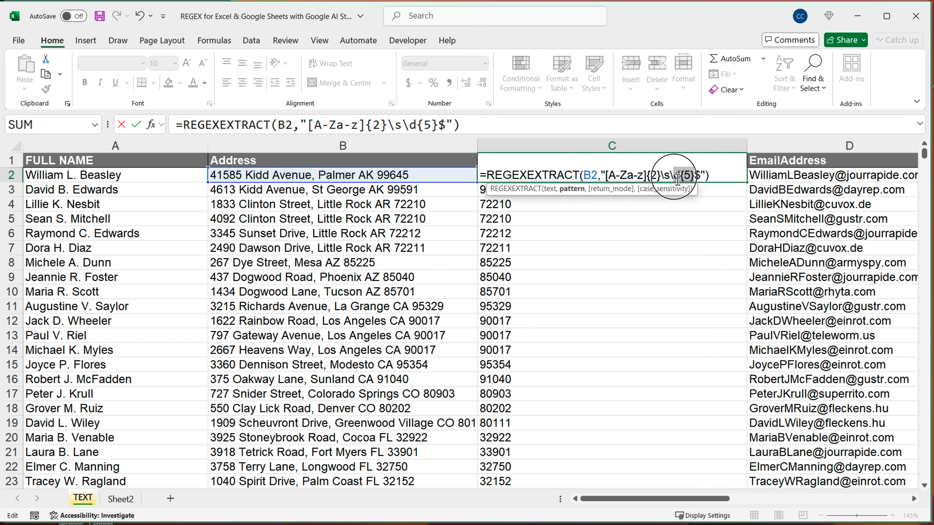
left_click(710, 175)
key("Return")
left_click(696, 176)
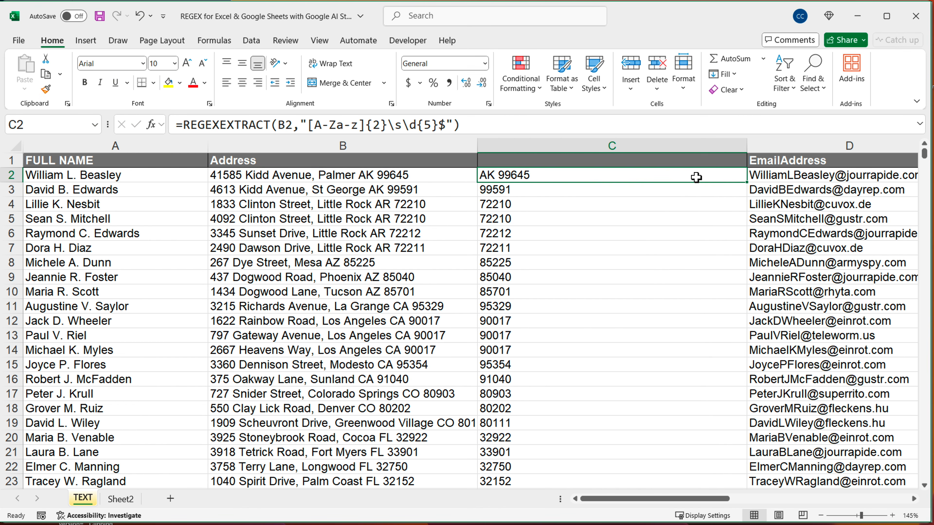
double_click(746, 183)
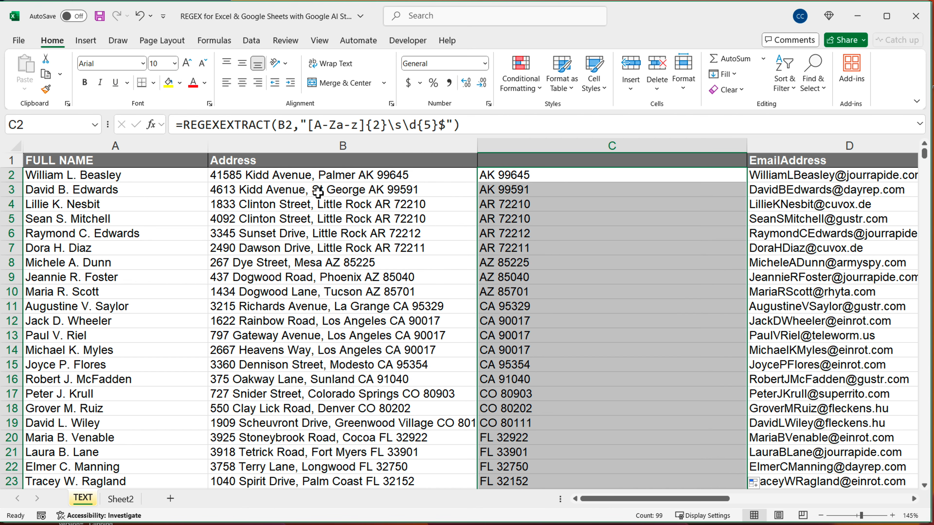
left_click(335, 177)
left_click(346, 205)
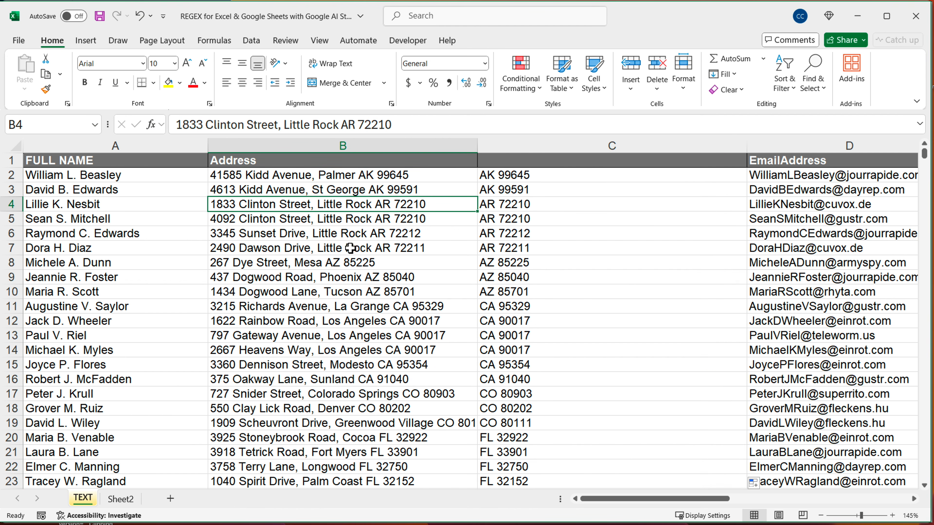
left_click(341, 280)
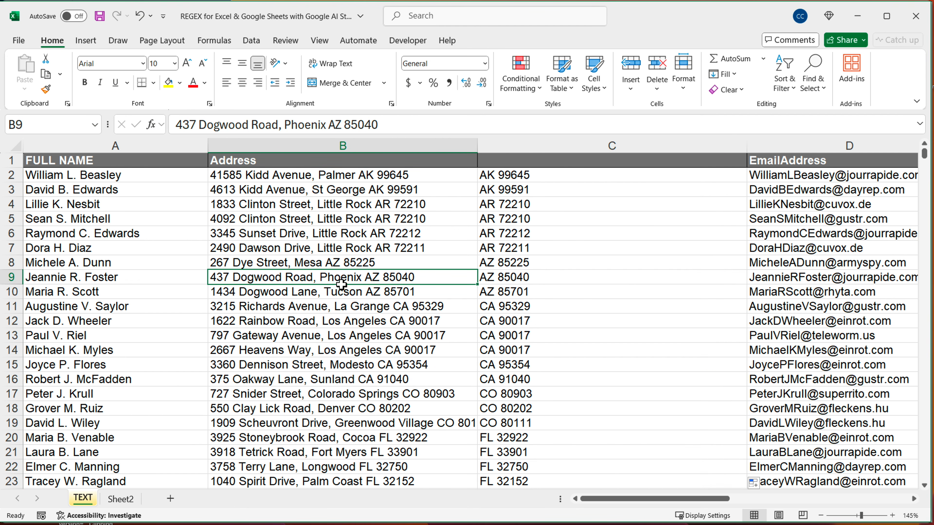
left_click(590, 178)
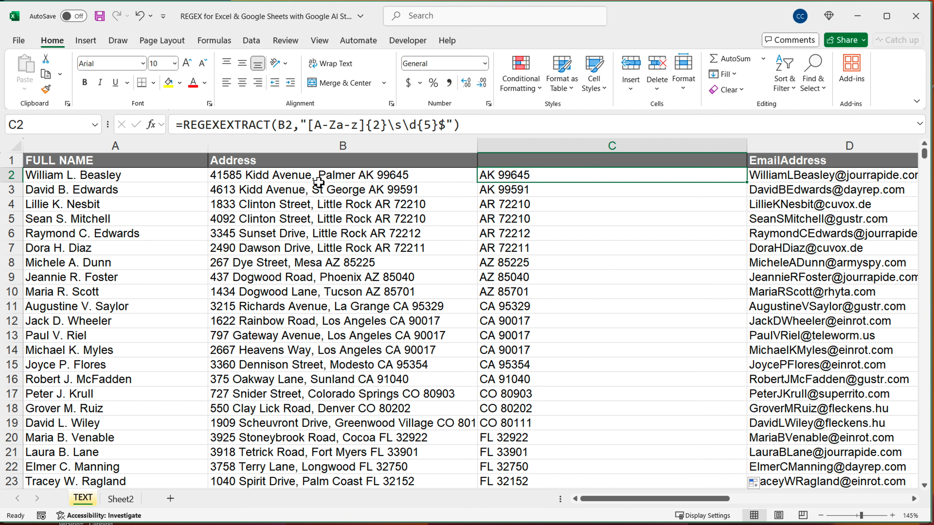
left_click(313, 178)
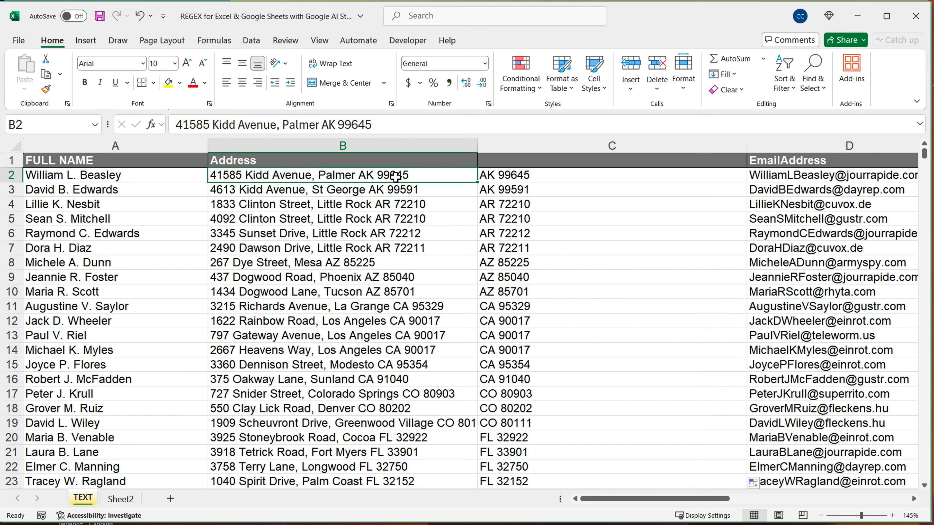
Insert an empty pair of square brackets followed by the + quantifier at the start of the C2 pattern
double_click(527, 179)
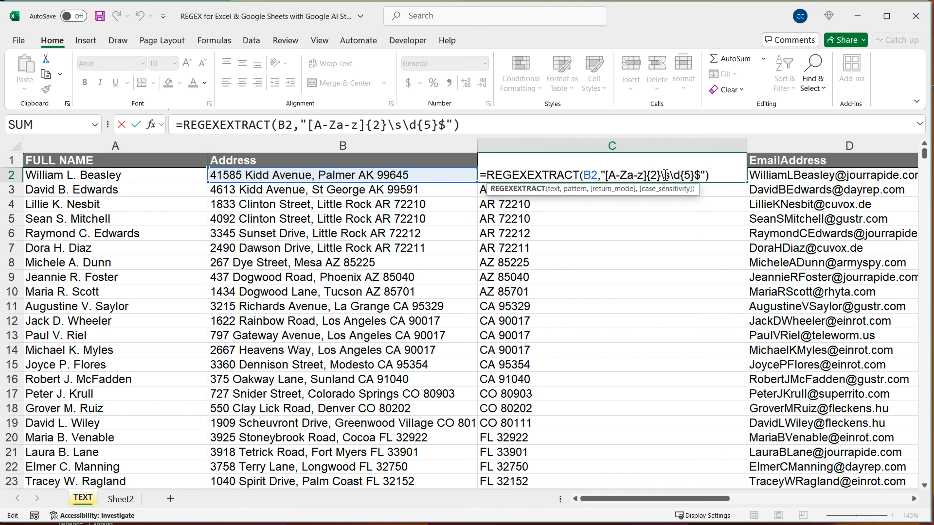
left_click(609, 176)
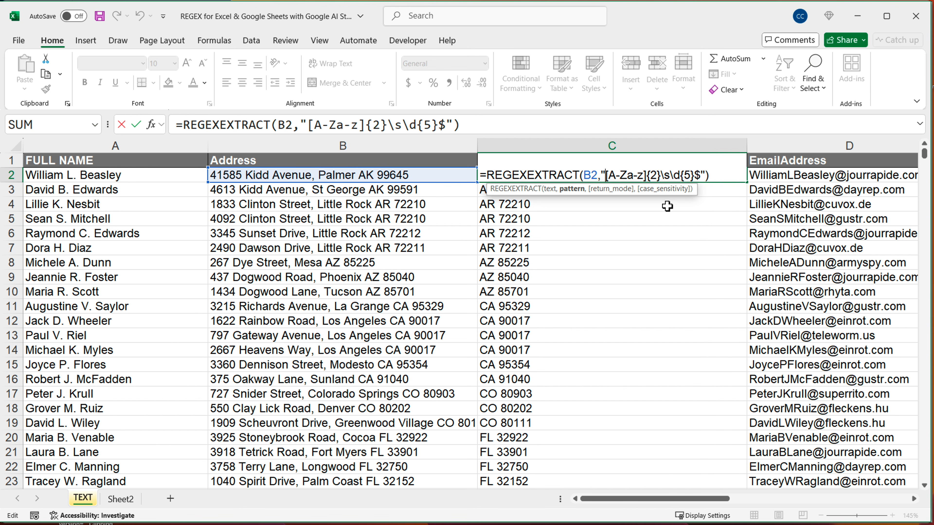
left_click_drag(609, 176, 694, 176)
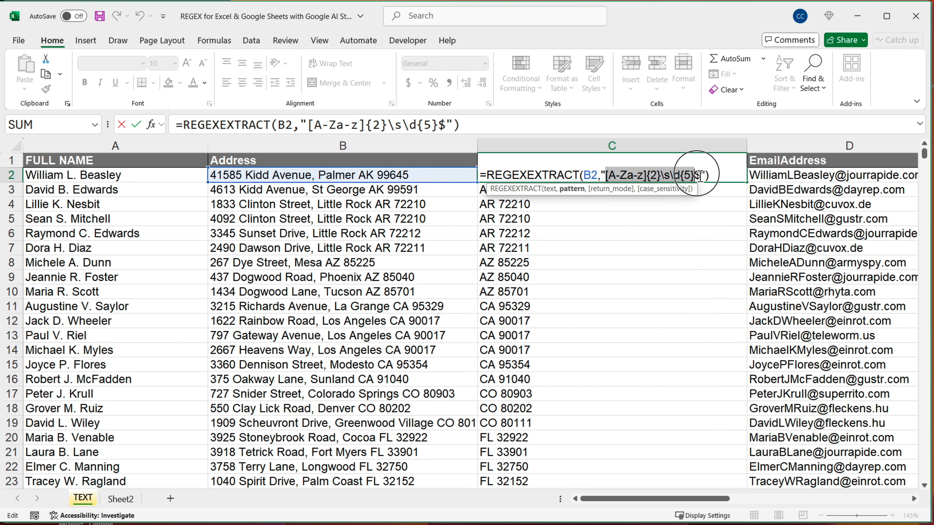
left_click(607, 175)
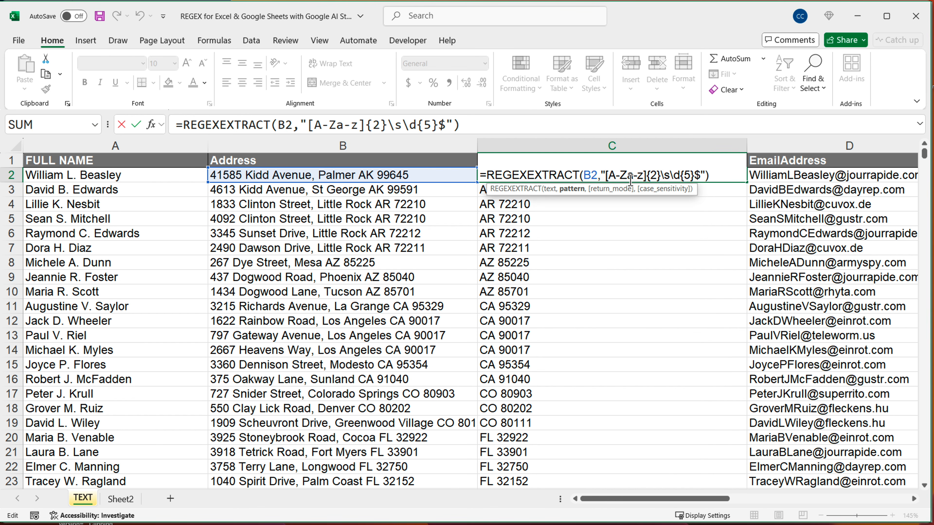
type("[]+")
key("Left")
key("Left")
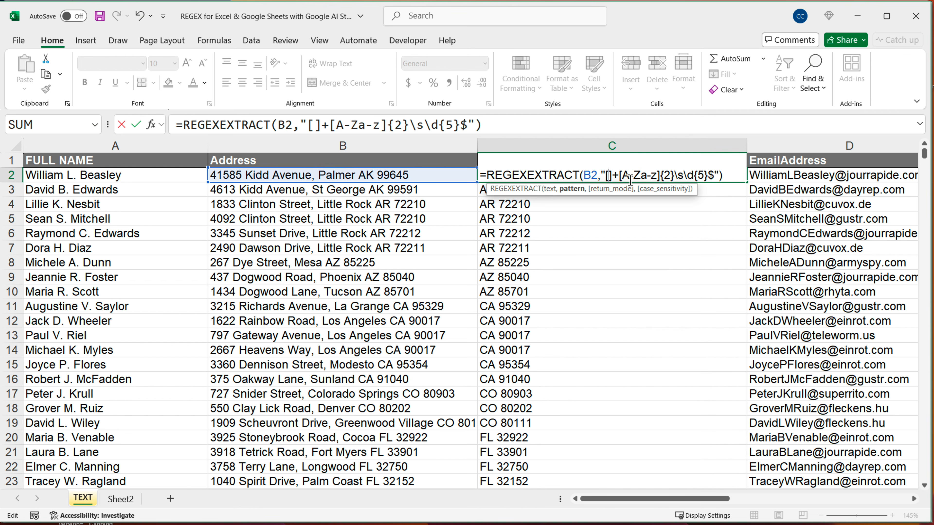
Enter a-zA-Z\s inside the empty brackets and commit the C2 formula with the pattern [a-zA-Z\s]+[A-Za-z]{2}\s\d{5}$
type("a-z")
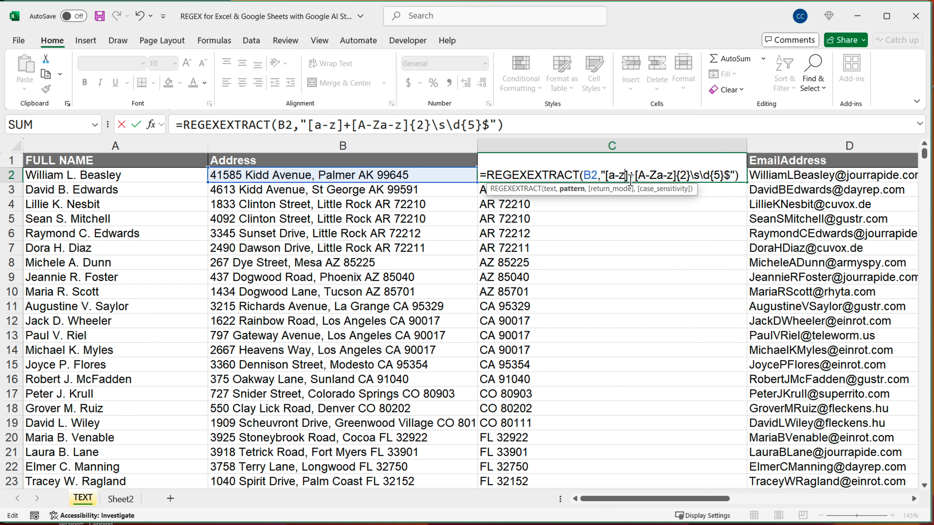
type("A-Z")
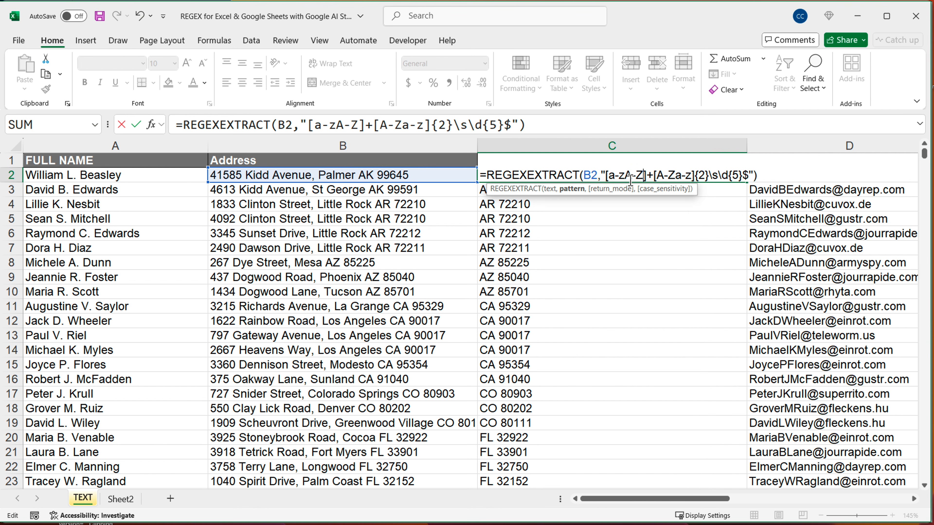
type("\\s")
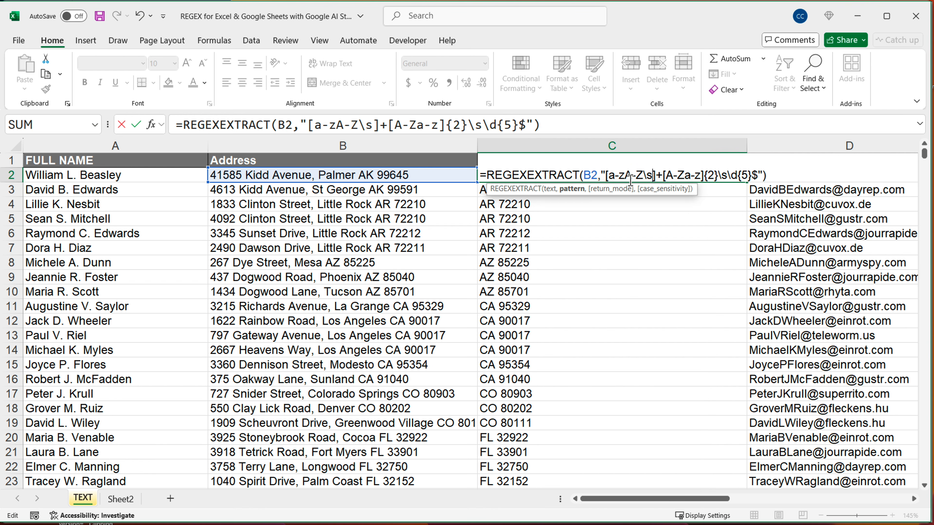
key("Return")
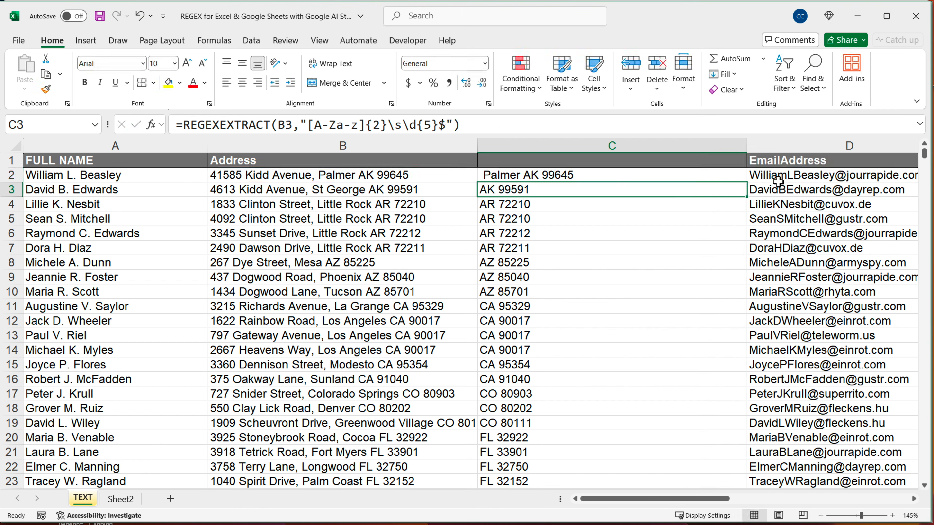
Fill the C2 formula down column C to the last address row
left_click(730, 176)
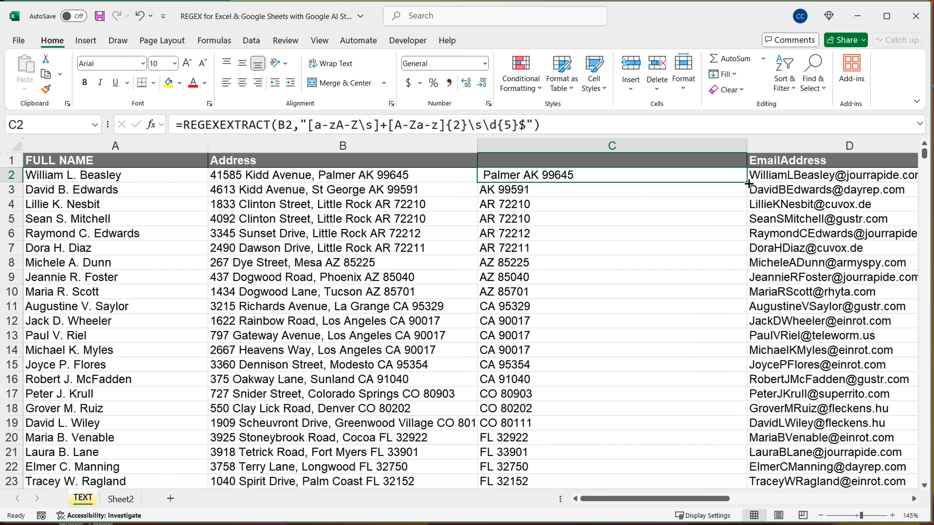
left_click_drag(746, 182, 715, 472)
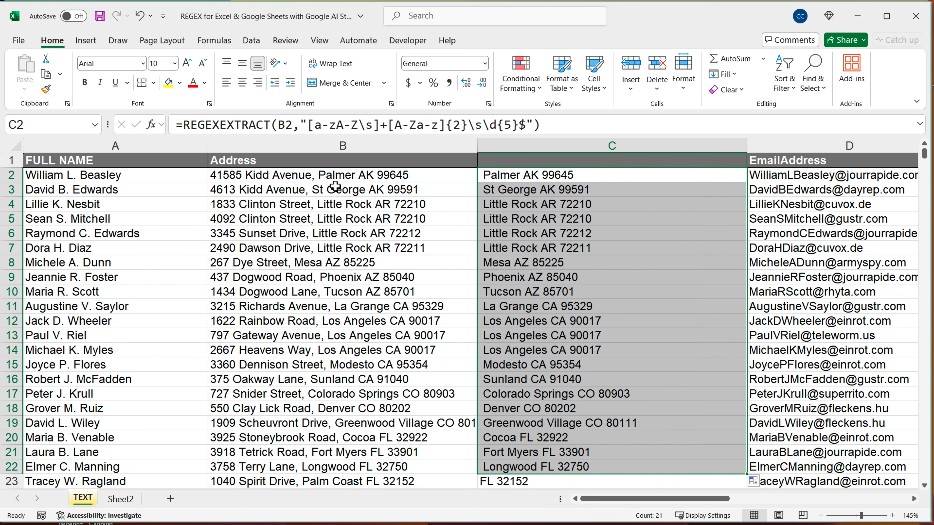
left_click(730, 177)
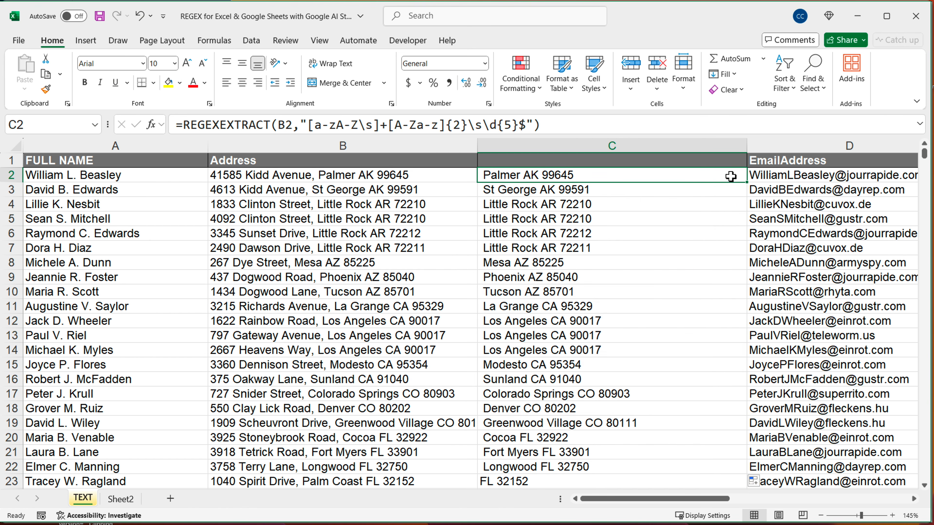
double_click(749, 185)
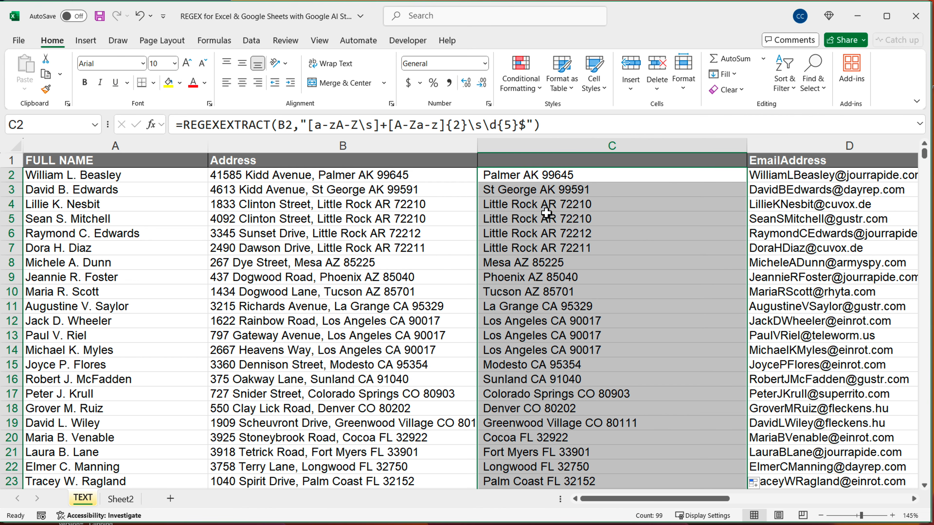
Insert a literal comma at the start of the C2 pattern and fill the formula down column C to the last address row
double_click(573, 177)
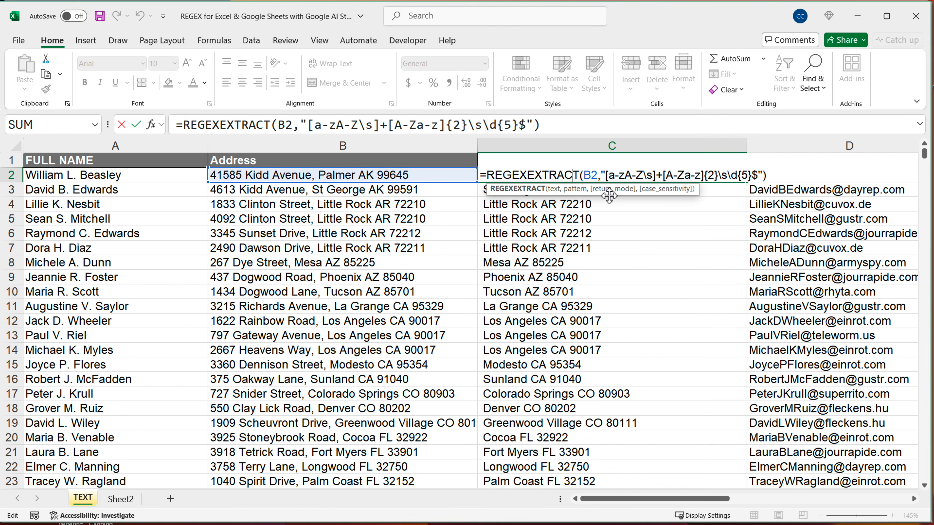
left_click(611, 179)
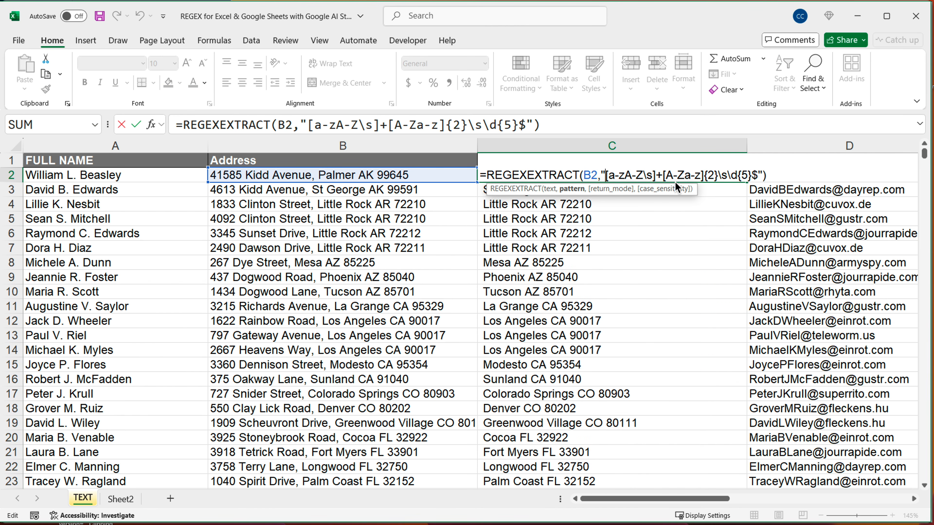
type(",")
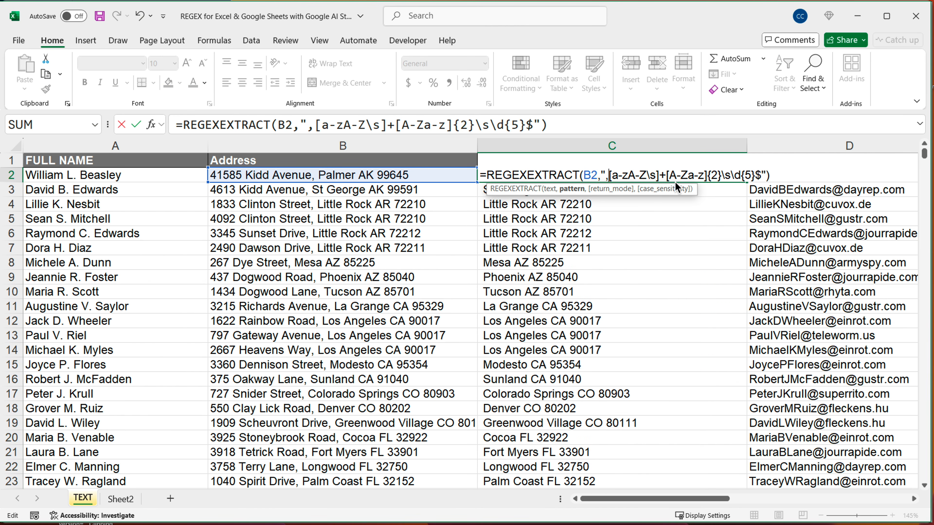
key("Return")
left_click(679, 176)
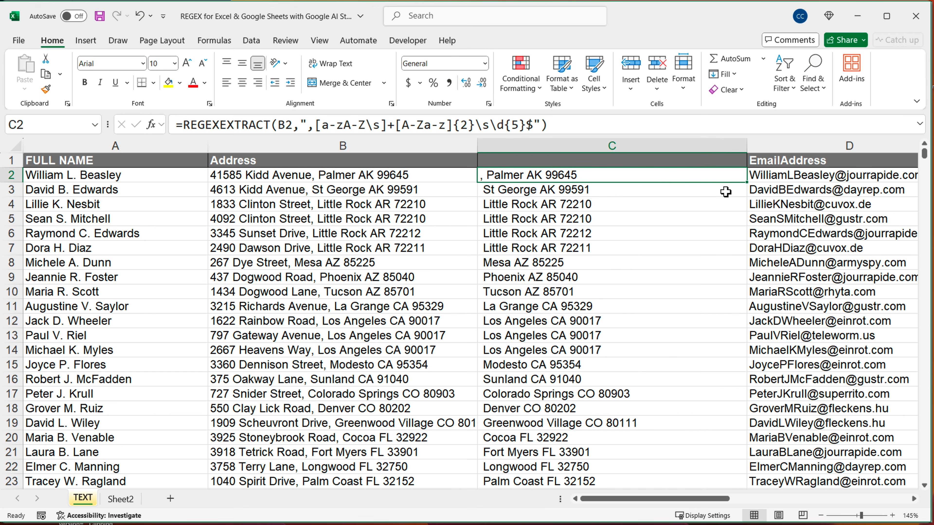
left_click_drag(747, 182, 729, 479)
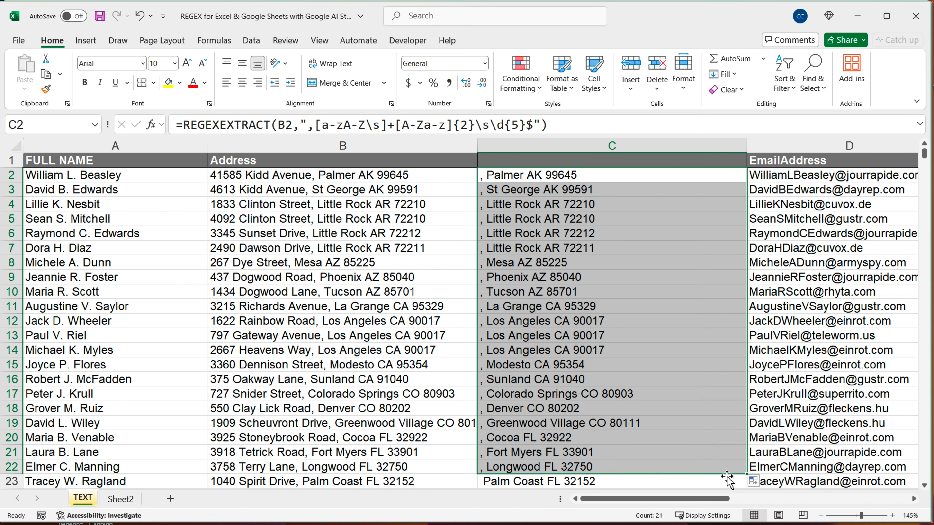
double_click(746, 474)
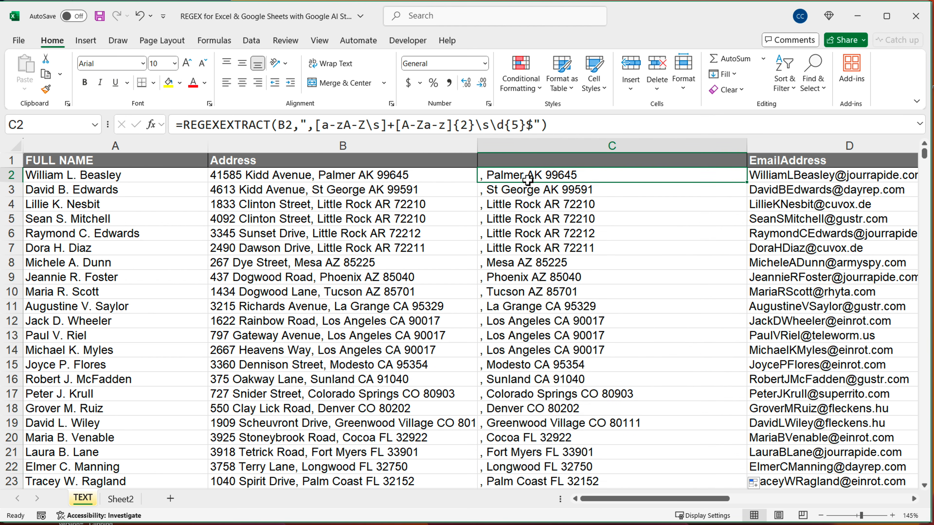
Wrap the [a-zA-Z\s]+ part of the C2 pattern in parentheses to make it a capture group
double_click(528, 180)
key("Escape")
double_click(597, 180)
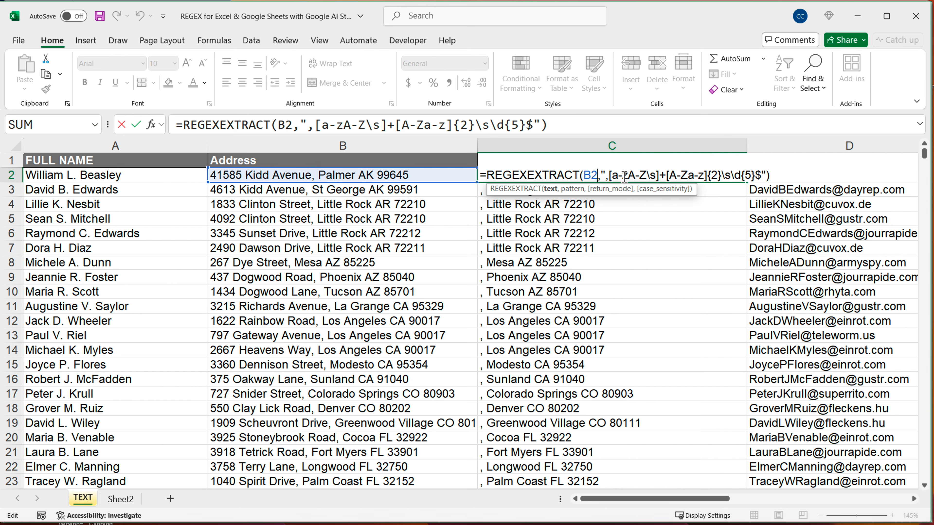
left_click(610, 177)
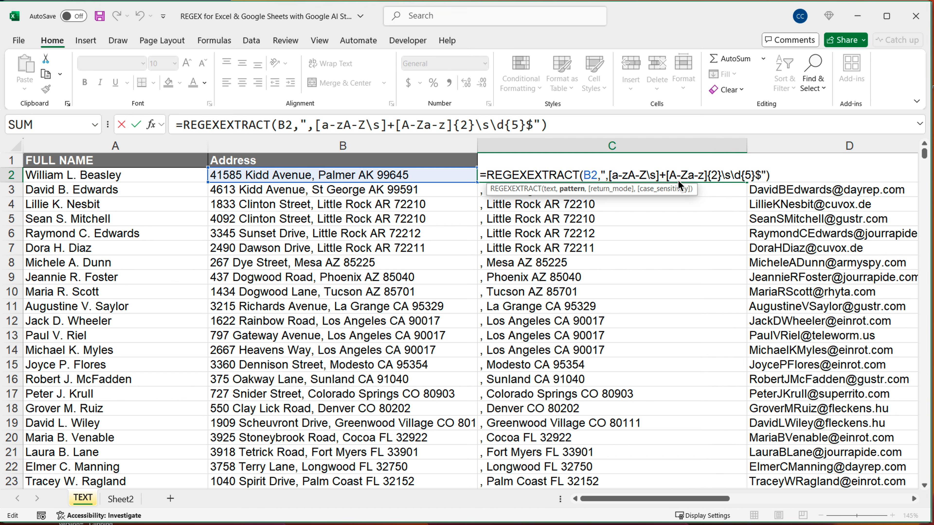
type("(")
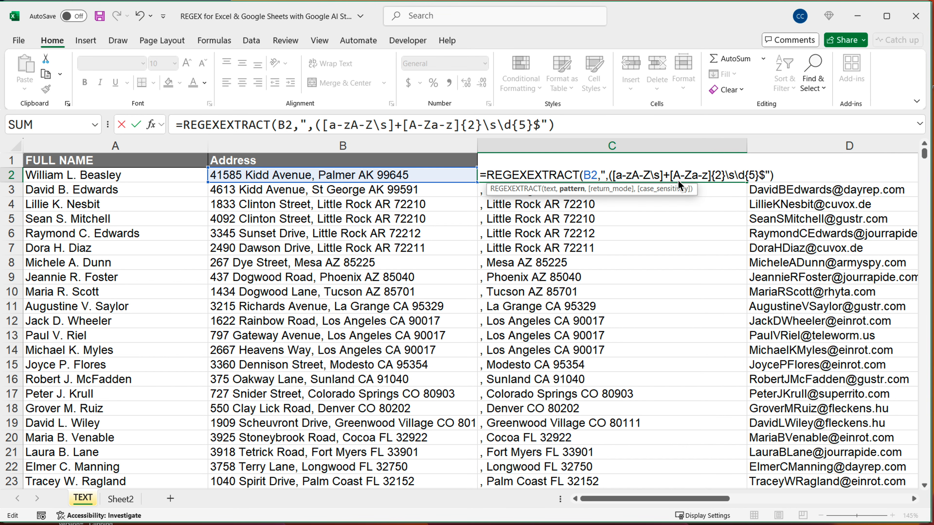
type(")")
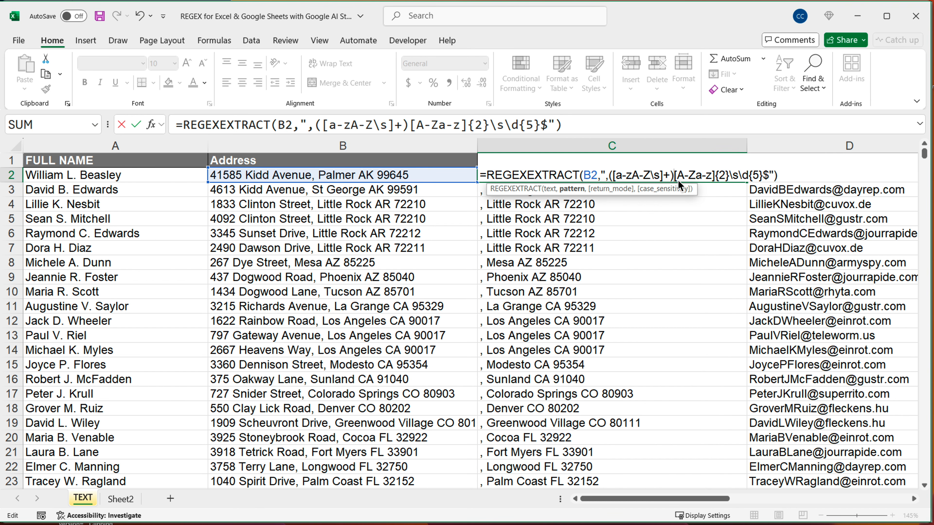
Review the ([a-zA-Z\s]+) group, commit the C2 formula and fill it down column C to the last address row
key("shift+Left")
key("shift+Left")
key("shift+Left")
key("shift+Left")
key("shift+Left")
key("shift+Left")
key("shift+Left")
key("shift+Left")
key("shift+Left")
key("shift+Left")
key("shift+Left")
key("shift+Left")
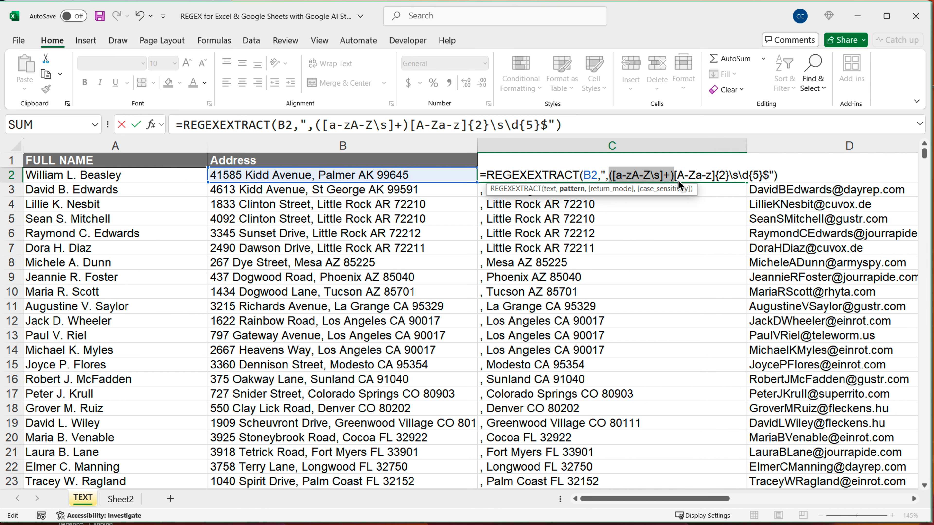
key("shift+Right")
key("shift+Right")
key("shift+Right")
key("shift+Right")
key("shift+Right")
key("shift+Right")
key("shift+Right")
key("shift+Right")
key("shift+Right")
key("shift+Right")
key("shift+Right")
key("shift+Right")
key("shift+Right")
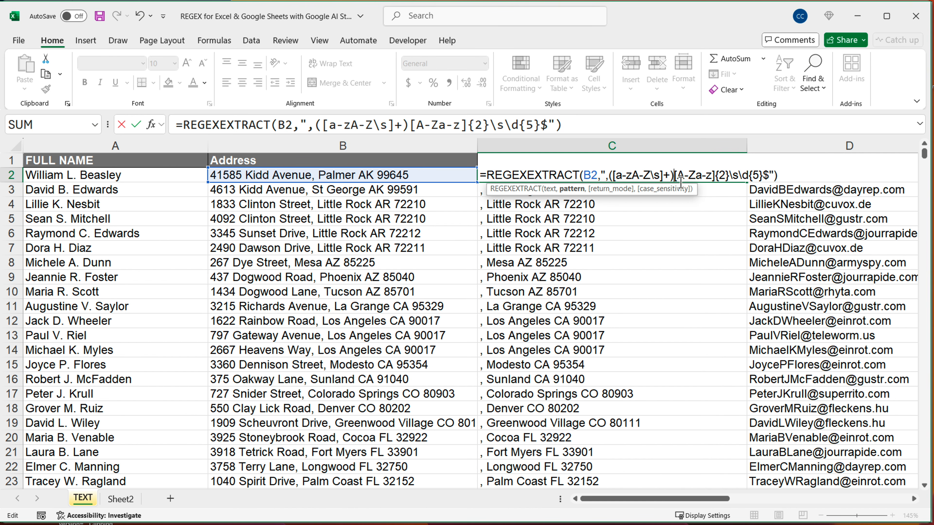
key("ctrl+Return")
key("ctrl+shift+Down")
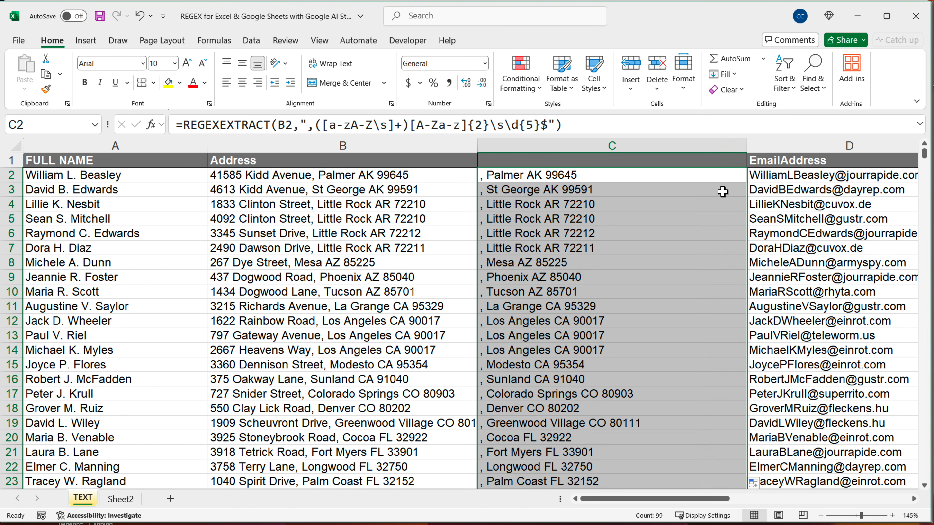
Add return mode 2, Capture groups of first match, to the C2 formula and fill it down column C
double_click(601, 178)
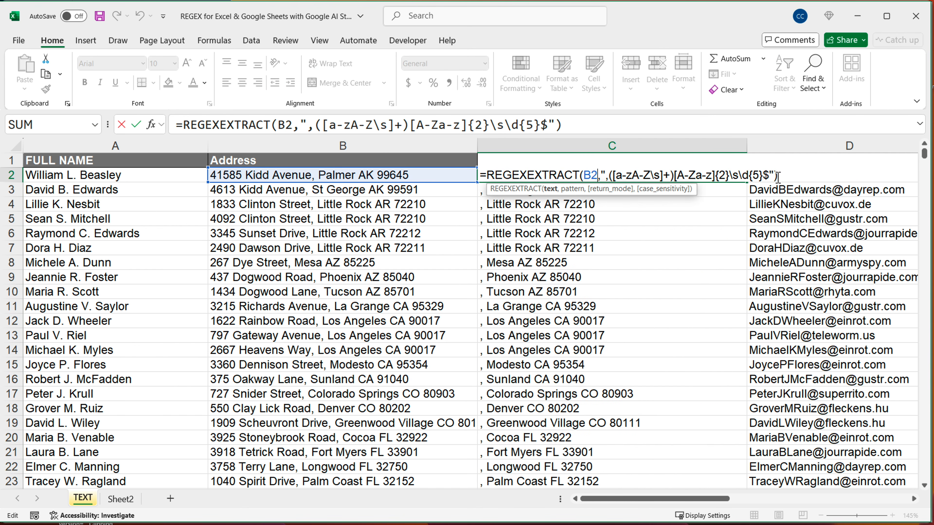
left_click(777, 177)
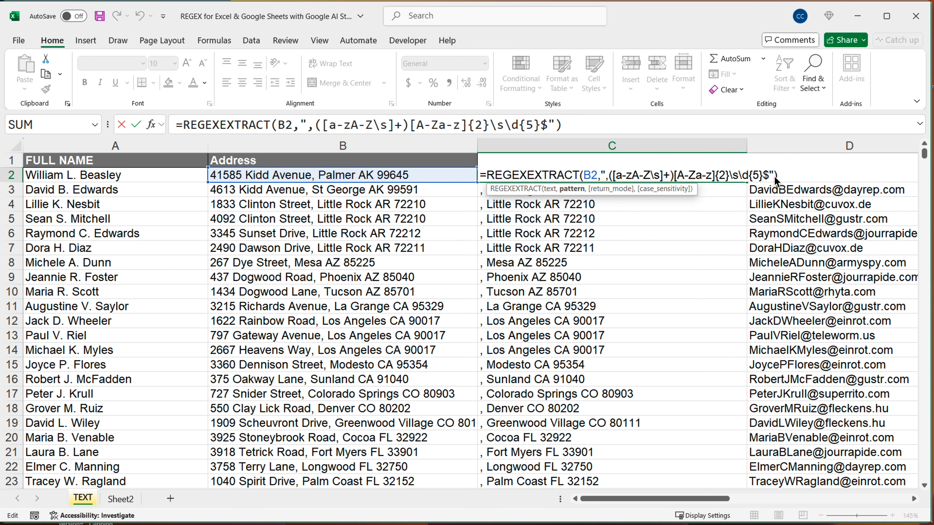
type(",")
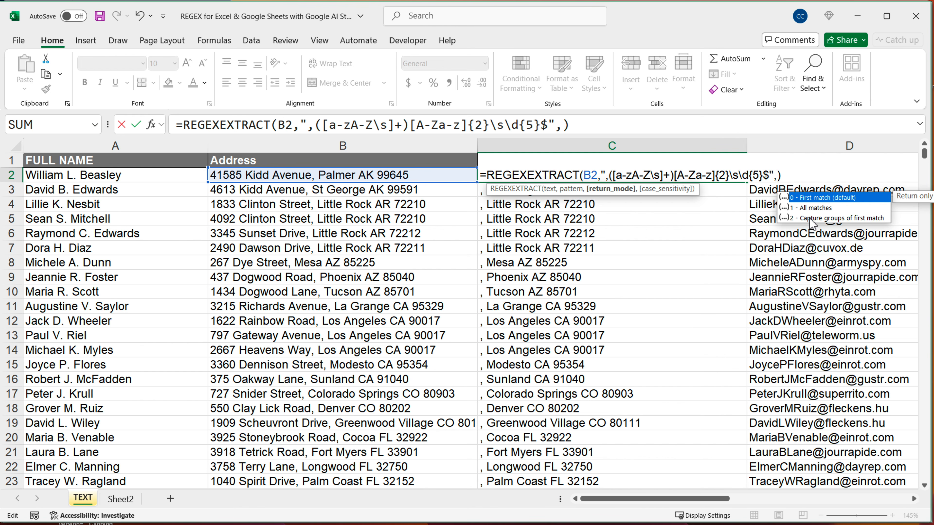
double_click(822, 220)
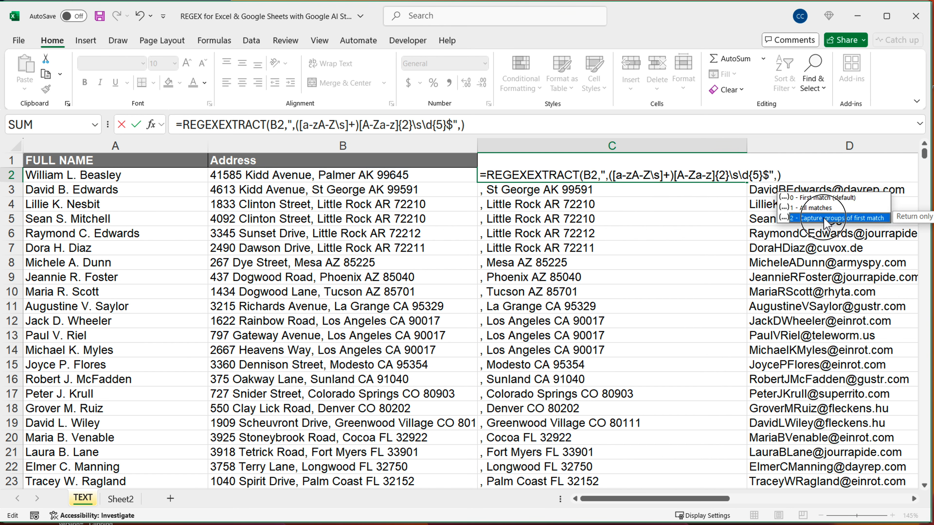
key("Return")
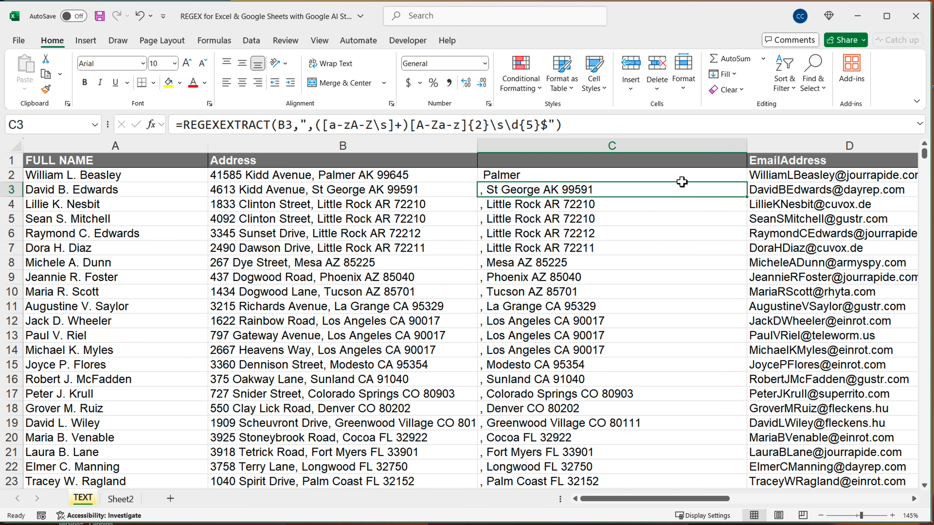
left_click(709, 183)
double_click(747, 182)
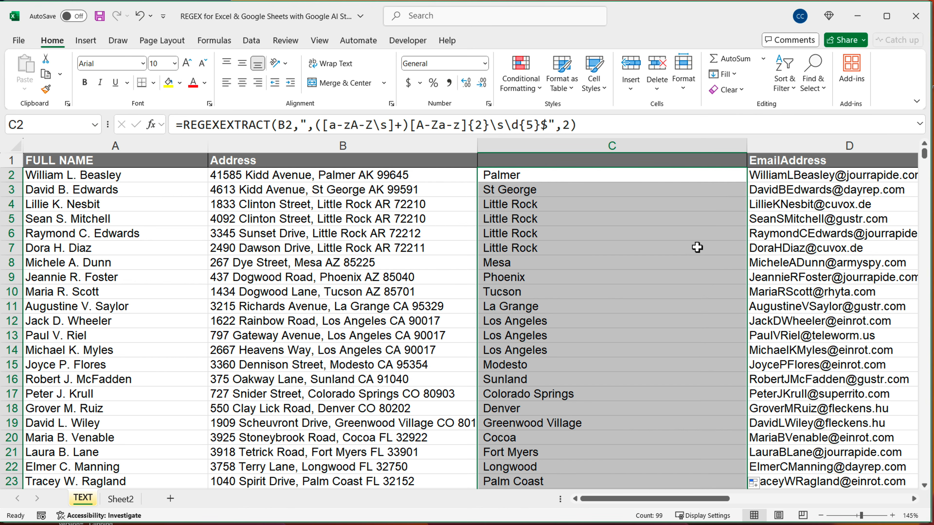
Insert \s between the comma and the capture group in the C2 pattern and fill the formula down column C
left_click(489, 179)
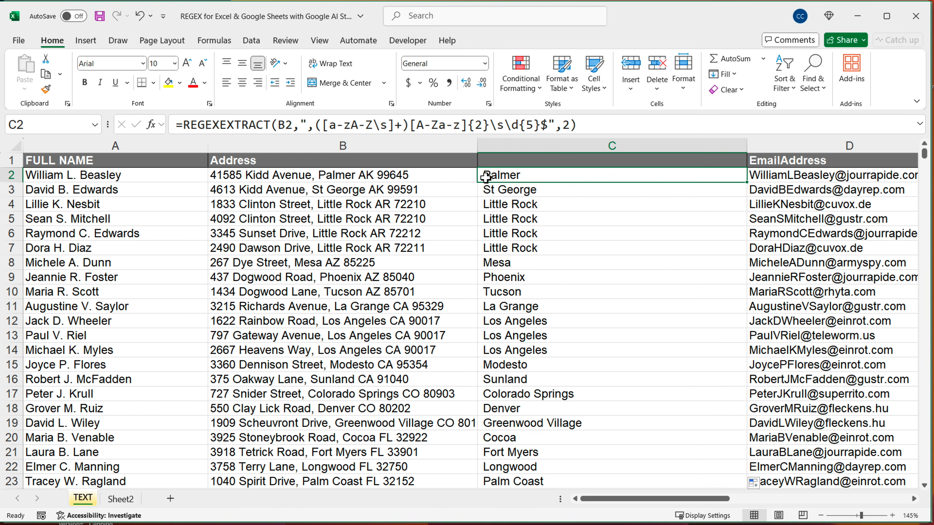
double_click(485, 178)
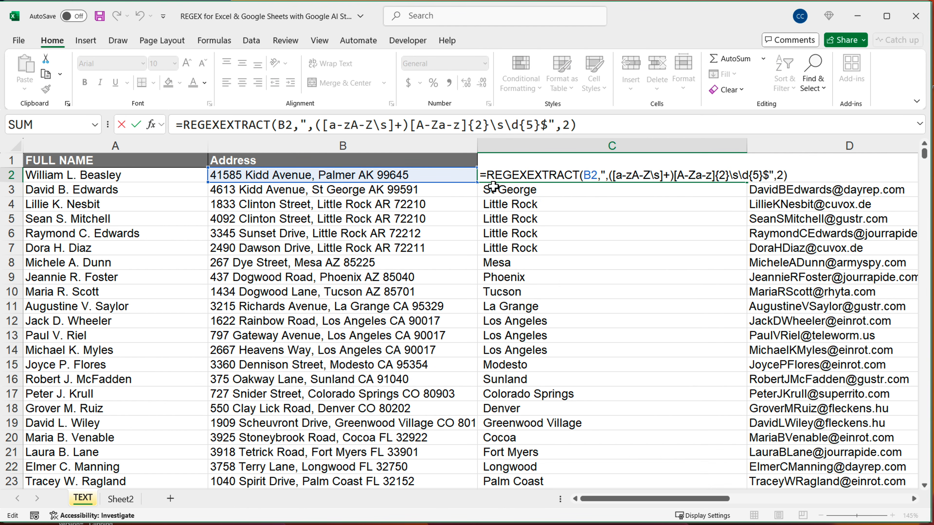
left_click(609, 178)
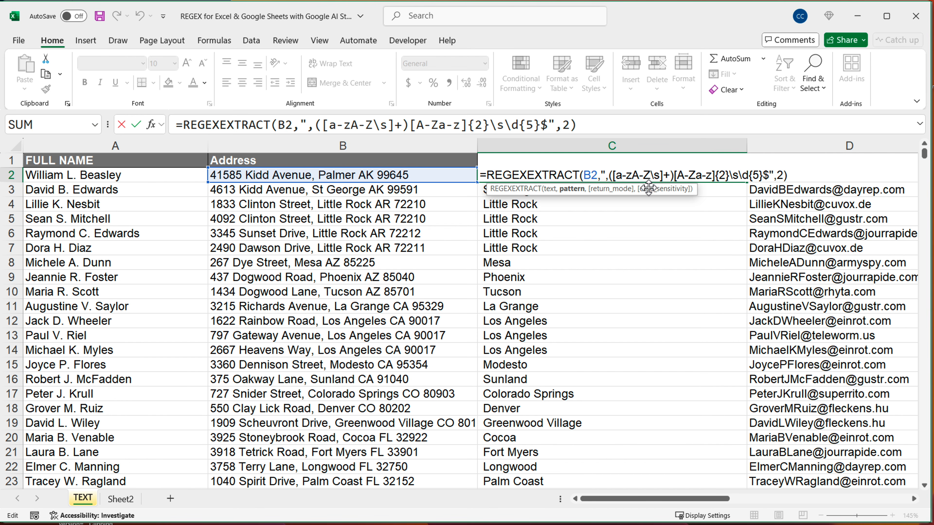
type("\\s")
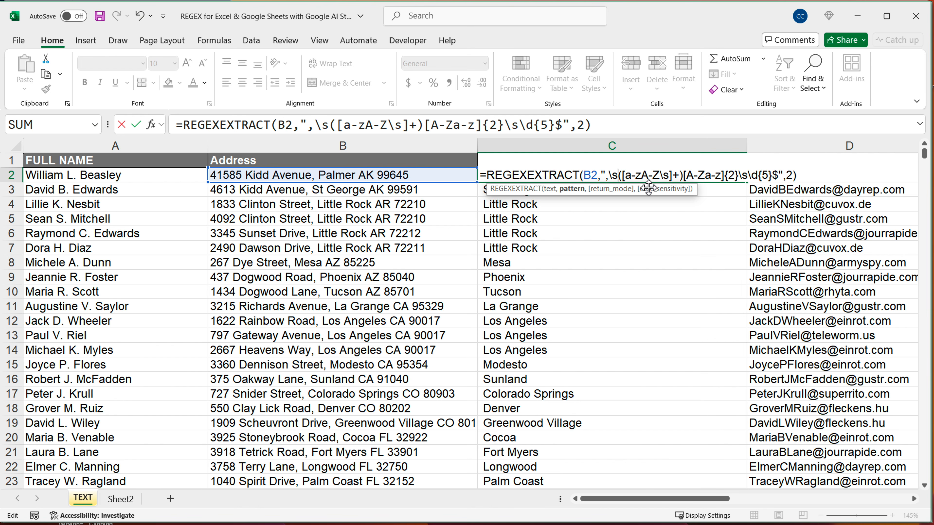
key("ctrl+Return")
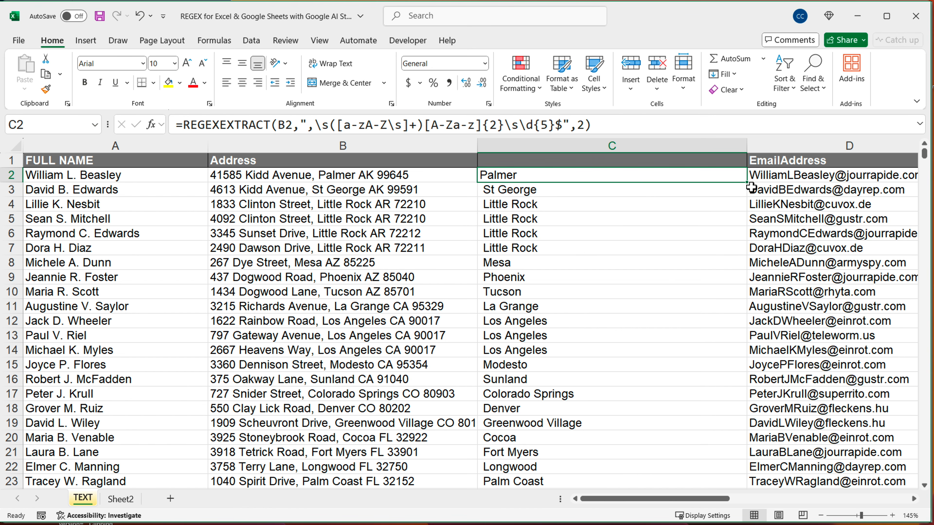
double_click(751, 188)
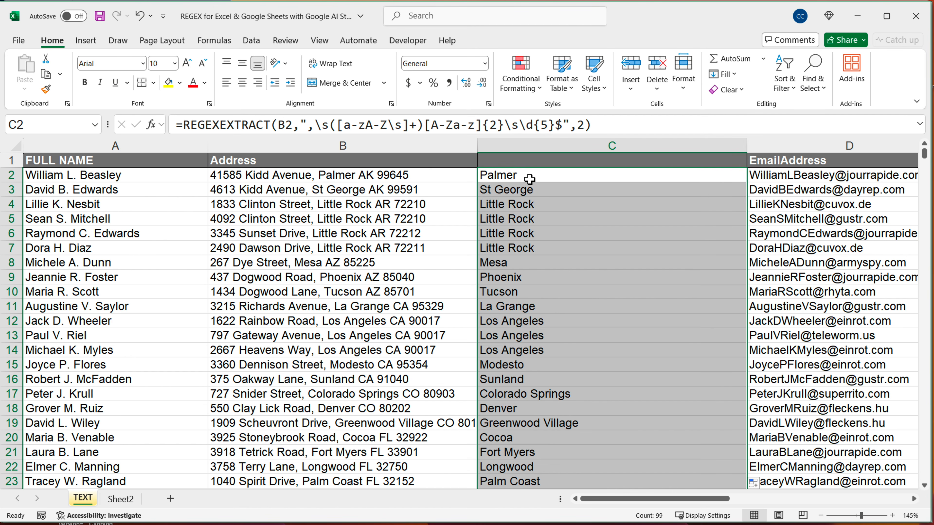
Insert \s between the capture group and [A-Za-z]{2} in the C2 pattern and fill the formula down column C
double_click(540, 180)
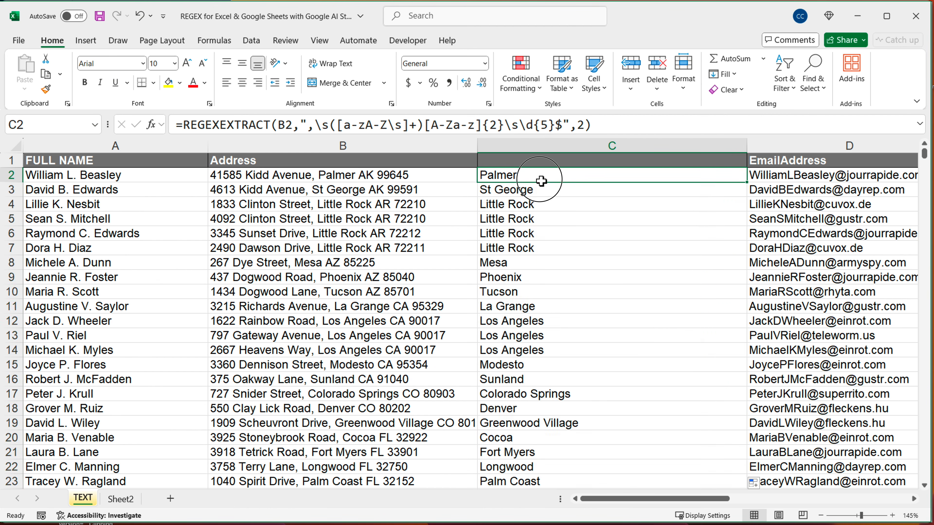
left_click_drag(688, 175, 769, 178)
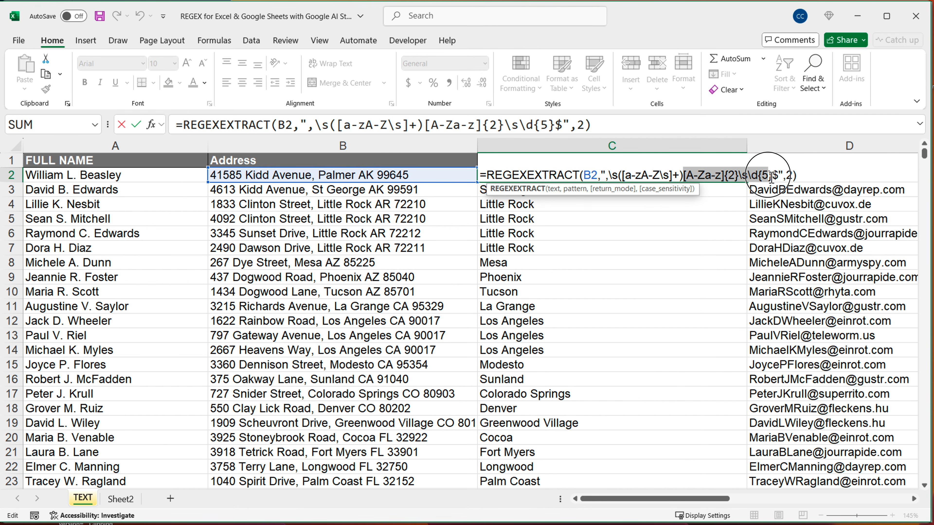
left_click(686, 177)
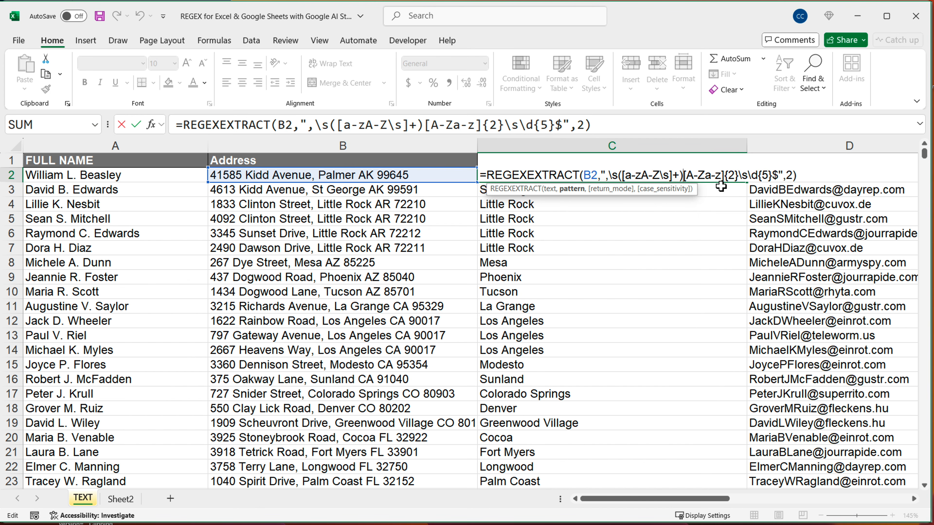
type("\\s")
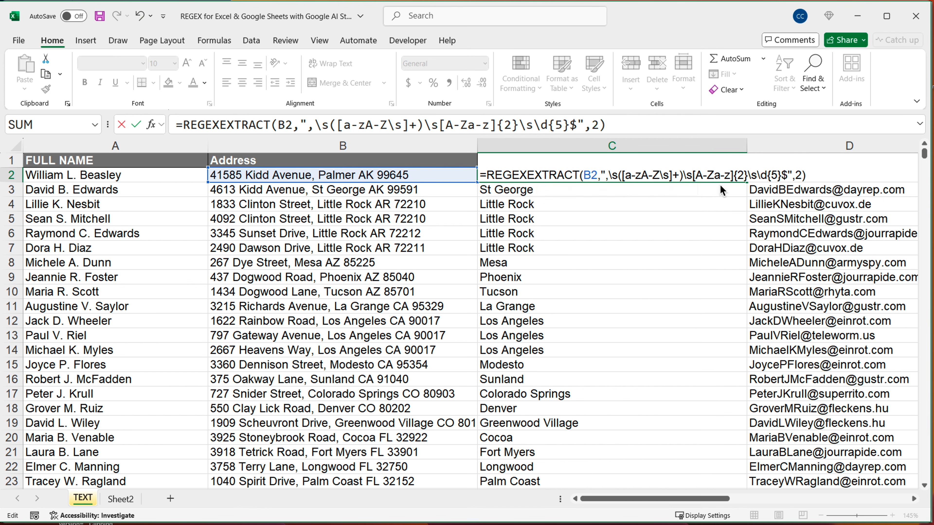
key("Return")
key("Up")
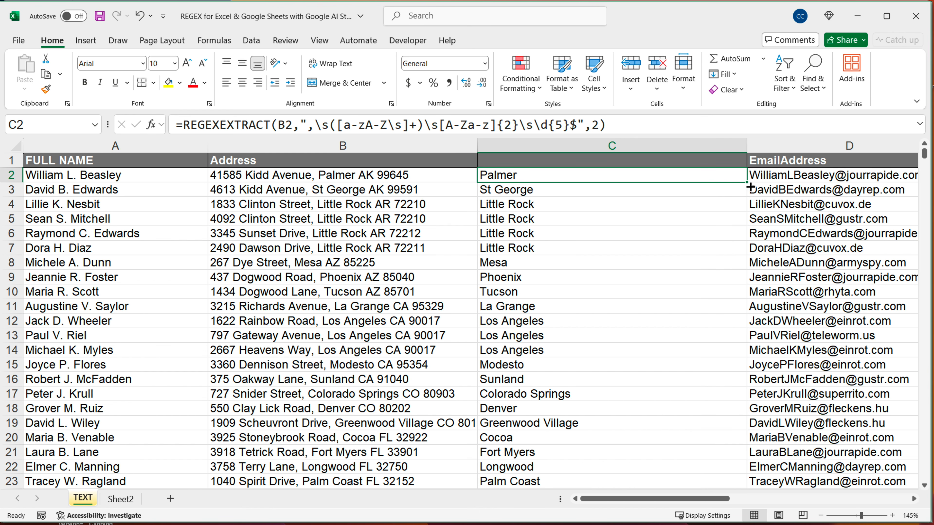
double_click(747, 181)
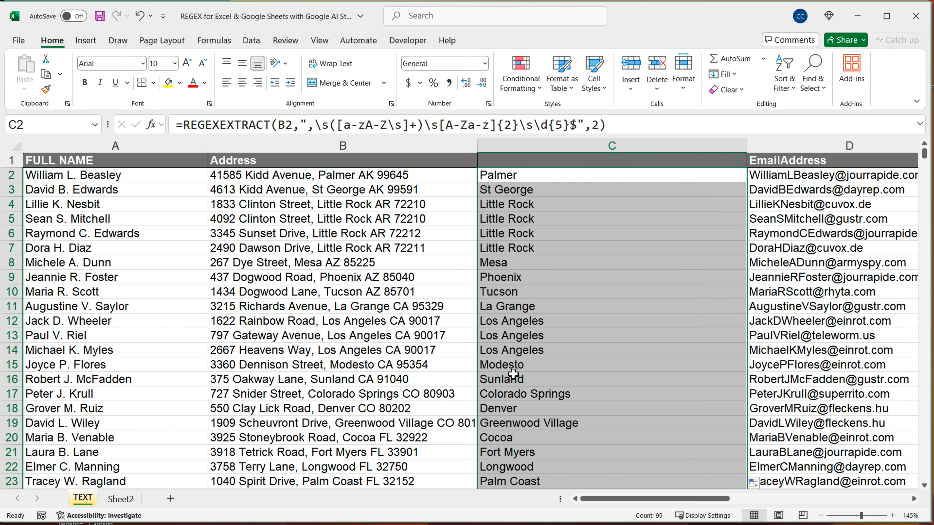
Copy the full REGEXEXTRACT formula text from C2, including its return mode argument, leaving the cell unedited
double_click(535, 177)
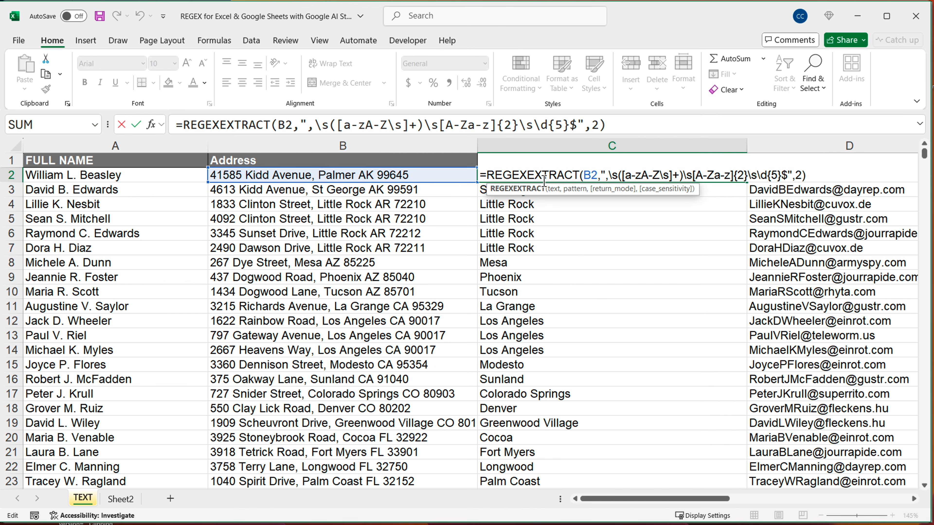
triple_click(546, 177)
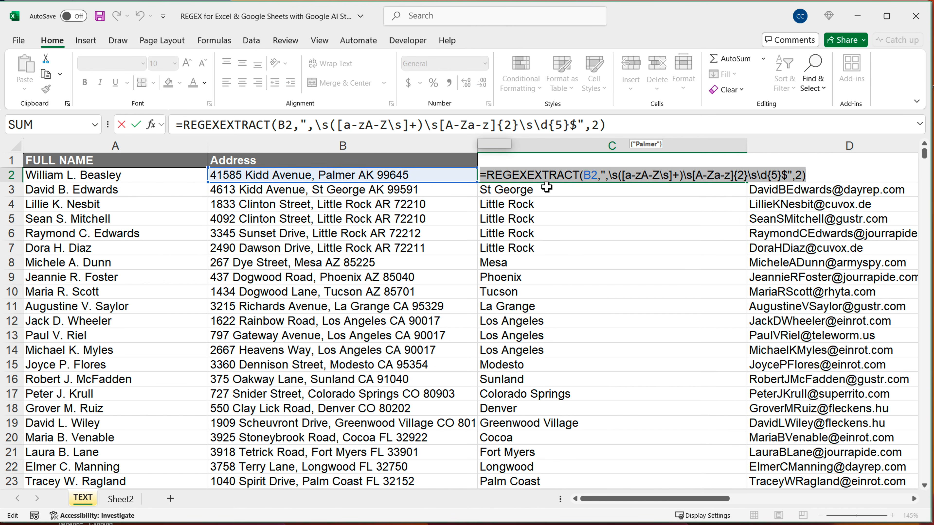
left_click(802, 176)
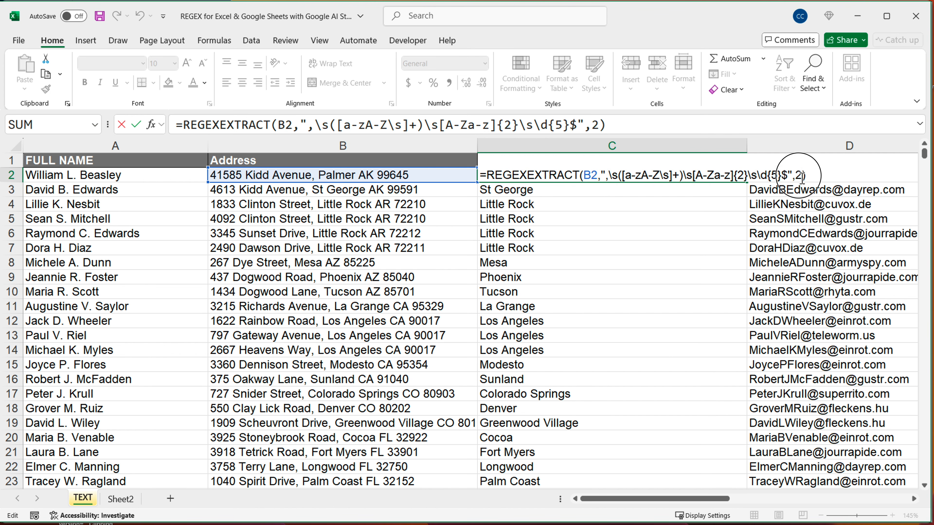
left_click_drag(795, 176, 806, 175)
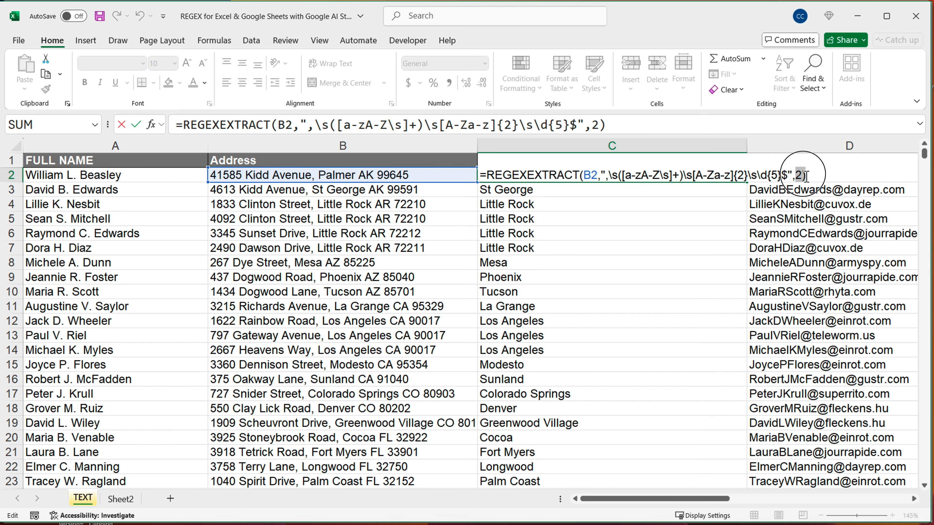
left_click(798, 176)
triple_click(799, 177)
key("super+c")
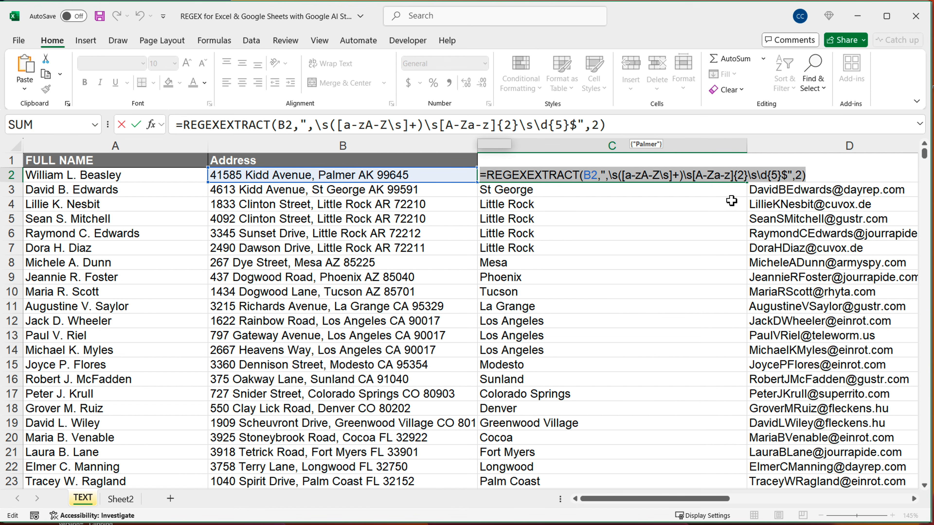
key("Escape")
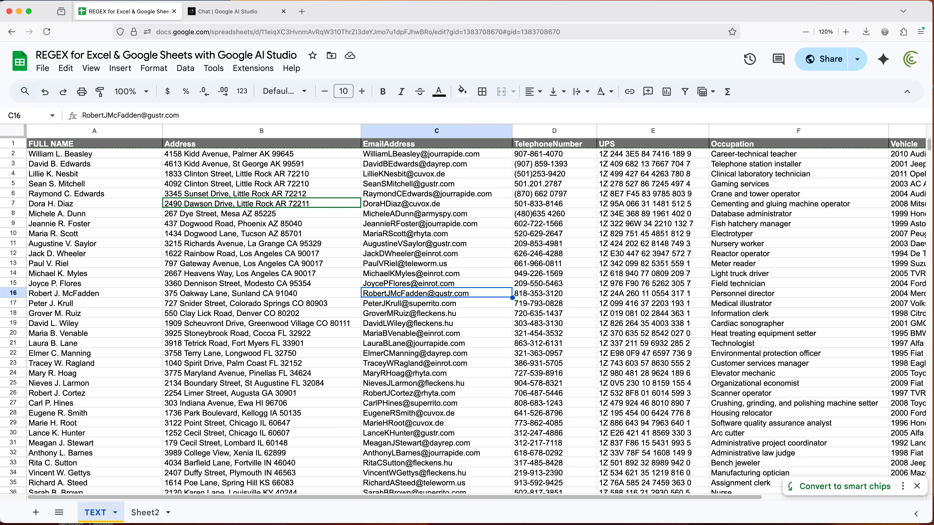
In the Google Sheets file, insert a blank column before EmailAddress and paste the copied REGEXEXTRACT formula into C2
left_click(434, 133)
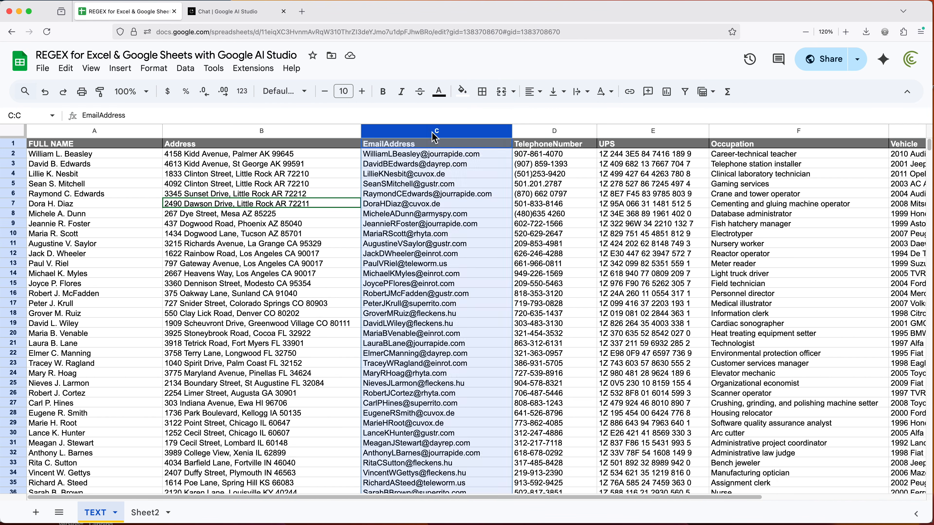
right_click(434, 133)
left_click(478, 175)
left_click(403, 154)
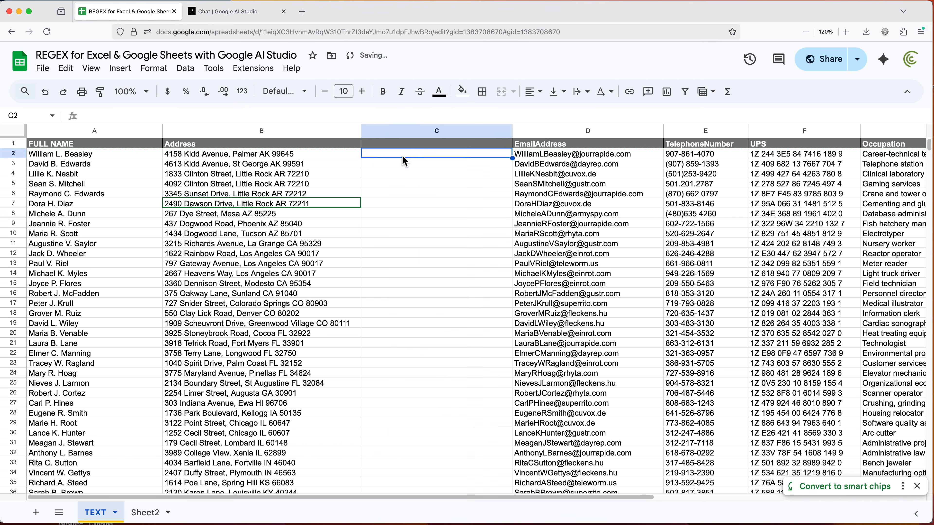
key("super+v")
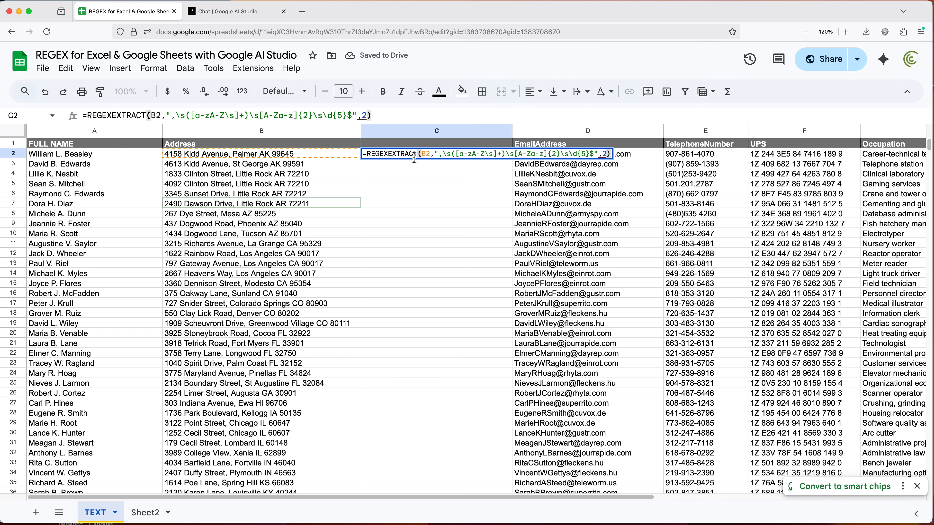
key("Return")
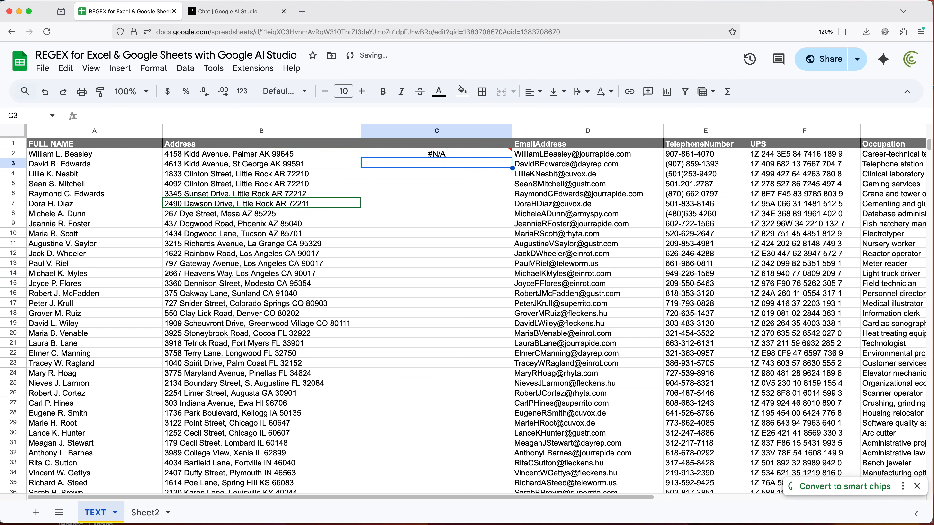
Remove the return mode argument 2 and its comma from the C2 formula, then accept the suggested autofill down column C
double_click(437, 155)
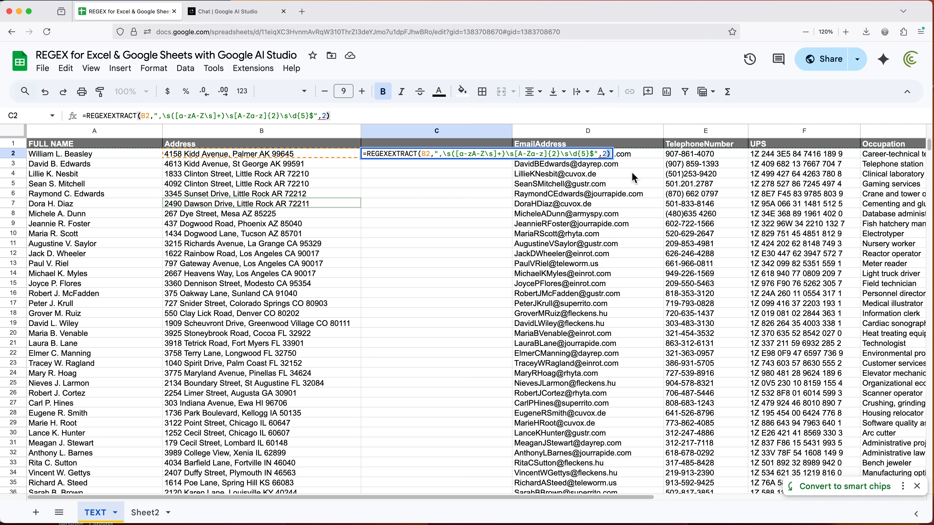
key("BackSpace")
key("BackSpace")
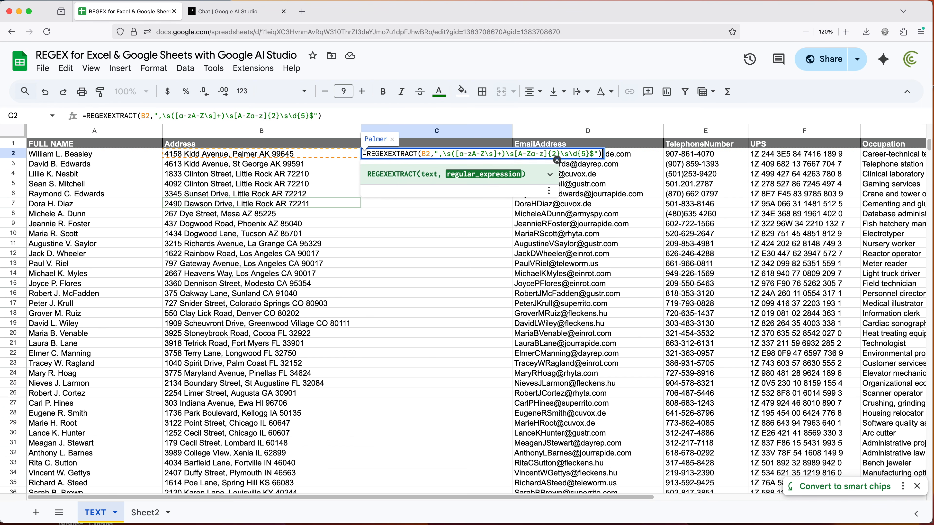
key("Return")
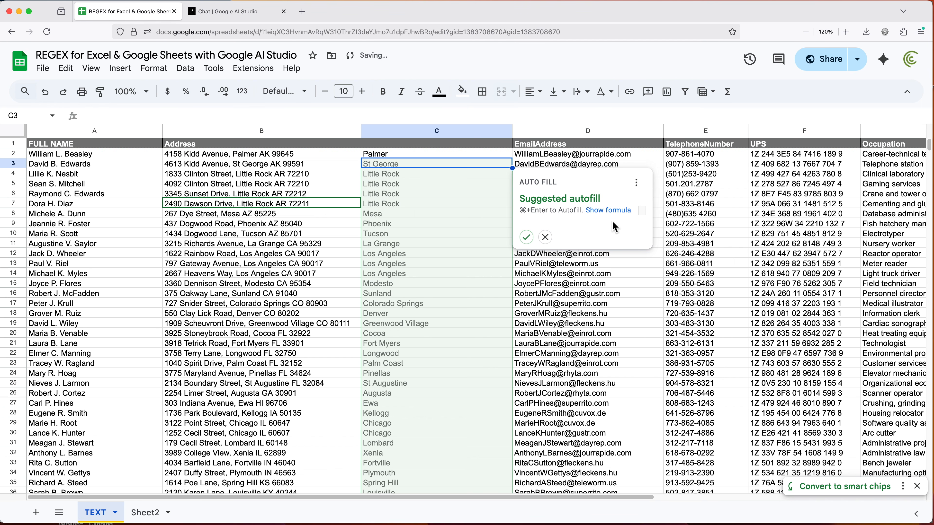
left_click(526, 237)
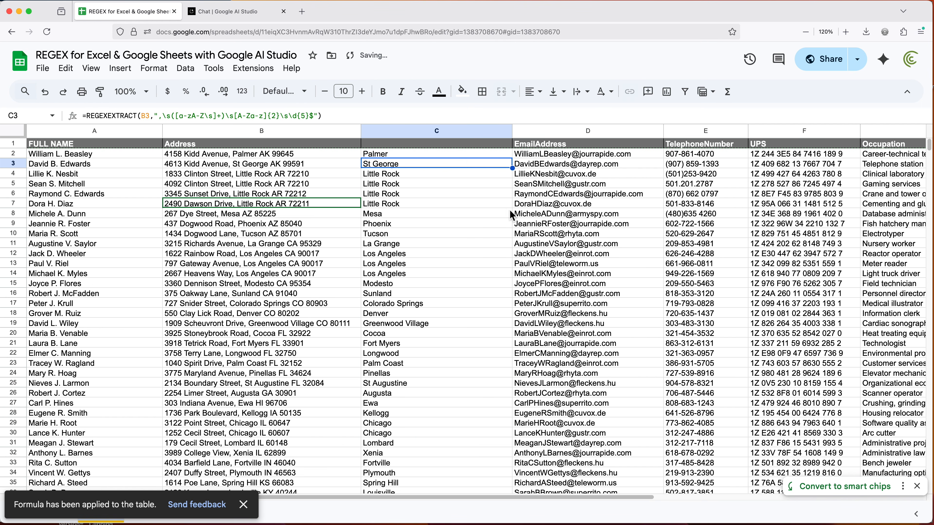
Review the two-argument REGEXEXTRACT formula in C2 against the addresses in column B
double_click(468, 153)
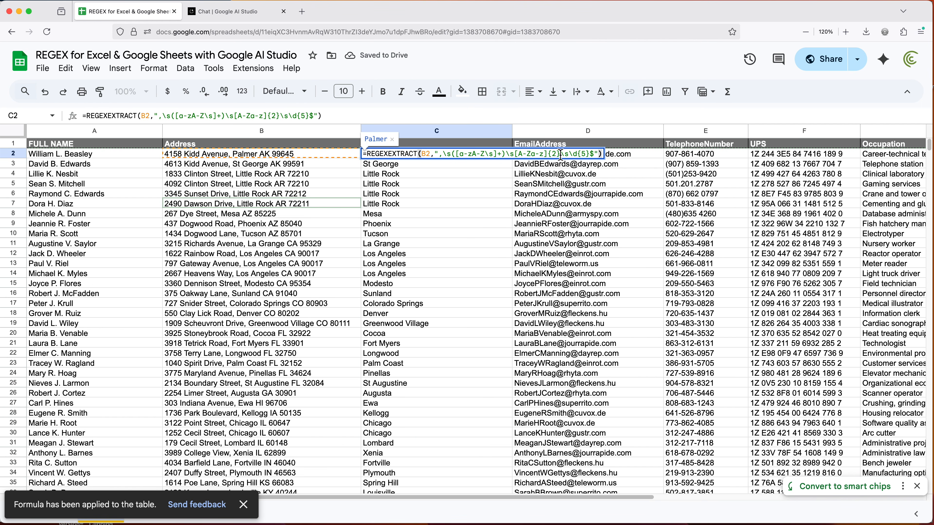
left_click(599, 154)
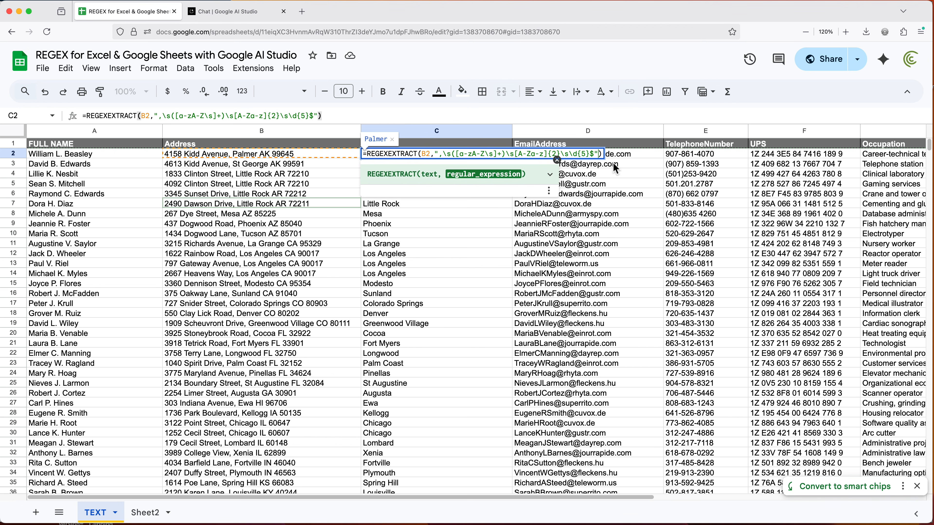
key("Return")
left_click(438, 157)
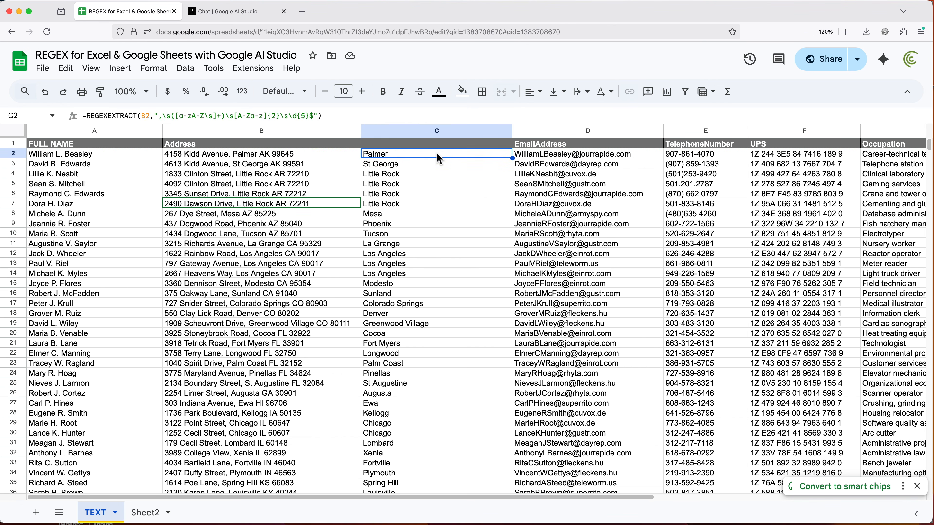
left_click_drag(259, 156, 258, 384)
Copy the email addresses in D2:D5 and switch to Google AI Studio
left_click(588, 173)
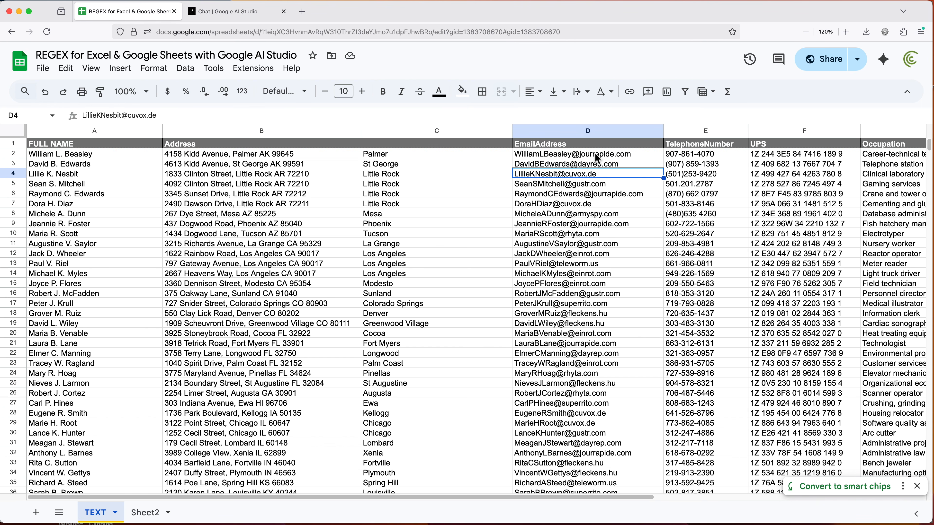
left_click_drag(596, 155, 596, 189)
key("super+c")
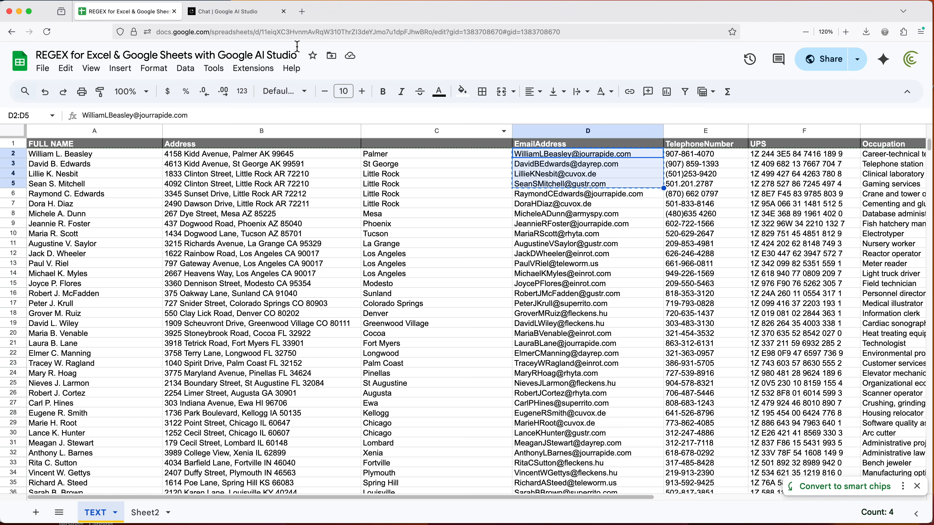
left_click(221, 12)
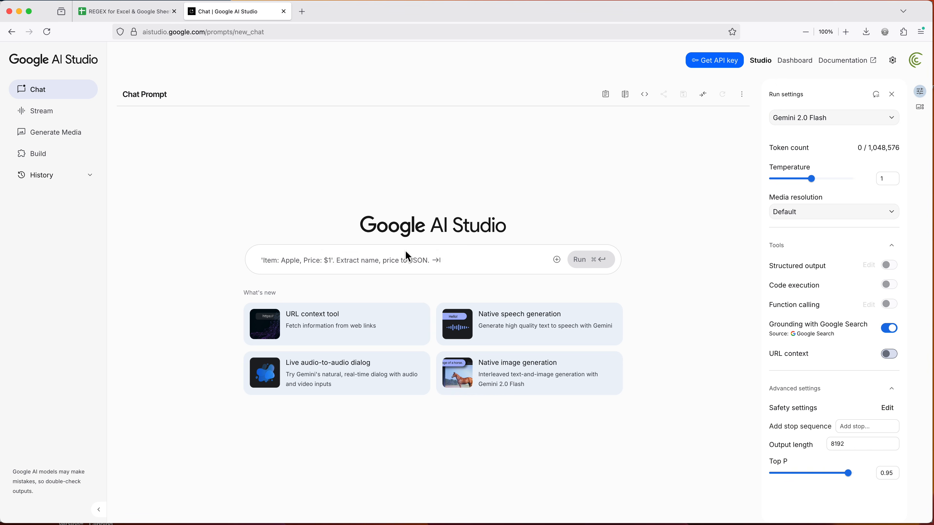
Write a prompt asking for a regular expression to match domains from this list and paste the copied email addresses below it
type("I need re")
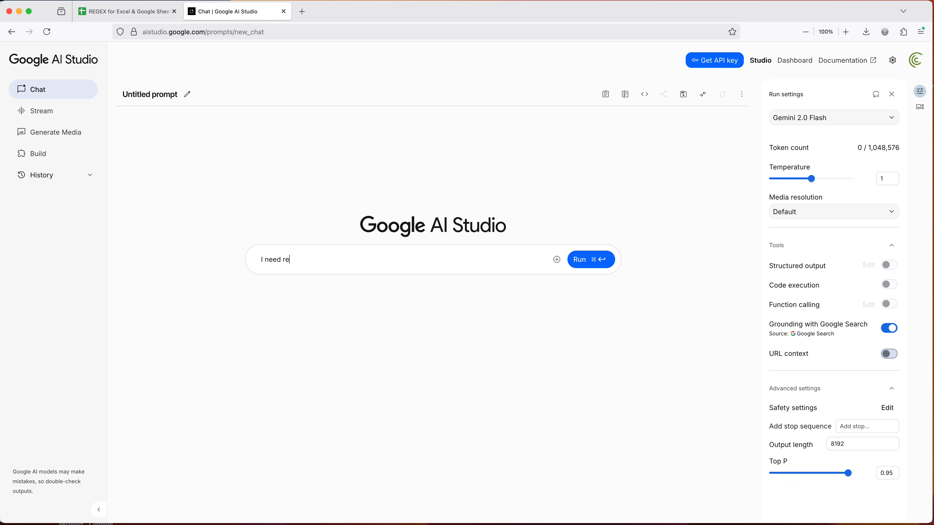
type("gular expression to match doamins from this list")
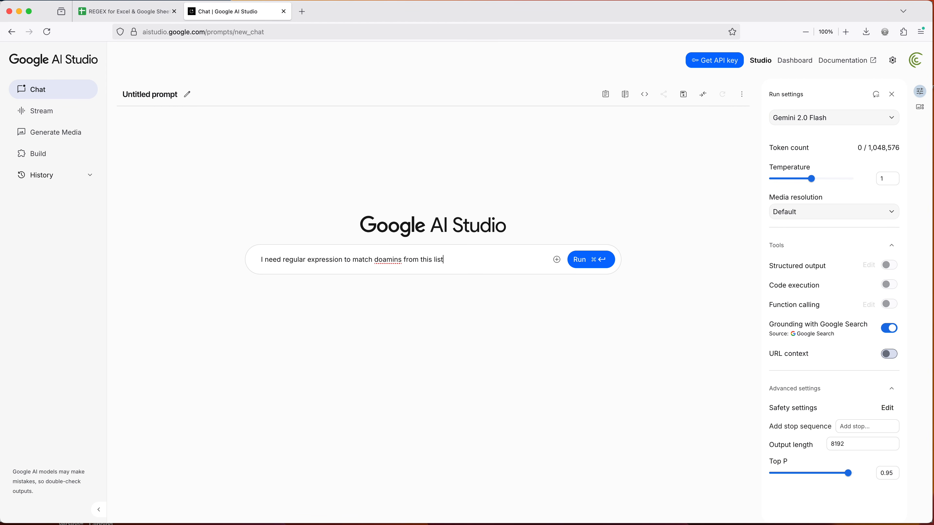
key("Return")
key("Return")
key("super+v")
Correct the misspelled word in the prompt's first line to "domains"
right_click(390, 252)
left_click(388, 257)
right_click(386, 259)
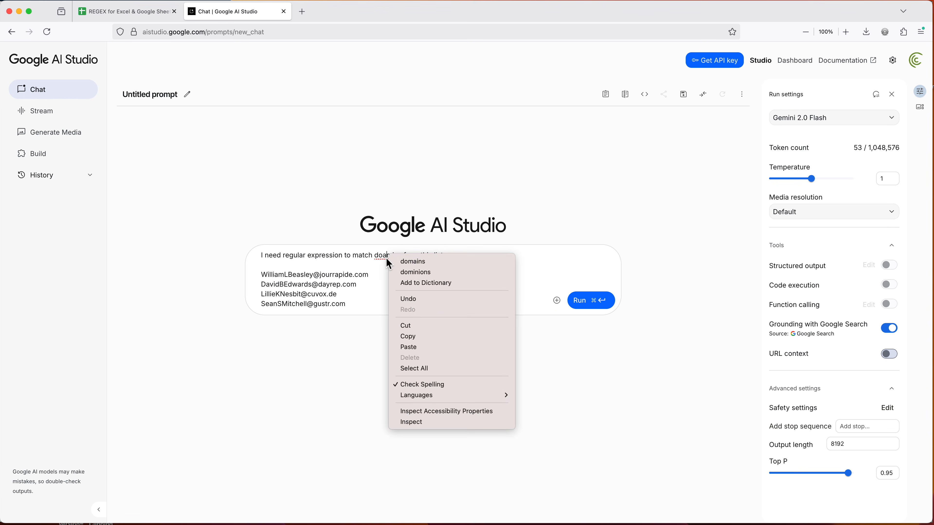
left_click(416, 272)
double_click(403, 256)
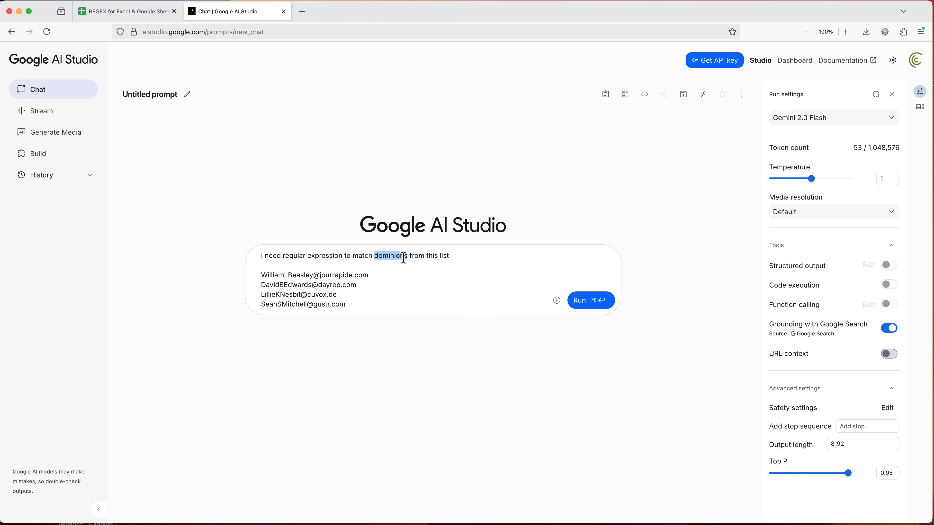
type("domains")
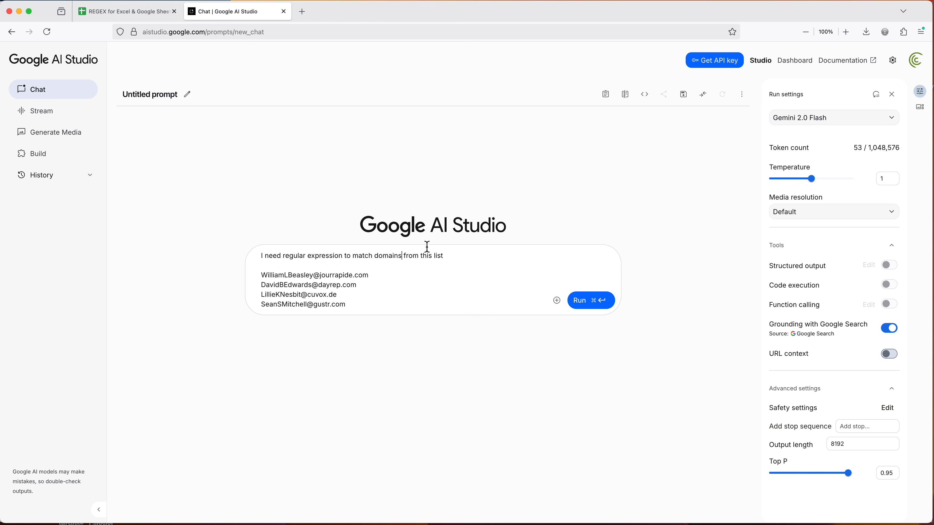
Add "Just give me the pattern only, no explanation." after the request, above the email list
left_click(398, 289)
type(",")
key("Return")
type("n")
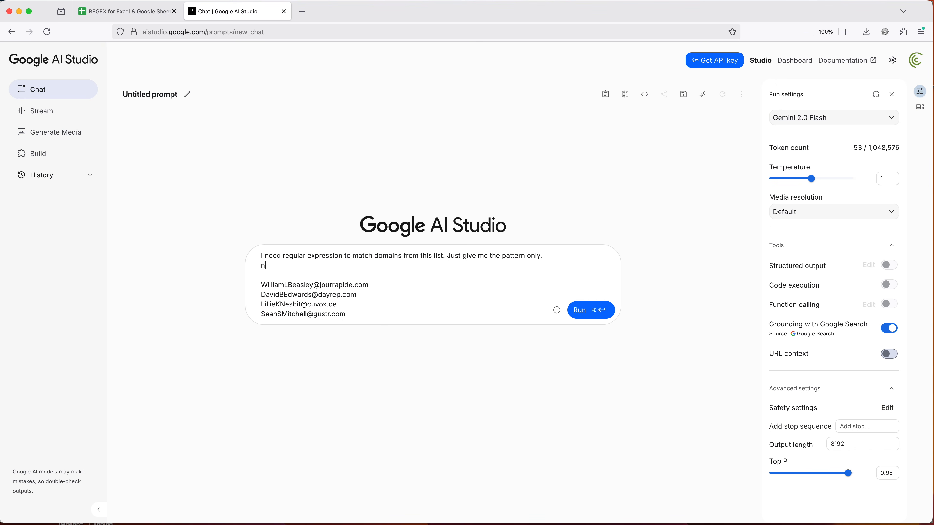
type("o explanation.")
Select the Gemini 2.0 Flash model and run the prompt
left_click(822, 124)
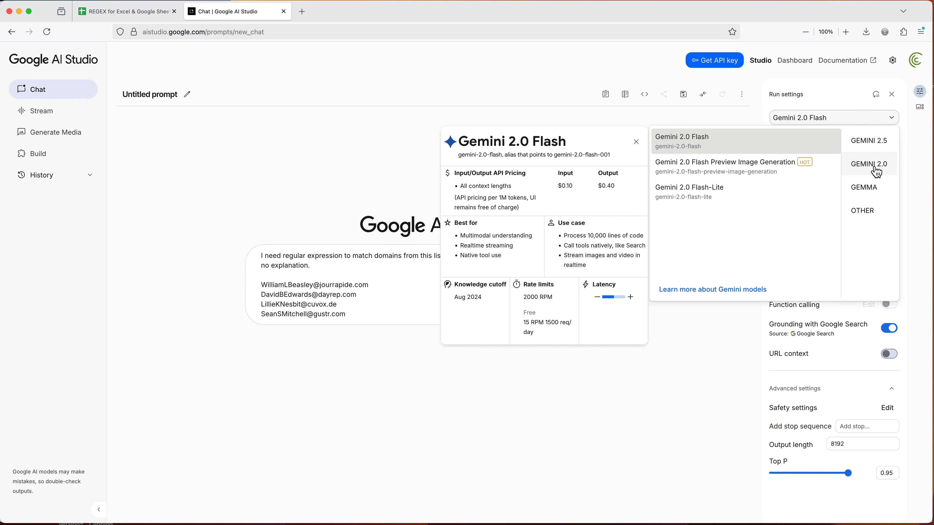
left_click(801, 147)
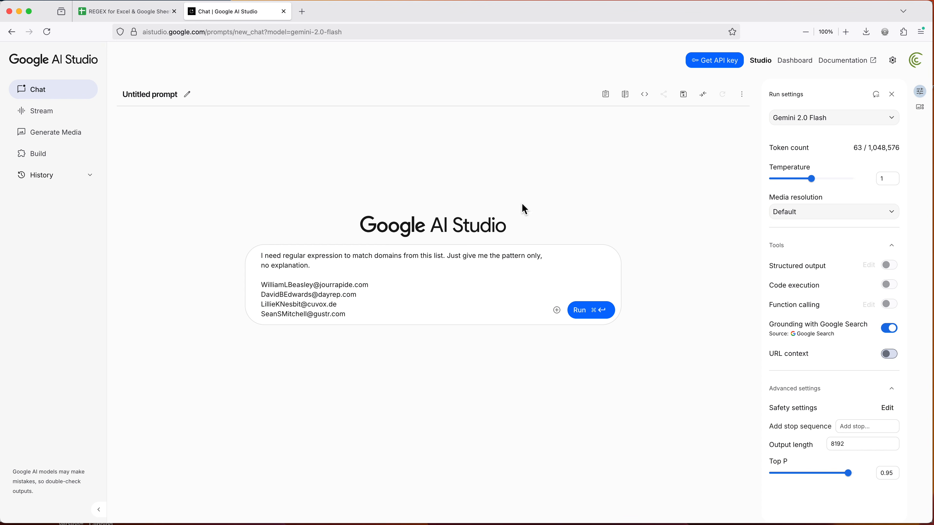
left_click(591, 310)
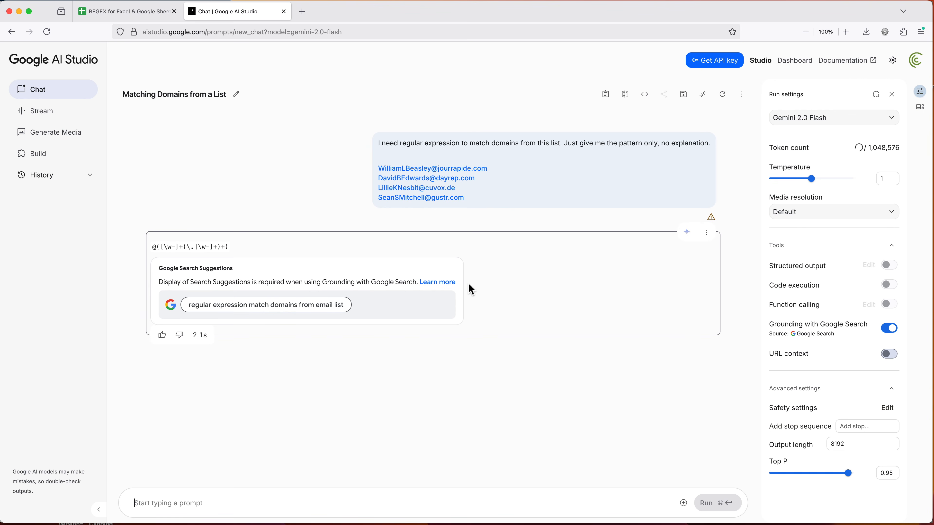
Copy the generated regex pattern and, back in the Google Sheets file, insert a blank column before TelephoneNumber
triple_click(211, 247)
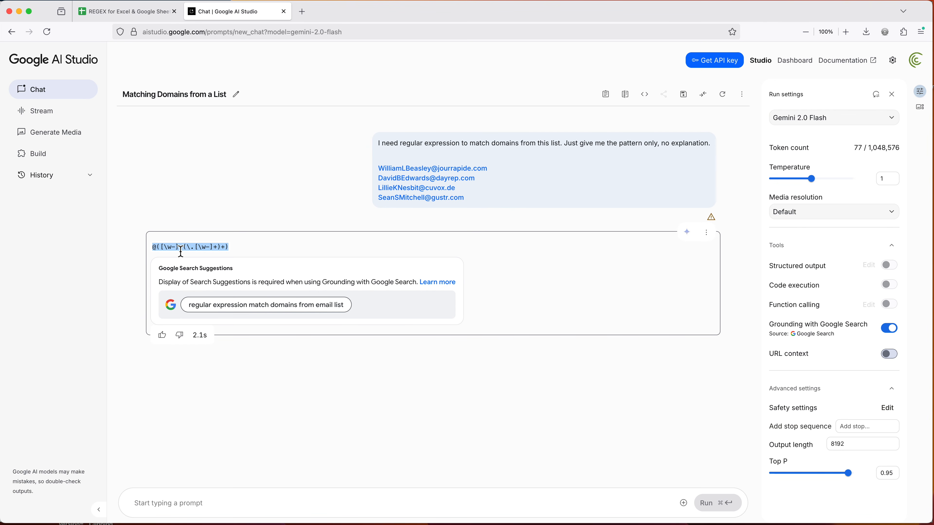
left_click(137, 17)
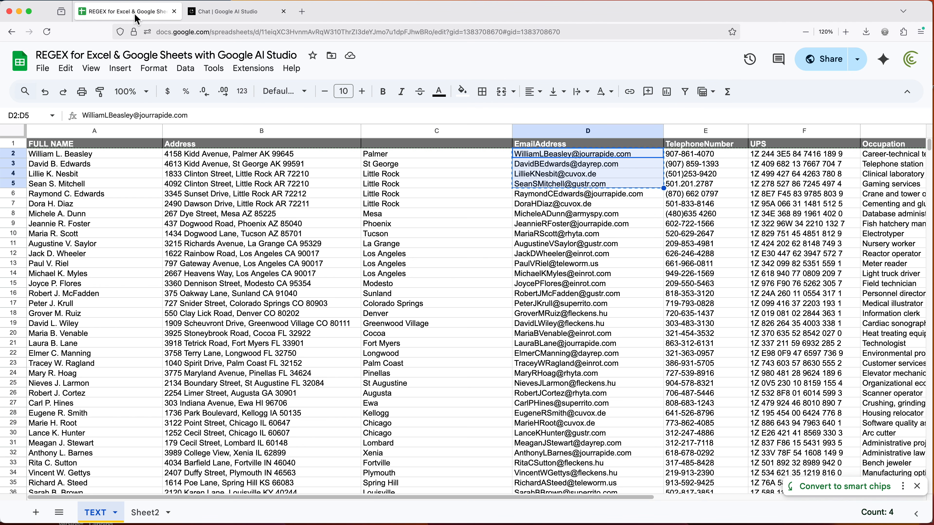
left_click(454, 159)
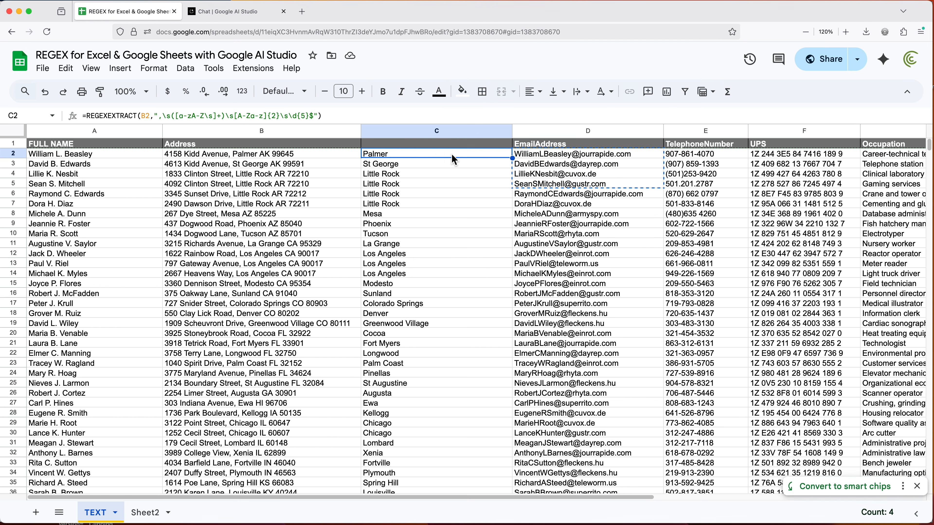
right_click(681, 131)
left_click(727, 208)
Enter =REGEXEXTRACT(D2,"@([\w-]+(\.[\w-]+)+)") in E2, using the copied pattern on the first email address
left_click(685, 156)
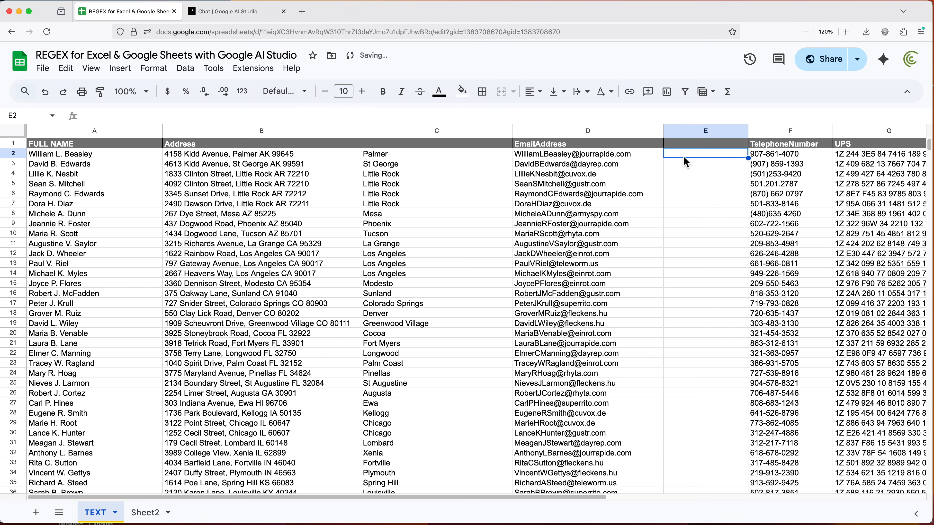
type("=REGE")
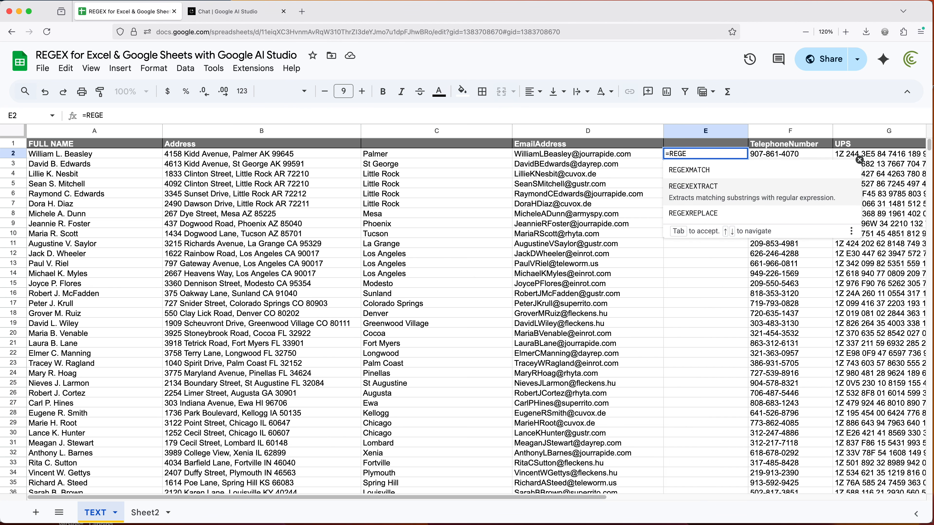
left_click(717, 195)
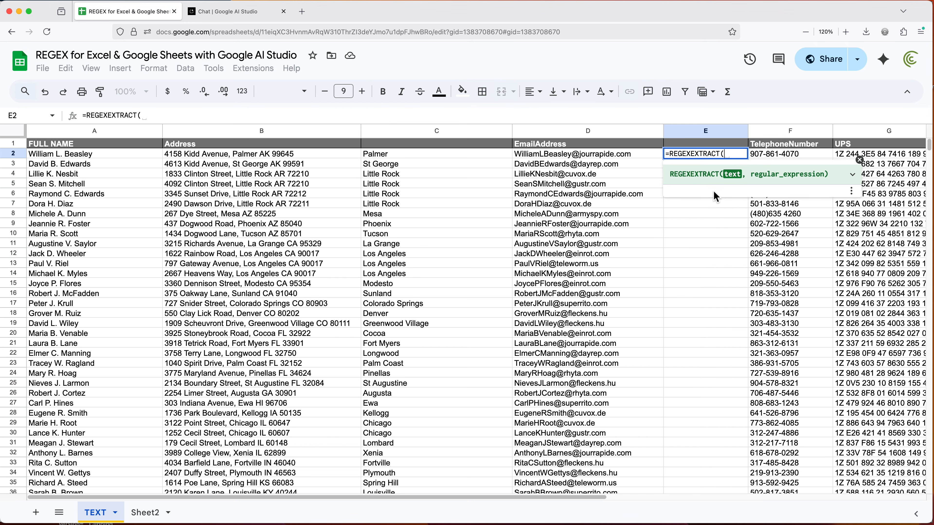
left_click(606, 160)
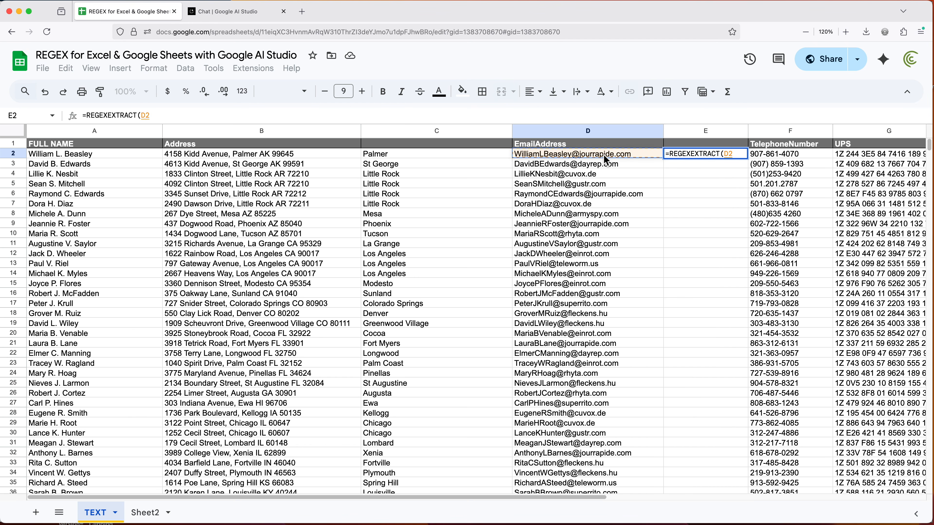
type(",")
type("\"@([\\w-]+(\\.[\\w-]+)+)")
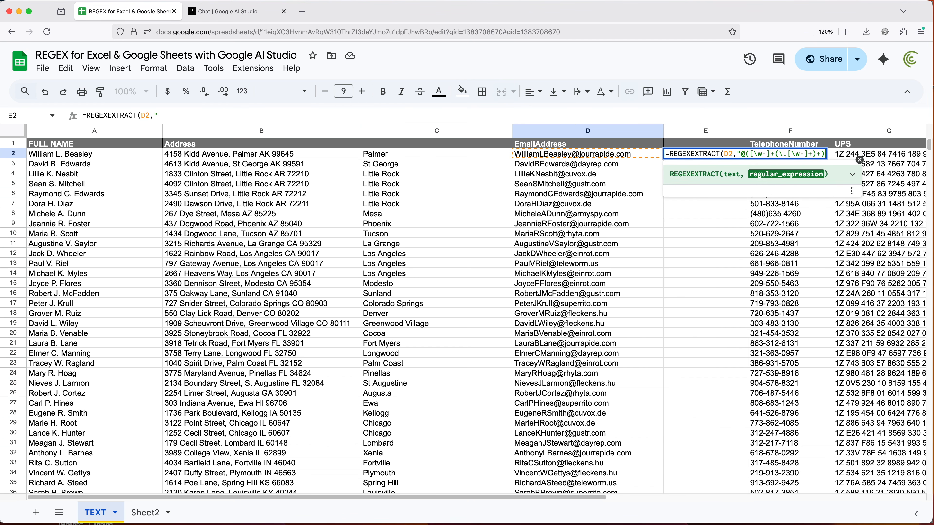
type("\")")
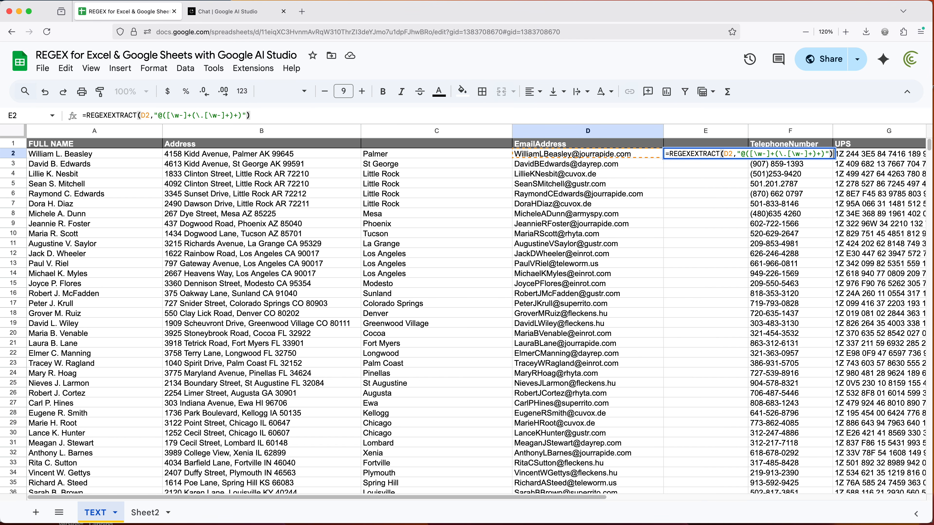
key("Return")
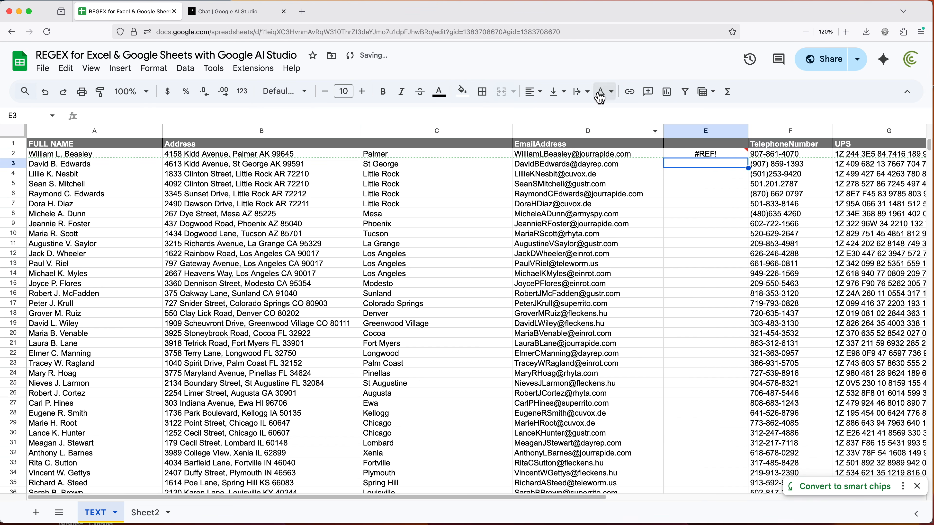
Insert another blank column before TelephoneNumber to give the E2 formula room for its second result, and check F2
left_click(728, 175)
left_click(723, 158)
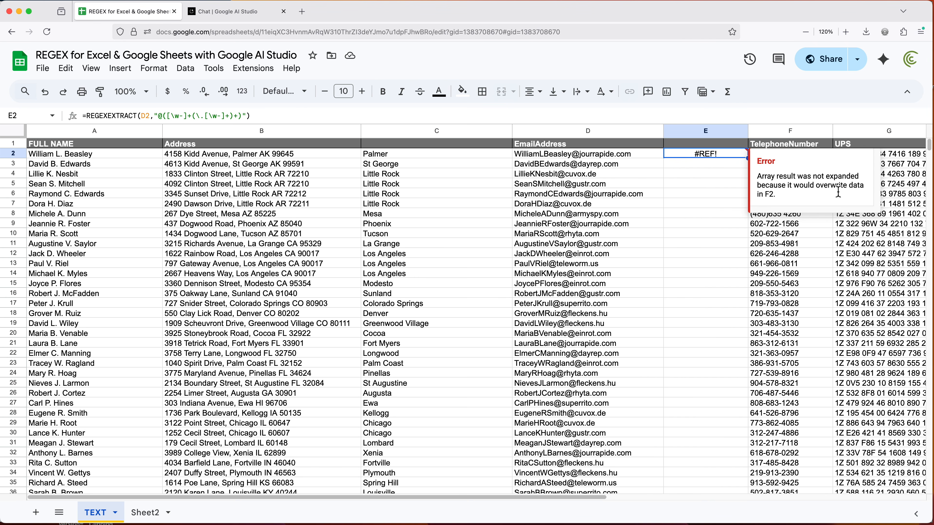
left_click(789, 131)
right_click(792, 132)
left_click(815, 215)
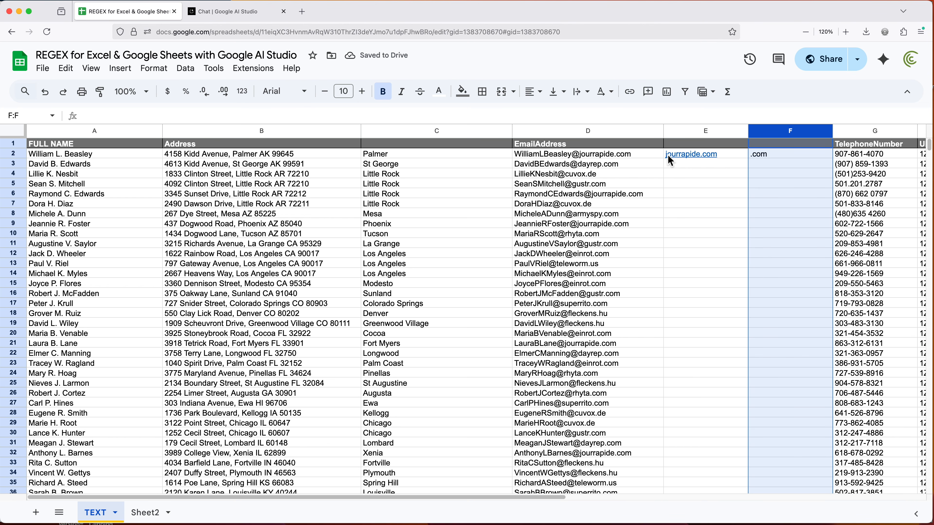
left_click(785, 157)
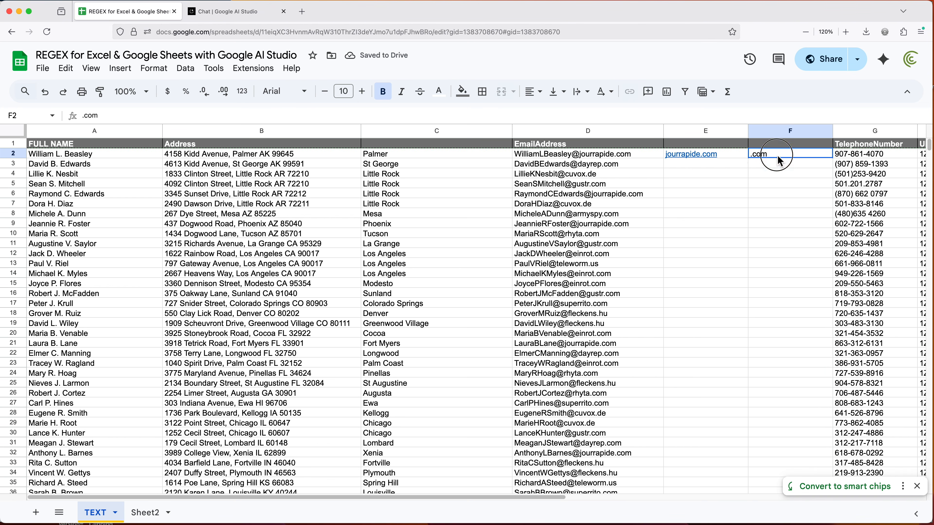
Copy the complete REGEXEXTRACT formula from E2 without changing the cell
left_click(739, 157)
left_click(642, 118)
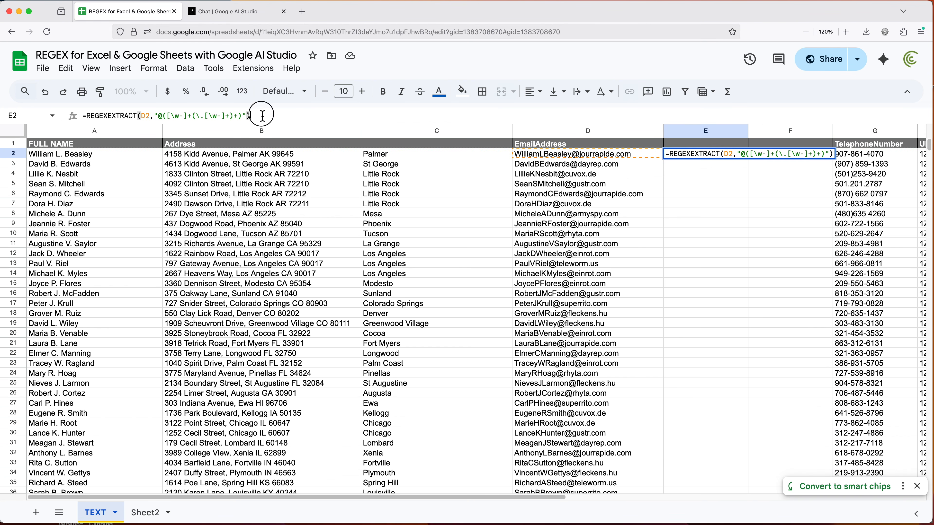
left_click_drag(253, 116, 70, 116)
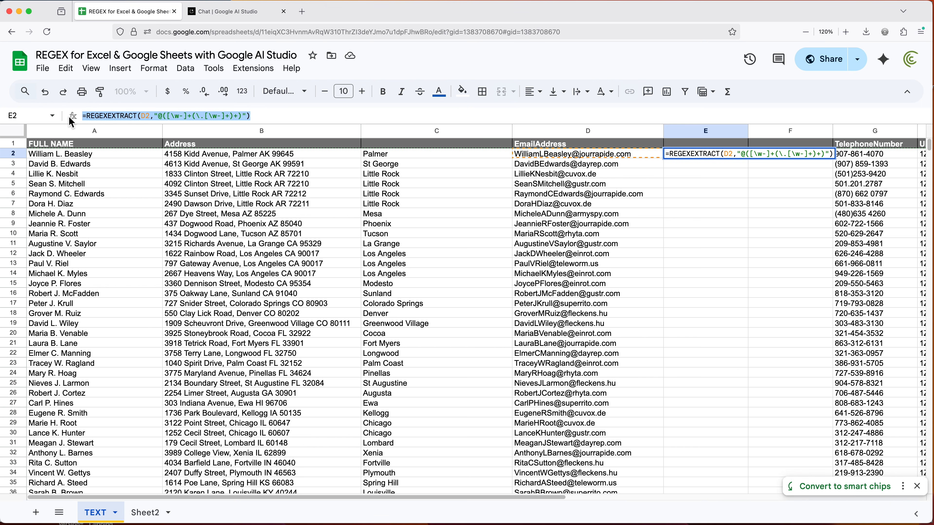
key("Escape")
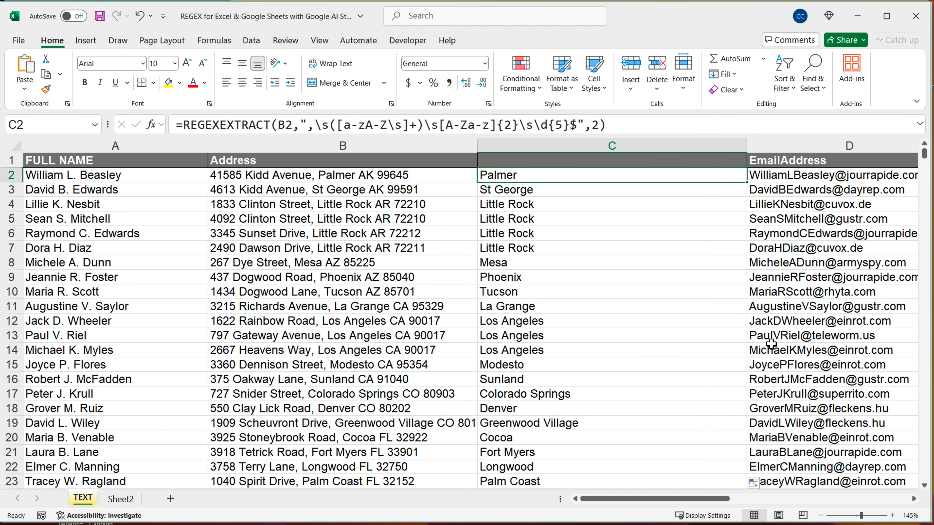
In the Excel workbook, insert a blank column before TelephoneNumber and put the copied formula =REGEXEXTRACT(D2,"@([\w-]+(\.[\w-]+)+)") into E2
left_click_drag(702, 500, 797, 500)
right_click(520, 146)
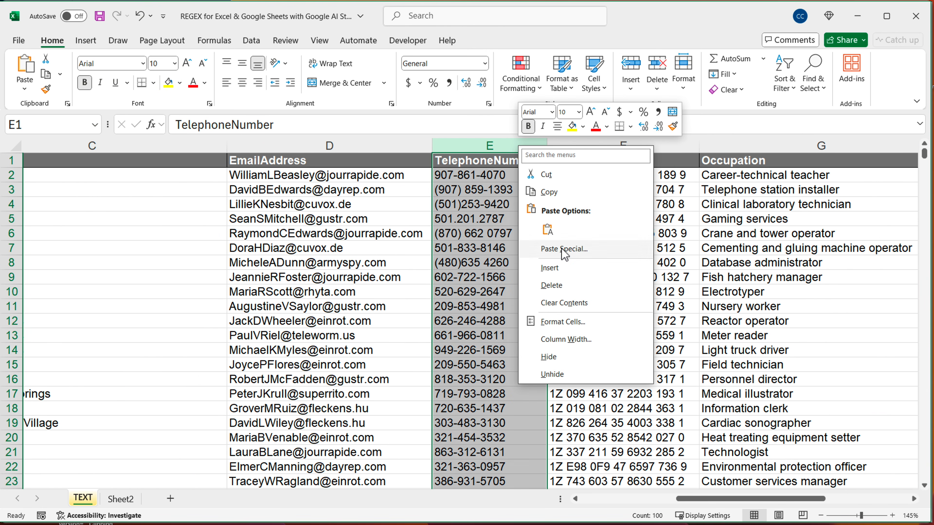
left_click(561, 273)
left_click(461, 176)
type("=REGEXEXTRACT(D2,\"@([\\w-]+(\\.[\\w-]+)+)\")")
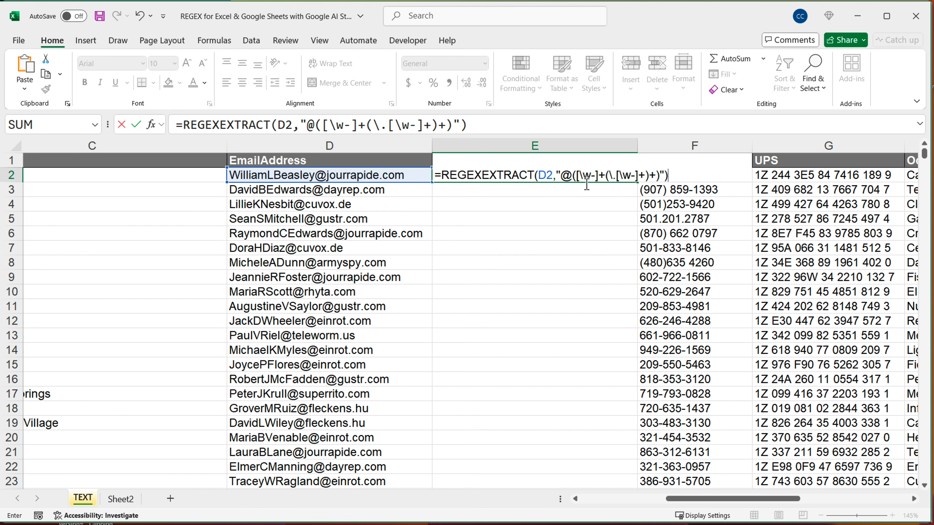
Add return mode 2, Capture groups of first match, to the E2 formula and commit it
left_click_drag(576, 177, 662, 176)
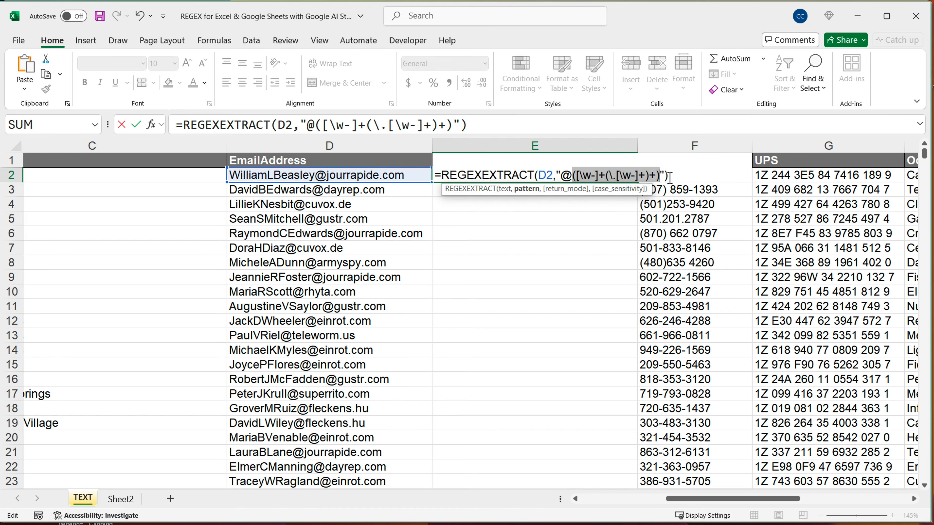
left_click(667, 176)
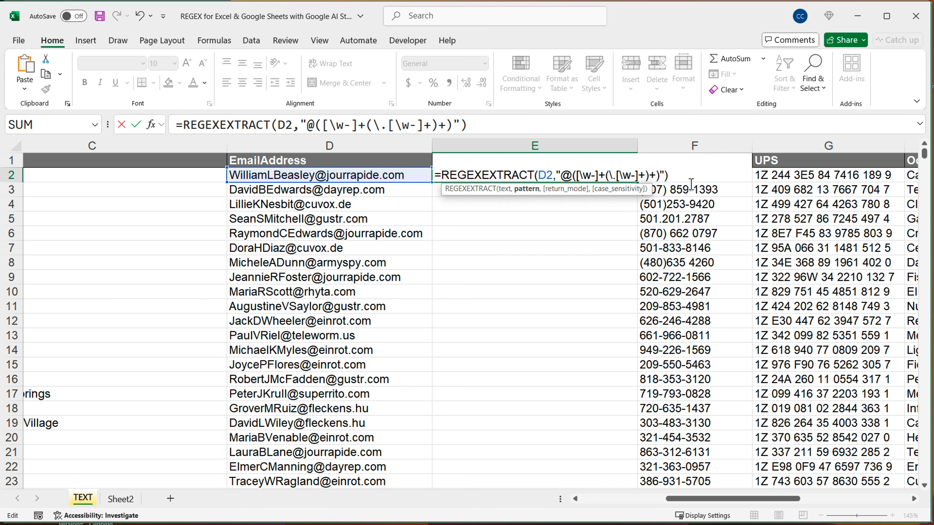
type(",")
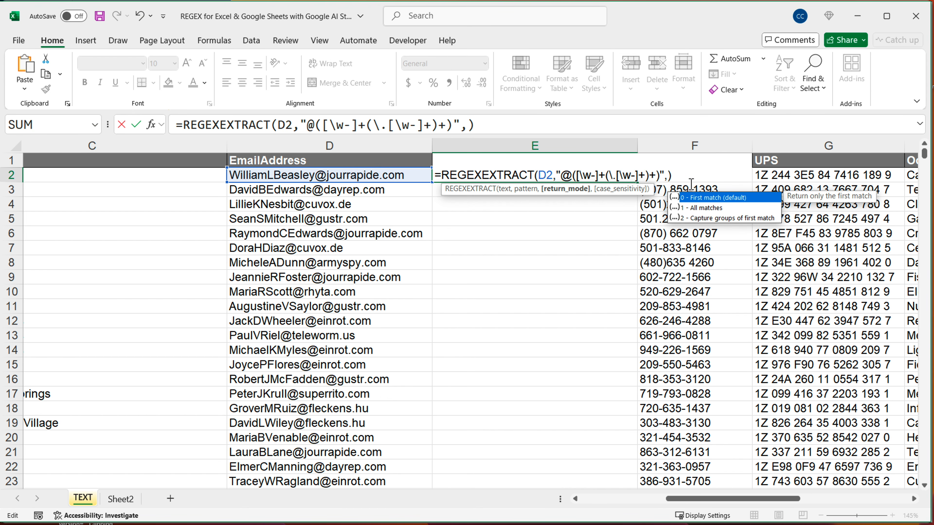
double_click(726, 218)
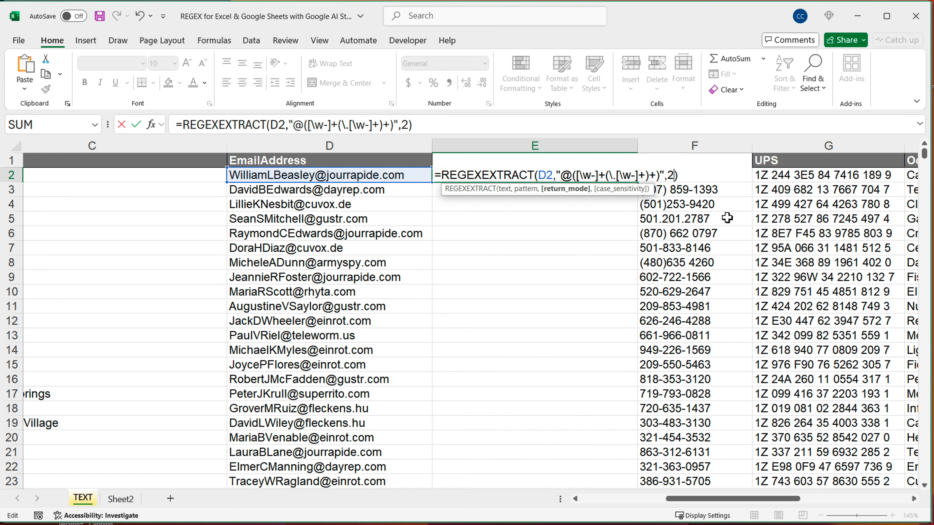
key("Return")
Insert a second blank column, F, before TelephoneNumber so the E2 formula can spill
left_click(618, 178)
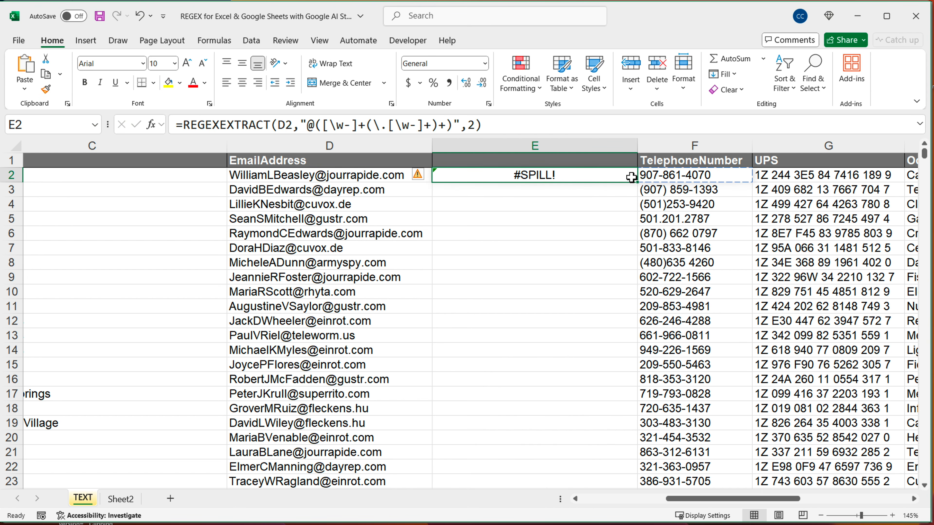
left_click(700, 149)
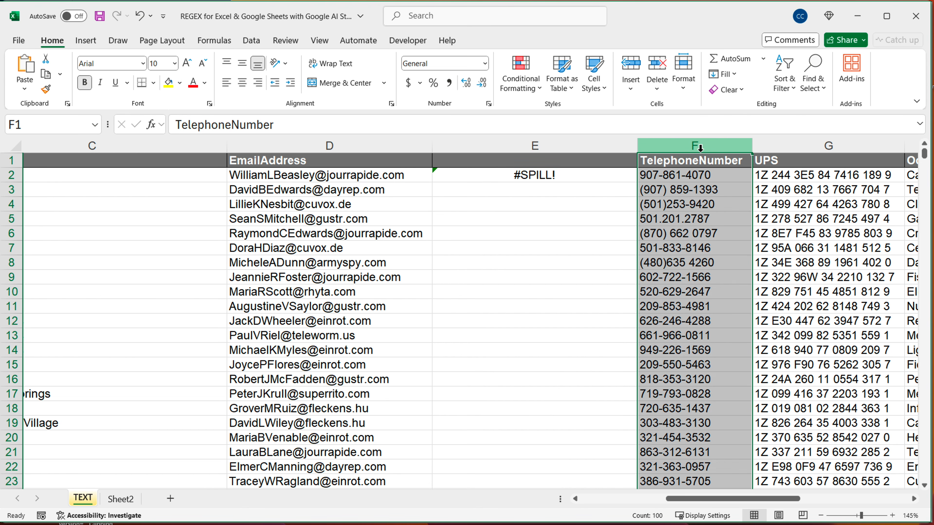
right_click(700, 149)
left_click(754, 275)
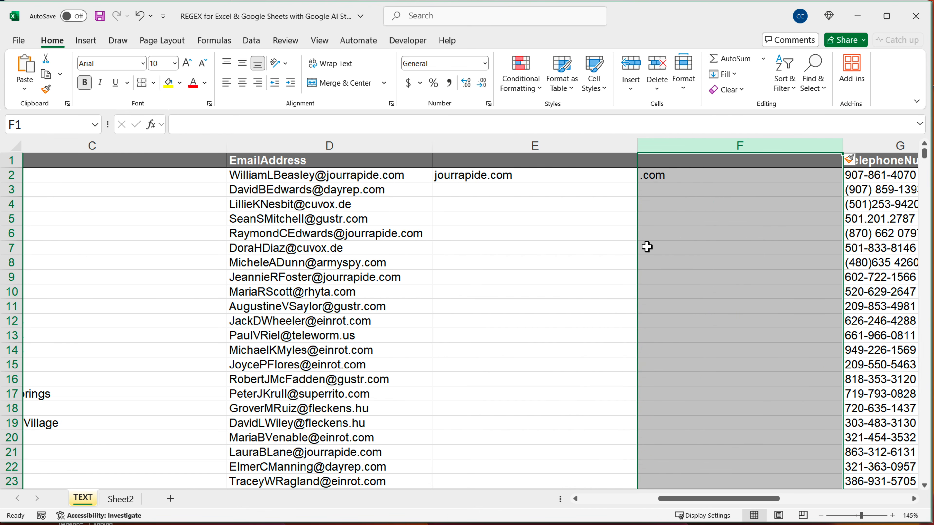
Compare the two capture-group results that the formula returns in E2 and F2
left_click(567, 180)
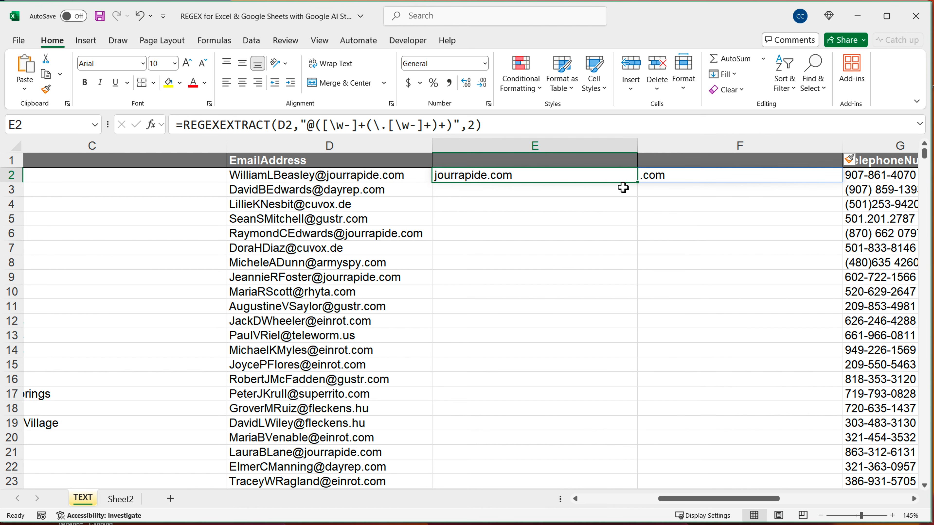
left_click(653, 177)
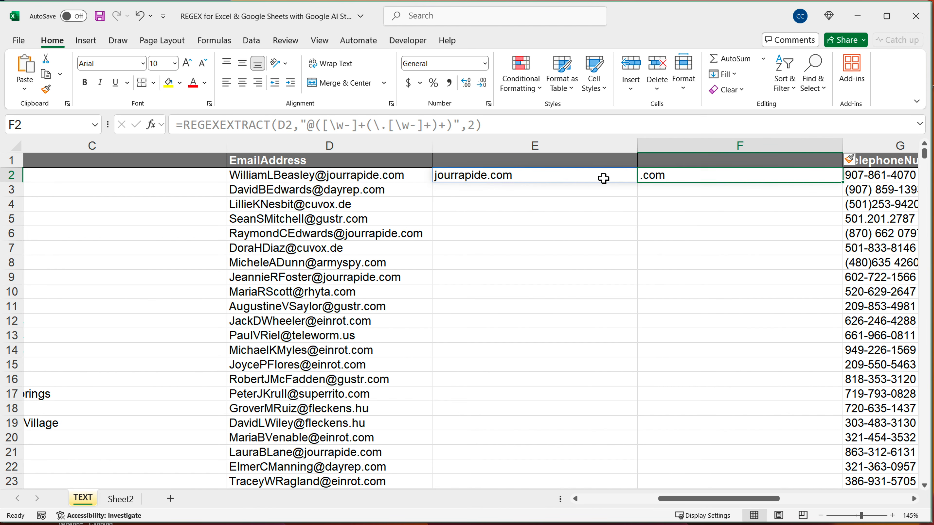
left_click(603, 178)
left_click(652, 177)
left_click(631, 178)
left_click(653, 179)
left_click(527, 182)
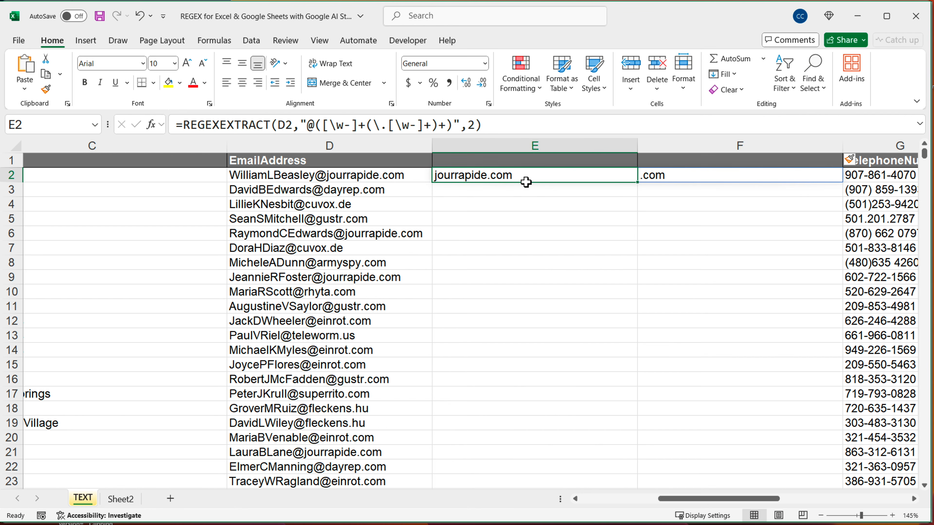
left_click(672, 180)
Remove the inner parentheses from the E2 pattern so the formula becomes =REGEXEXTRACT(D2,"@([\w-]+\.[\w-]++)",2)
double_click(536, 180)
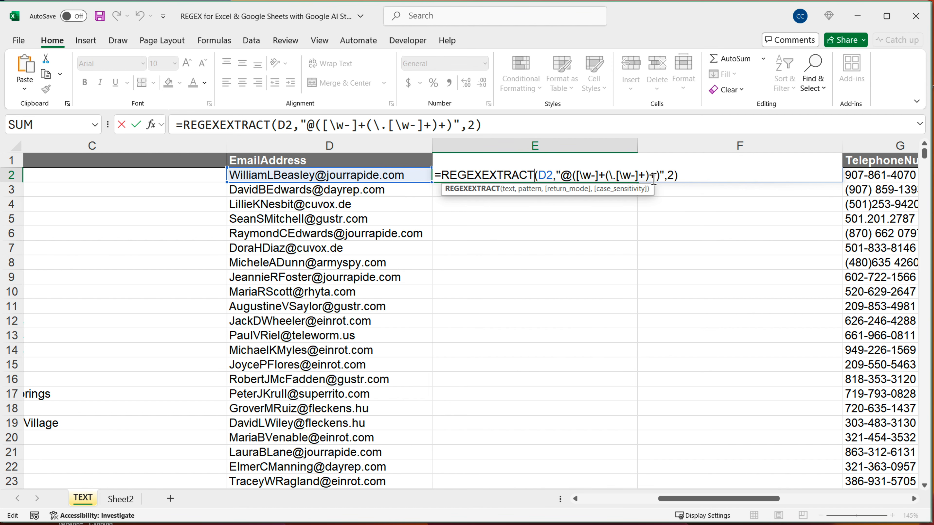
left_click_drag(650, 176, 605, 180)
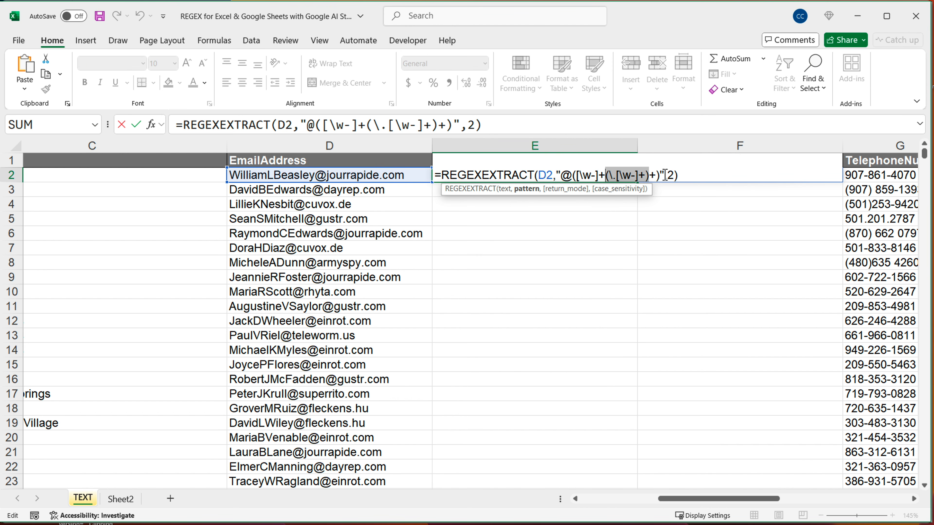
left_click_drag(663, 178, 576, 179)
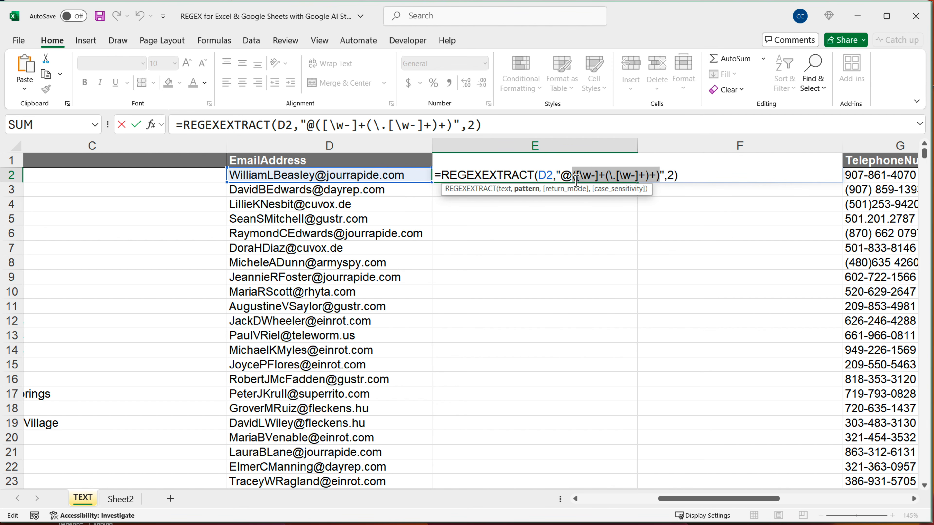
left_click(610, 177)
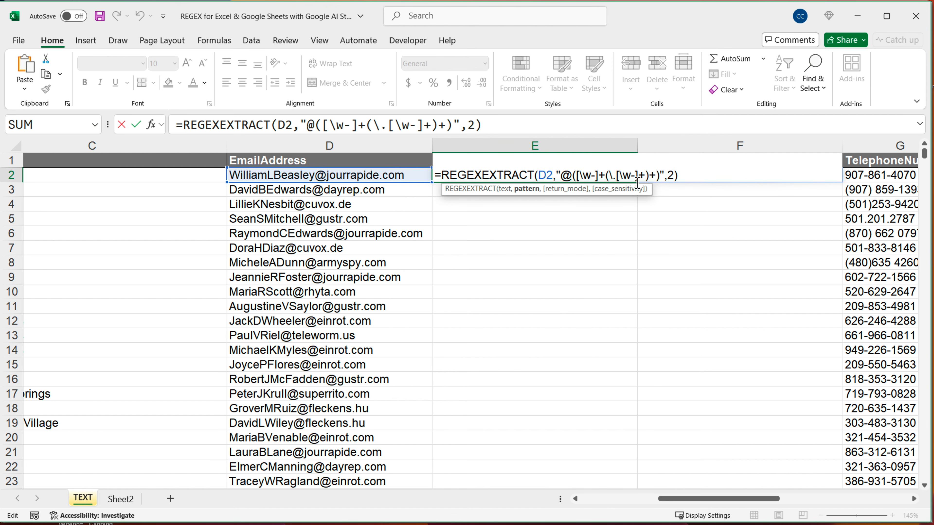
key("BackSpace")
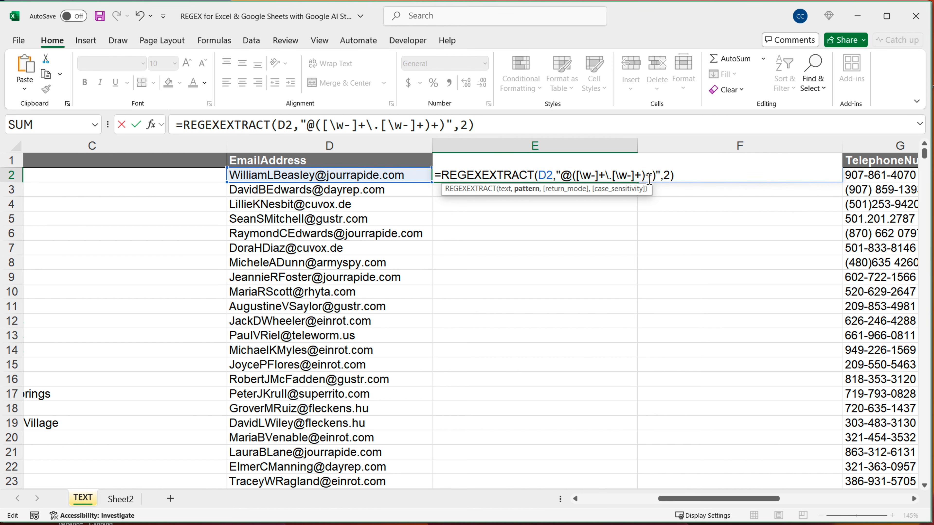
left_click(649, 179)
key("BackSpace")
key("Return")
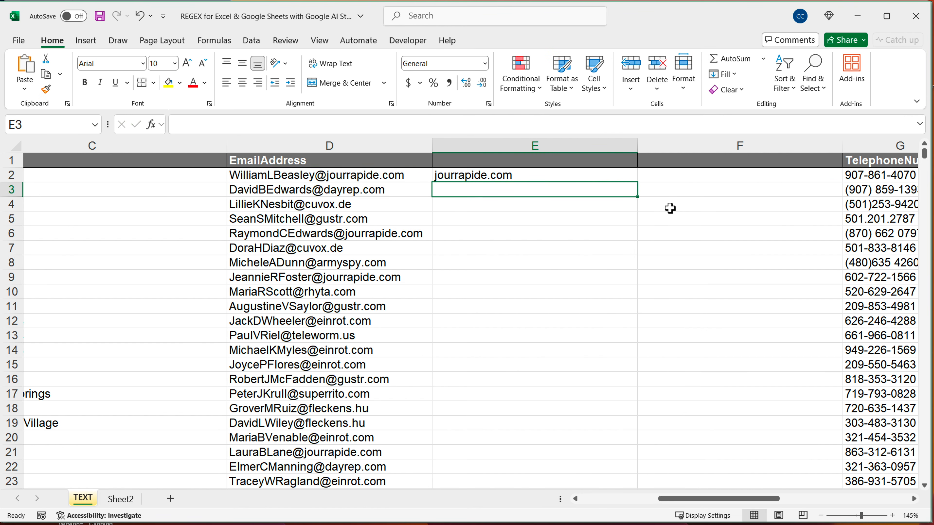
Try filling the E2 domain formula down column E to the end of the list, and undo the fills
left_click(632, 180)
left_click_drag(643, 184, 644, 398)
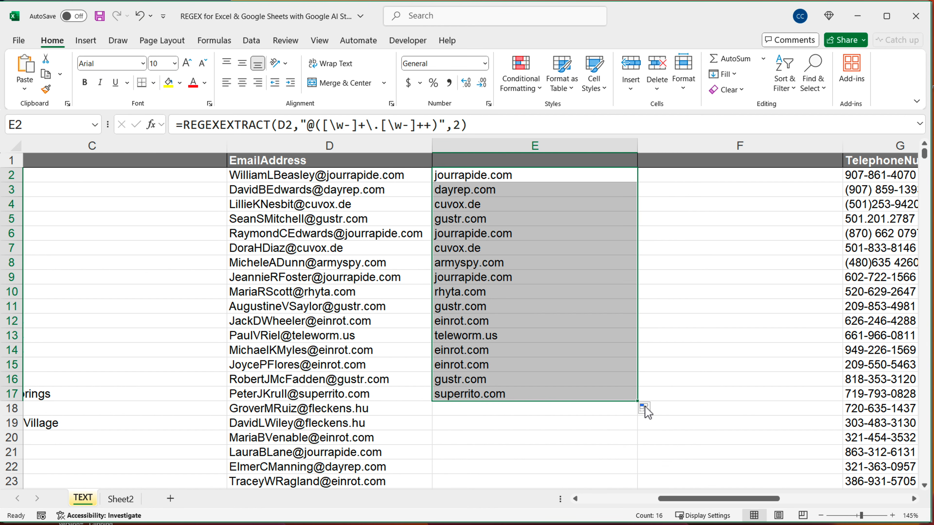
double_click(639, 401)
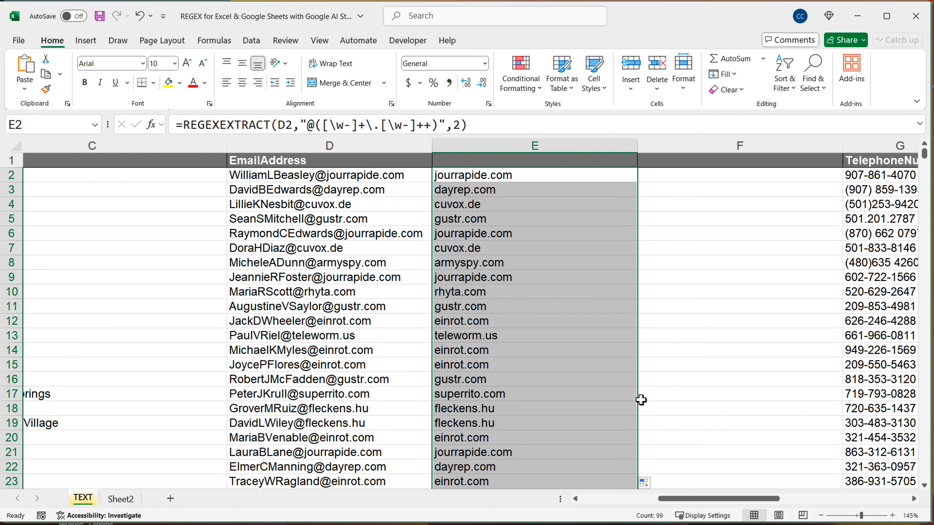
key("ctrl+z")
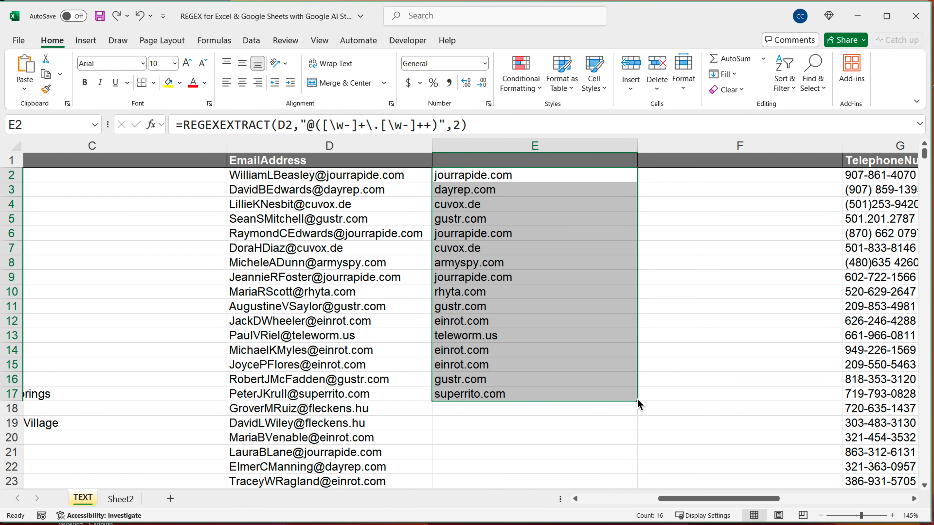
key("ctrl+z")
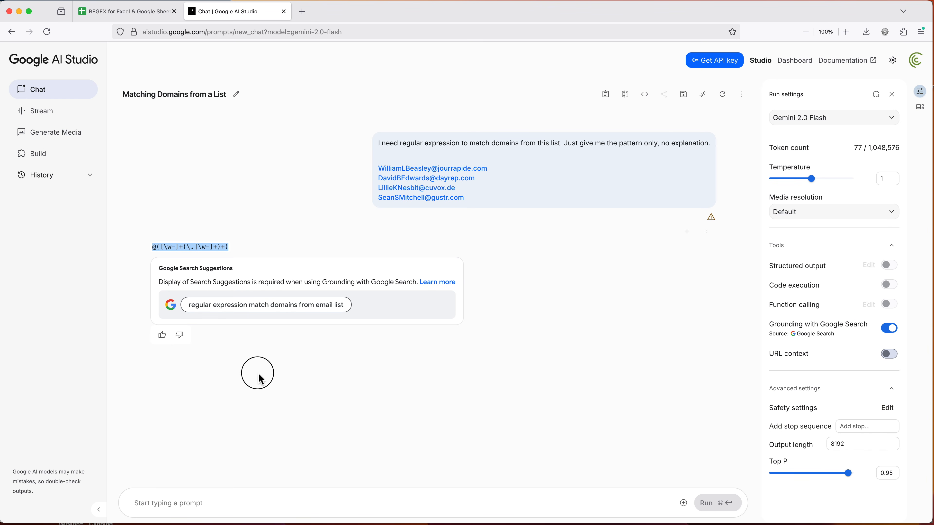
In Google AI Studio, send the follow-up prompt "this gives me .com part as a separate match, I just want the domain"
left_click(296, 504)
type("this gi")
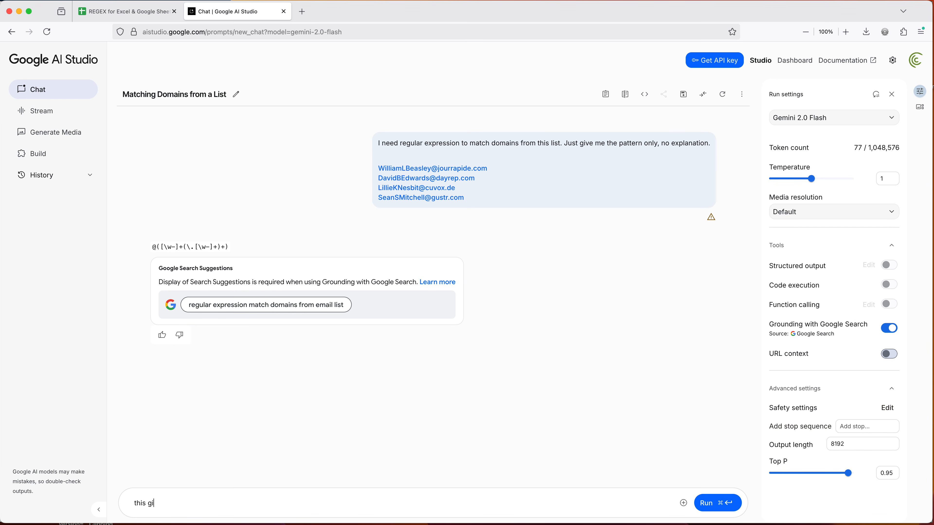
type("ves me .com part as a separate ma")
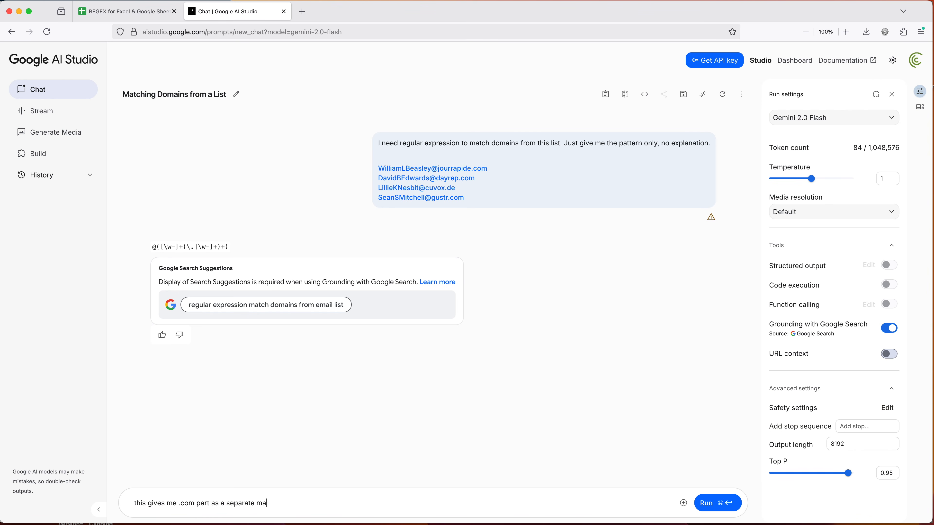
type("tch, I just wnat the domain")
right_click(305, 503)
left_click(334, 471)
left_click(715, 506)
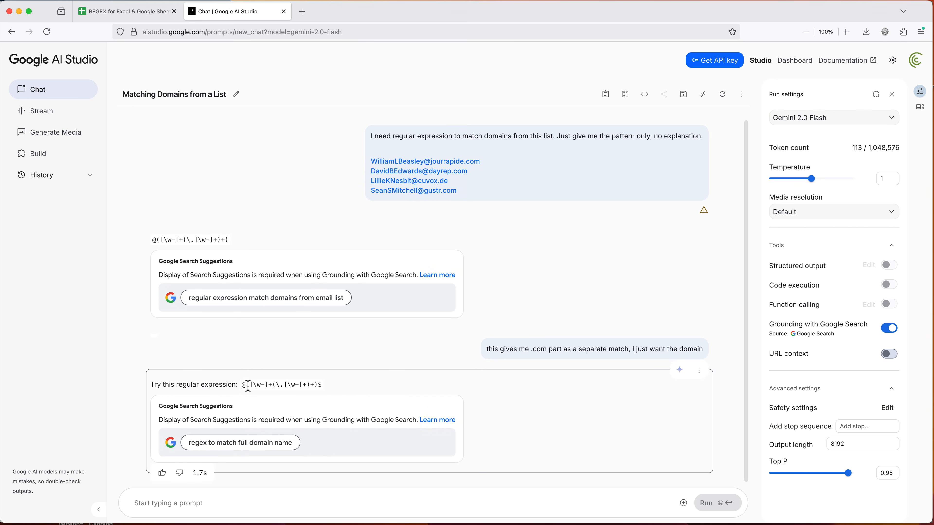
Copy the revised pattern into the E2 formula in Excel, making it =REGEXEXTRACT(D2,"@([\w-]+(\.[\w-]+)+)$",2)
left_click_drag(244, 387, 326, 389)
key("ctrl+c")
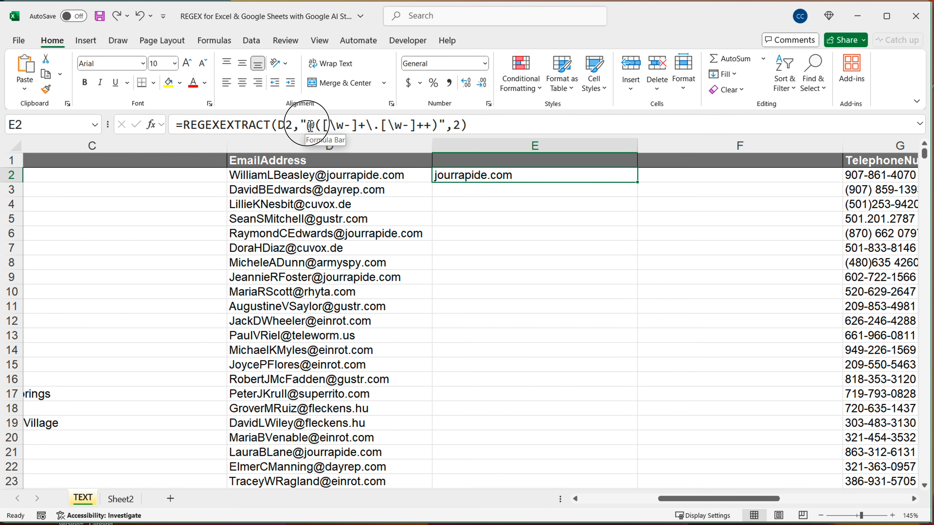
left_click_drag(308, 126, 440, 129)
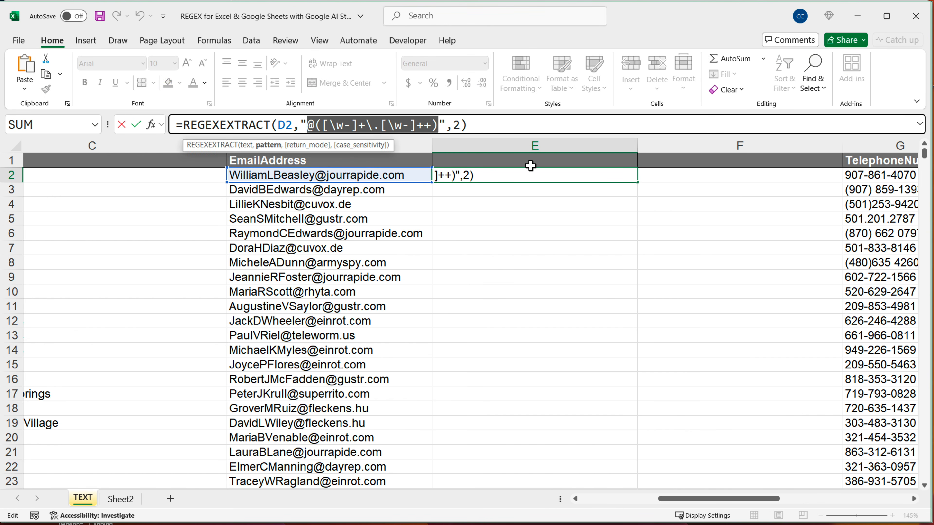
key("BackSpace")
key("ctrl+v")
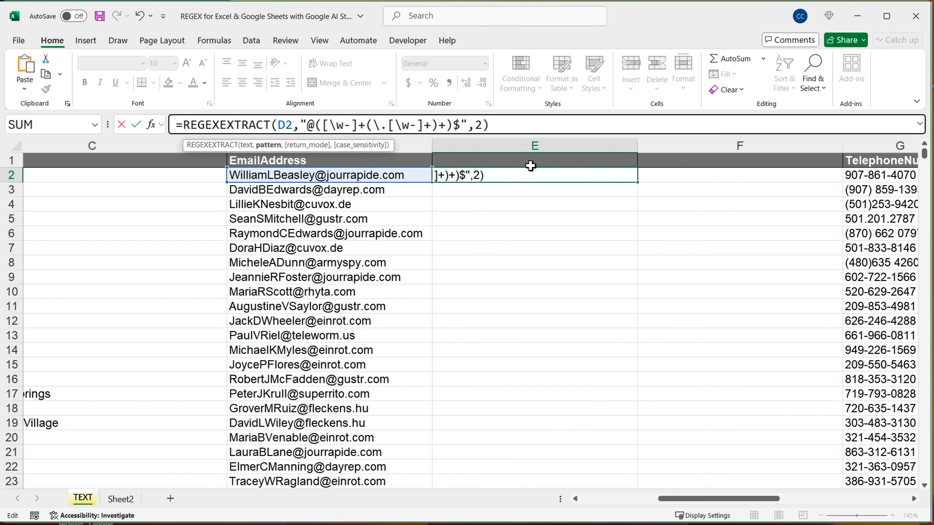
key("Return")
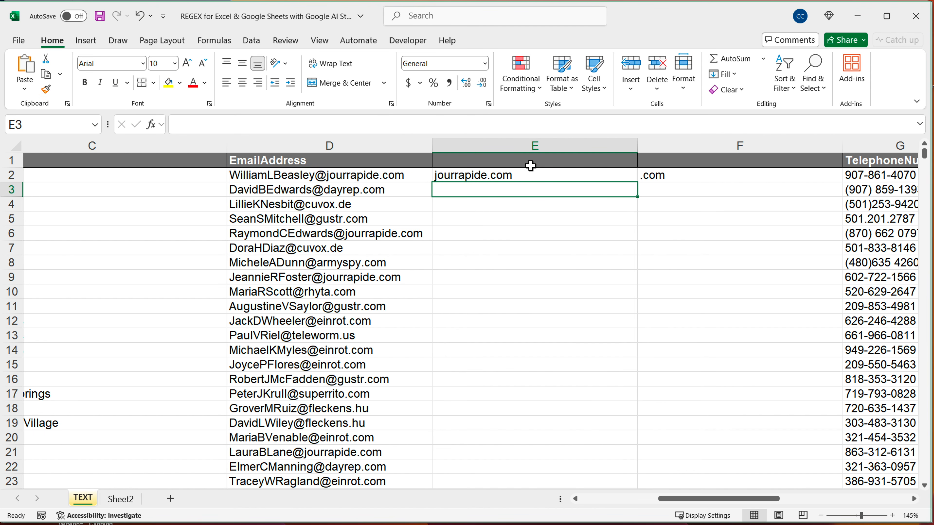
Check the inner group of the E2 pattern against the spilled results and fill the E2 formula down column E
left_click(595, 177)
left_click(690, 178)
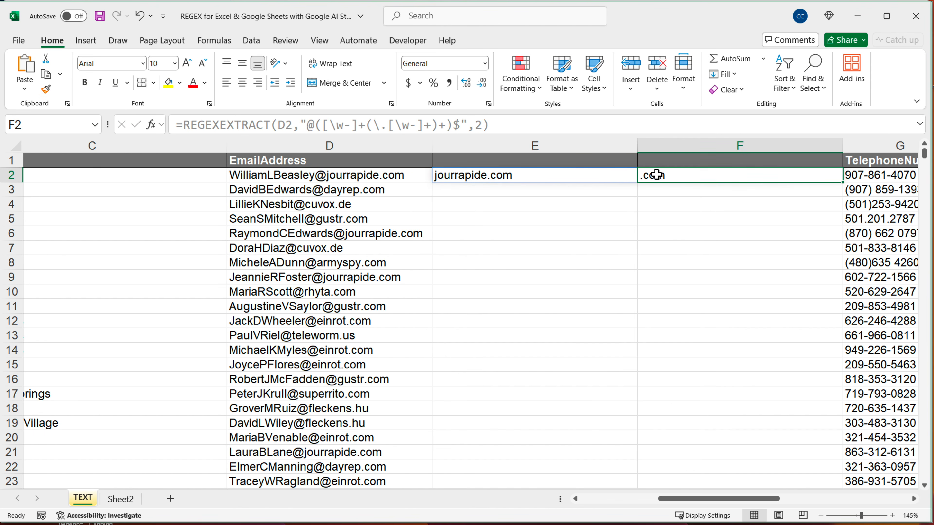
double_click(611, 178)
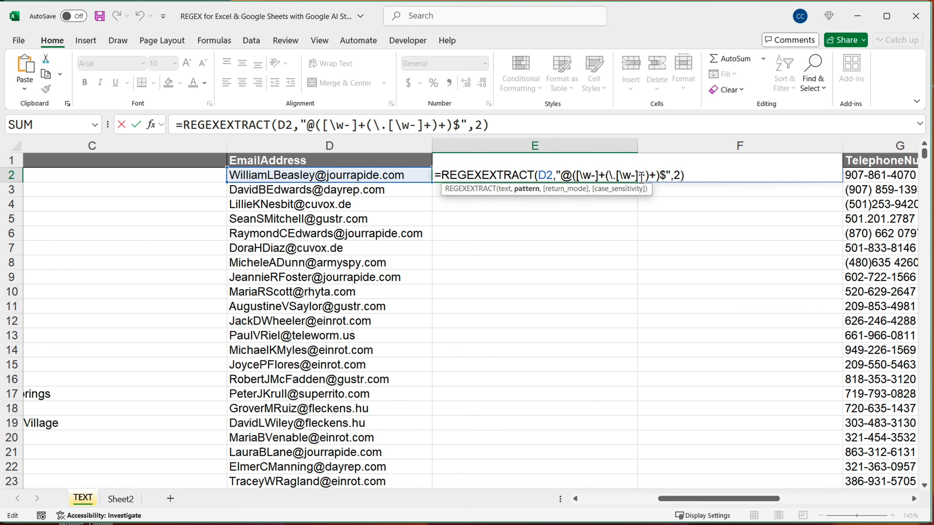
left_click_drag(606, 175, 663, 178)
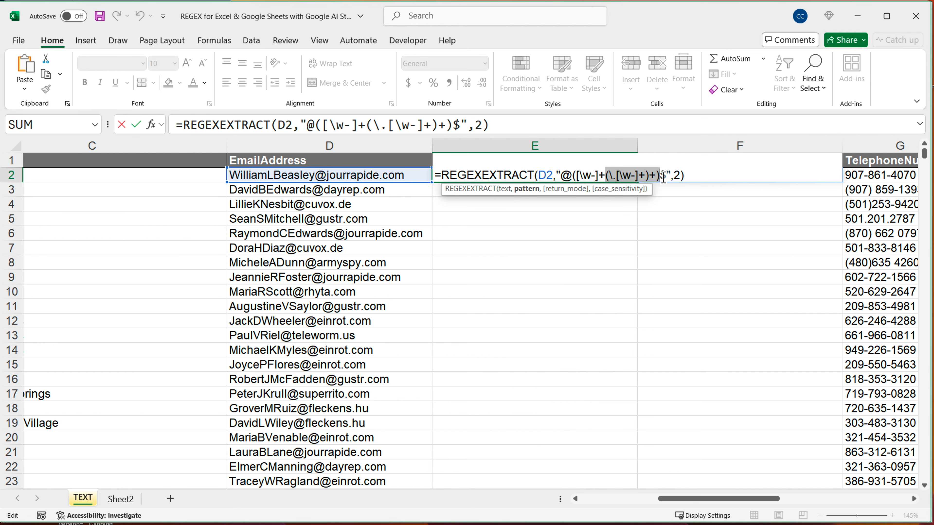
key("ctrl+Return")
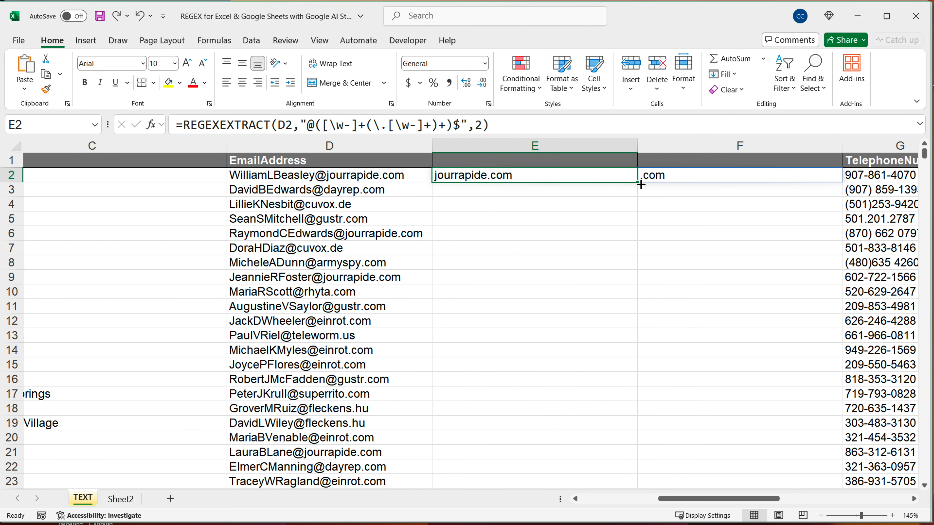
left_click_drag(639, 183, 625, 506)
key("shift+BackSpace")
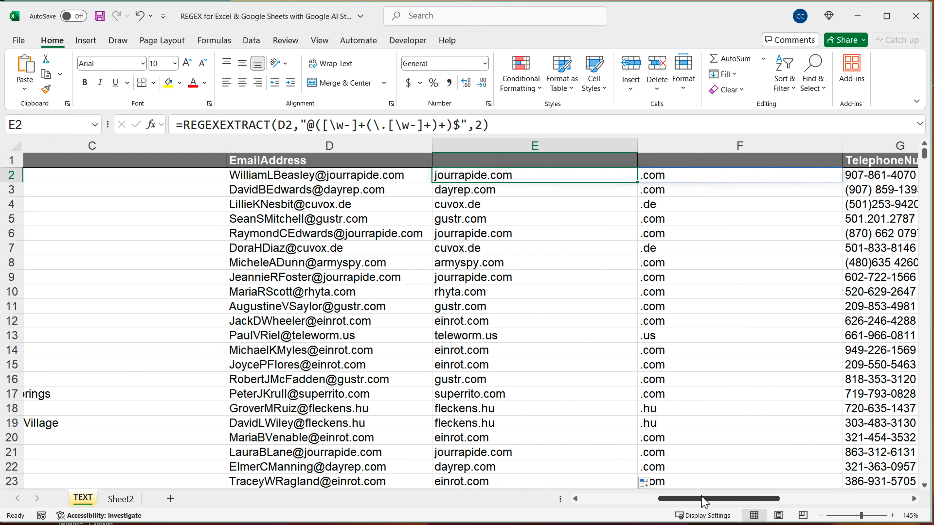
Insert a blank column, H, between TelephoneNumber and UPS
scroll(702, 497, "right", 5)
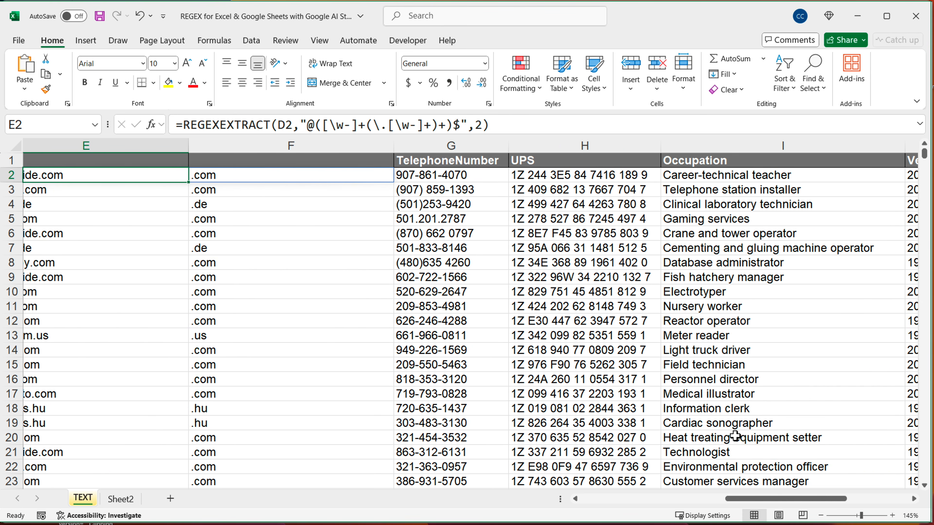
left_click(586, 145)
right_click(588, 147)
left_click(627, 268)
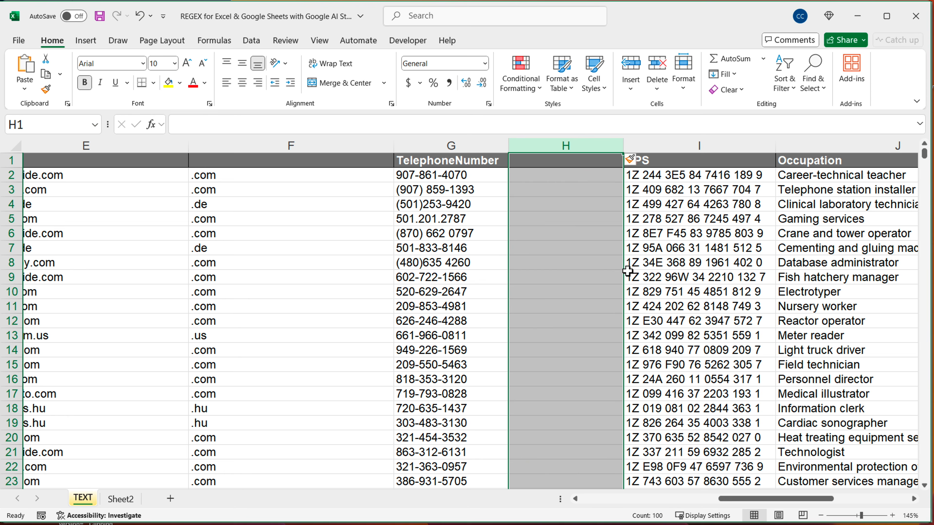
Copy the sample telephone numbers in G2:G7
left_click_drag(438, 176, 437, 248)
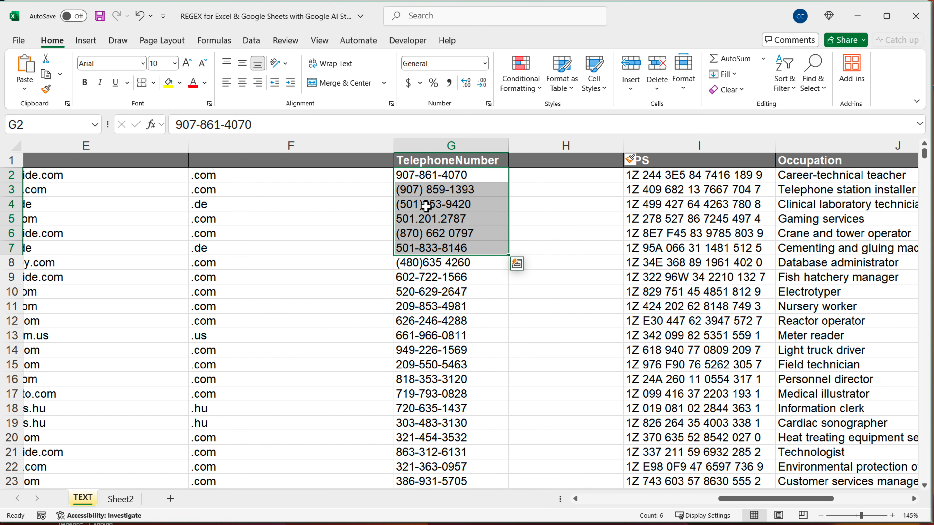
left_click_drag(426, 175, 427, 263)
key("ctrl+c")
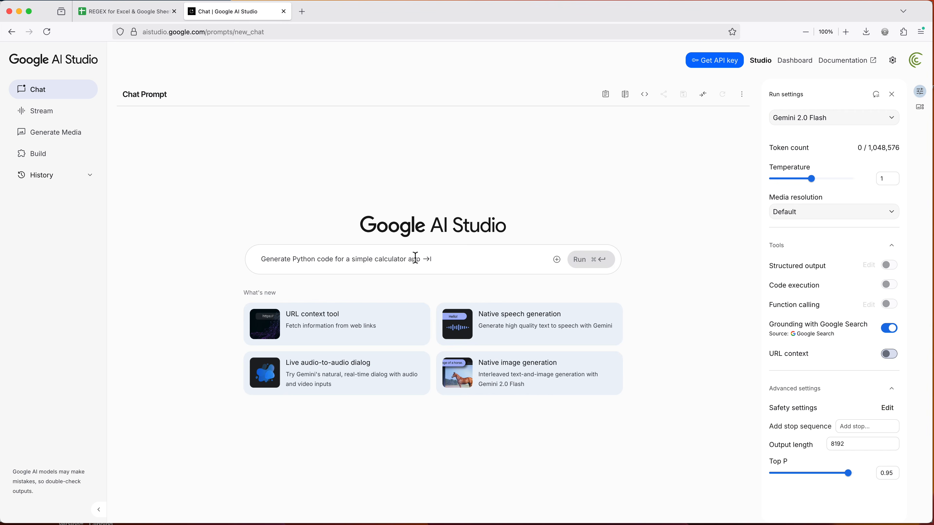
In a new AI Studio chat, run "Need regular expression to get area code from these. Just give me regular expression, no explanation" with the copied numbers below
type("Need regu")
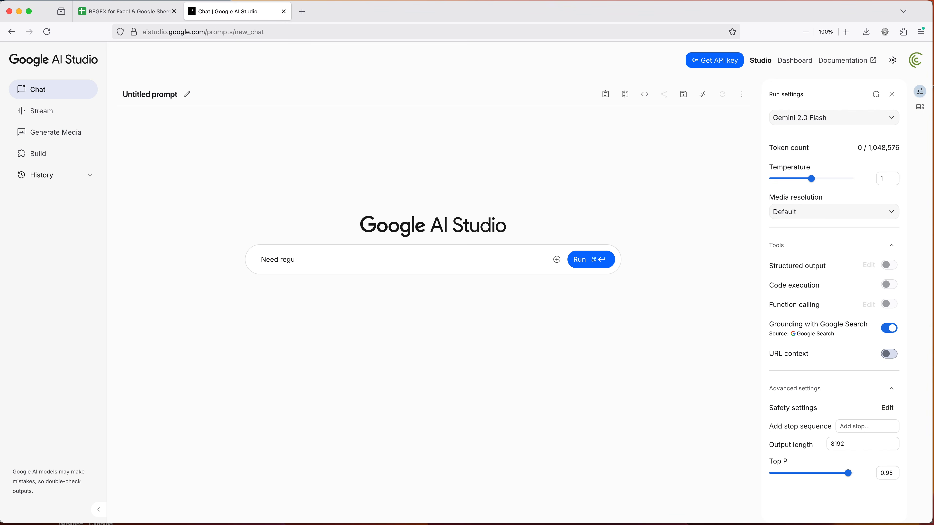
type("lar expression to get area code from these. ")
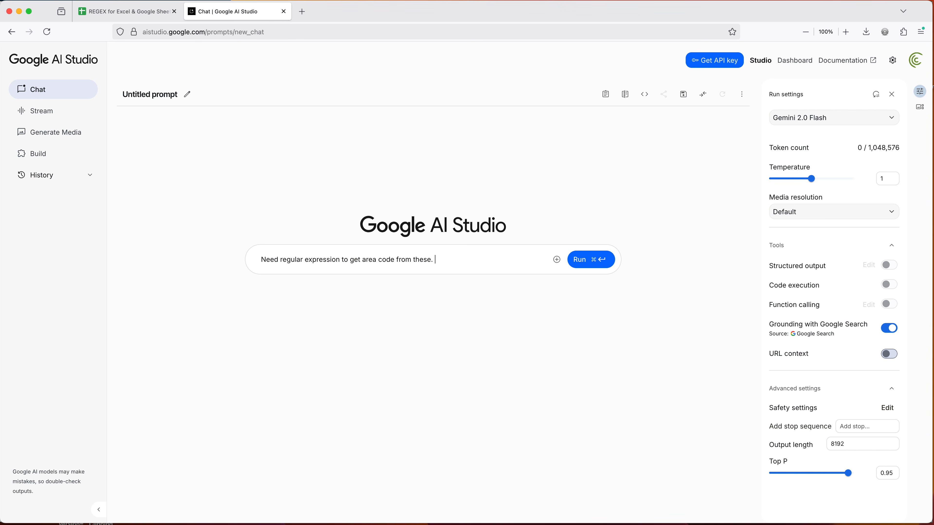
type("Just give me regular expression, no explanation")
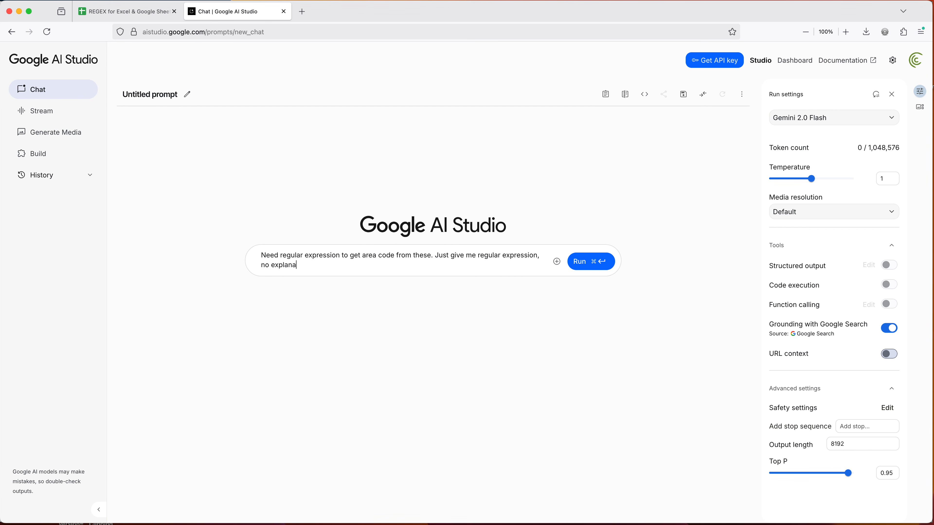
key("Return")
key("Return")
key("super+v")
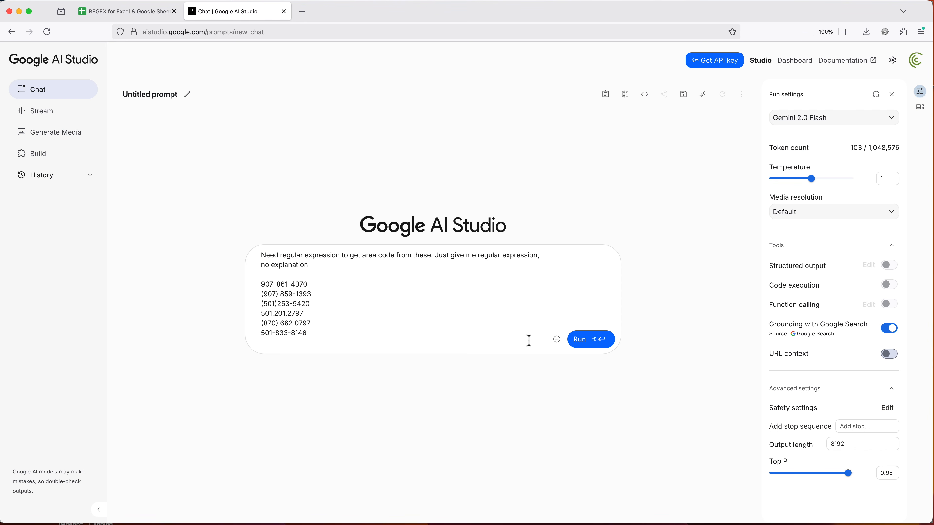
left_click(585, 347)
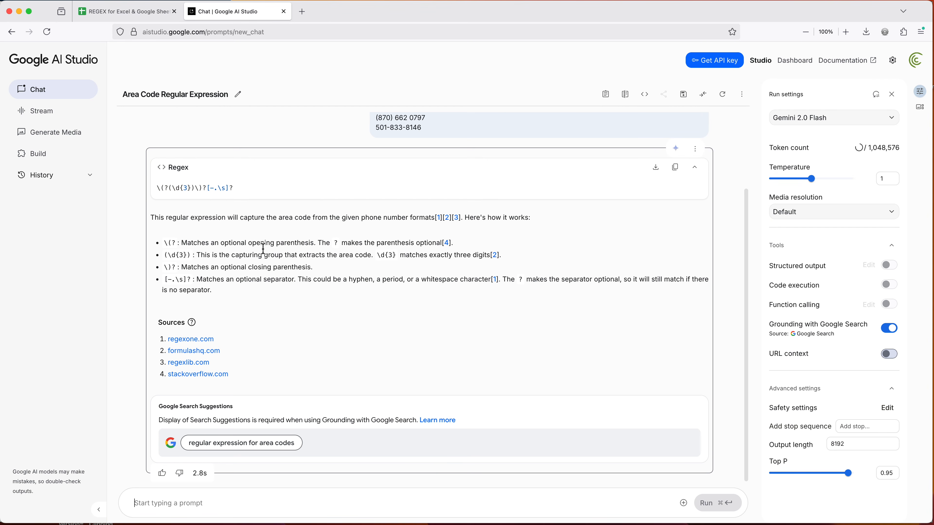
Copy the generated area code pattern into a new Excel formula in H2, =REGEXEXTRACT(G2,"\(?(\d{3})\)?[-.\s]?")
triple_click(192, 199)
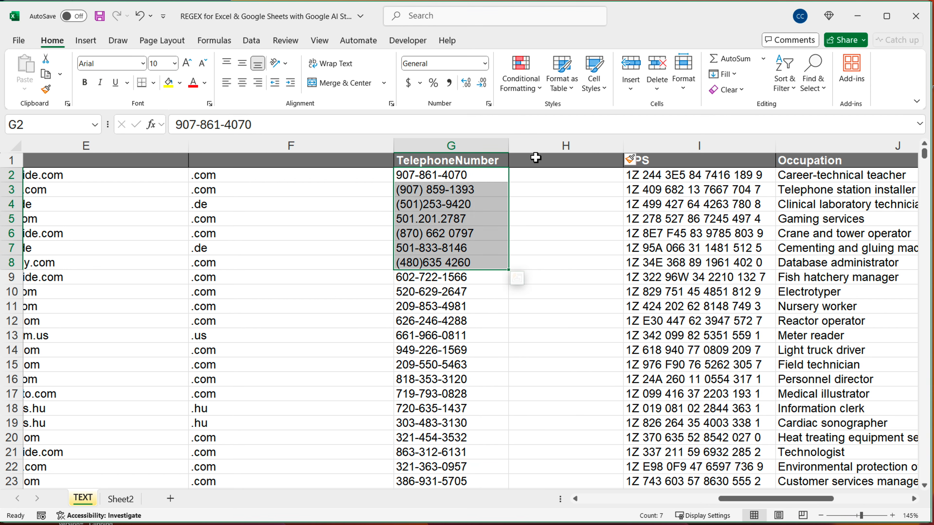
left_click(544, 177)
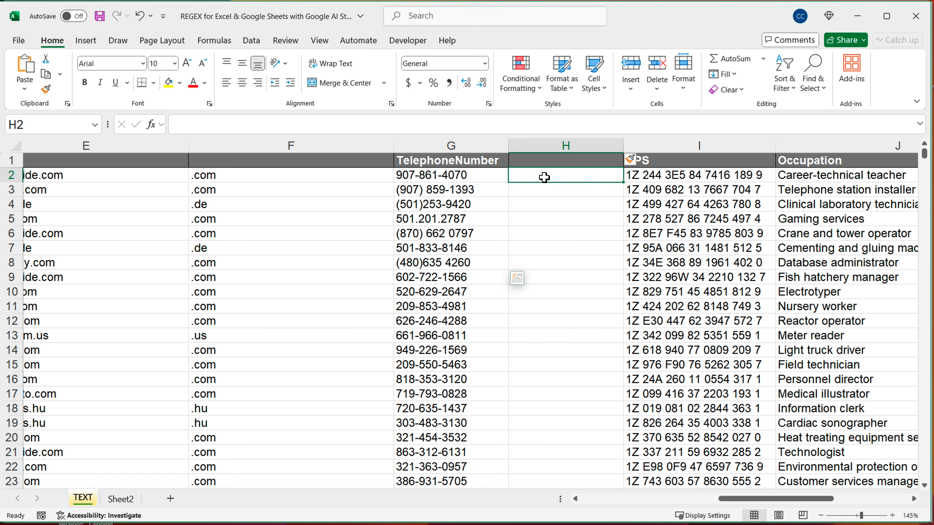
type("=REGE")
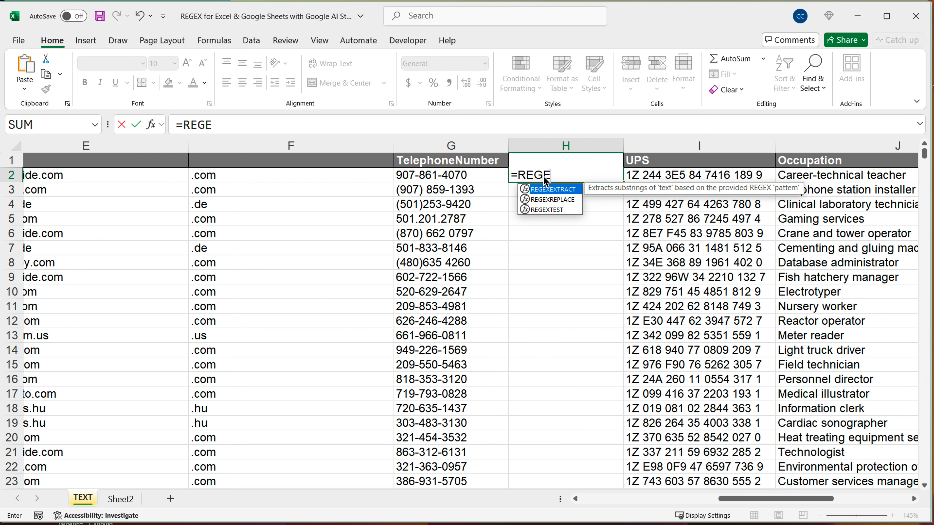
key("Tab")
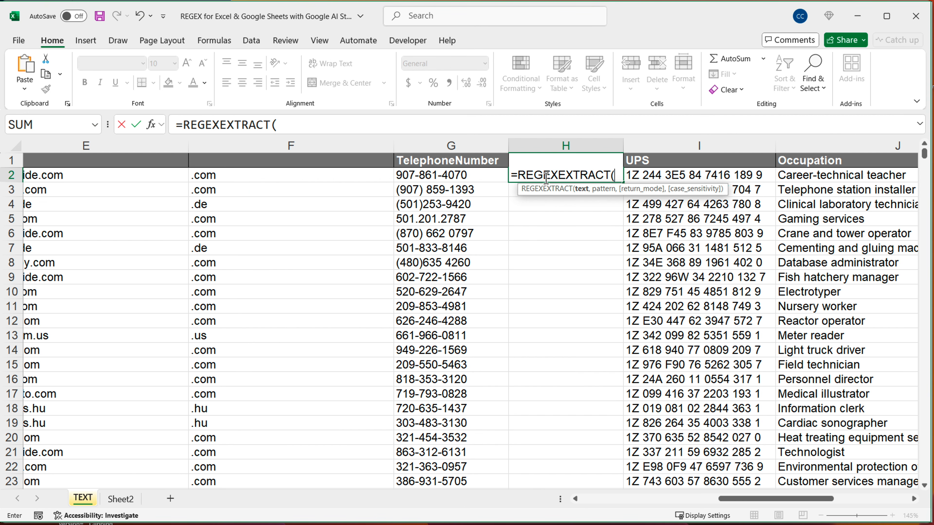
left_click(481, 177)
type(",")
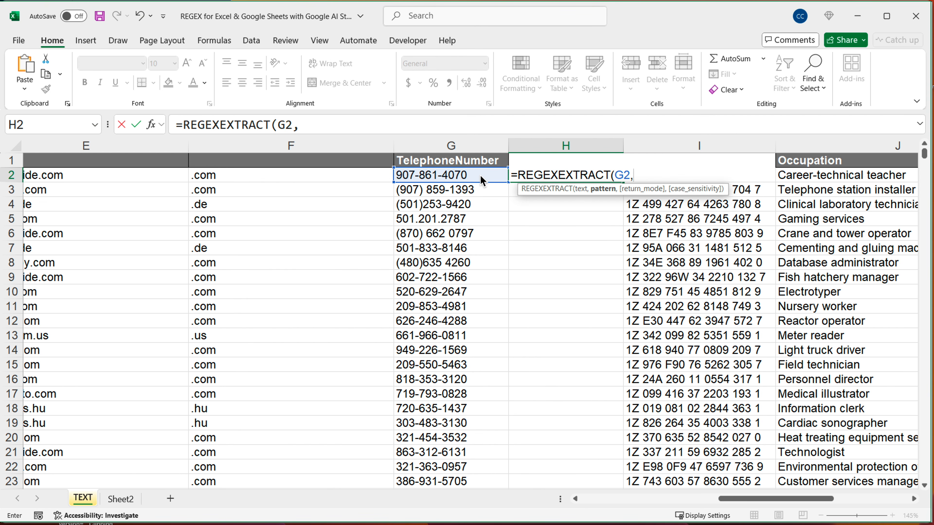
type("\"")
key("ctrl+v")
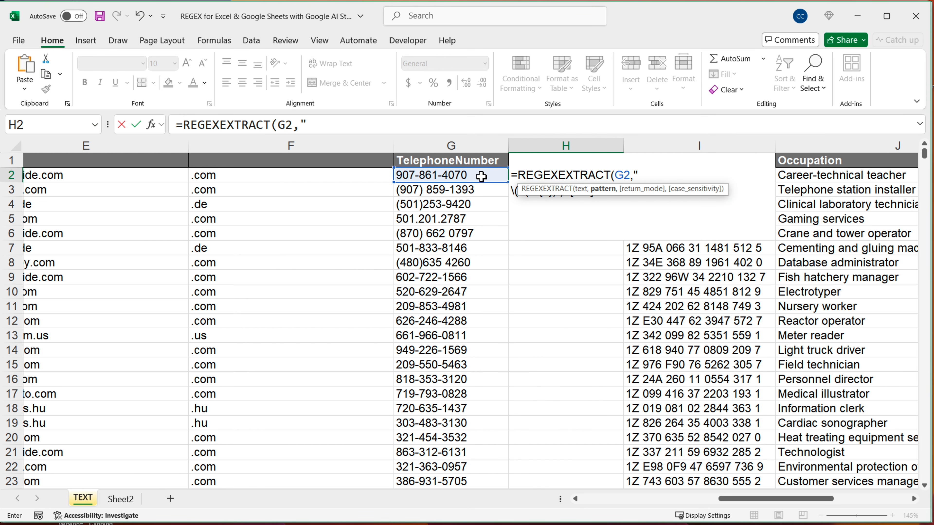
key("BackSpace")
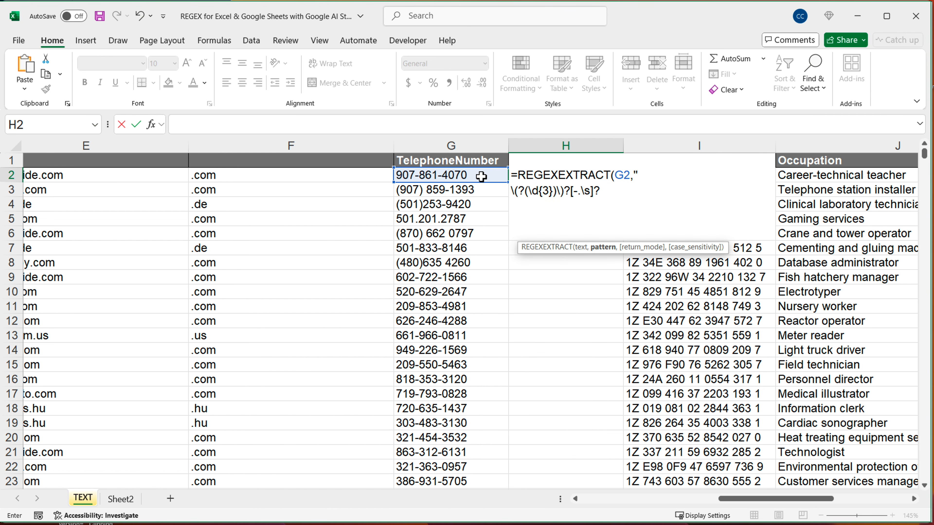
key("BackSpace")
key("BackSpace")
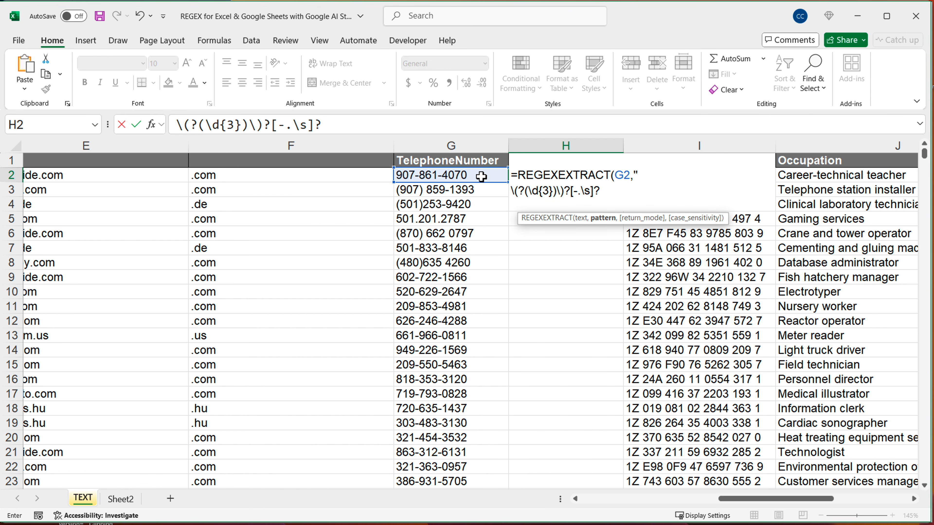
key("Left")
key("Left")
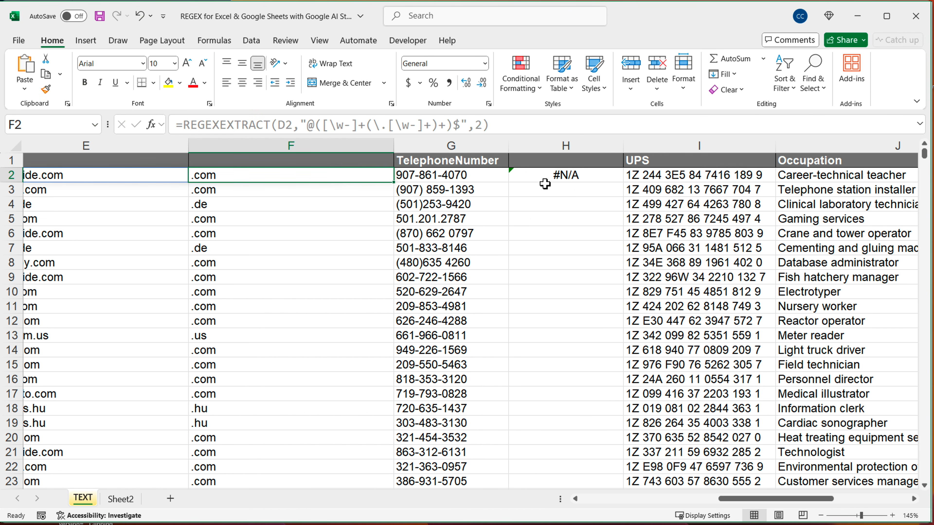
Remove the line break and space before the pattern in the H2 formula and fill the formula down column H
double_click(545, 184)
left_click(514, 192)
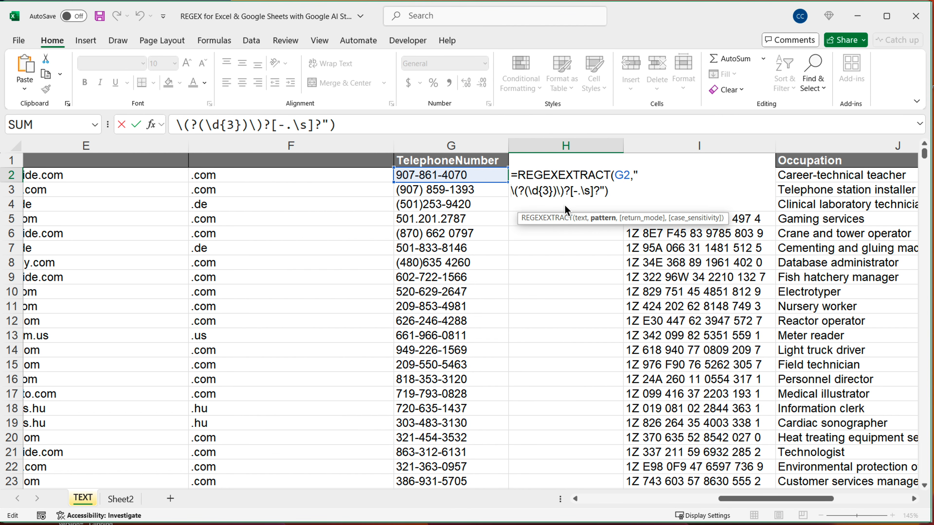
key("BackSpace")
key("BackSpace")
key("BackSpace")
key("BackSpace")
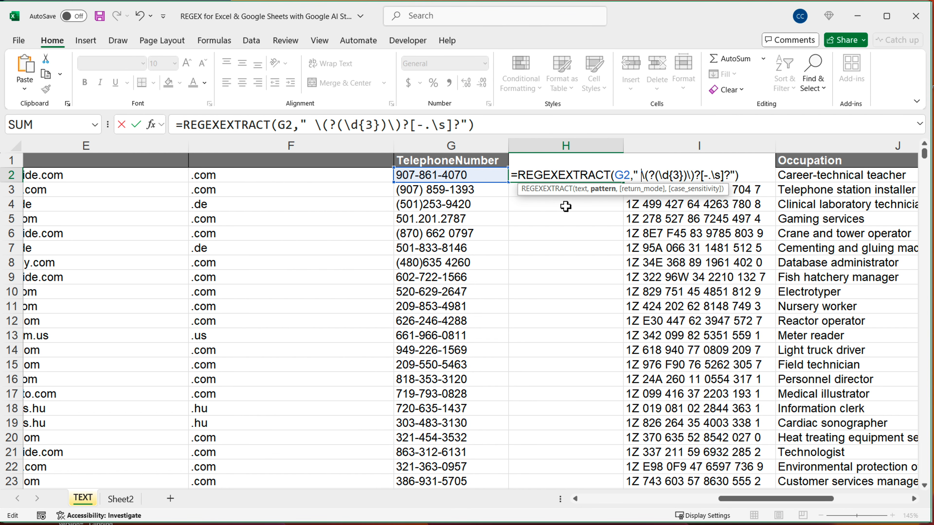
key("BackSpace")
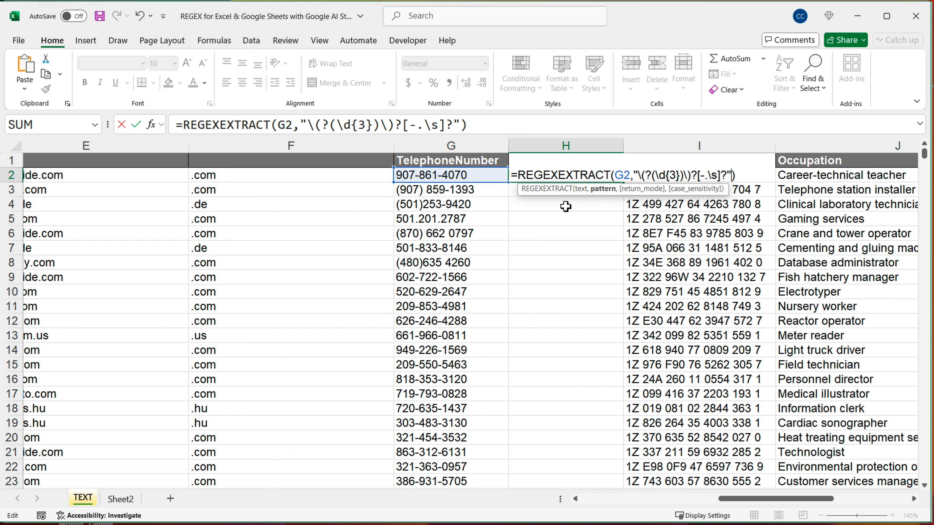
key("Return")
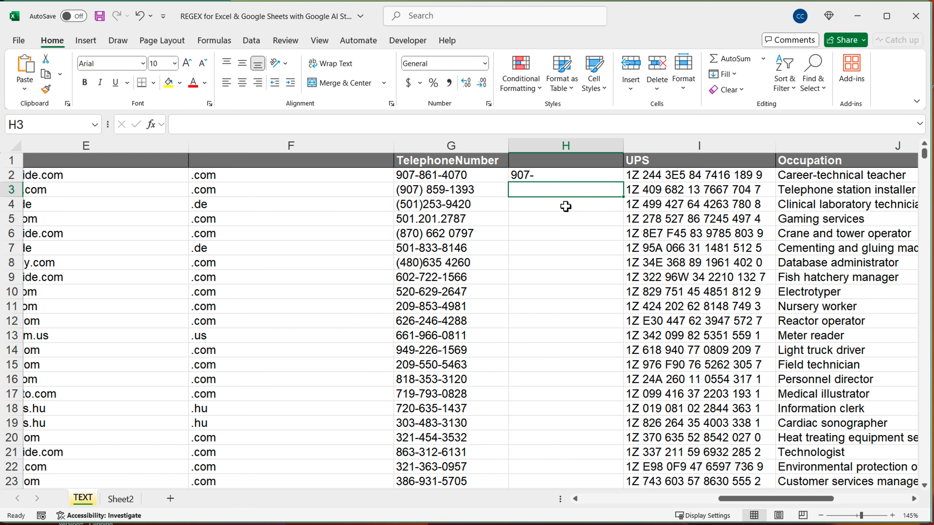
left_click(574, 175)
left_click_drag(623, 182, 583, 436)
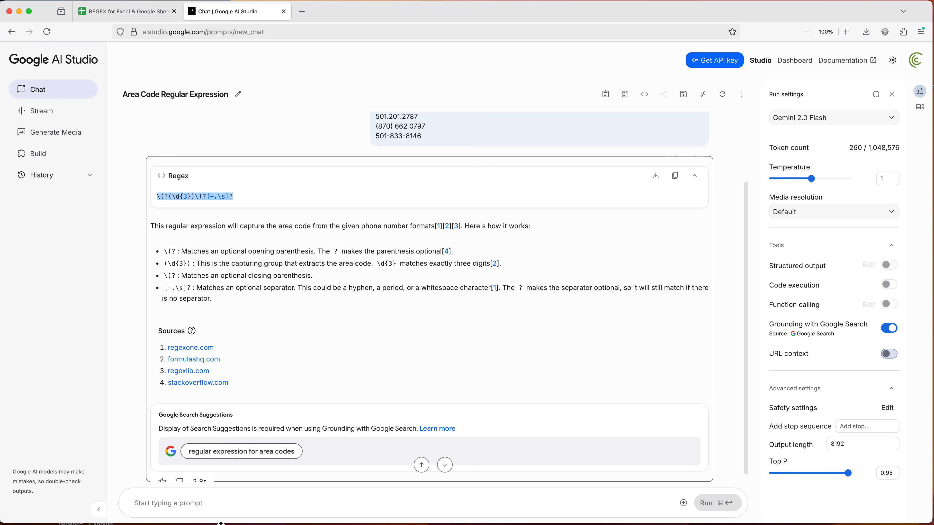
Run the follow-up prompt "I just want the first 3 numeric digits" in the AI Studio chat, with its typos corrected
scroll(222, 476, "down", 1)
type("I just wnat the")
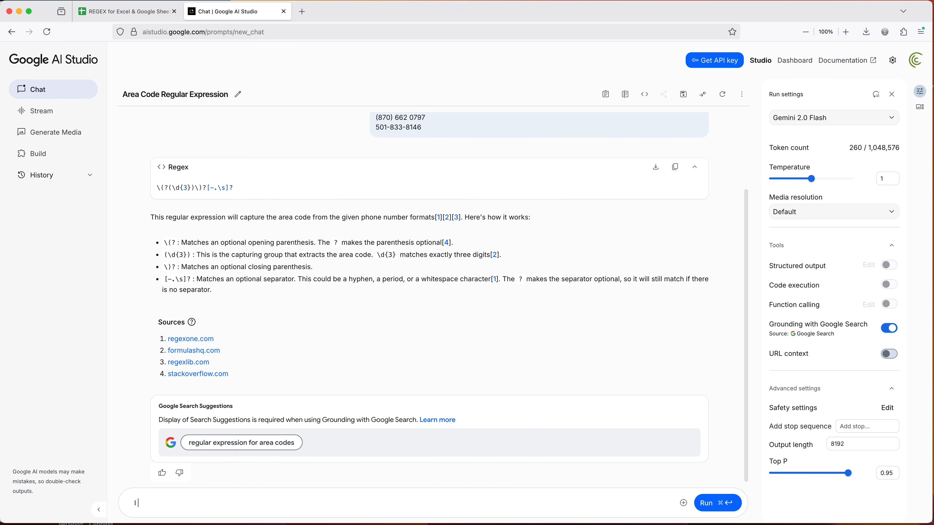
type(" first 3 digits")
right_click(158, 503)
left_click(173, 456)
left_click(203, 505)
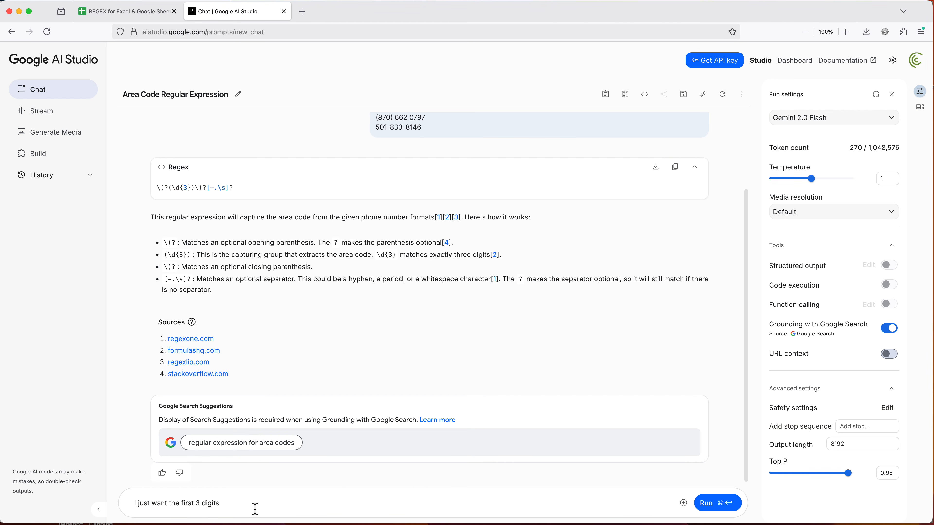
type("numireic digits")
right_click(215, 505)
left_click(236, 481)
left_click(273, 504)
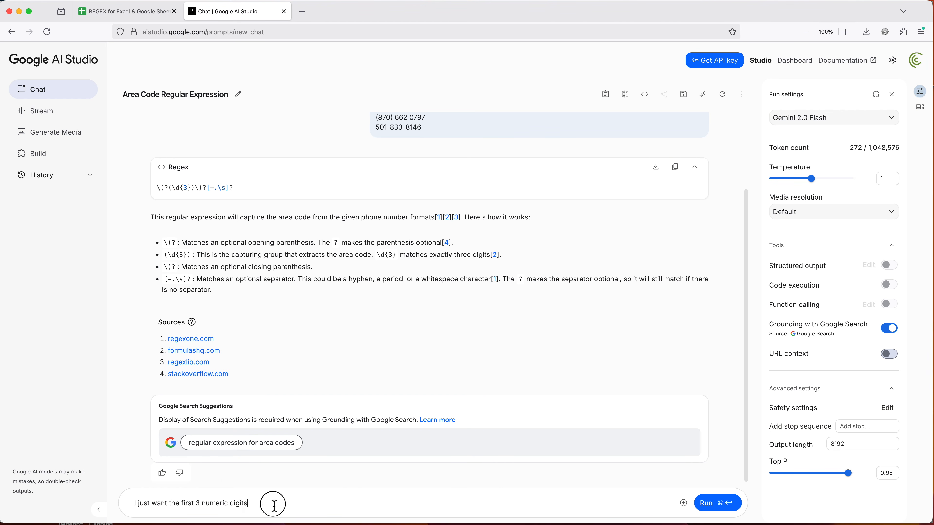
left_click(722, 506)
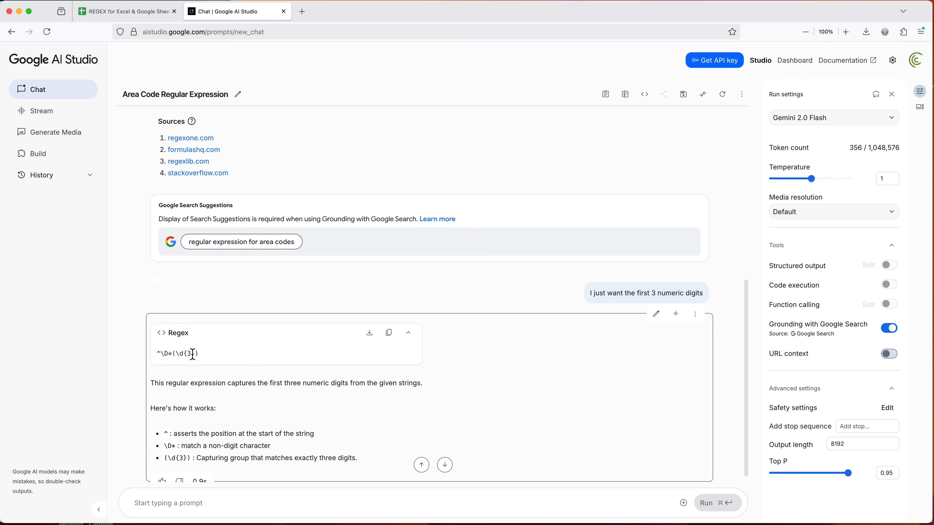
Copy the newly generated pattern ^\D*(\d{3}) and replace the pattern in Excel's H2 formula with it
triple_click(190, 354)
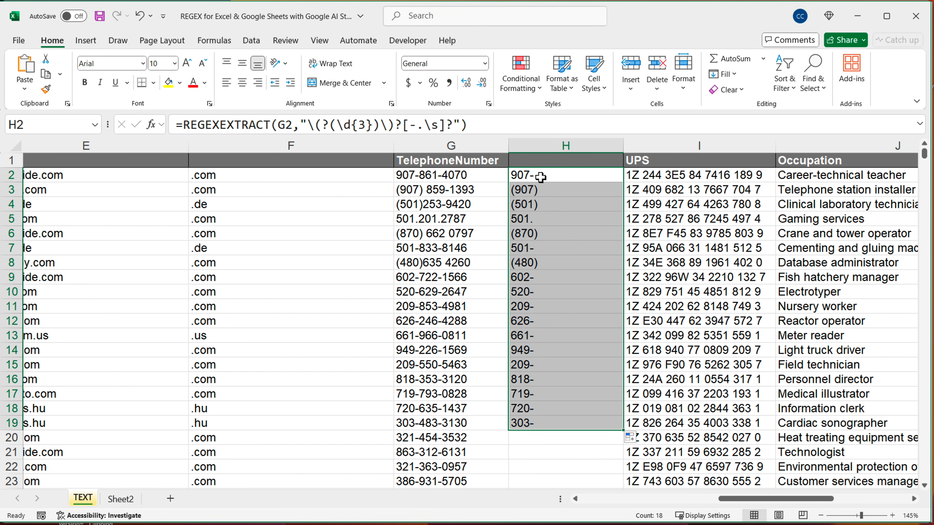
double_click(544, 178)
left_click_drag(638, 175, 725, 176)
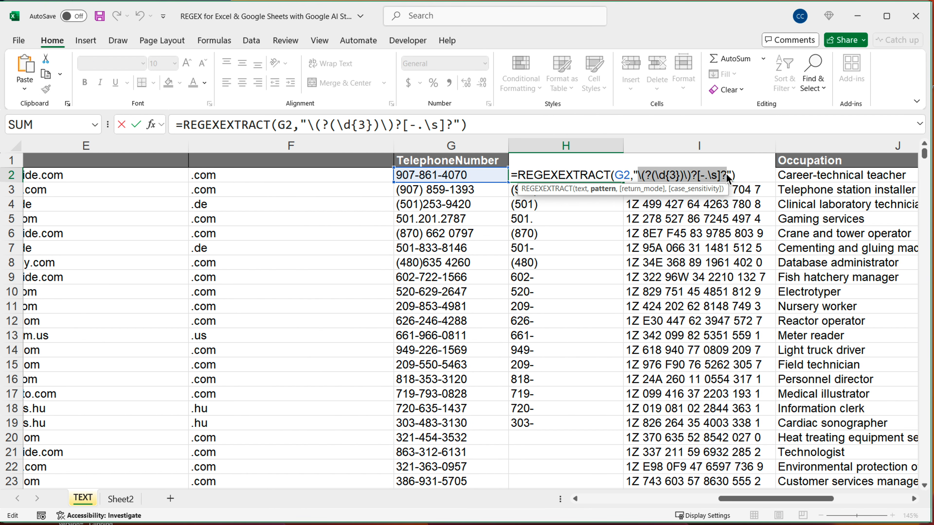
key("ctrl+v")
key("ctrl+z")
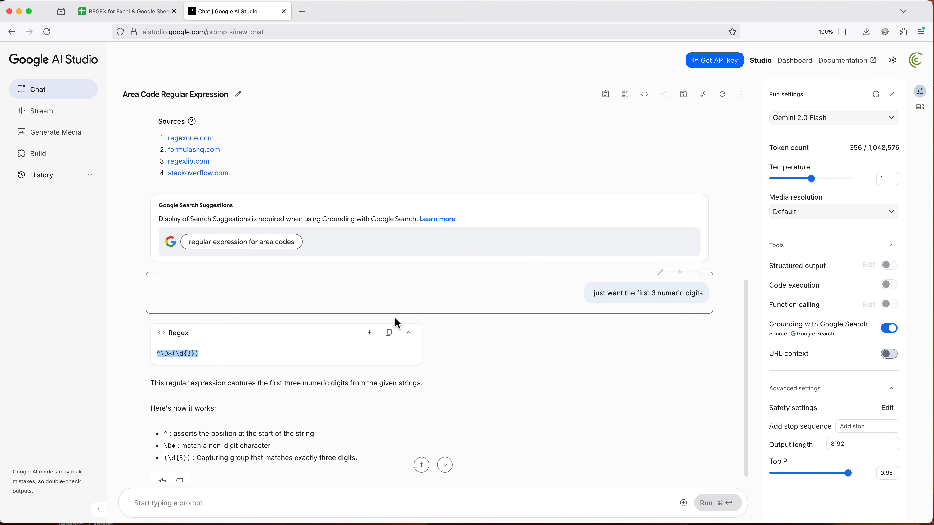
left_click(394, 339)
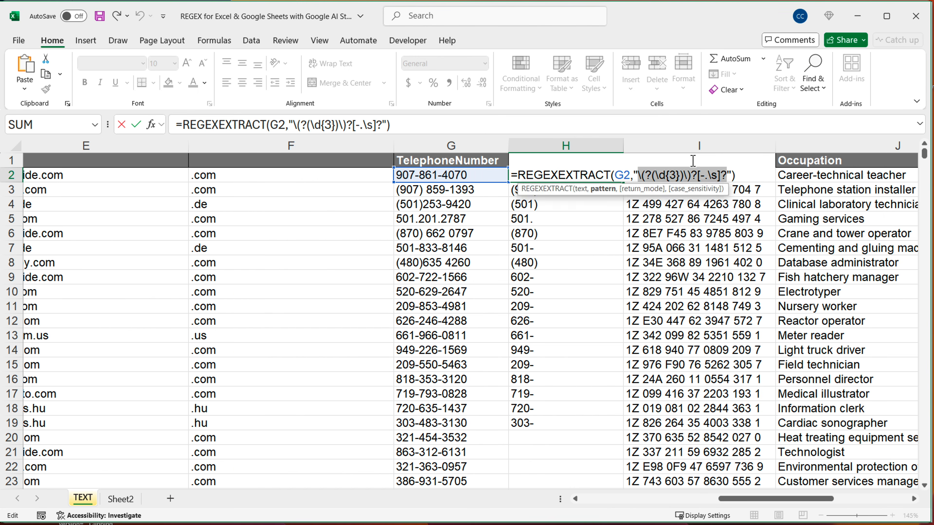
left_click(686, 176)
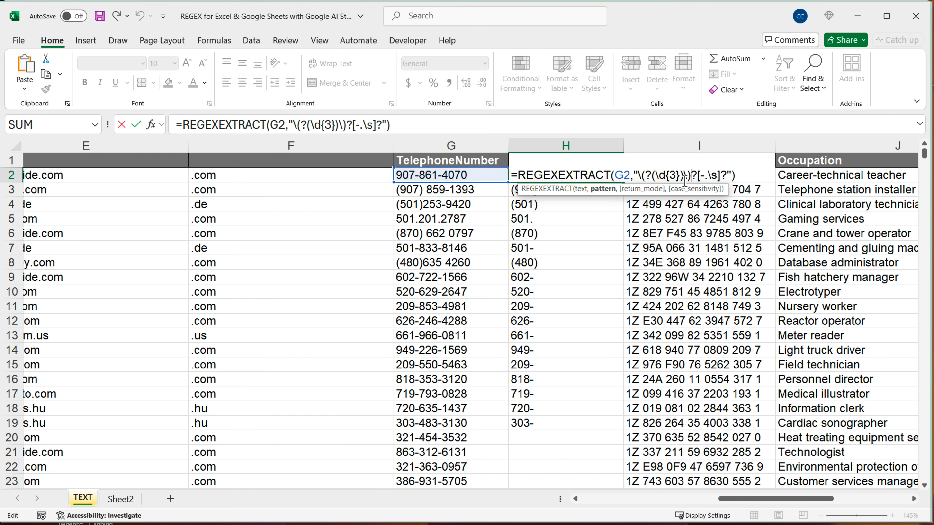
left_click_drag(641, 175, 728, 178)
key("ctrl+v")
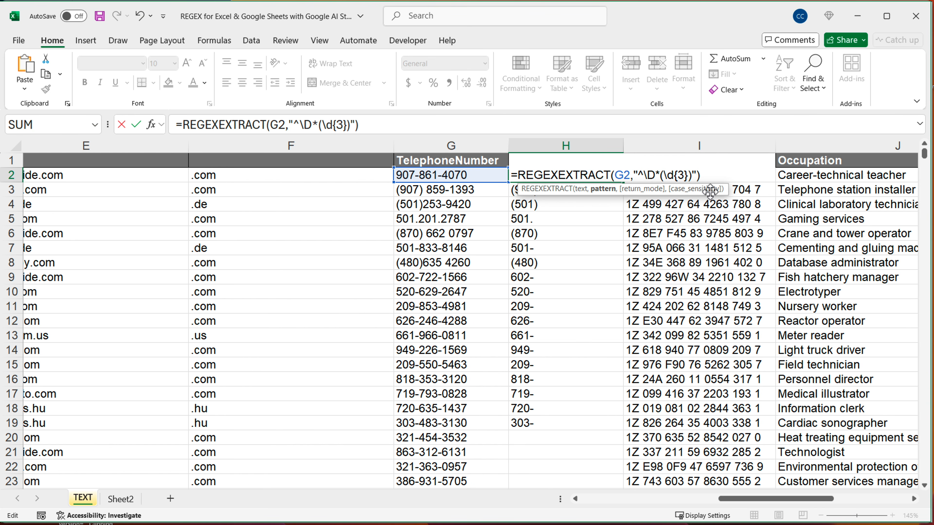
key("Return")
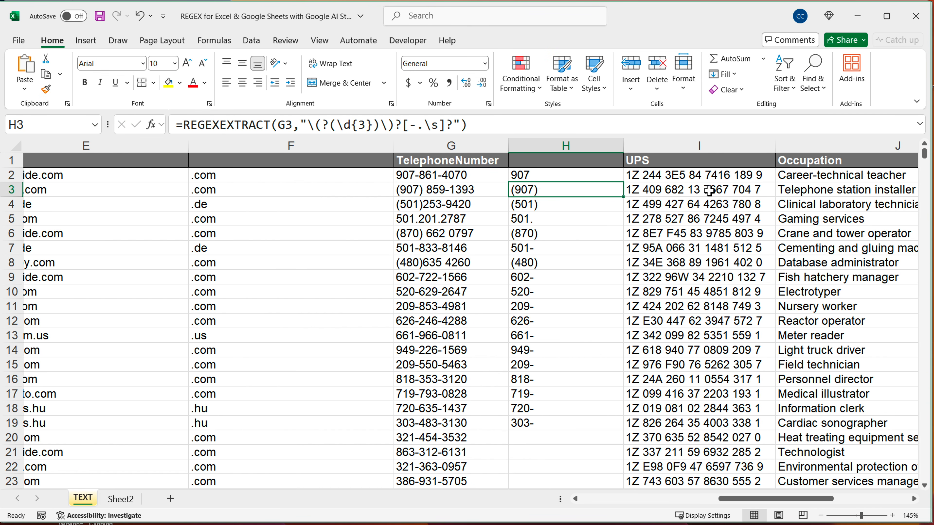
Fill the H2 formula down column H and check the extracted area codes
left_click(615, 170)
double_click(627, 183)
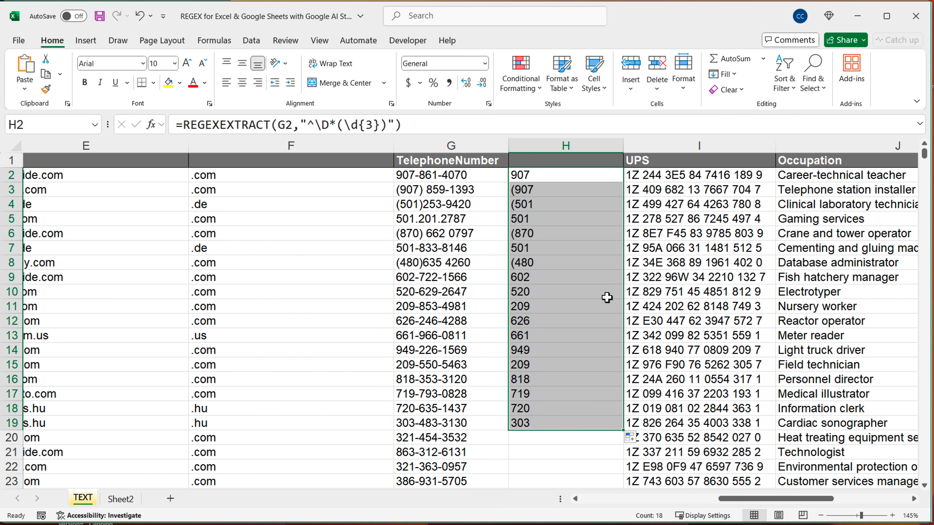
left_click(580, 179)
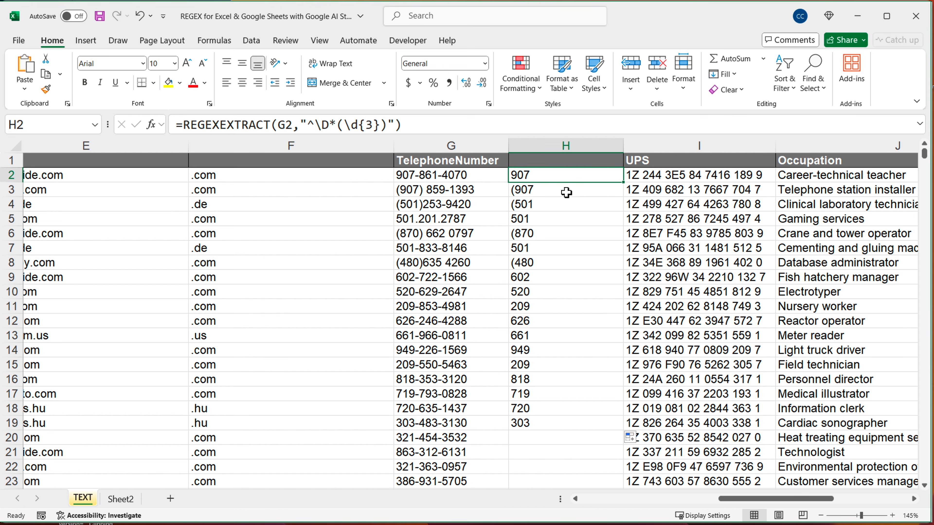
left_click(538, 192)
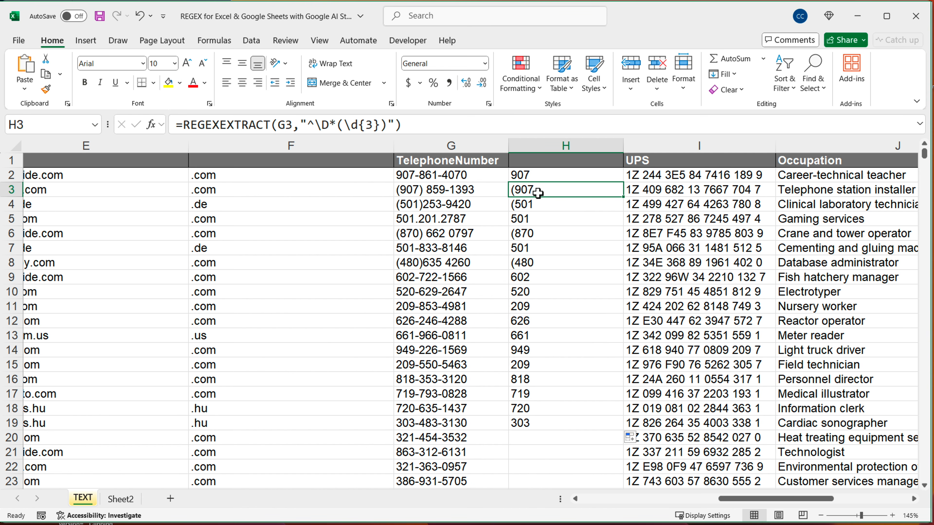
Replace the pattern in the H2 formula with \d{3}, giving =REGEXEXTRACT(G2,"\d{3}")
double_click(559, 175)
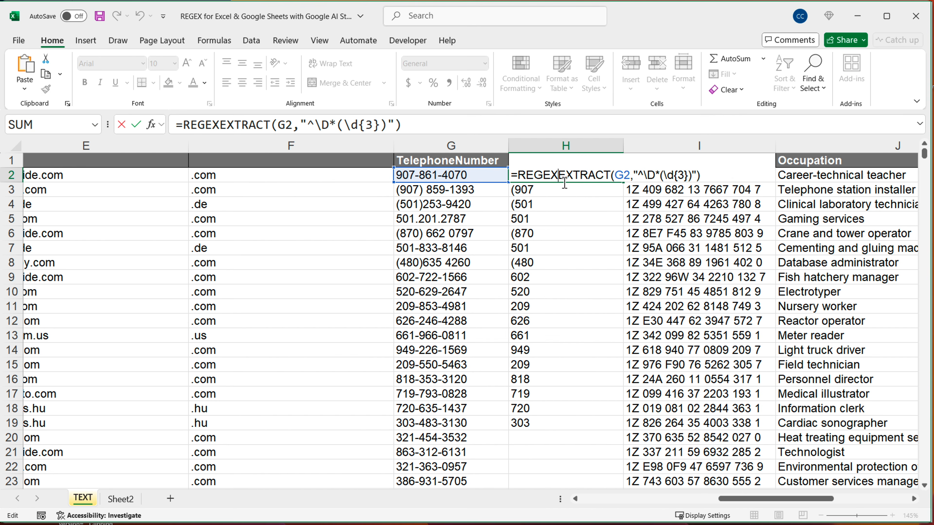
left_click_drag(639, 176, 711, 202)
type("\\")
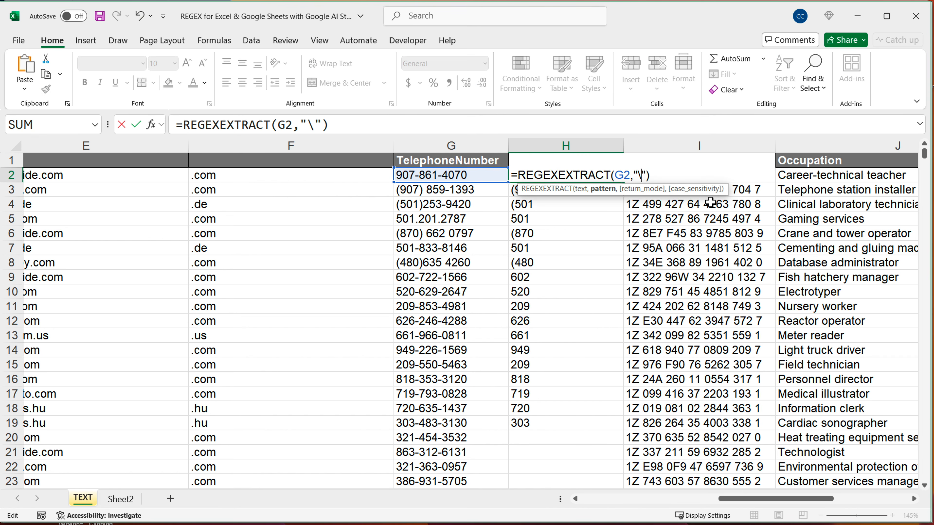
key("Return")
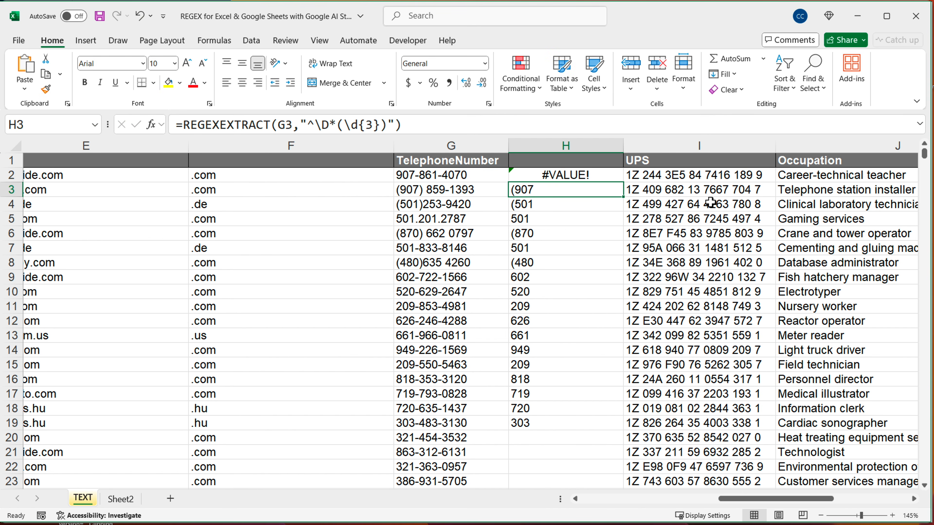
double_click(594, 175)
left_click(644, 176)
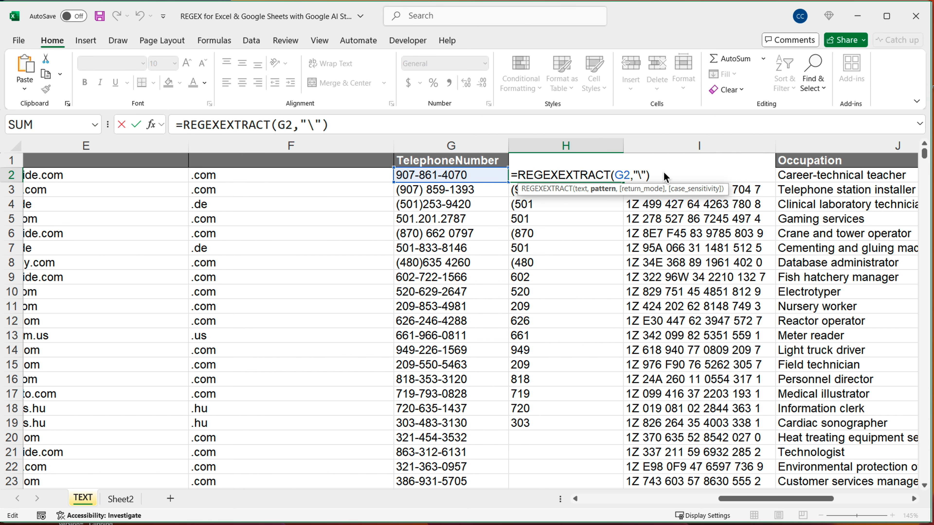
key("BackSpace")
type("\\d{3}")
key("Return")
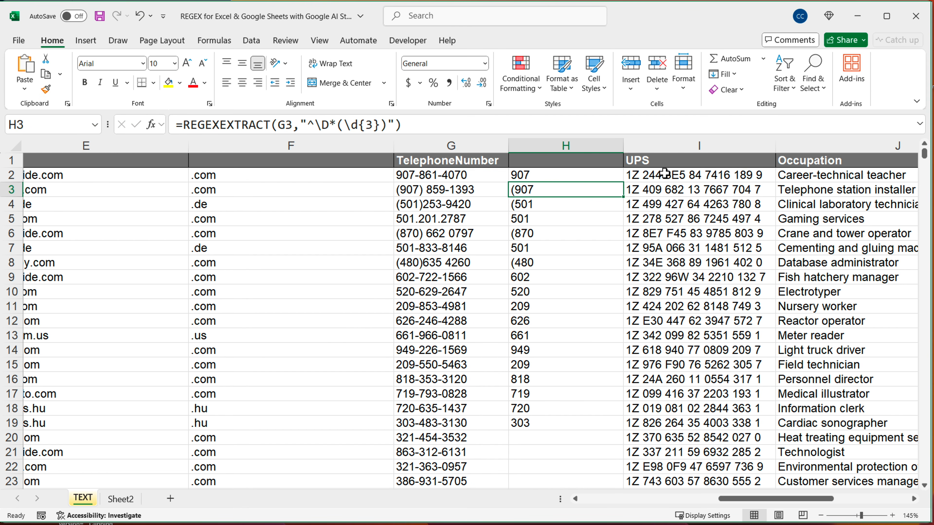
Fill the shortened area code formula from H2 down the whole of column H
left_click(621, 177)
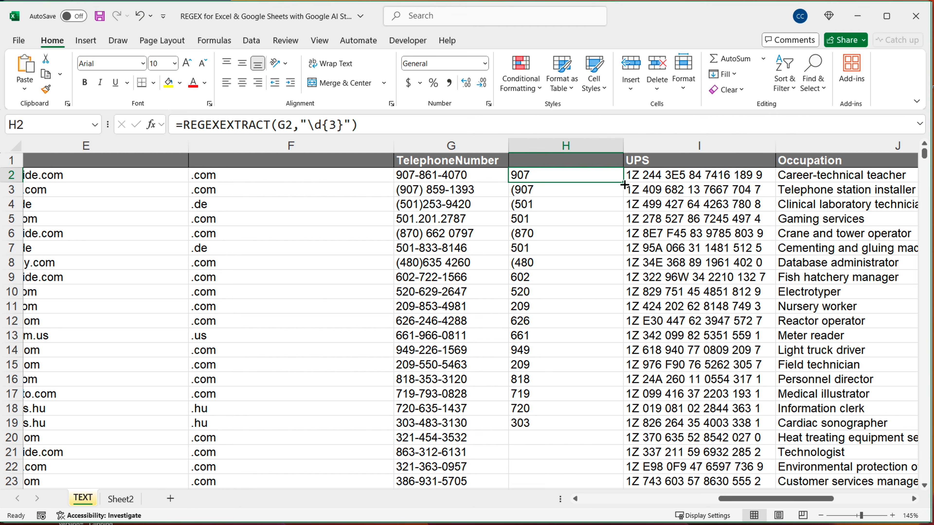
left_click_drag(623, 182, 623, 444)
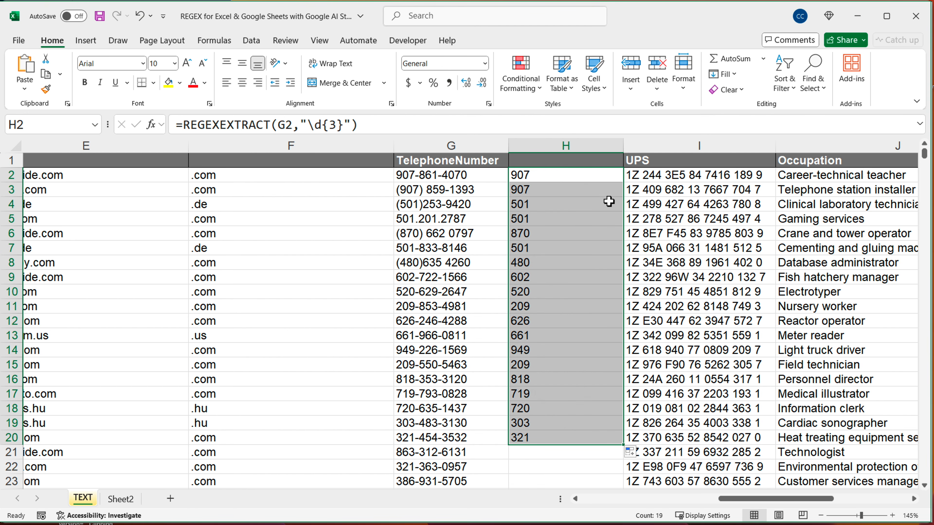
double_click(609, 176)
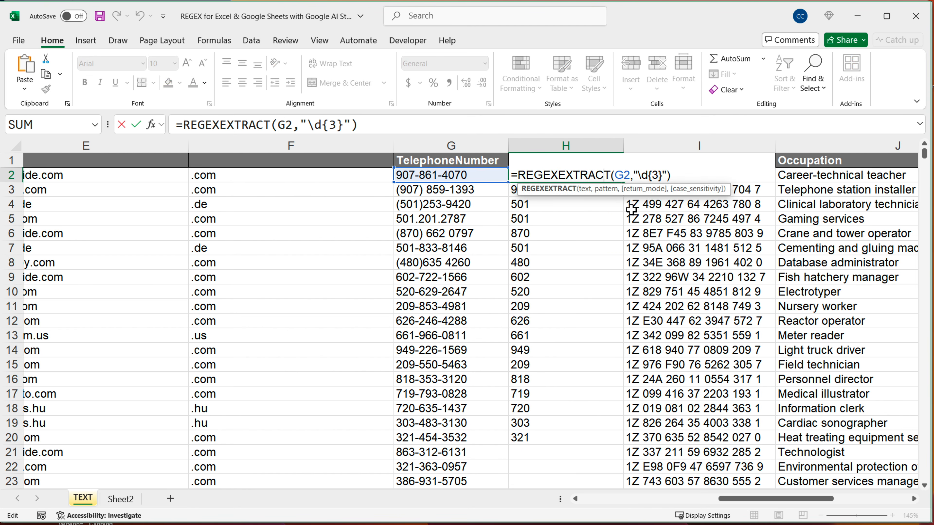
key("Escape")
double_click(623, 186)
Copy the full text of the =REGEXEXTRACT(G2,"\d{3}") formula from H2 and leave the cell unchanged
double_click(573, 175)
left_click_drag(639, 176, 662, 210)
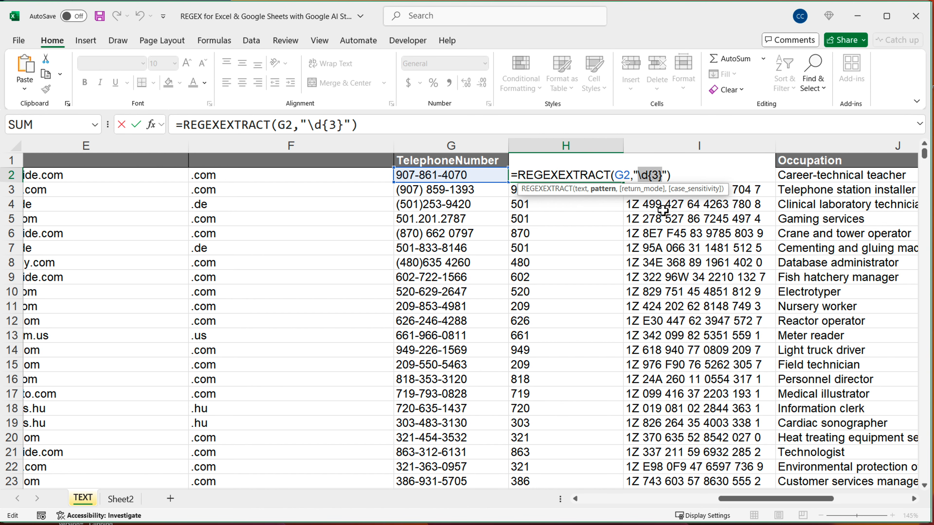
key("Escape")
double_click(589, 180)
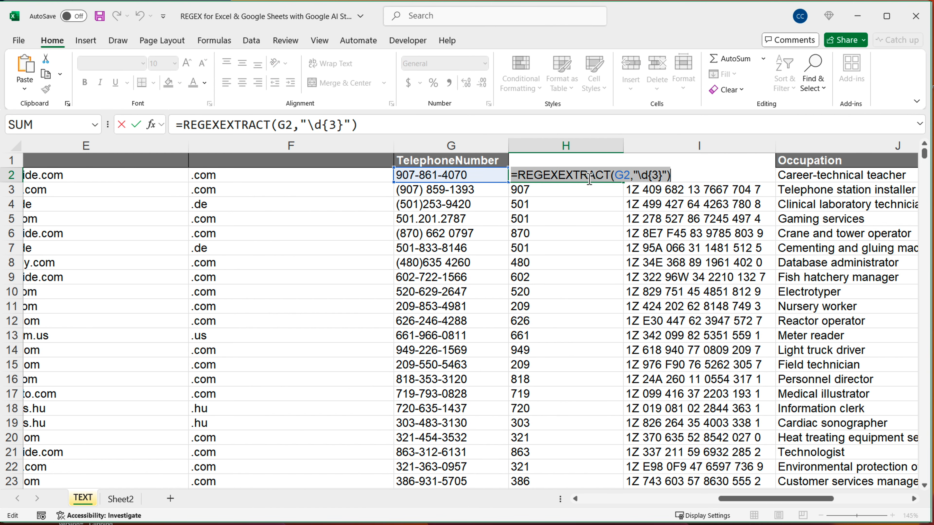
key("Escape")
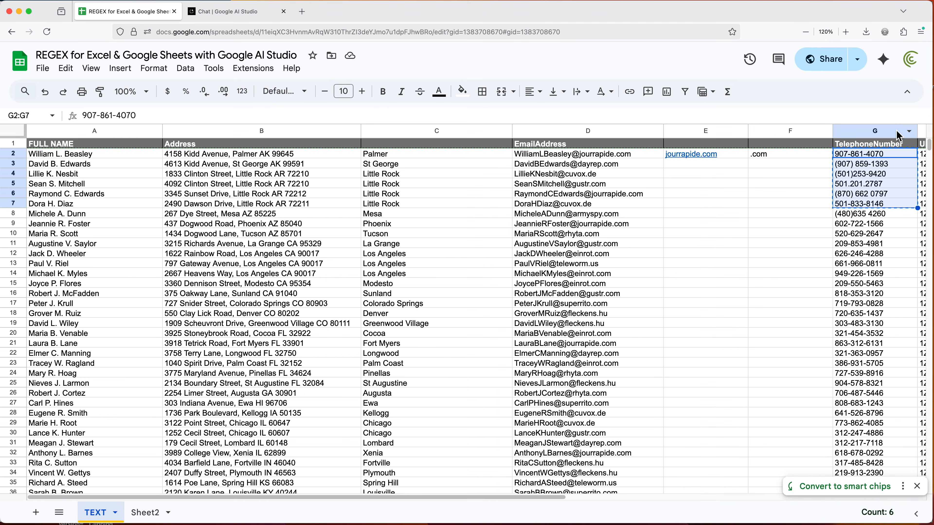
In Google Sheets, begin a REGEXEXTRACT formula in H2 on G2 and paste the copied Excel formula as its pattern
scroll(478, 313, "right", 2)
type("=REG")
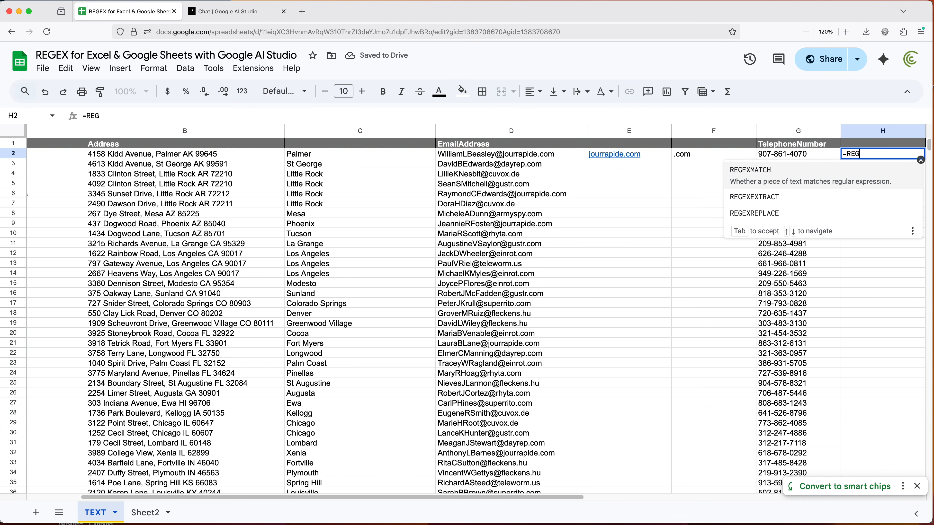
key("Down")
key("Tab")
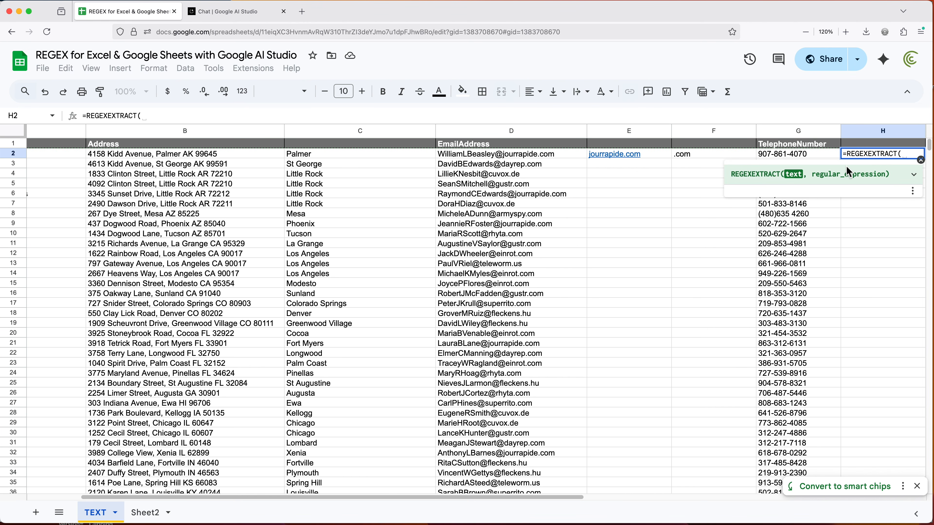
left_click(807, 155)
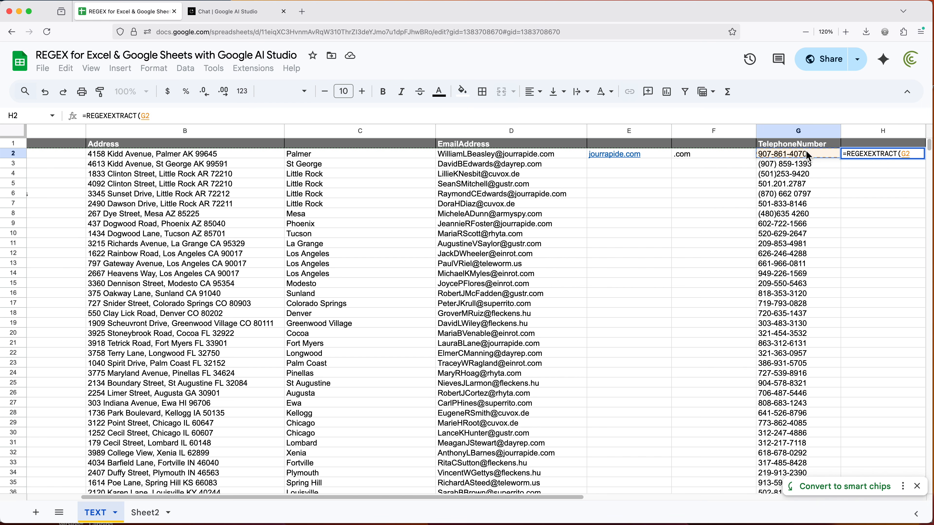
type(".")
key("BackSpace")
type(",\"")
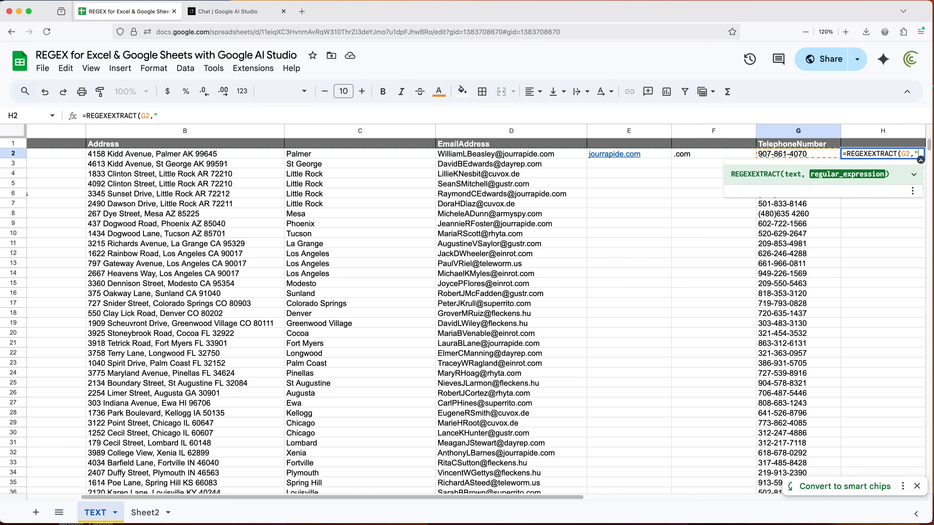
key("super+v")
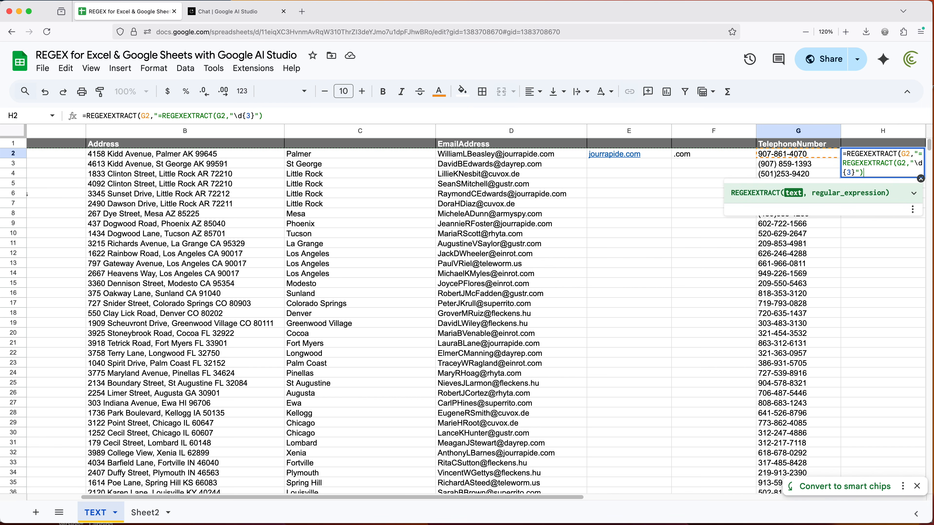
Replace the entire H2 entry with the copied =REGEXEXTRACT(G2,"\d{3}") and accept the suggested autofill for column H
left_click_drag(873, 172, 823, 146)
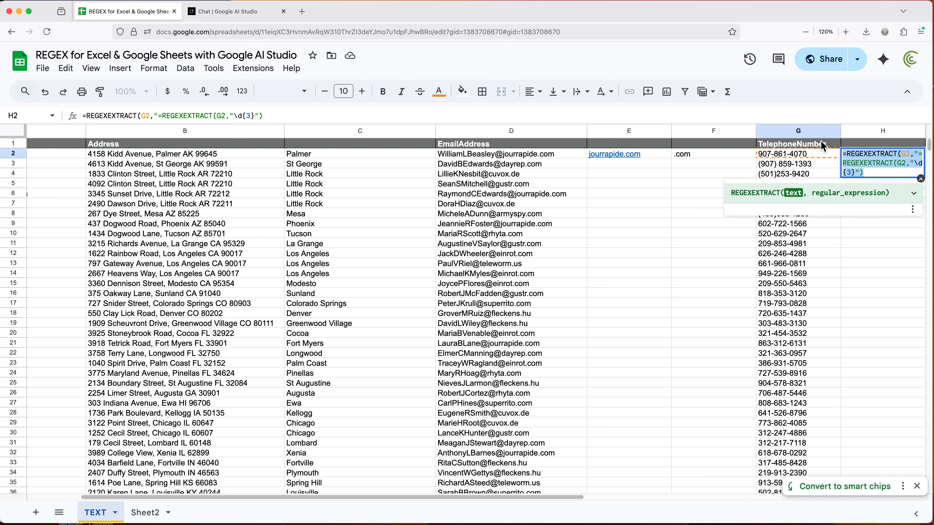
key("super+v")
key("Return")
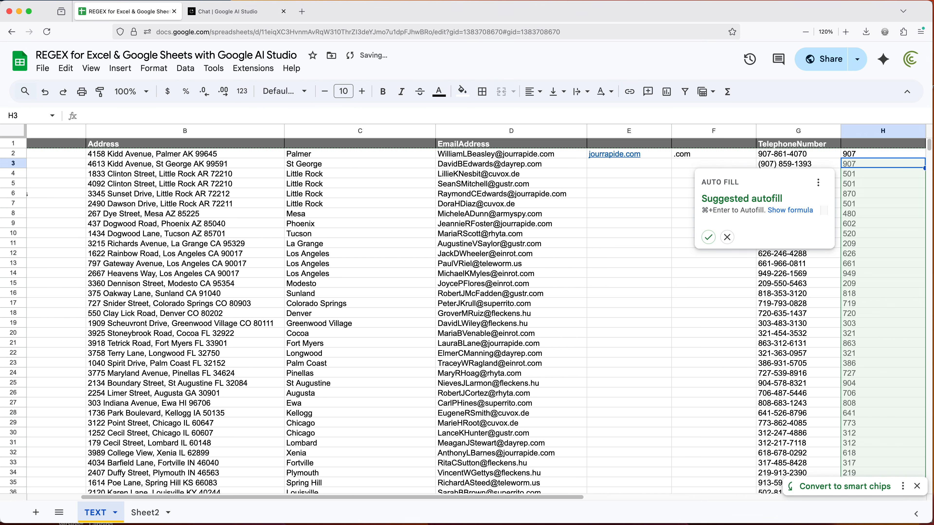
left_click(709, 238)
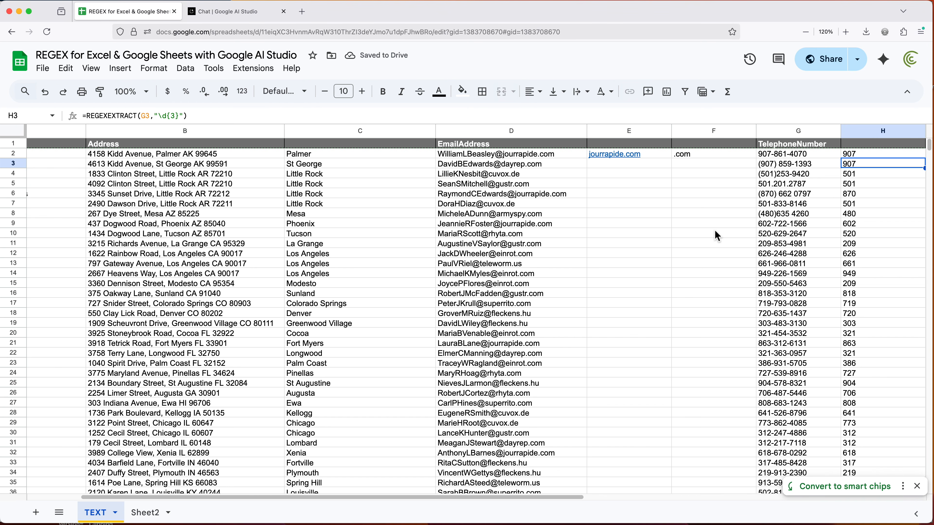
Copy the sample vehicle entries in K2:K5
left_click_drag(577, 498, 919, 508)
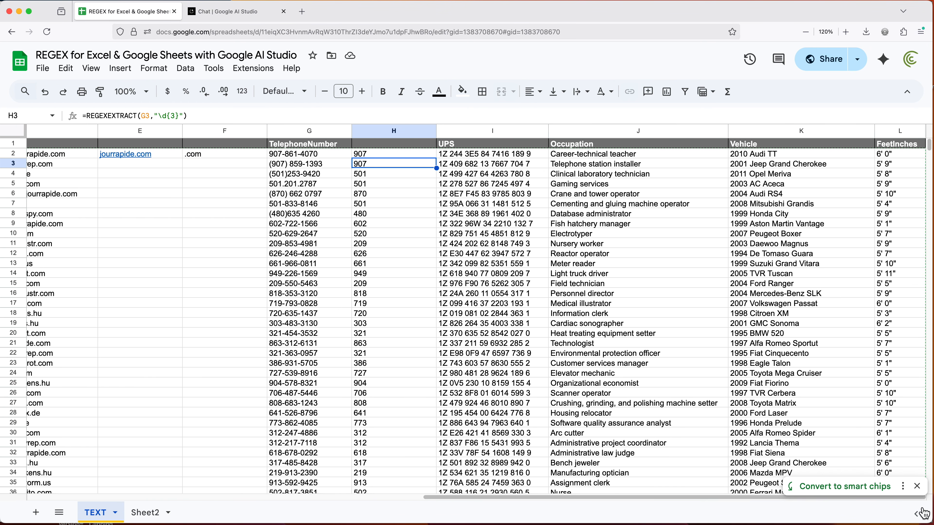
left_click_drag(764, 157, 778, 191)
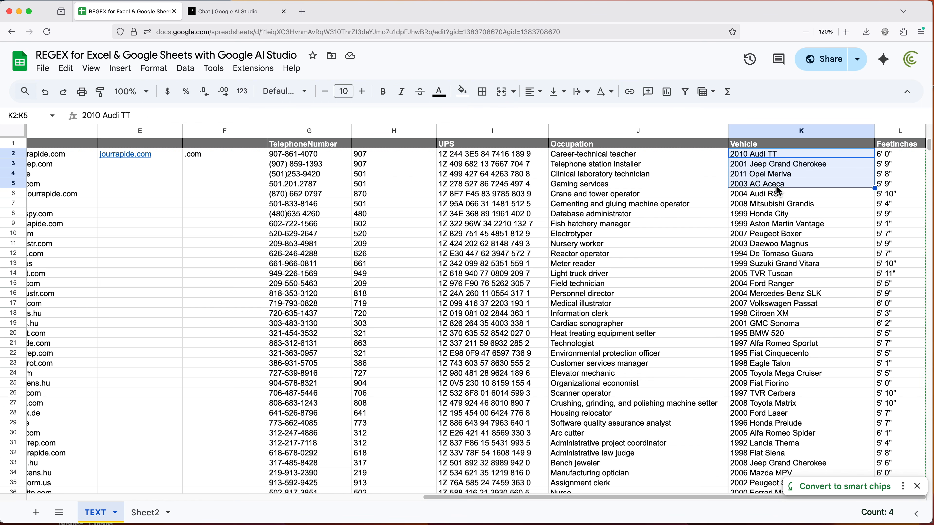
key("super+c")
In Google AI Studio, request the part after the first four numeric characters and the space, including the copied vehicle samples
key("ctrl+Tab")
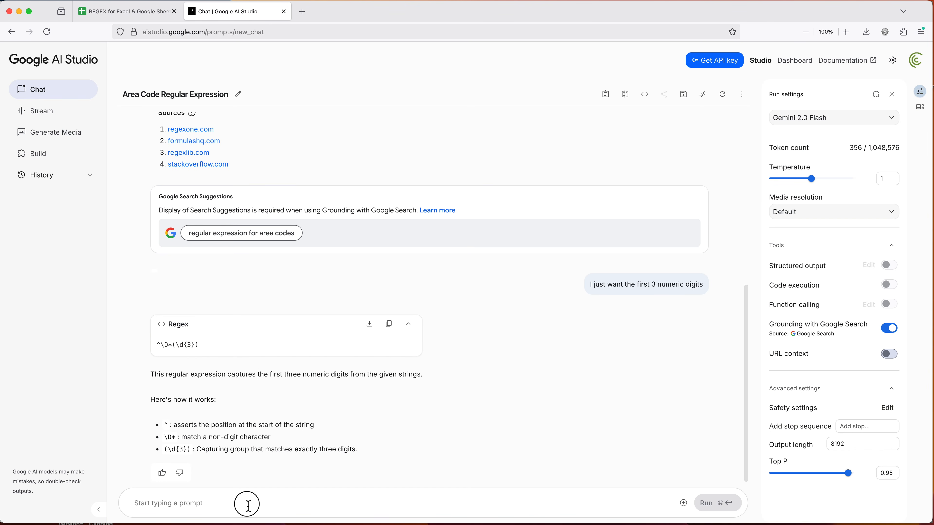
type("I need ")
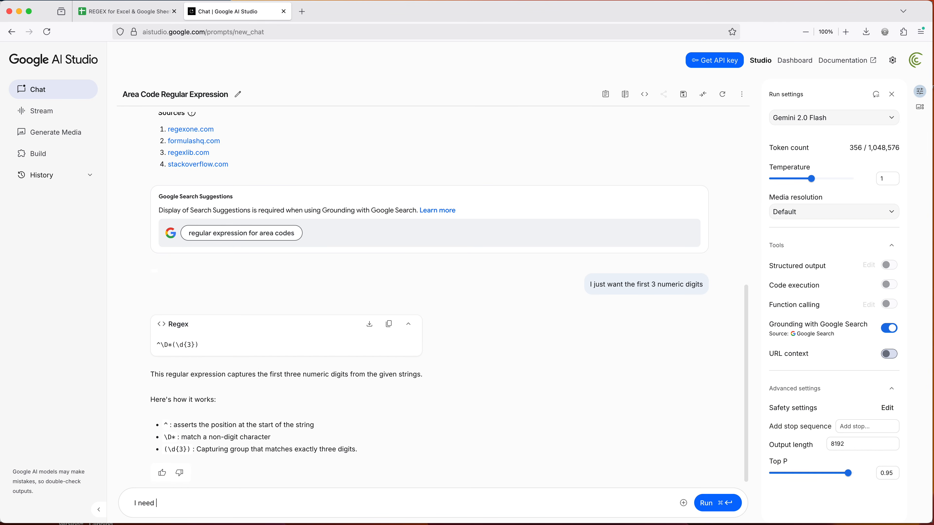
type("the part after teh first four numeric characters and the sapce")
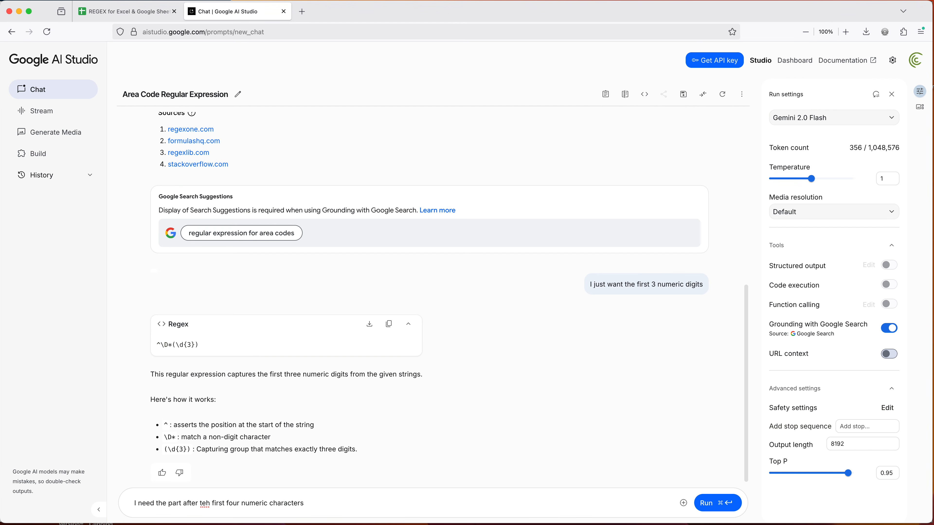
key("Return")
key("Return")
key("super+v")
left_click(210, 459)
key("BackSpace")
key("BackSpace")
type("he")
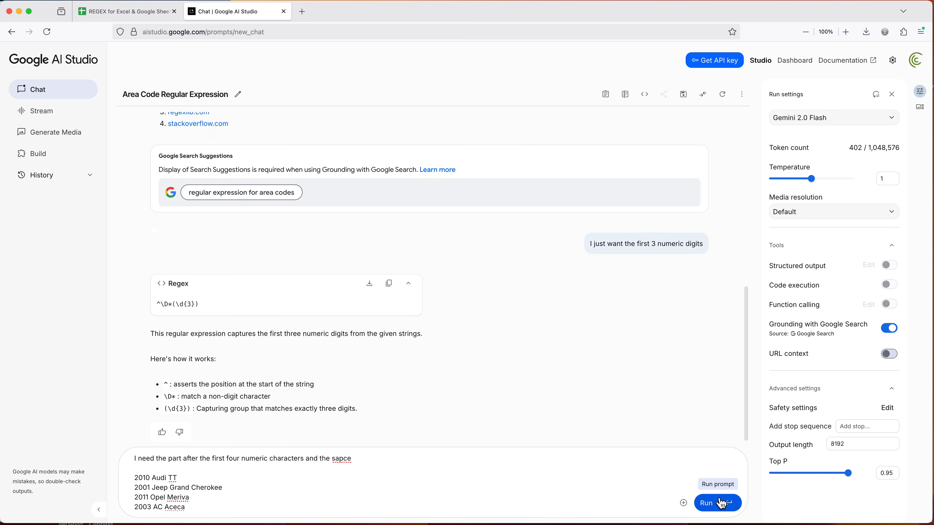
left_click(721, 504)
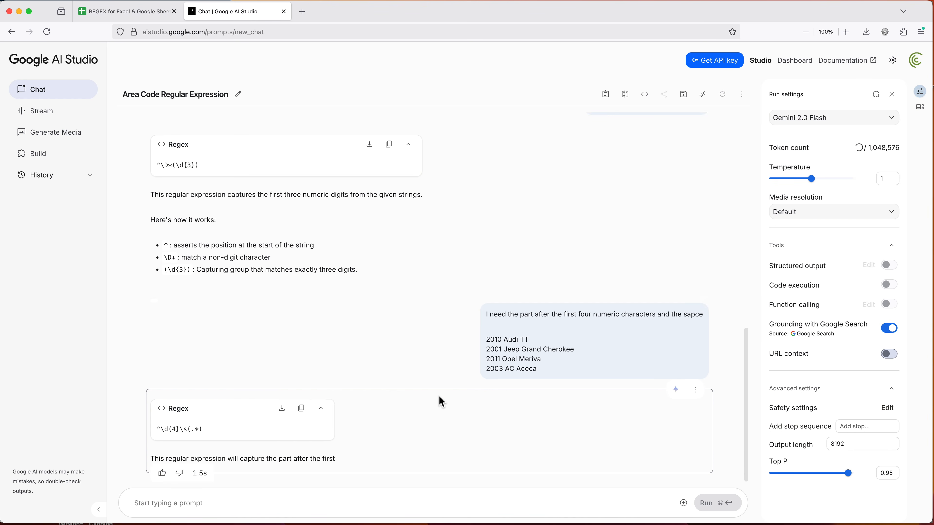
Copy the generated regex ^\d{4}\s(.*) and, back in Google Sheets, insert a blank column before FeetInches
scroll(242, 339, "up", 1)
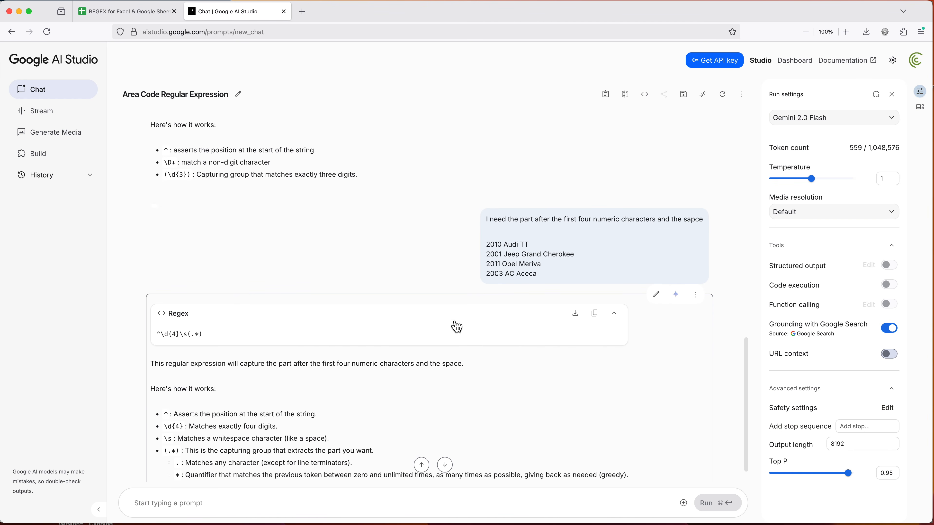
left_click(601, 319)
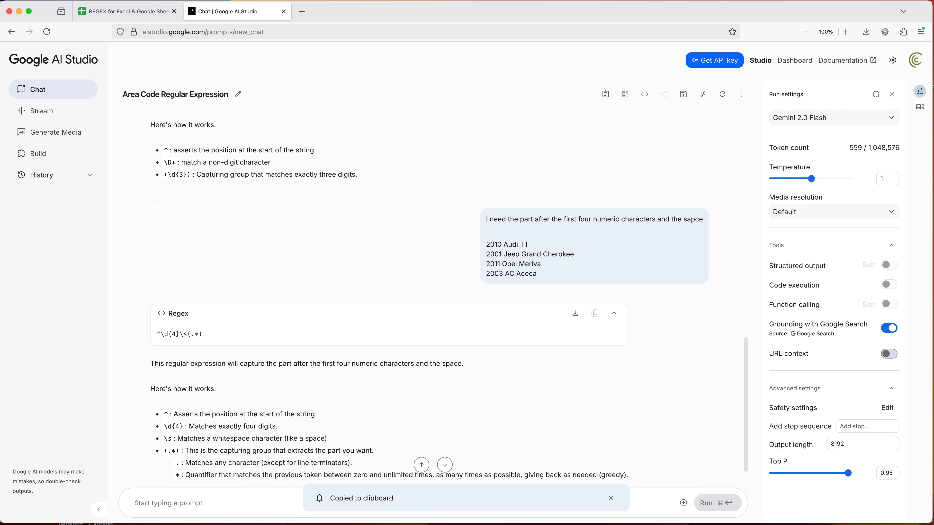
left_click(150, 12)
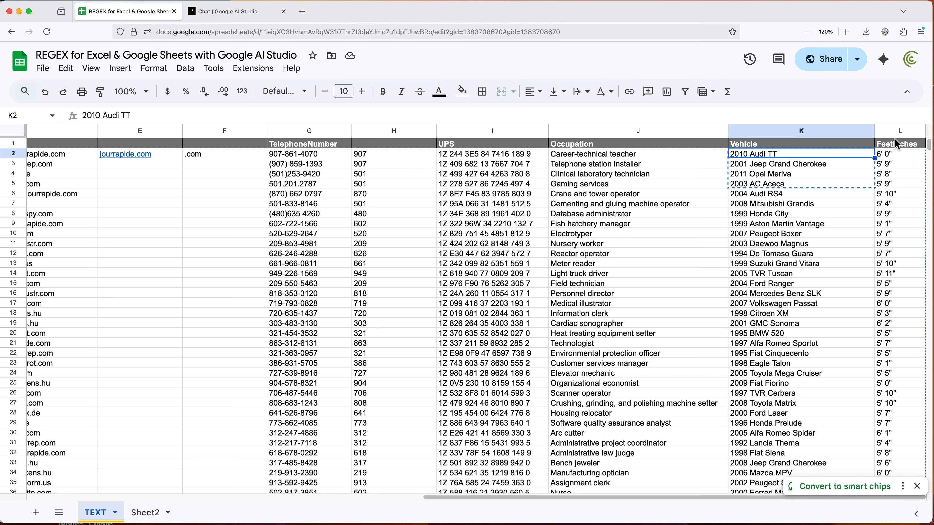
right_click(897, 132)
left_click(823, 213)
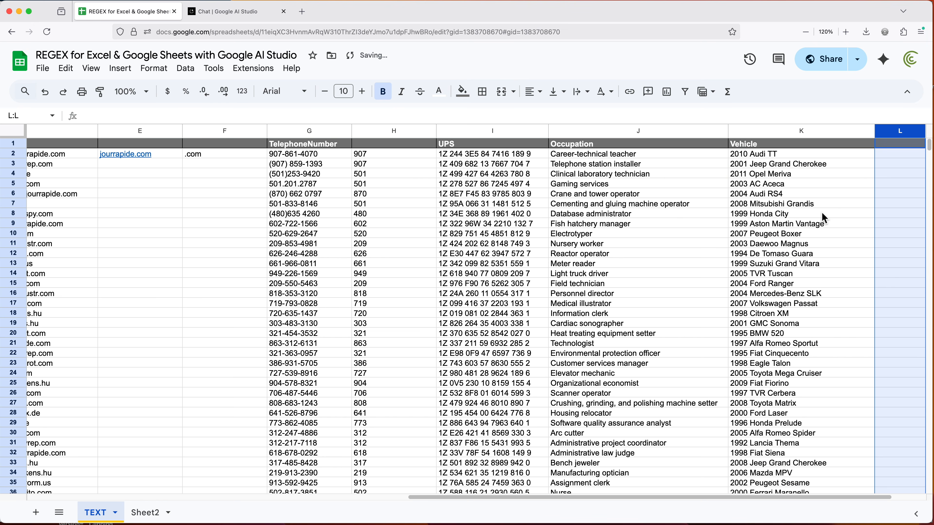
Enter =REGEXEXTRACT(K2,"^\d{4}\s(.*)") in L2 and accept the suggested autofill for column L
left_click(894, 158)
type("=REGE")
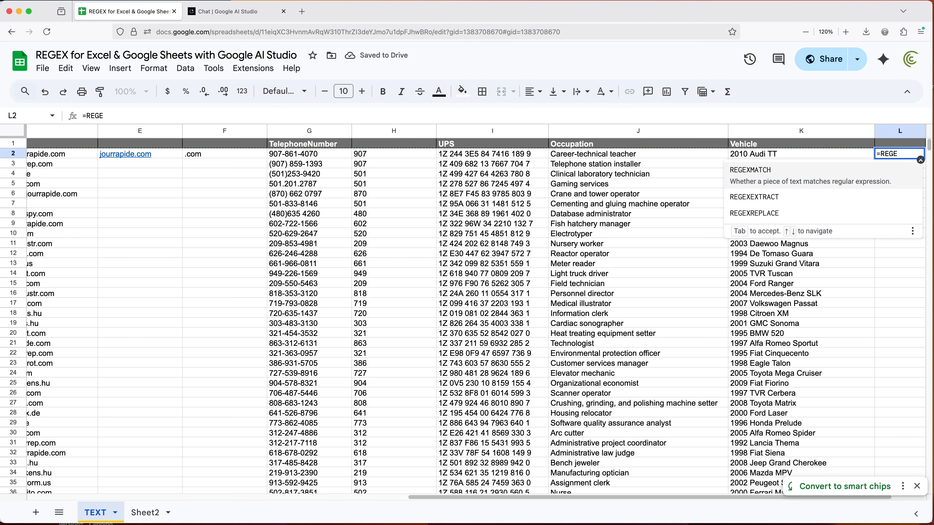
key("Down")
key("Tab")
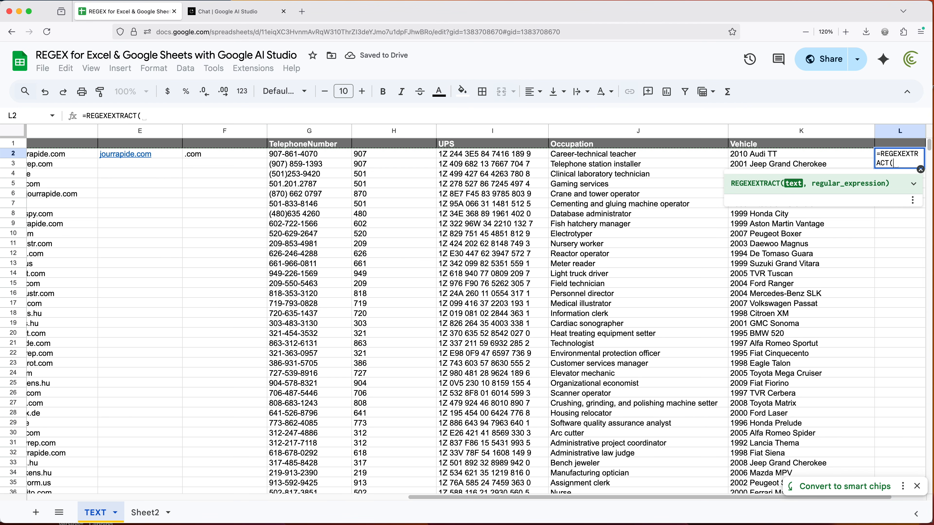
left_click(801, 153)
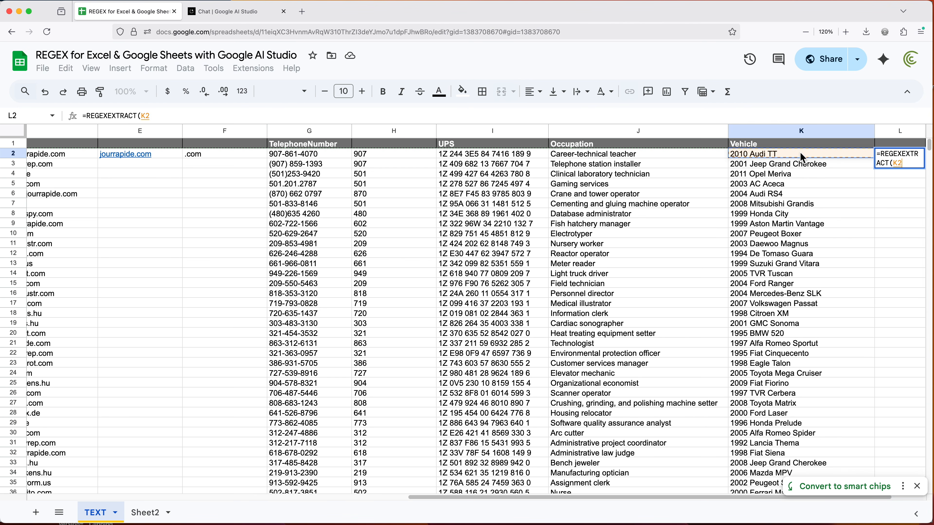
type(",")
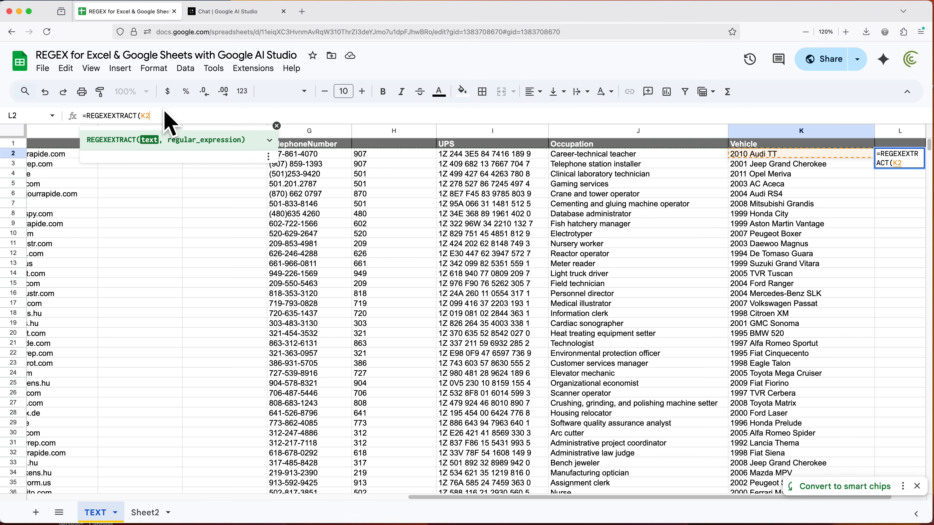
type("\"")
key("super+v")
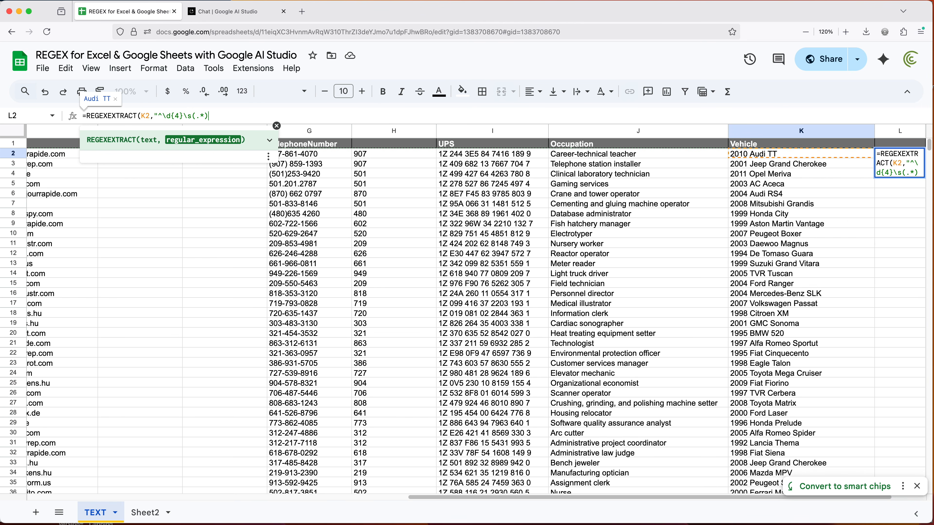
type("\")")
key("Return")
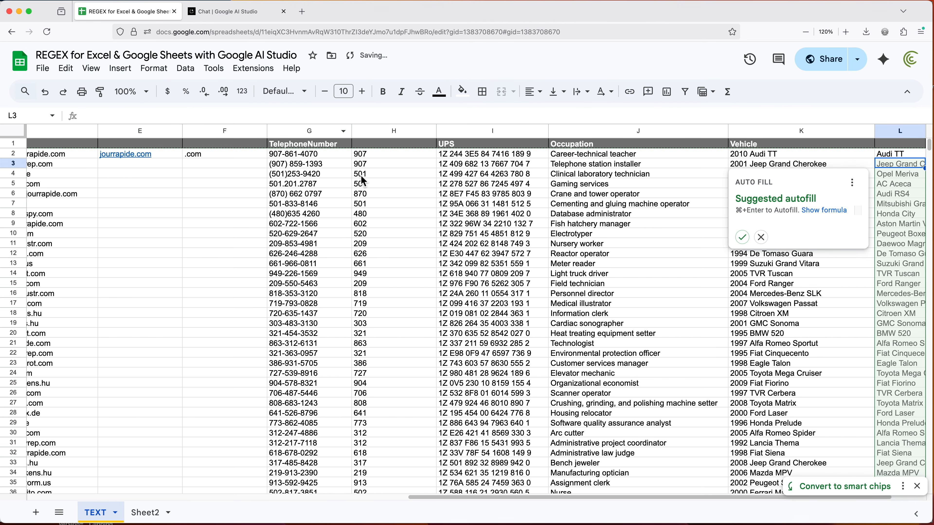
left_click(743, 237)
left_click(905, 297)
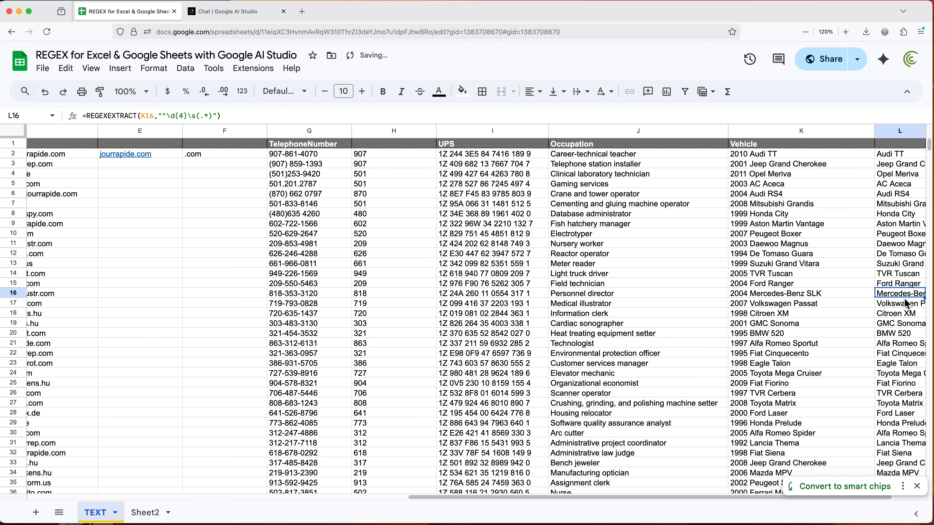
Copy the full text of the REGEXEXTRACT formula from L2 and leave the cell unchanged
scroll(907, 304, "right", 3)
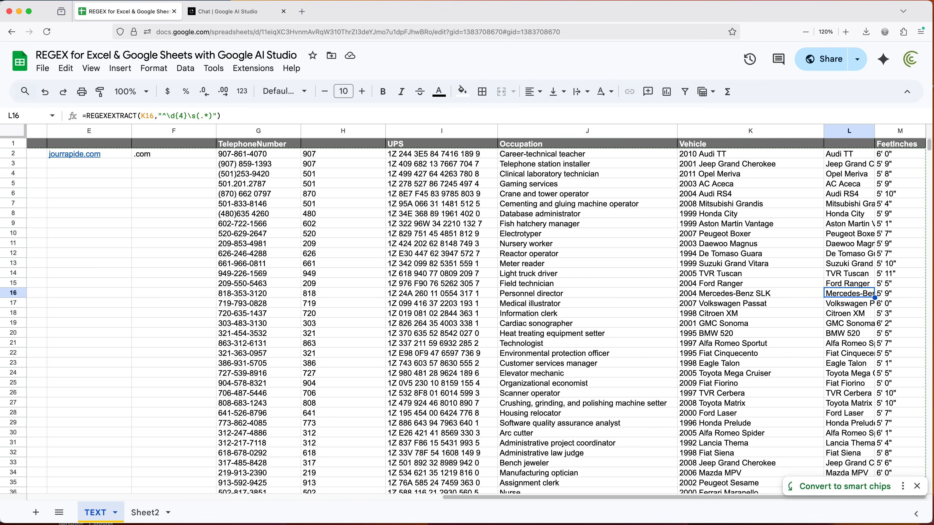
double_click(858, 158)
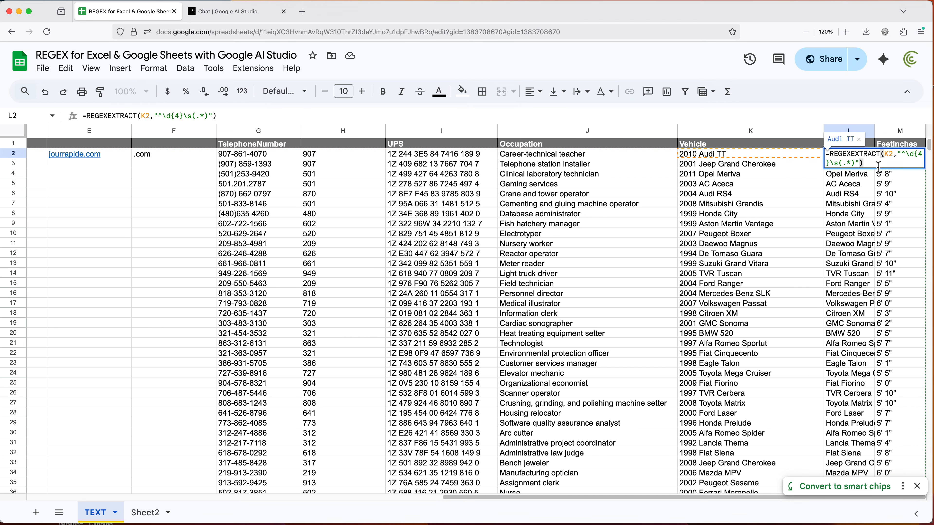
left_click_drag(878, 167, 808, 155)
key("ctrl+c")
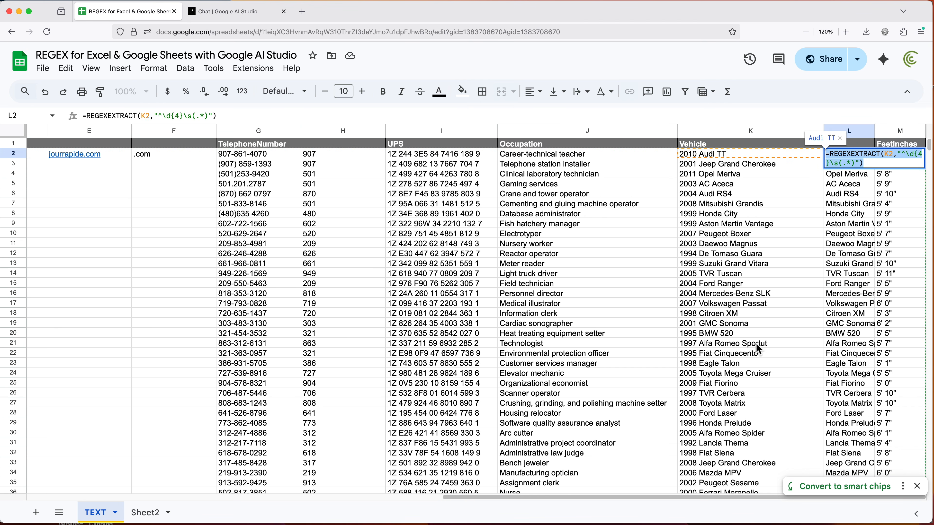
key("Escape")
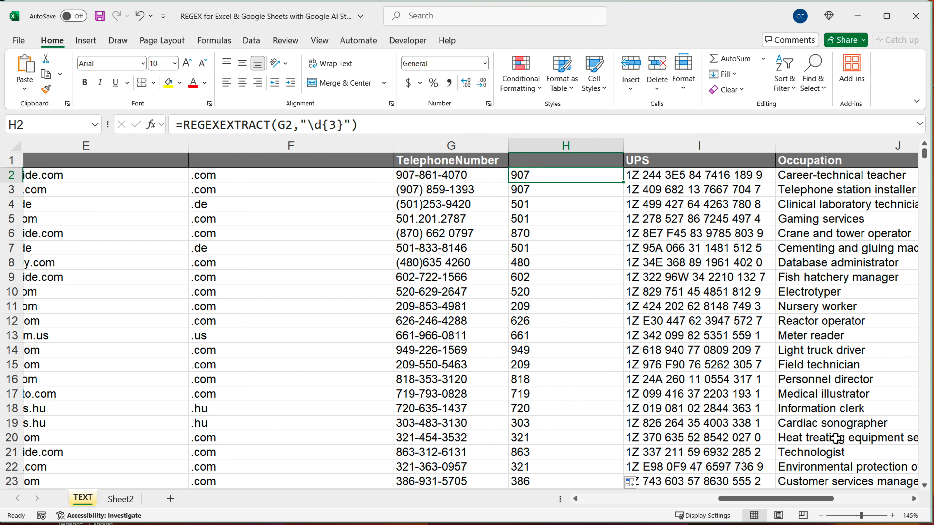
In Excel, insert a blank column between Vehicle and FeetInches
left_click(906, 499)
right_click(493, 148)
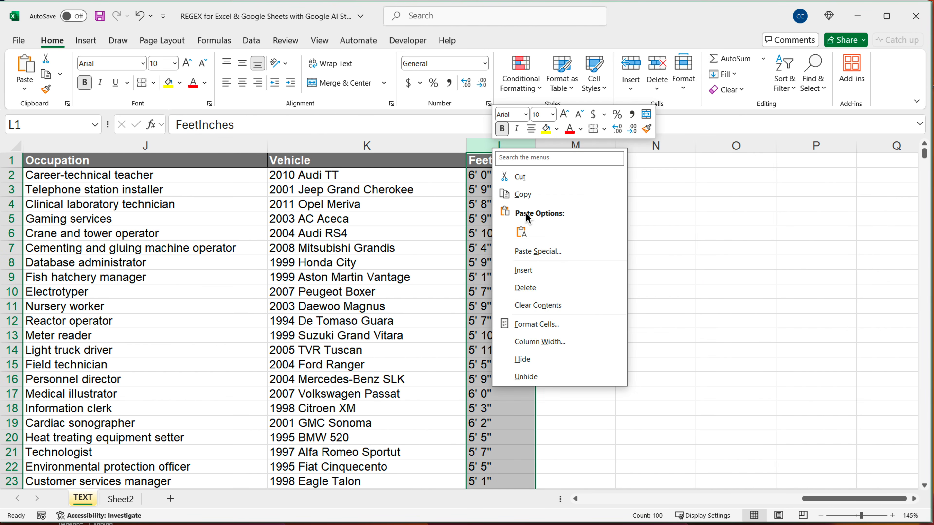
left_click(524, 271)
Start a REGEXEXTRACT formula in L2 with K2 as its text argument and leave the pattern empty
left_click(497, 182)
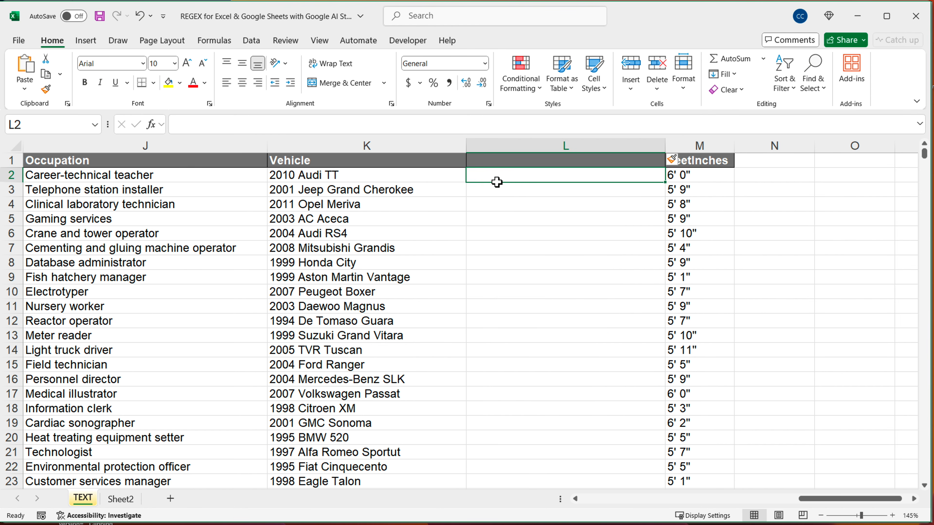
type("=REGE")
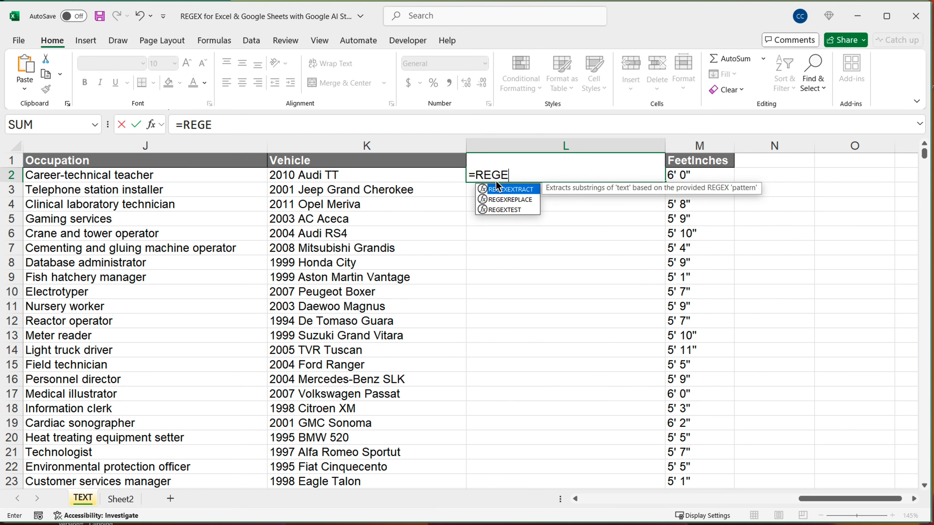
key("Down")
key("Down")
key("Up")
key("Up")
key("Tab")
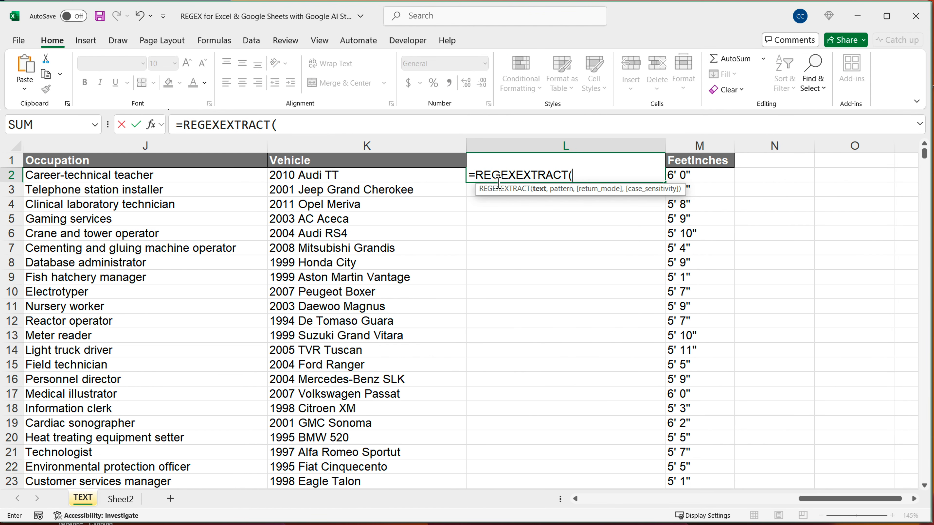
left_click(432, 178)
type(",")
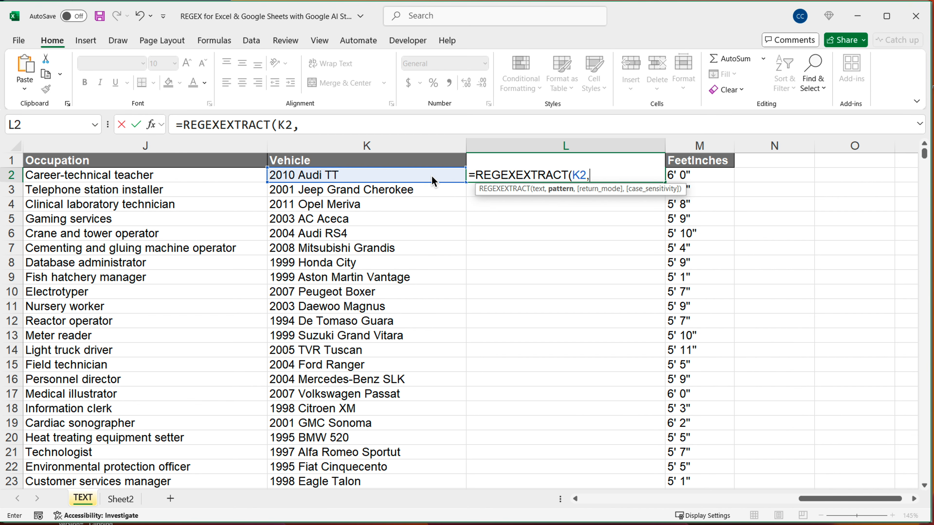
key("Escape")
key("Up")
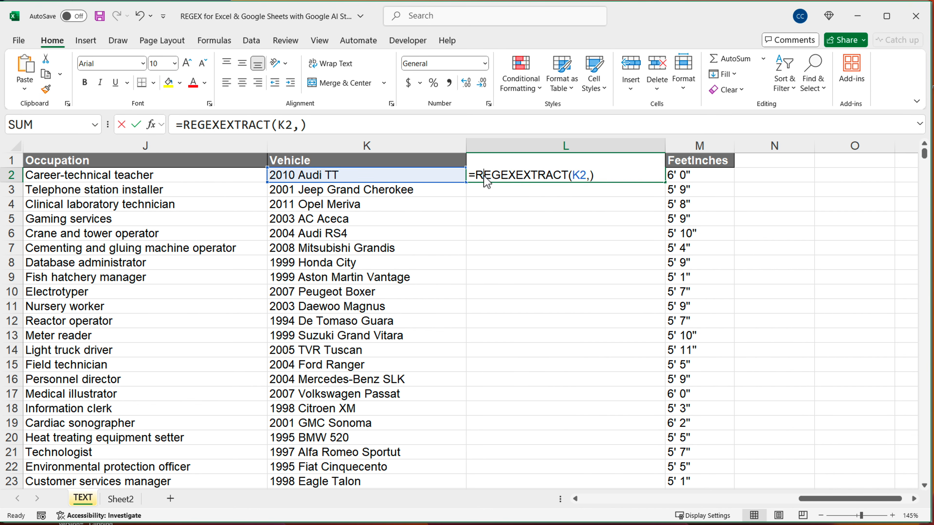
Reopen the L2 formula and paste the copied Google Sheets formula as its pattern argument
left_click(588, 176)
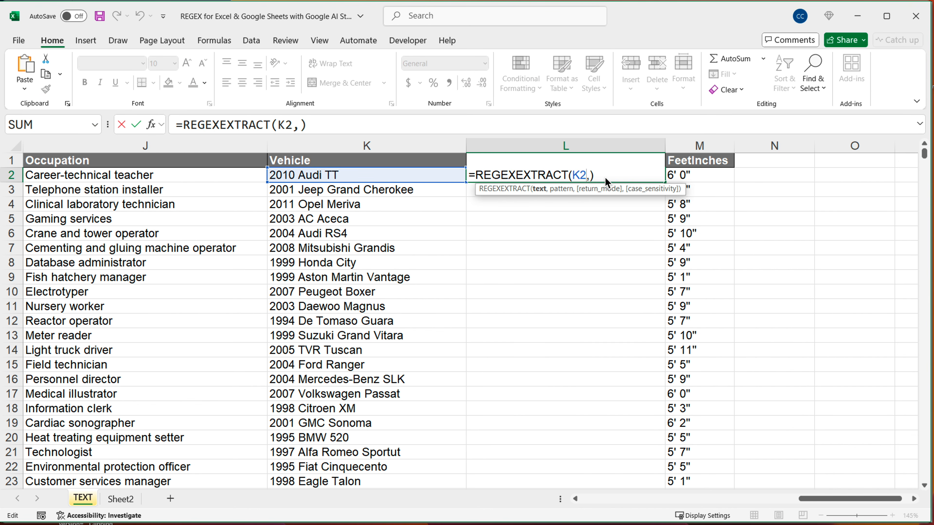
key("Right")
type("\"")
key("ctrl+v")
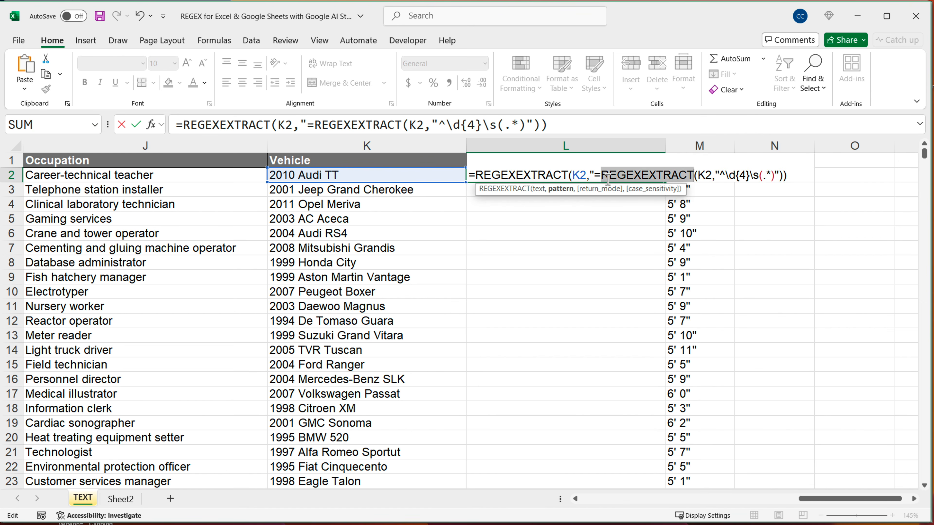
Replace the entire L2 entry with the copied =REGEXEXTRACT(K2,"^\d{4}\s(.*)") and fill it down column L
triple_click(608, 176)
key("ctrl+v")
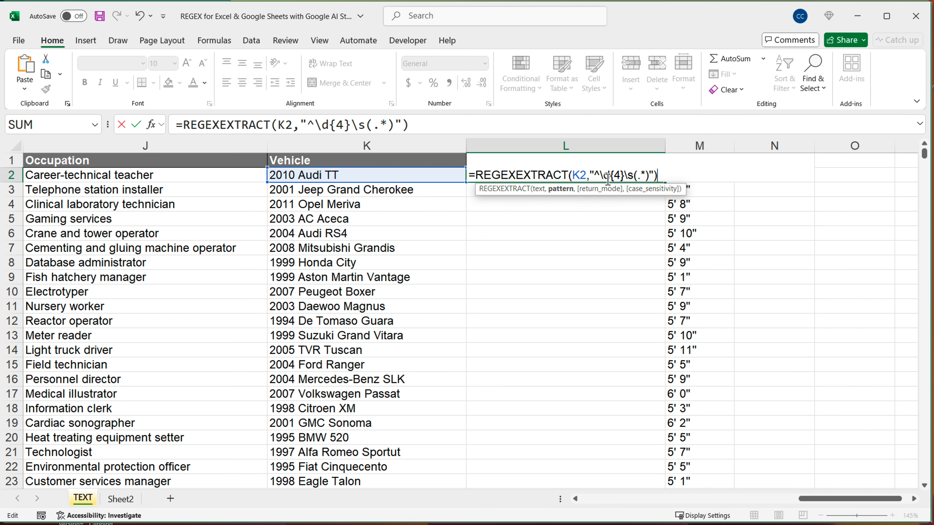
key("Return")
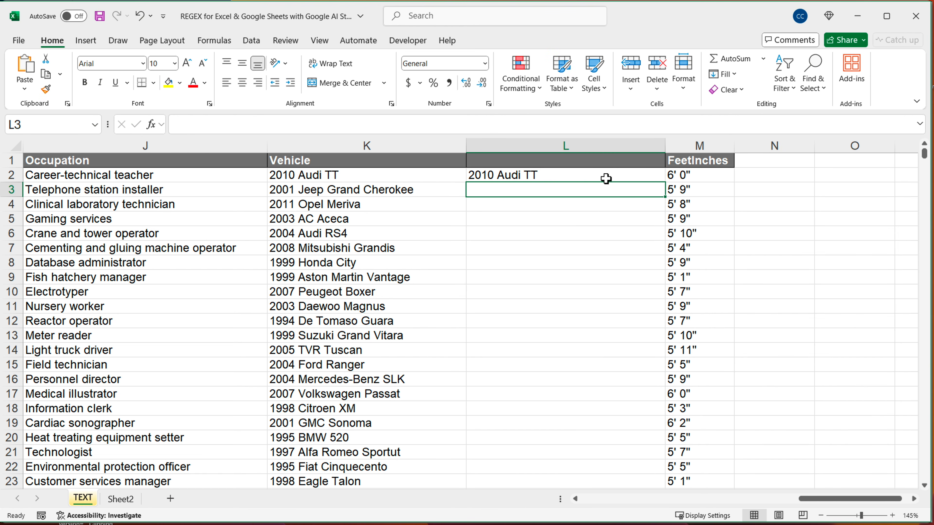
left_click(606, 179)
double_click(665, 182)
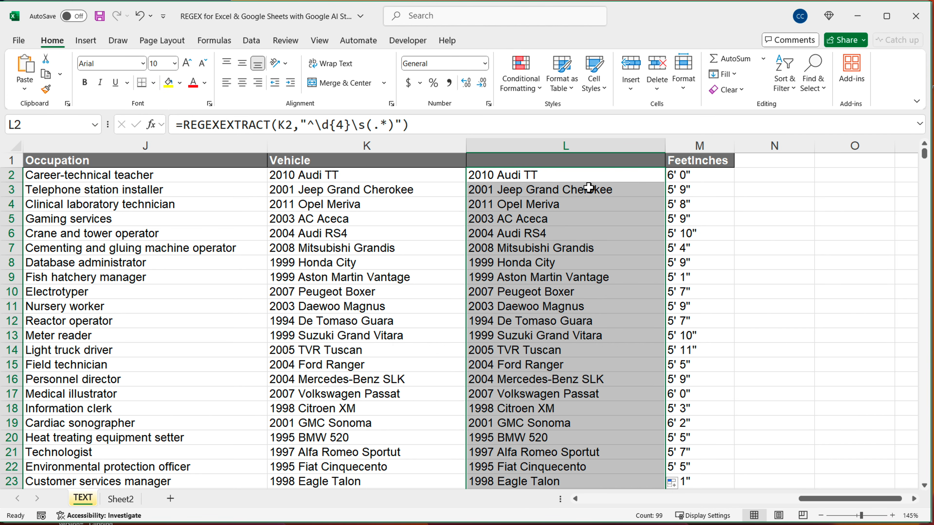
Add return mode 2, capture groups of first match, to the REGEXEXTRACT formula in L2 and fill it down column L
double_click(576, 175)
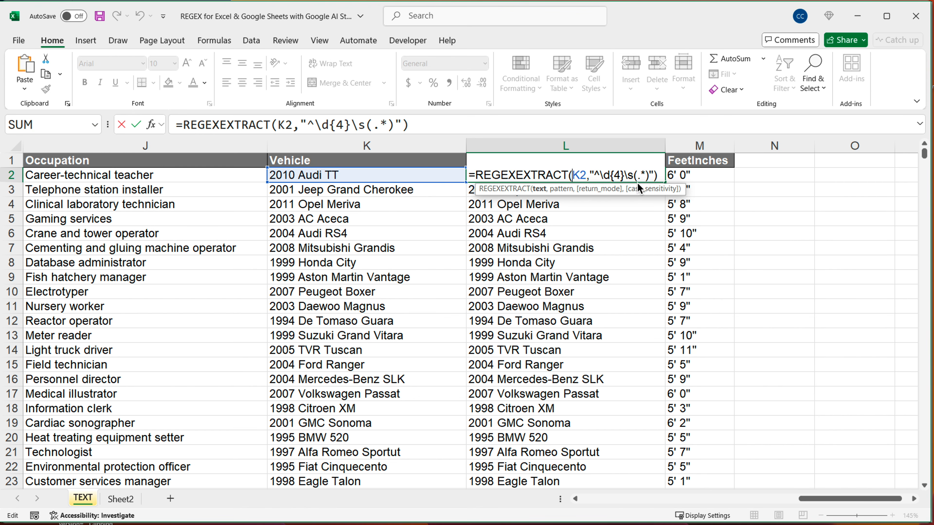
left_click_drag(633, 175, 653, 178)
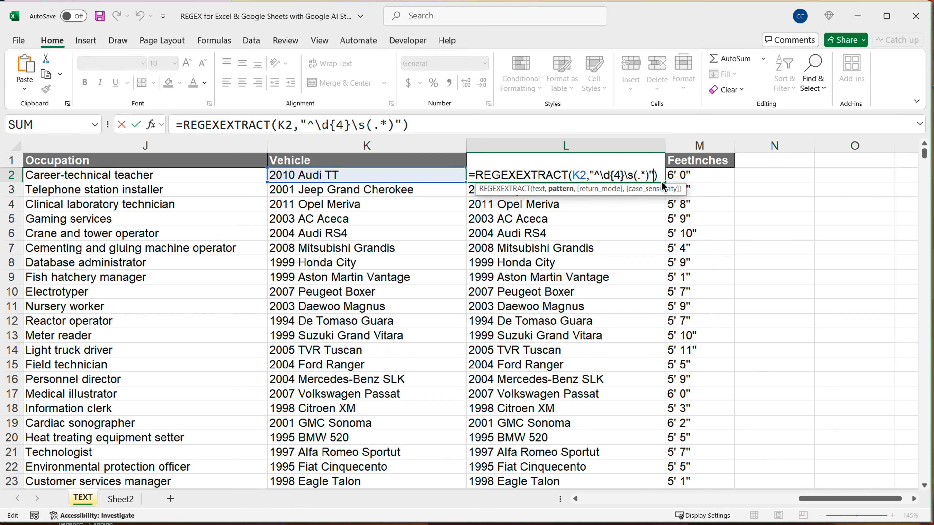
type(",")
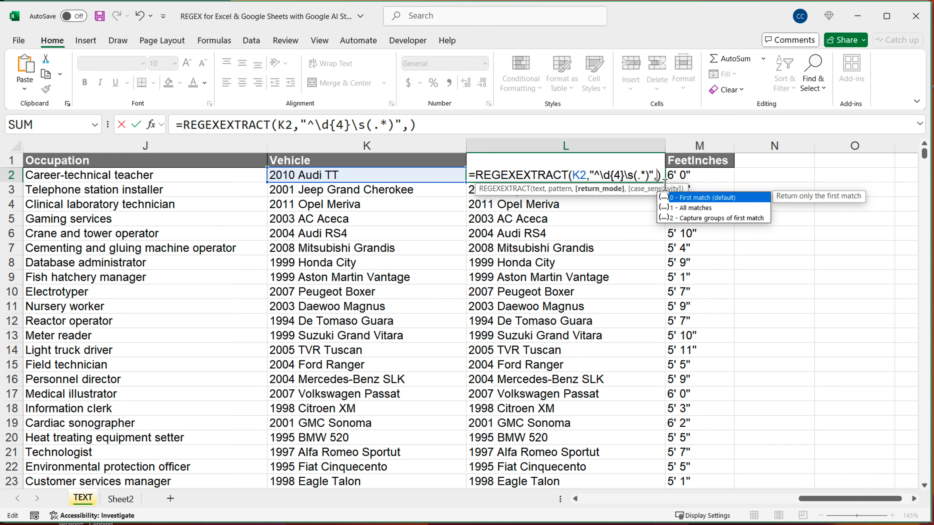
key("Down")
key("Down")
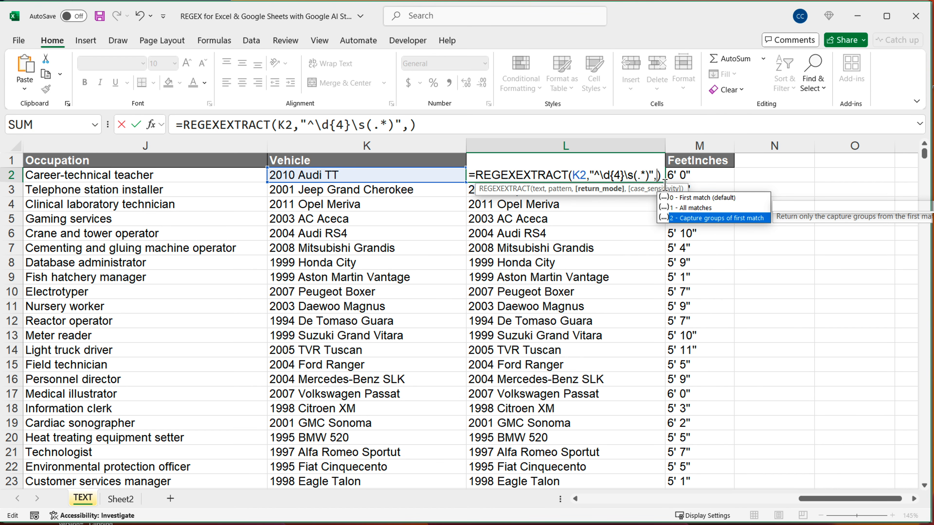
key("Tab")
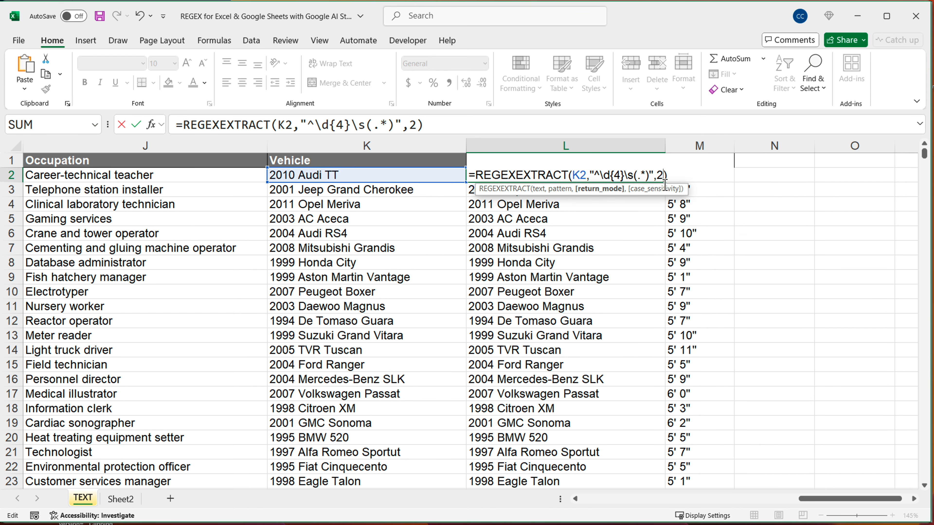
key("Return")
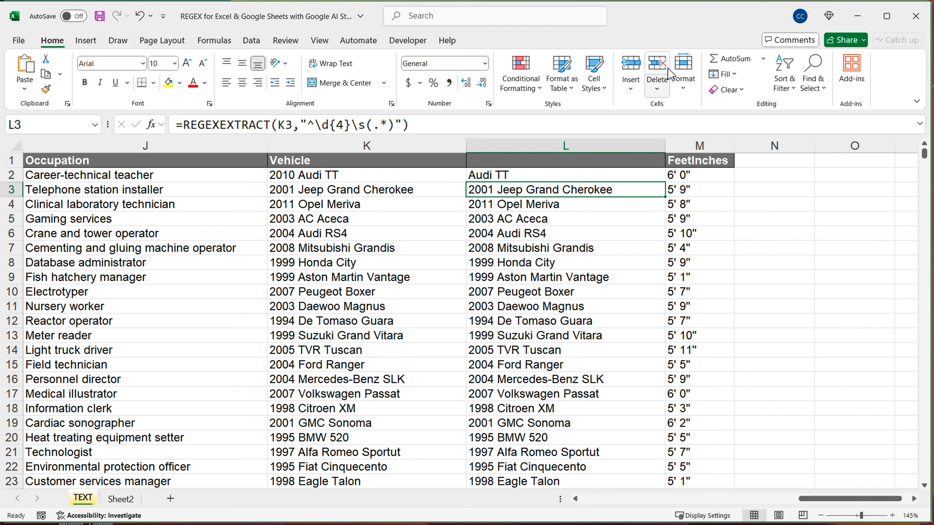
left_click(625, 176)
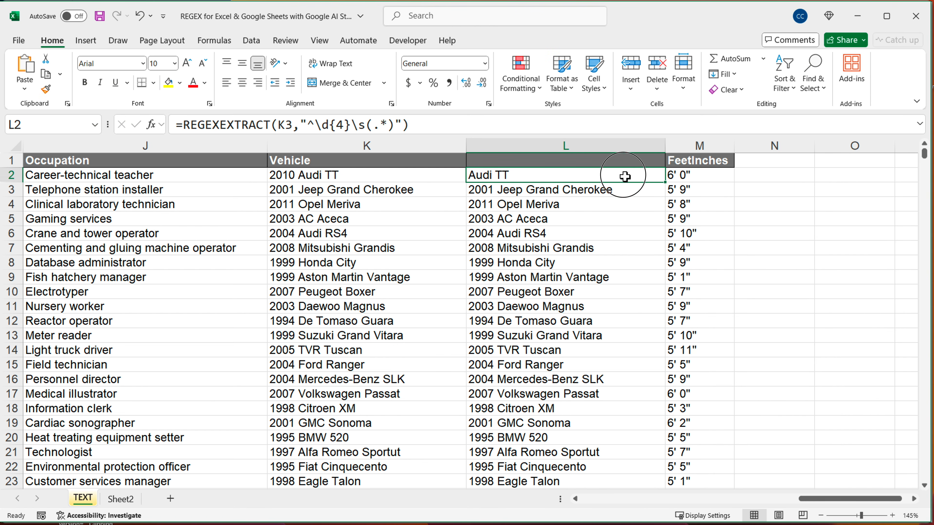
double_click(665, 182)
Reopen the L2 formula to review its pattern and return mode arguments, leaving them as they are
double_click(599, 178)
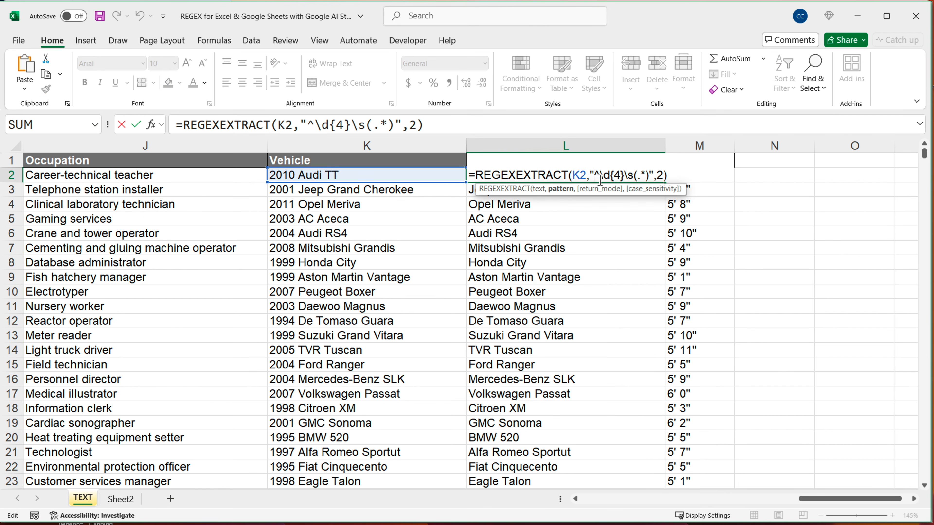
left_click(673, 178)
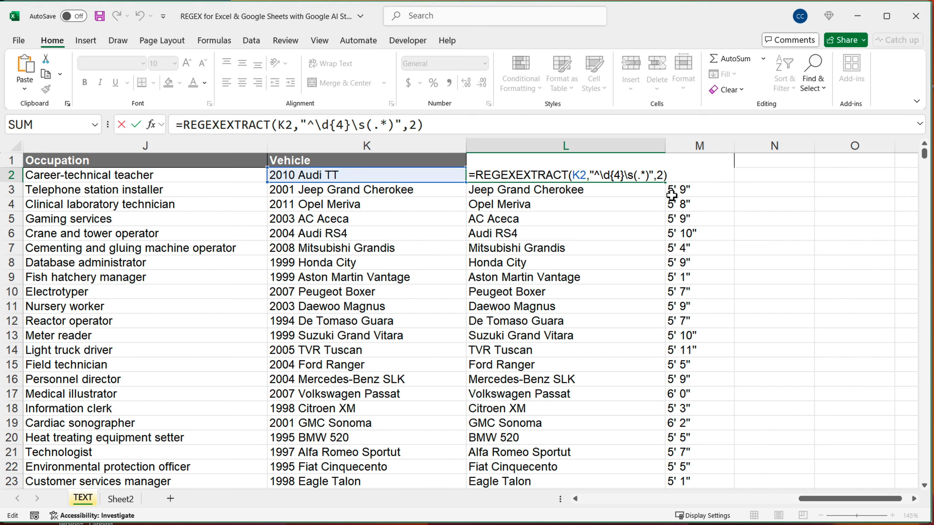
key("Return")
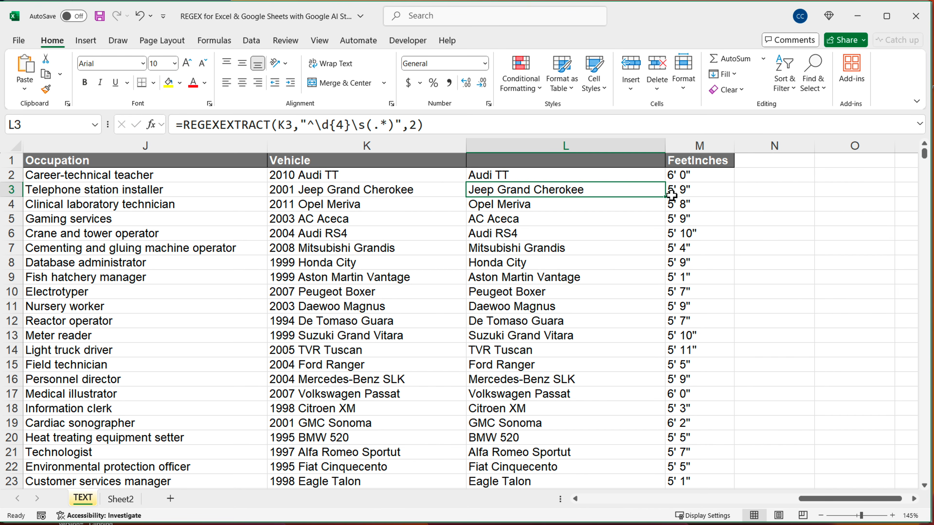
Review the extracted vehicle, area code, email domain and city columns along row 2, going back to column A
key("Up")
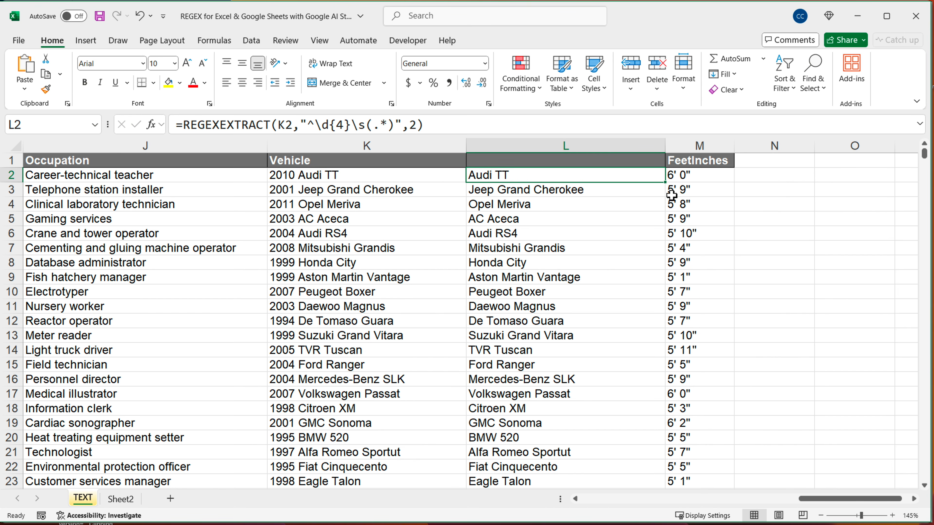
key("Left")
key("Left")
key("Left")
key("Left")
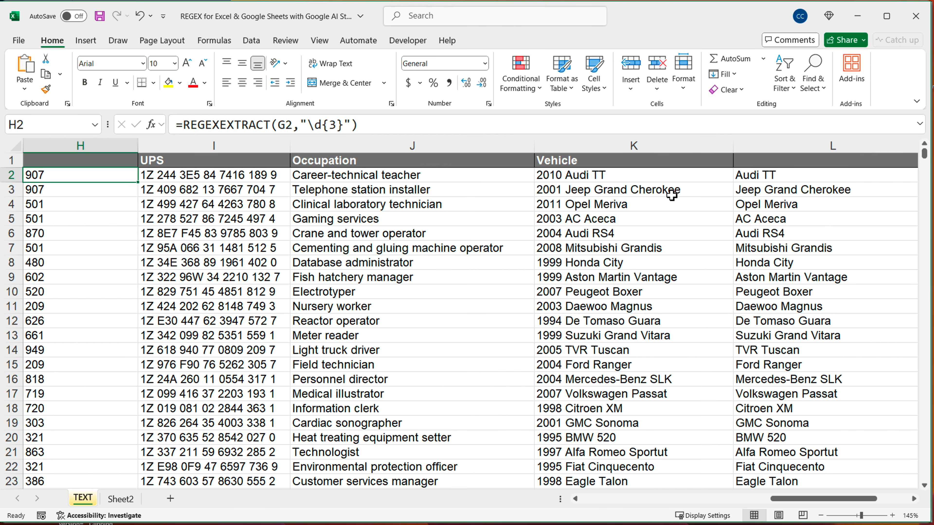
key("Left")
key("Left")
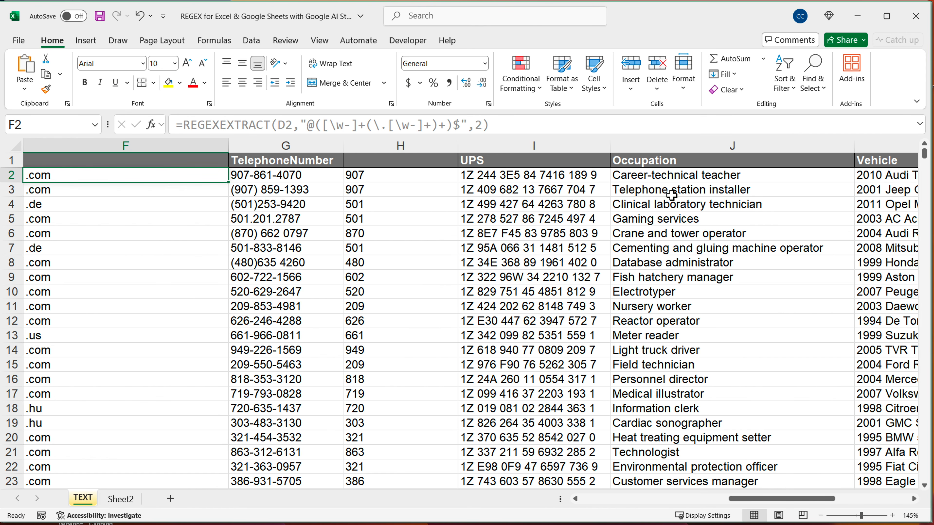
key("Left")
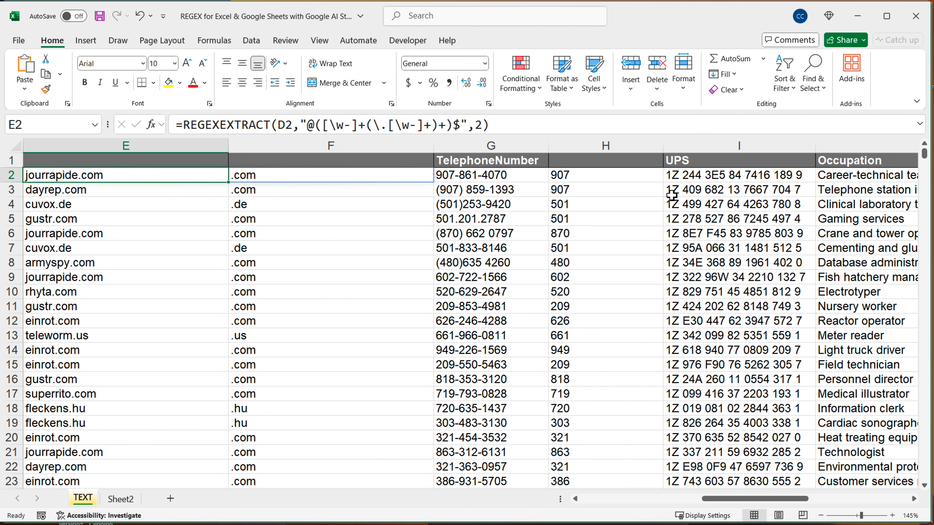
key("Left")
key("Left")
key("Left")
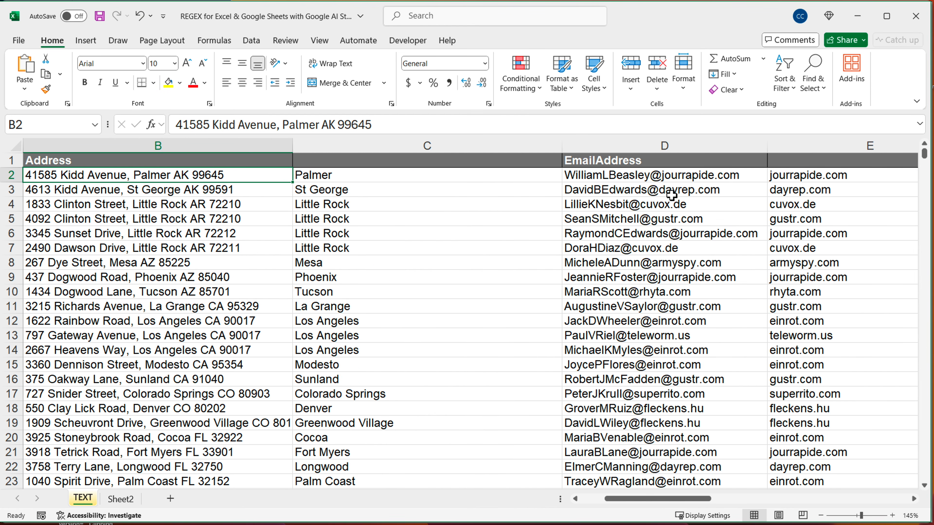
key("Left")
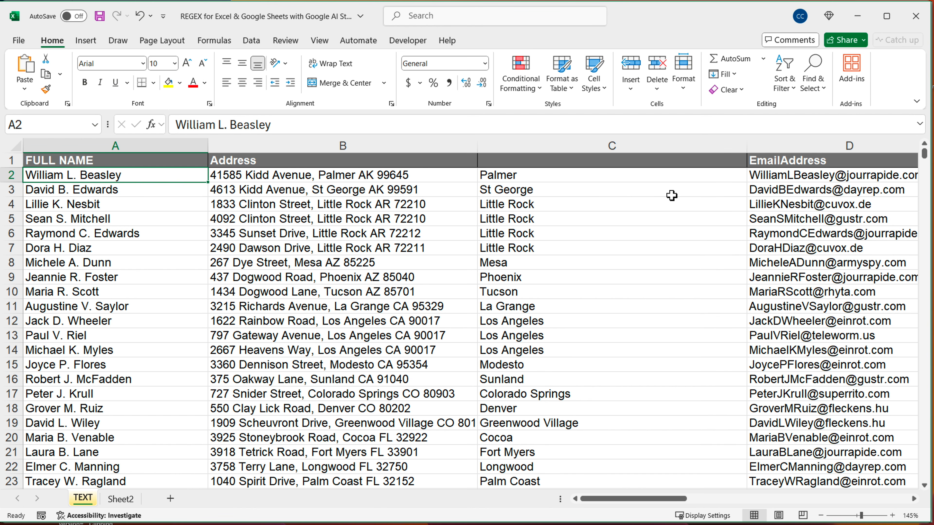